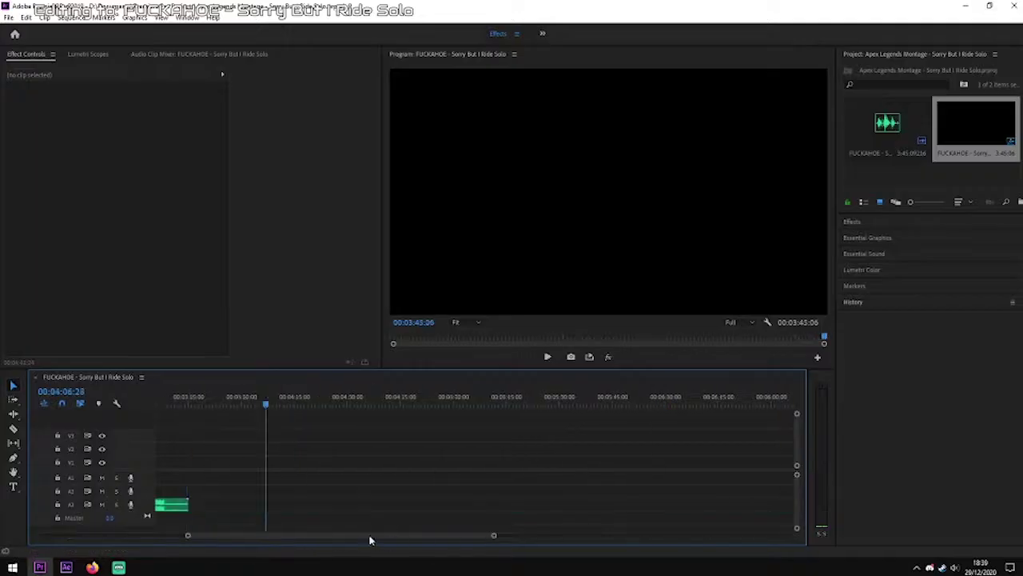
Play through the song and shorten it by cutting out a section, joining the remaining pieces at about 00:00:47
scroll(370, 539, "up", 3)
left_click(334, 405)
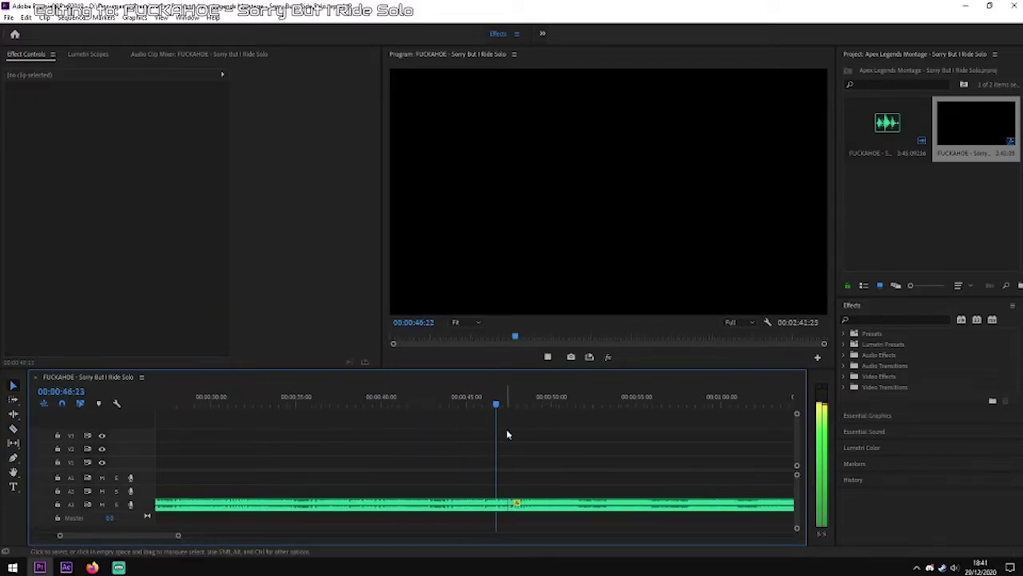
key("space")
key("=")
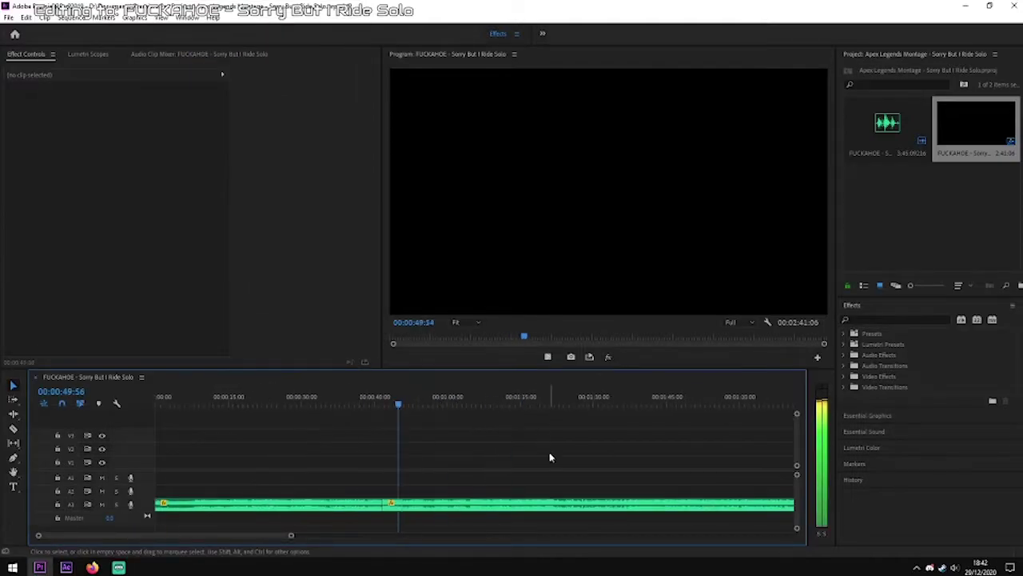
left_click_drag(291, 535, 252, 538)
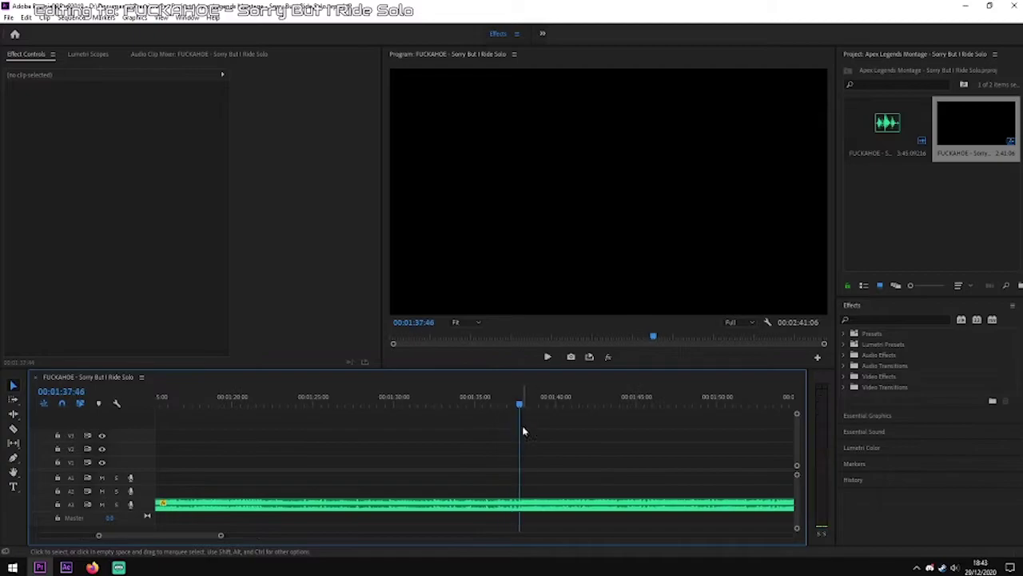
Split the song at about 00:01:37:46 and play the music around the cut
left_click(430, 402)
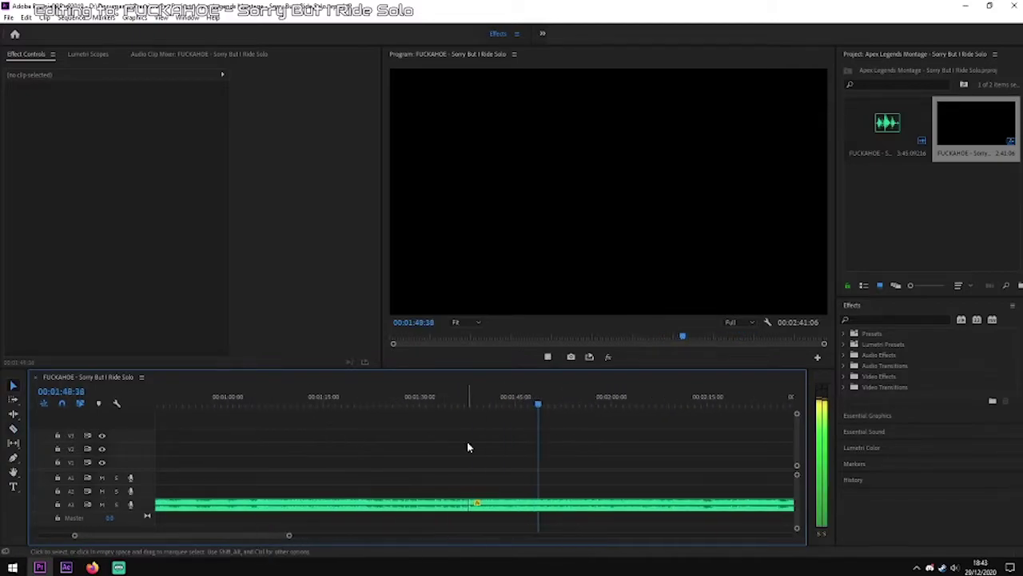
key("minus")
left_click(495, 399)
key("equal")
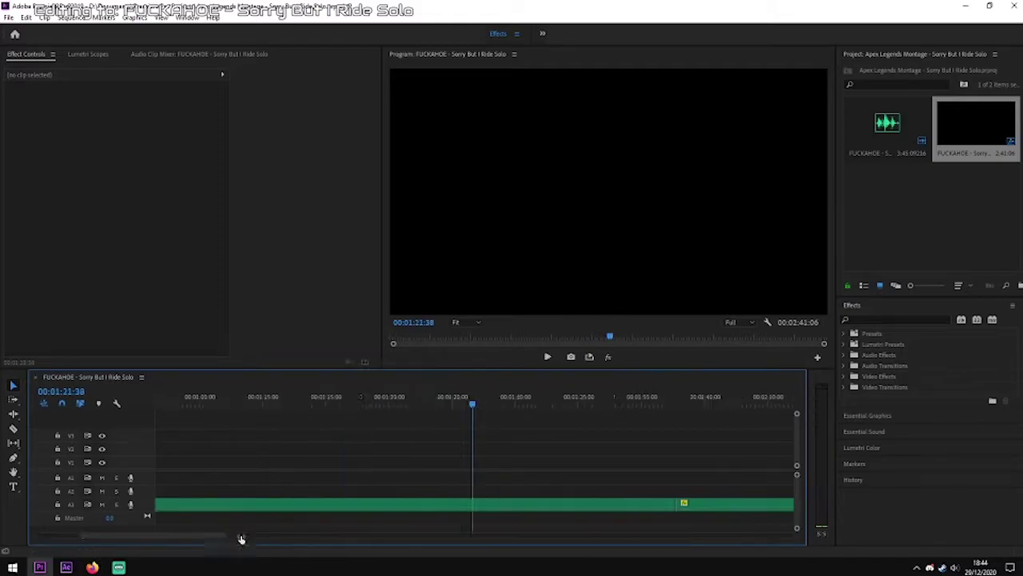
Remove the song section between about 00:01:21:38 and 00:01:37:46, close the gap and play the result
left_click(545, 504)
double_click(229, 504)
key("space")
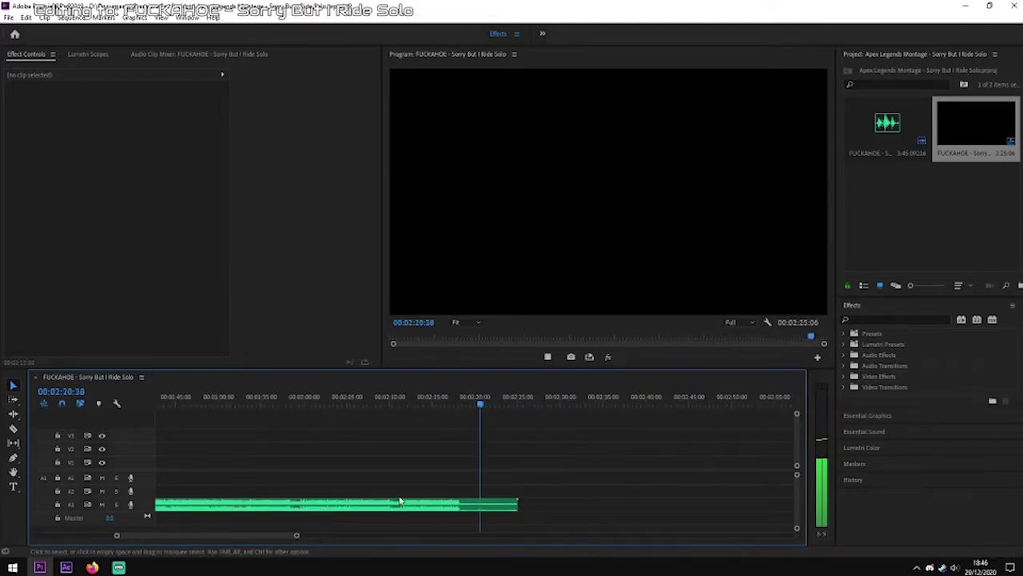
Trim the song's end to about 00:02:22:17 and fade it out with a Constant Power transition
key("space")
key("w")
key("ctrl+shift+d")
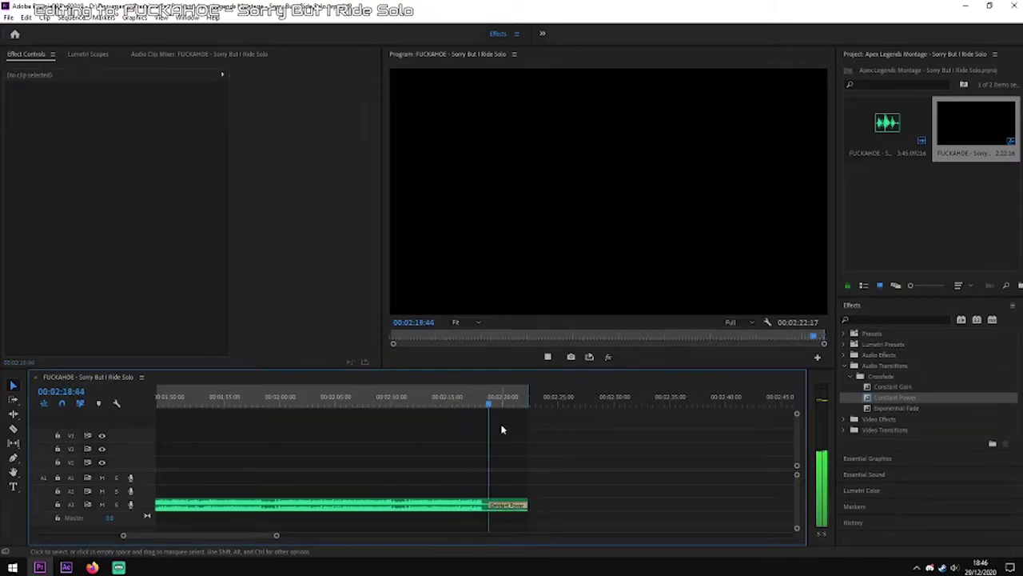
Save the project and import all thirteen Apex Legends recordings from the Sorry But I Ride Solo folder
key("ctrl+s")
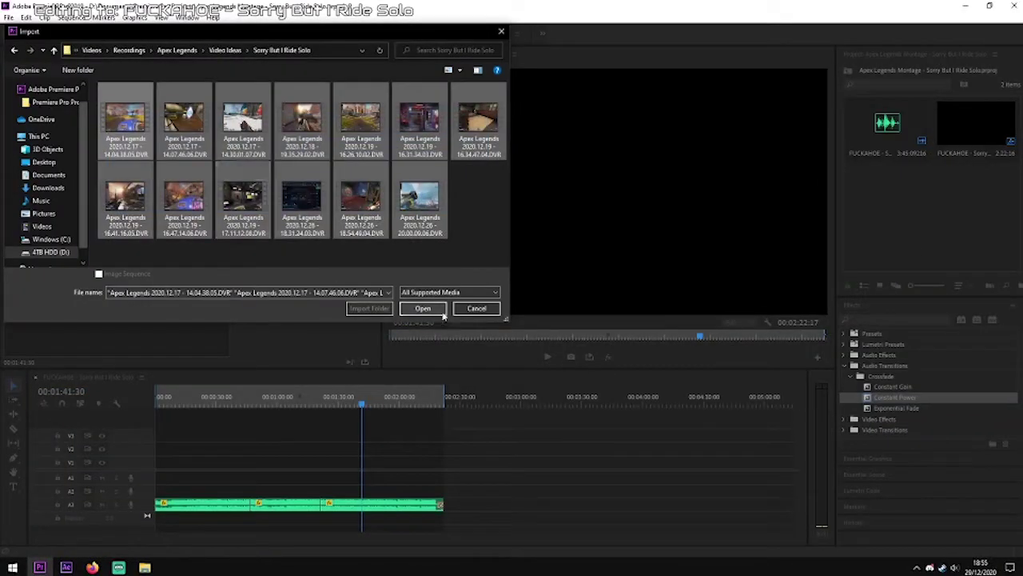
left_click(442, 311)
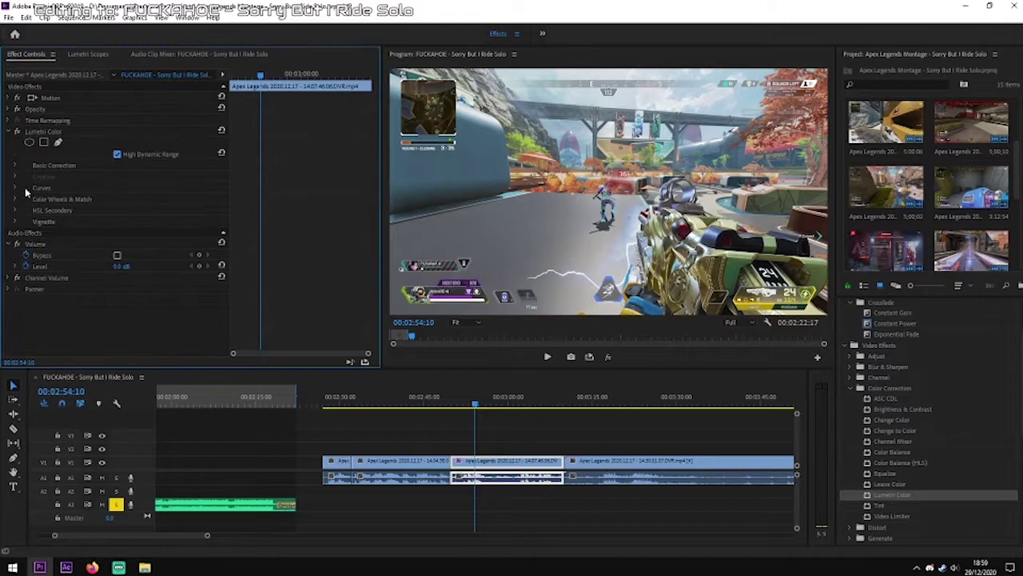
In the selected clip's Lumetri Basic Correction, set Saturation to 120 and Contrast to 55, and lower the Highlights
left_click(15, 164)
scroll(119, 240, "down", 3)
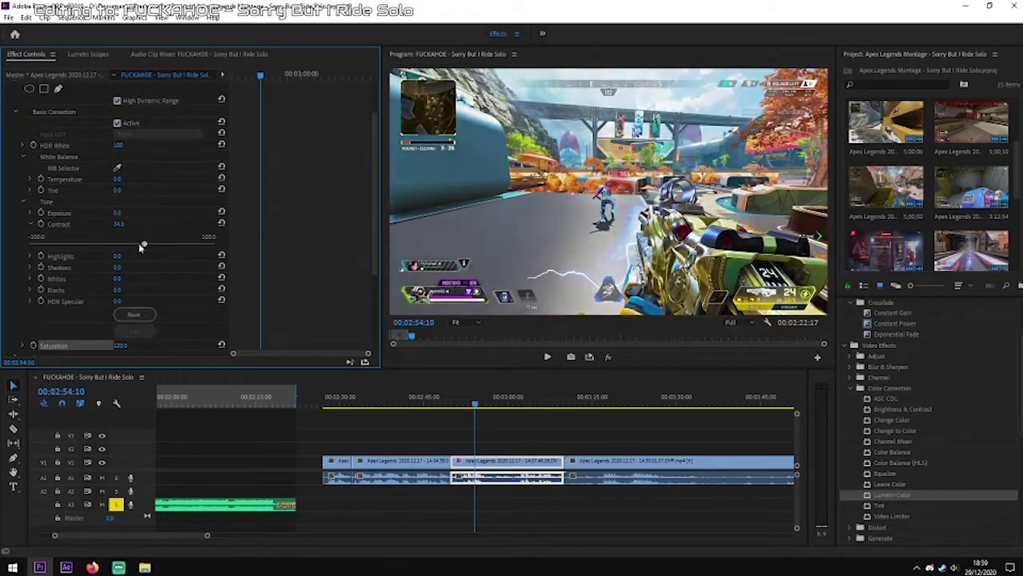
type("55")
key("Return")
left_click(30, 256)
left_click_drag(122, 256, 88, 258)
Tint the clip's Shadows and Highlights with the Lumetri color wheels and set the Vignette Amount to about 1.3
scroll(120, 224, "down", 10)
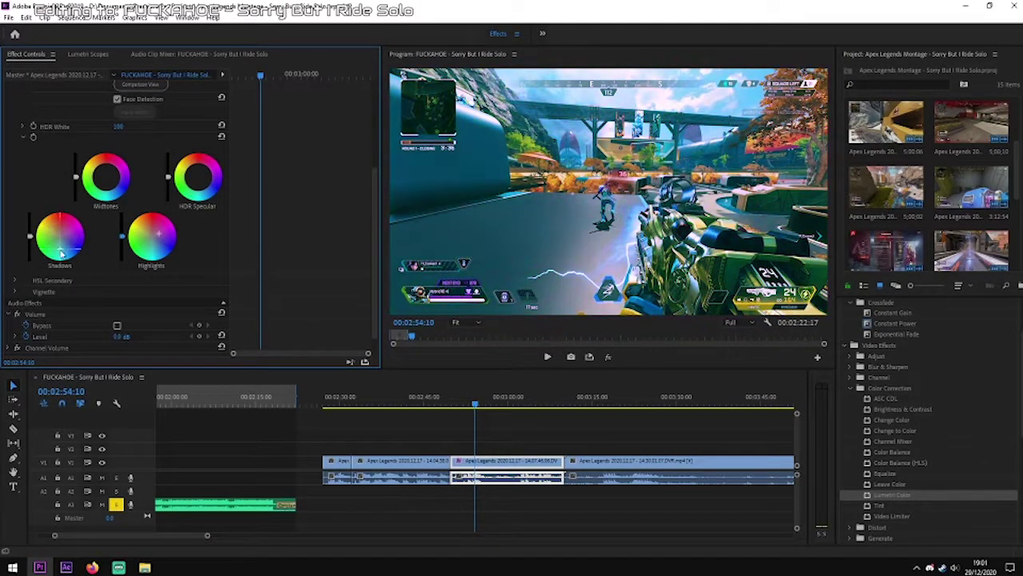
left_click(18, 291)
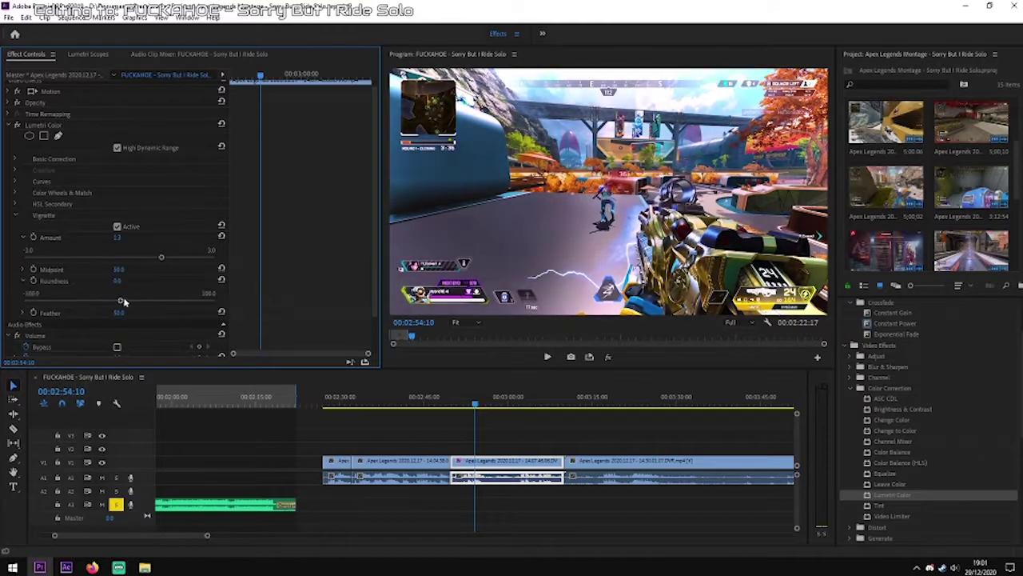
Try the VR Chromatic Aberrations effect on the graded clip and look through the Stylize effects
scroll(920, 416, "down", 5)
left_click(861, 379)
scroll(924, 437, "down", 3)
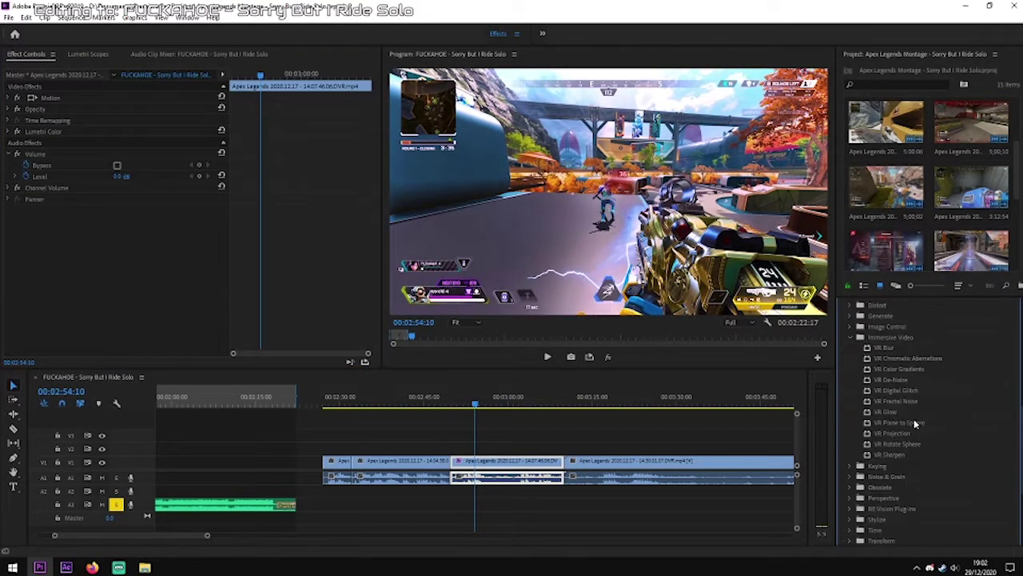
left_click_drag(530, 459, 475, 460)
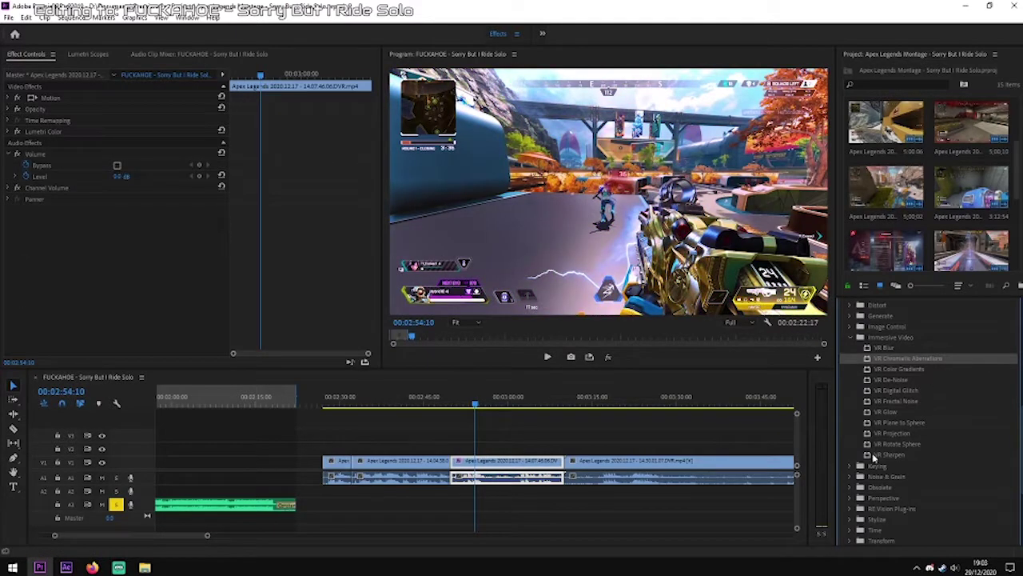
left_click(851, 336)
left_click(851, 454)
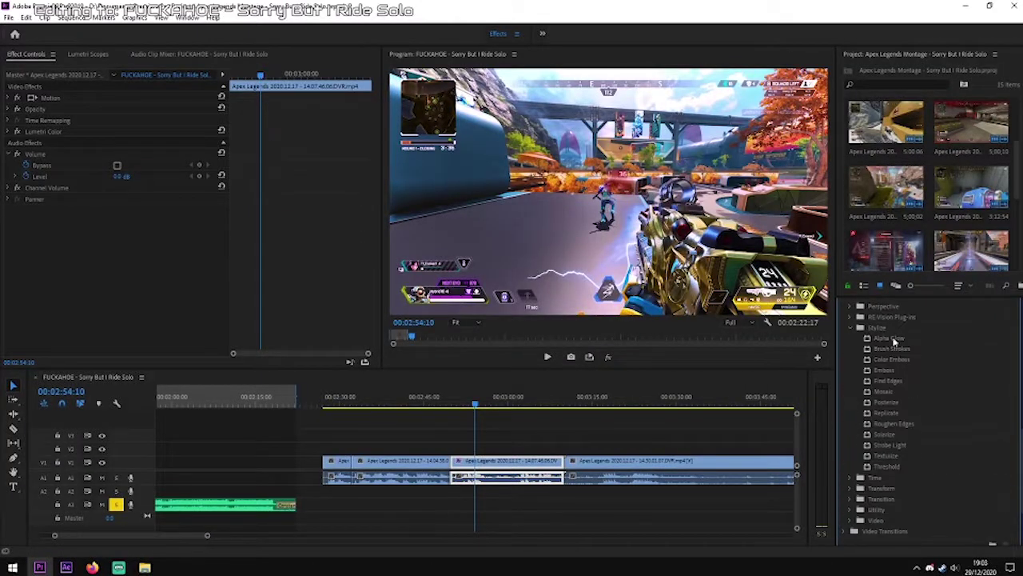
Try the Emboss effect on the clip and experiment with its settings
left_click_drag(885, 370, 119, 175)
left_click(15, 192)
left_click_drag(43, 210, 125, 215)
left_click(15, 192)
left_click(16, 187)
left_click_drag(24, 206, 57, 210)
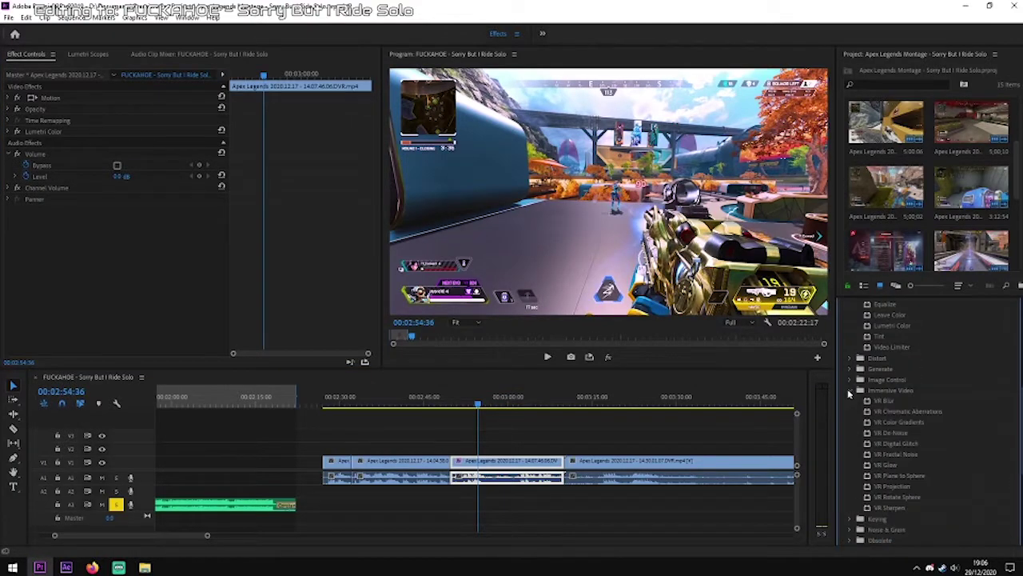
Apply VR Glow above Lumetri Color on the clip, set Luma Threshold to about 0.60 and strongly reduce Glow Brightness
left_click_drag(885, 464, 50, 170)
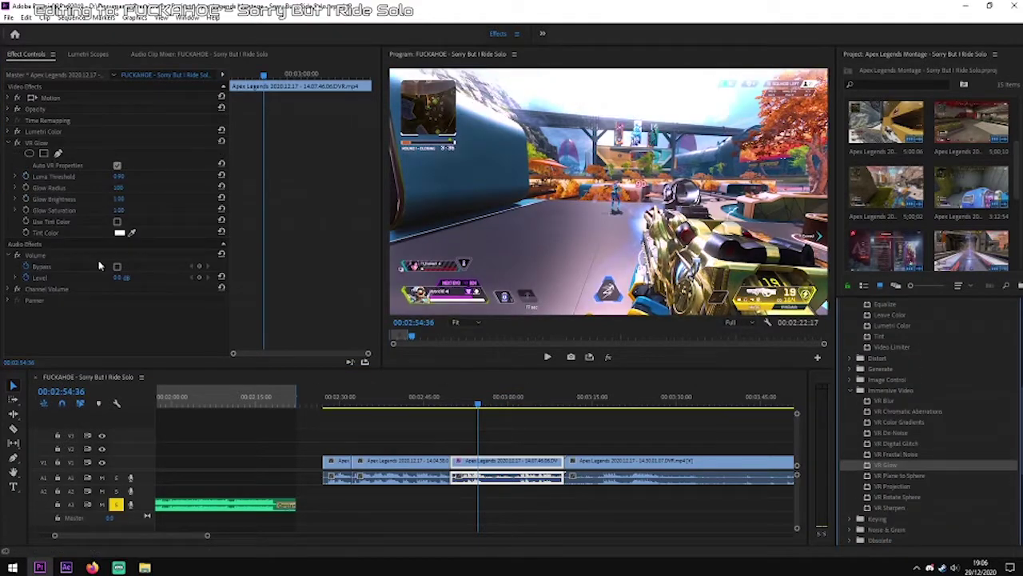
left_click(15, 165)
left_click(15, 207)
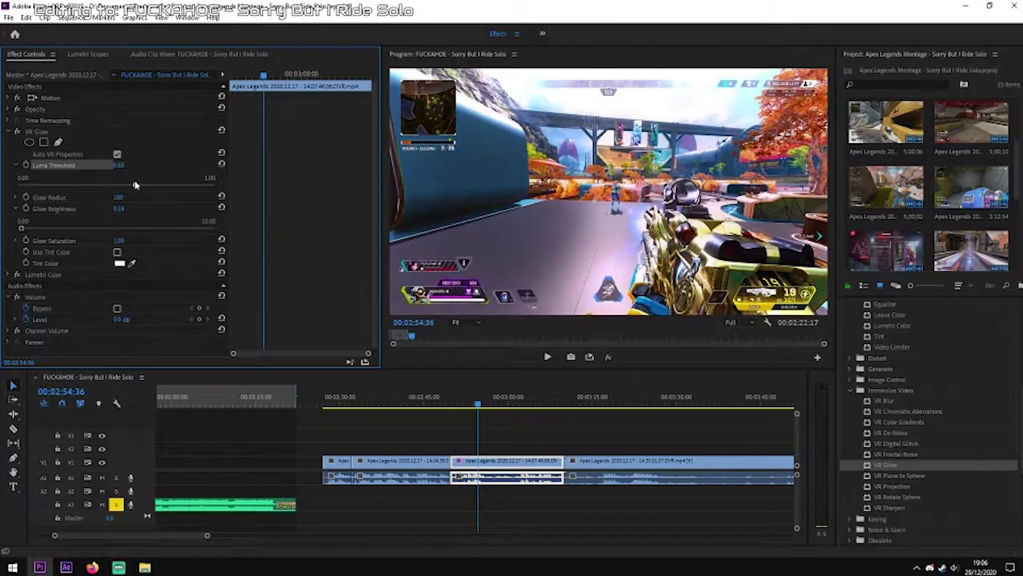
left_click(18, 228)
Try the VR De-Noise effect on the graded clip
left_click_drag(512, 403, 477, 404)
left_click(904, 433)
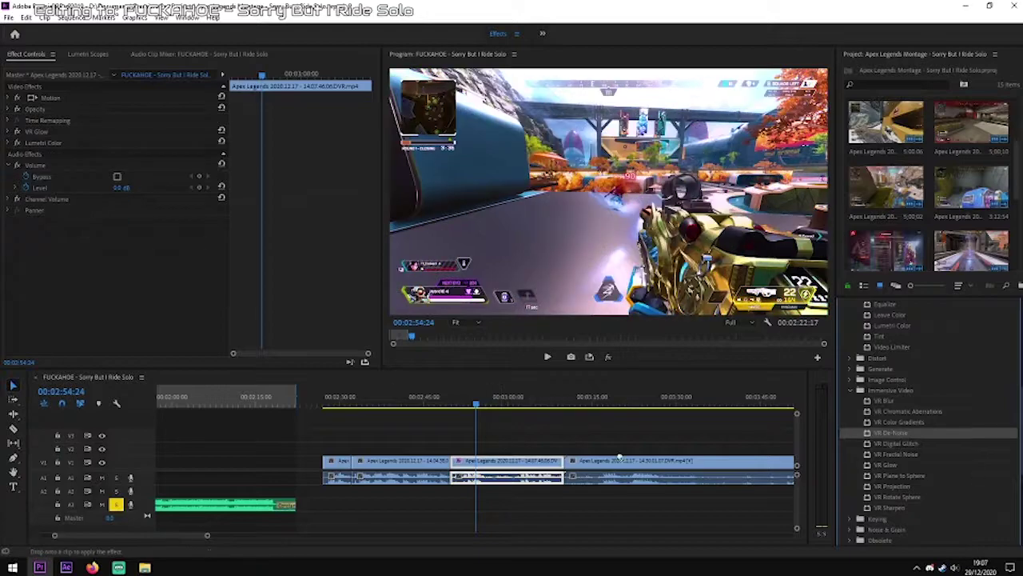
left_click(850, 390)
left_click(852, 368)
Lower the saturation of the yellow-green to magenta range in the clip's Lumetri Hue vs Sat curve and check other frames
left_click(18, 143)
scroll(373, 276, "up", 5)
scroll(64, 233, "down", 5)
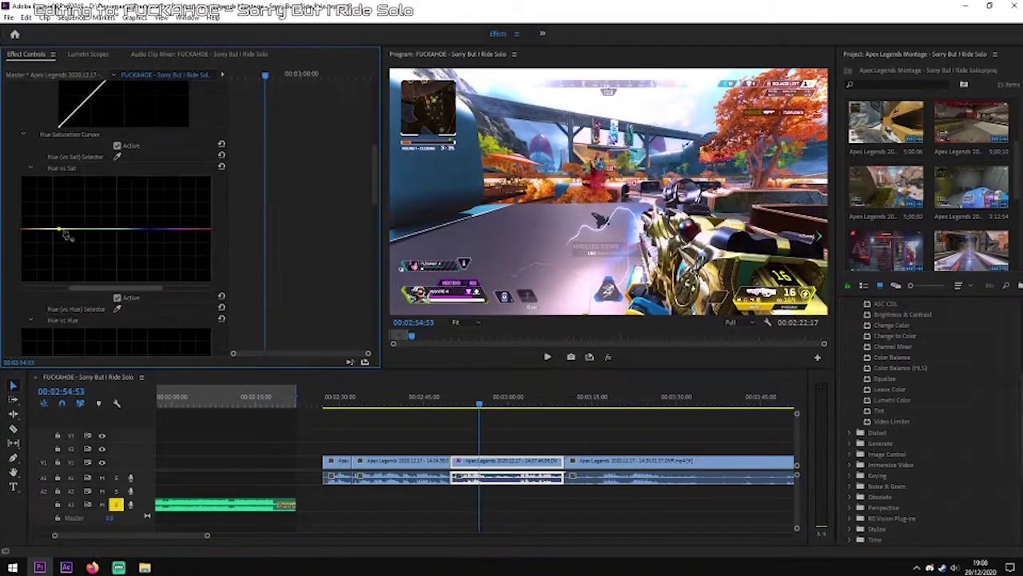
left_click_drag(194, 231, 192, 240)
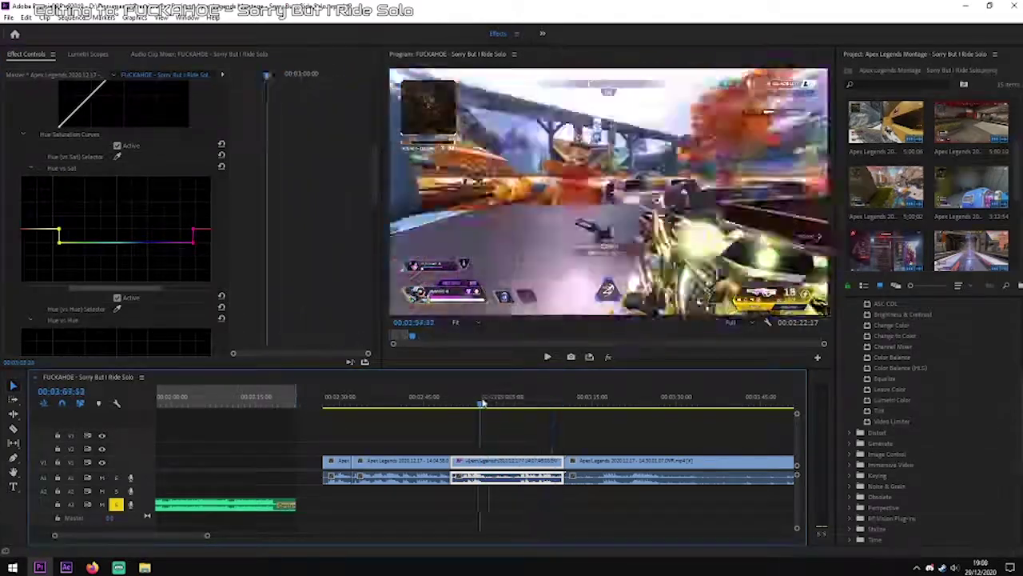
left_click_drag(120, 240, 120, 256)
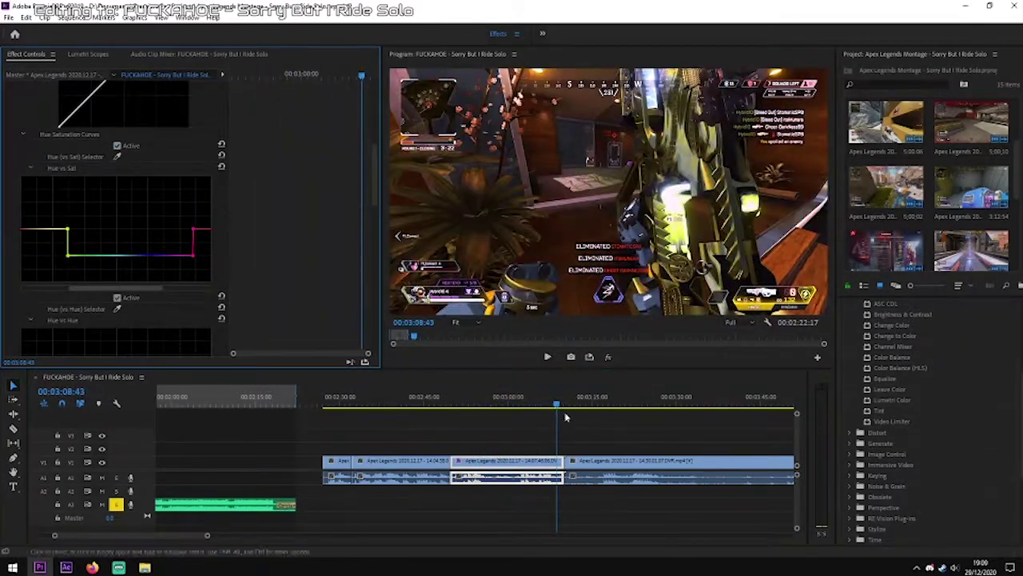
left_click(466, 403)
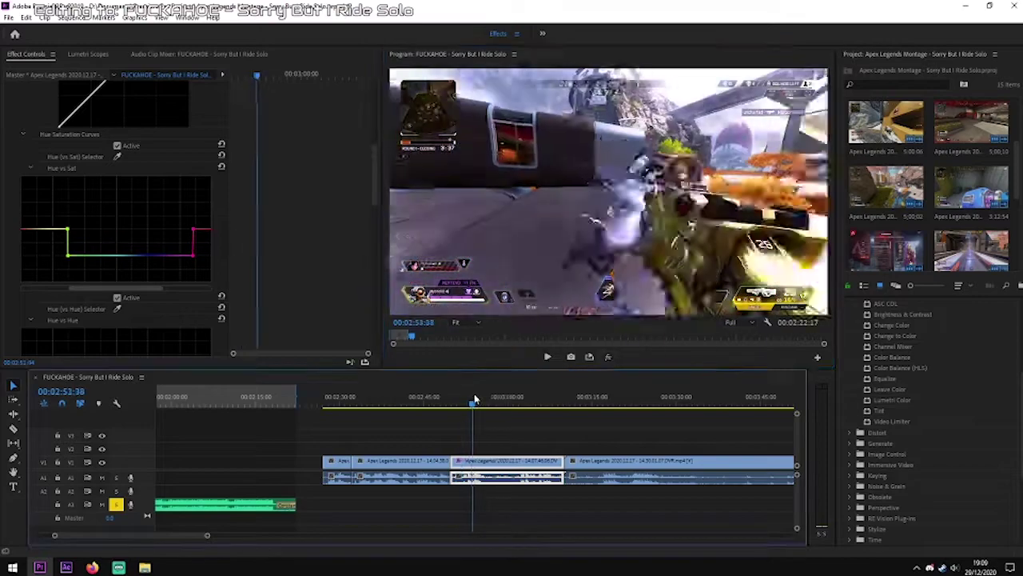
Apply Lighting Effects to the clip, make Light 1 a light blue spotlight and shift its center up and left
left_click(855, 335)
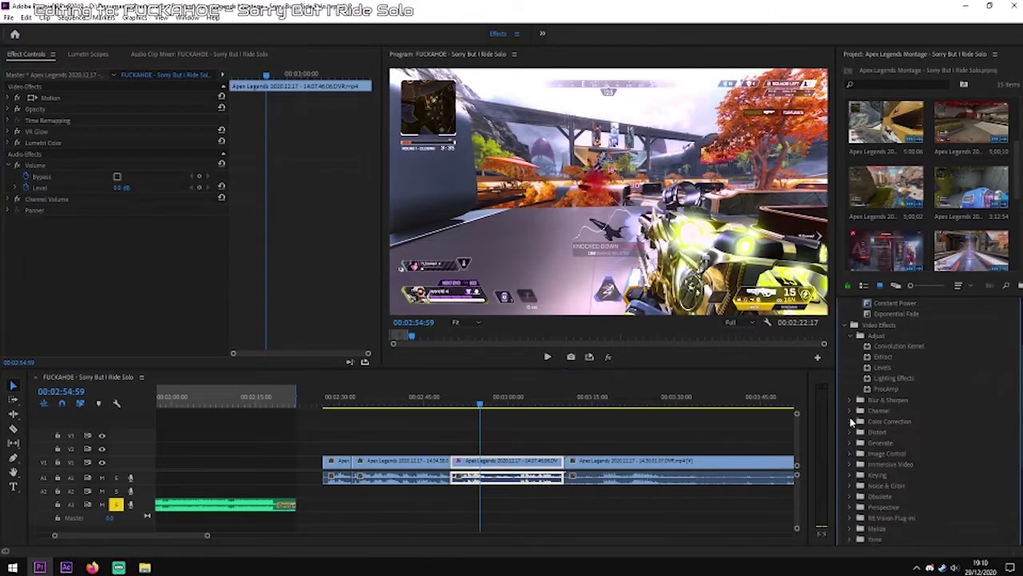
left_click_drag(893, 377, 61, 130)
left_click(15, 153)
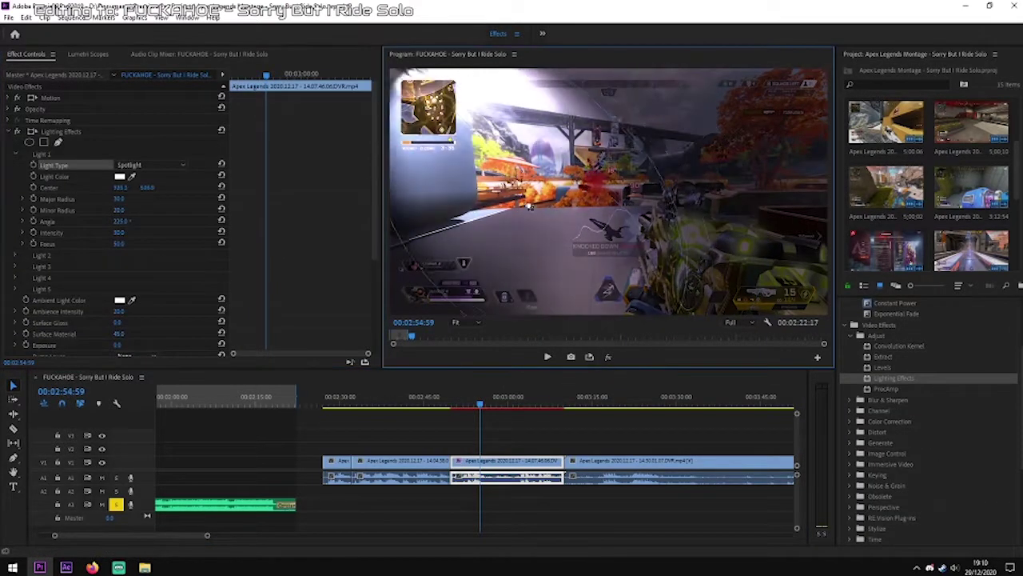
left_click(120, 176)
left_click(543, 301)
left_click(642, 226)
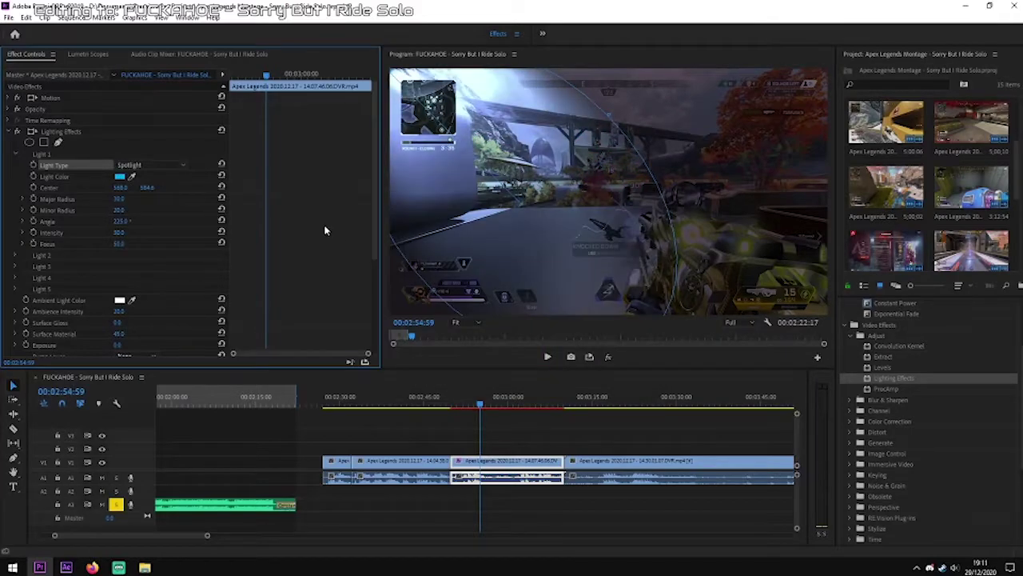
Create an adjustment layer, place it on V2 above the graded clip and move Lighting Effects from the clip to it
scroll(928, 184, "down", 3)
right_click(971, 240)
left_click(777, 331)
left_click_drag(971, 232, 519, 448)
left_click(68, 131)
key("ctrl+x")
left_click(506, 447)
key("ctrl+v")
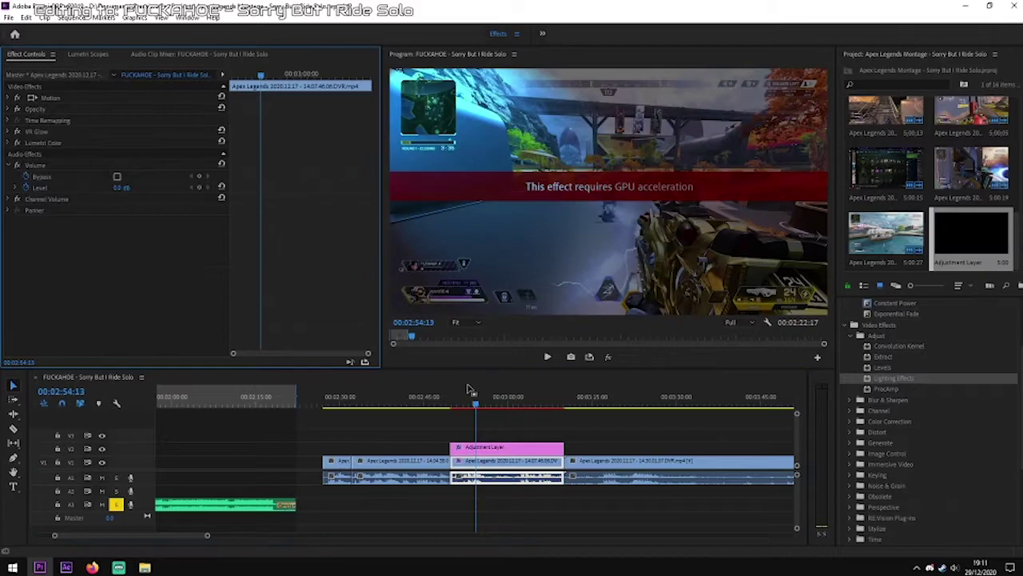
Return Lighting Effects to the graded clip and set Light 1's Major Radius to 34 and Minor Radius to about 28.9
left_click(514, 450)
left_click(512, 461)
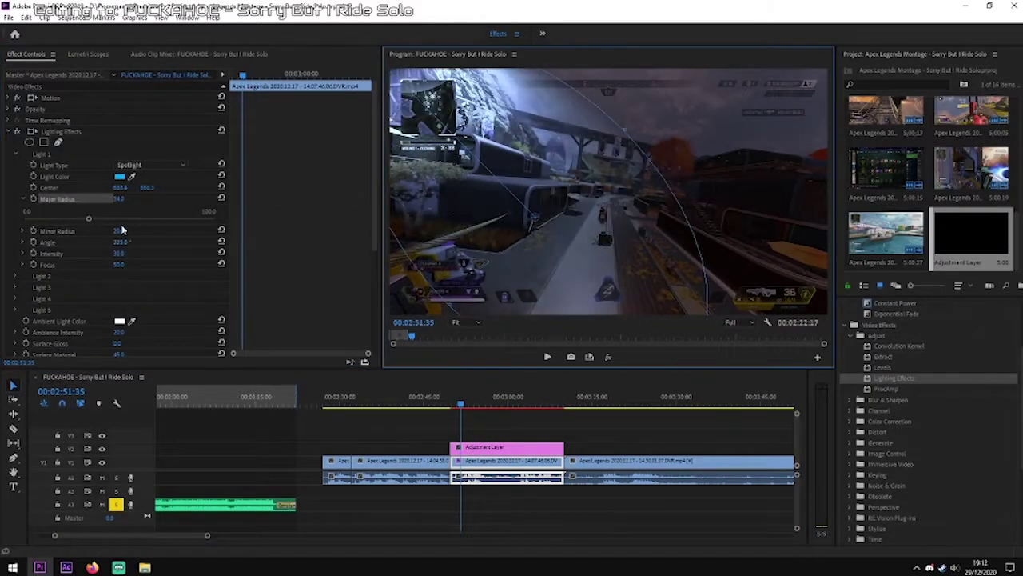
left_click(23, 198)
left_click(22, 209)
left_click_drag(65, 232, 82, 229)
Compare the clip with Lighting Effects switched off and on, and open the project's General settings
left_click(18, 131)
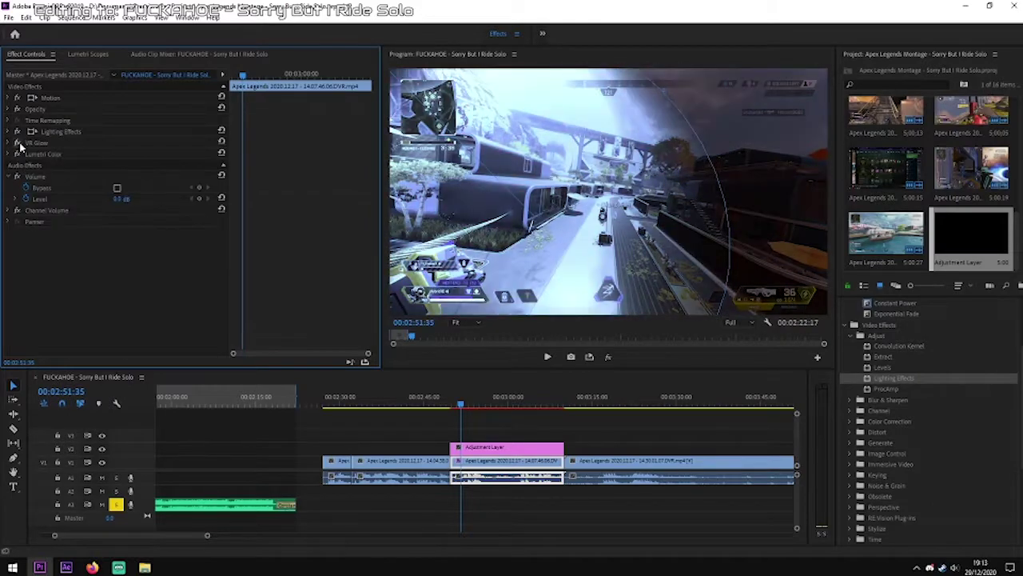
left_click(17, 132)
left_click(8, 16)
mouse_move(69, 339)
left_click(183, 341)
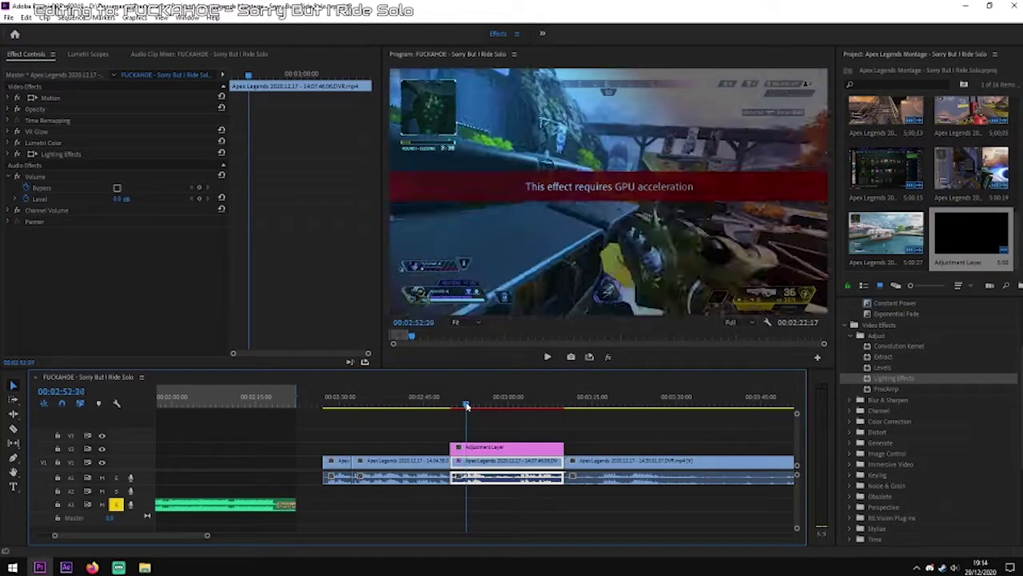
Try the Convolution Kernel effect on the graded clip
left_click_drag(467, 406, 464, 407)
left_click_drag(900, 345, 48, 132)
Move Lighting Effects directly below Lumetri Color, set Light 1's Intensity to about 23 and Focus to about -85, and Ambience Intensity to 50
left_click_drag(52, 168, 56, 146)
left_click(12, 142)
scroll(374, 181, "down", 8)
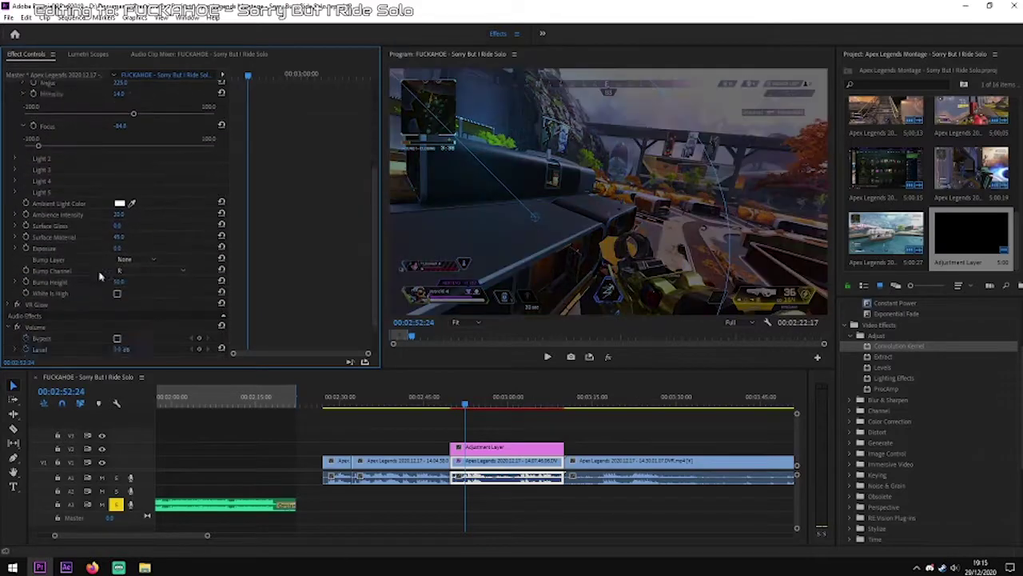
scroll(141, 265, "up", 8)
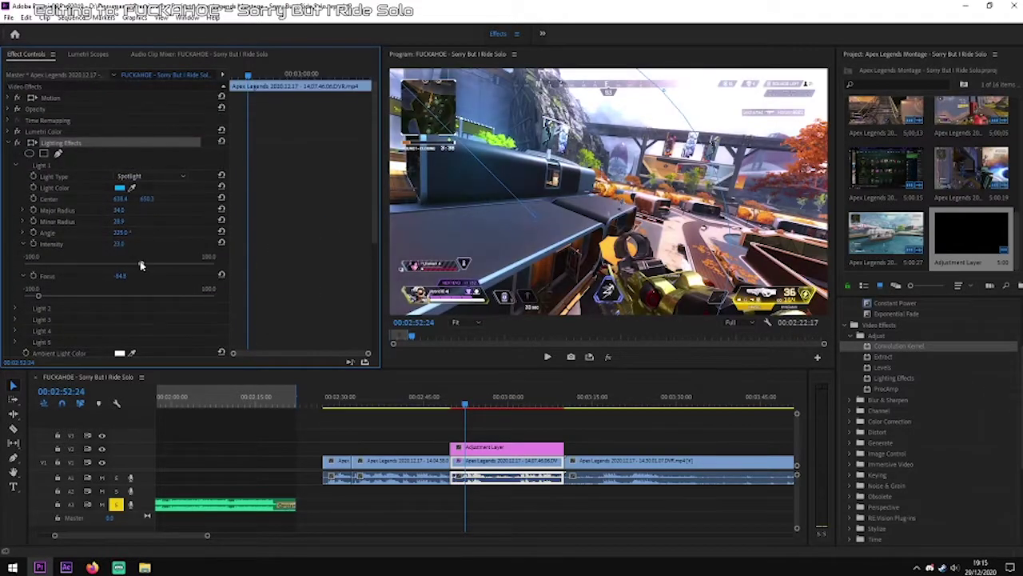
Enable Light 2 of the Lighting Effects as a purple spotlight
left_click(15, 165)
left_click(15, 176)
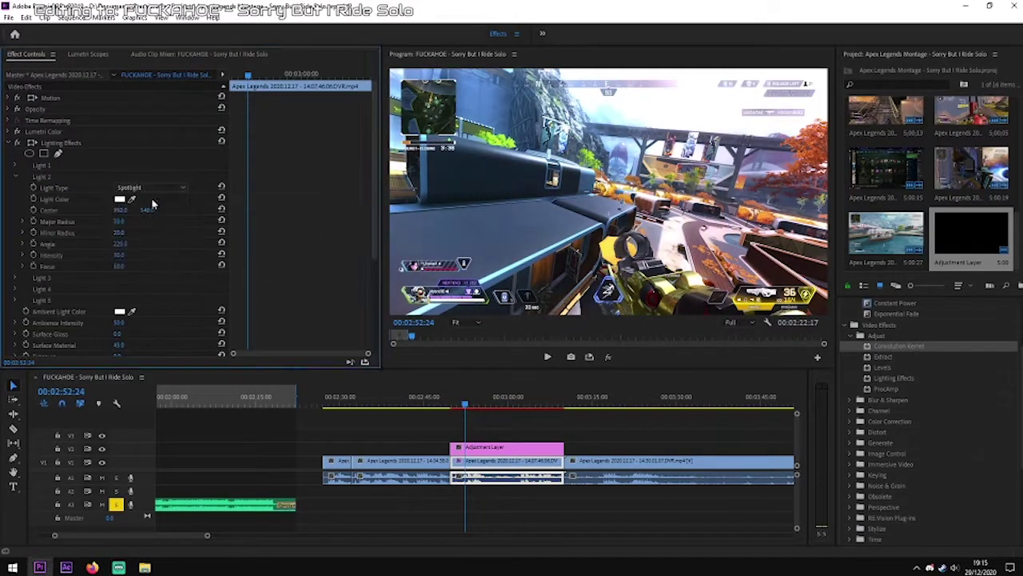
left_click(148, 187)
left_click(155, 192)
left_click(119, 198)
left_click(616, 223)
Set Light 2's angle to 30°, move its center to about 1223, 676 and reduce its intensity
left_click(23, 243)
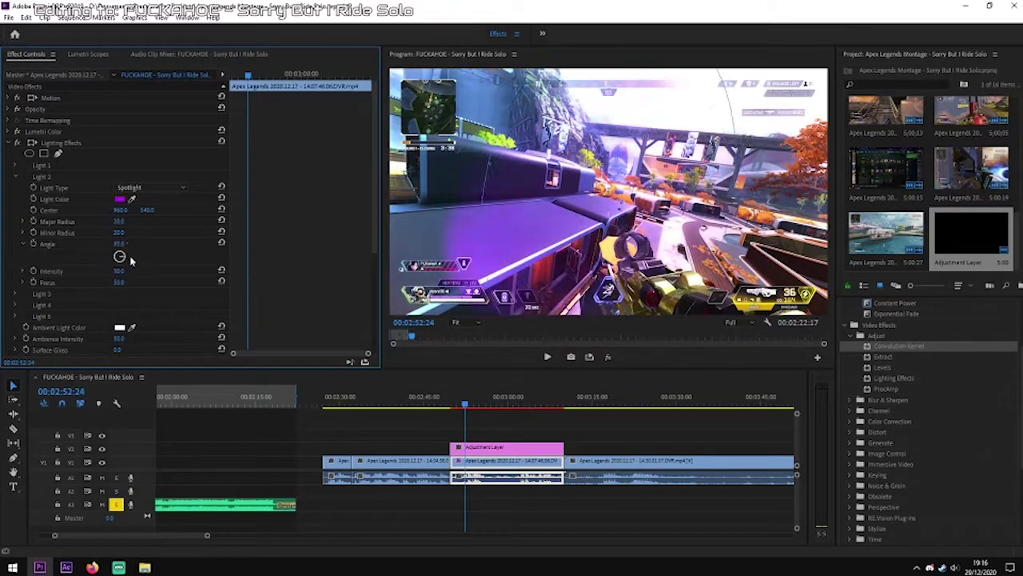
left_click_drag(663, 246, 667, 217)
left_click(20, 246)
left_click(22, 254)
scroll(135, 246, "down", 1)
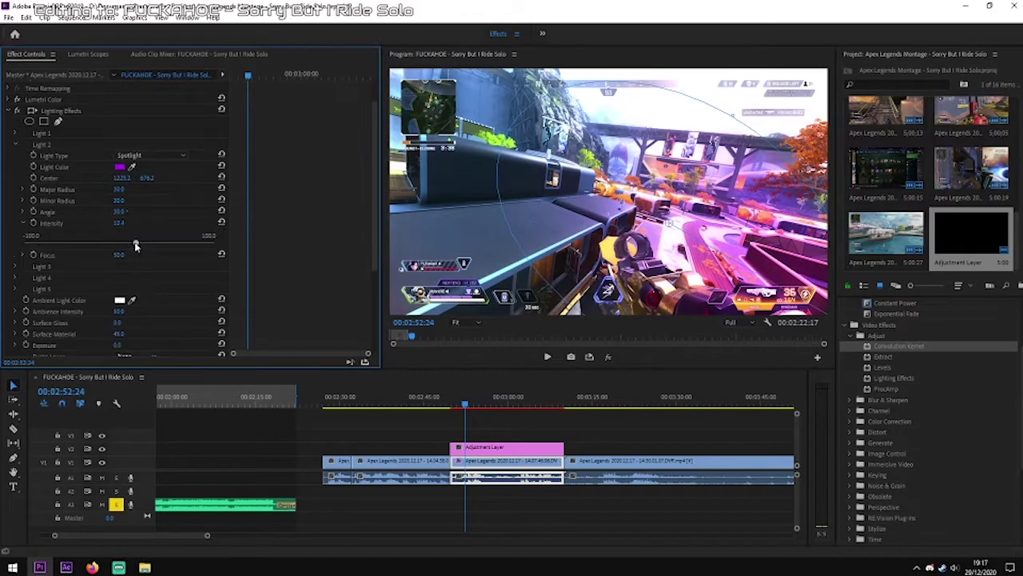
Move Light 1's center to about 765, 765 with Major Radius 40 and Minor Radius 30, and fine-tune the spotlight placement in the frame
scroll(290, 264, "up", 1)
left_click(14, 166)
left_click(14, 176)
left_click(152, 187)
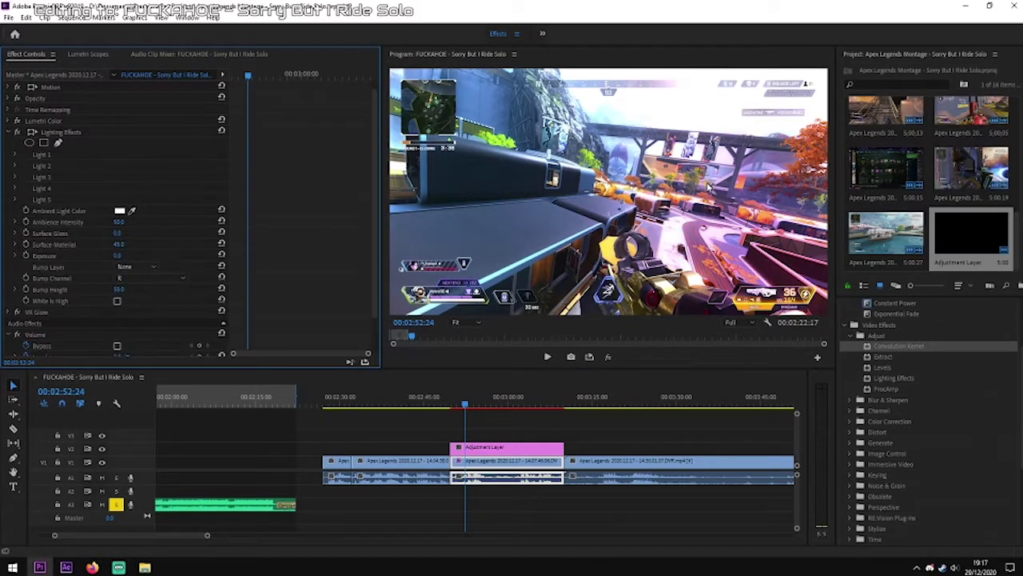
left_click(48, 155)
left_click(62, 305)
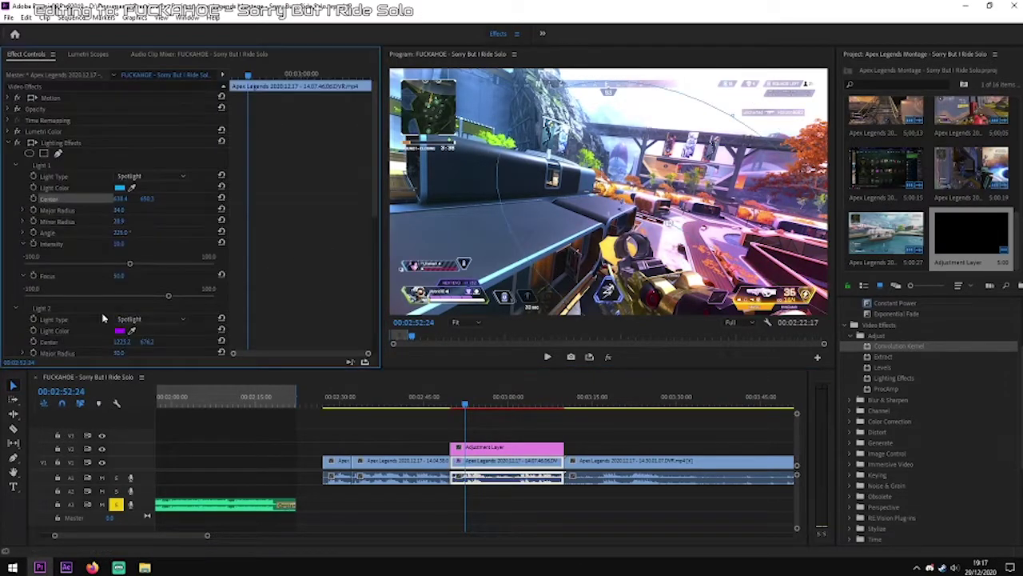
left_click(566, 239)
left_click(23, 221)
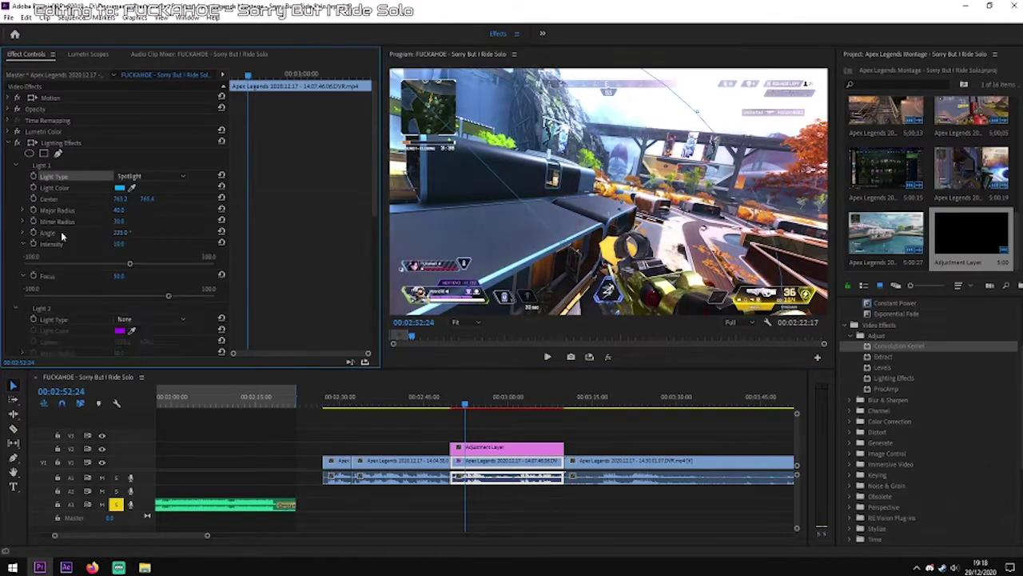
left_click(127, 232)
left_click_drag(670, 223, 637, 210)
left_click(19, 168)
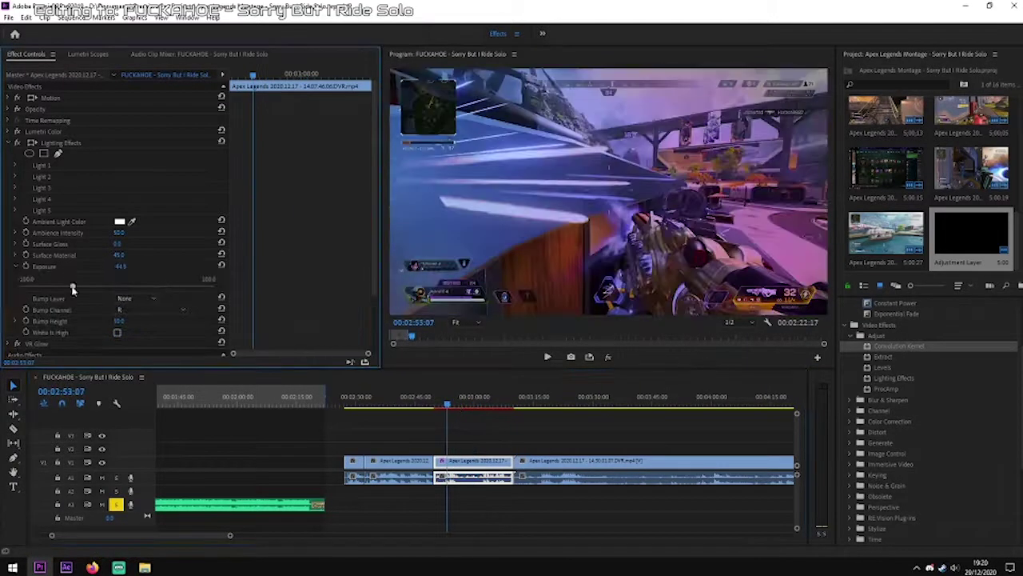
Set the Lighting Effects' Surface Material to -39.5 and check the look on a frame at about 00:02:53:07
mouse_move(80, 275)
left_mouse_down()
mouse_move(31, 275)
mouse_move(77, 275)
left_mouse_up()
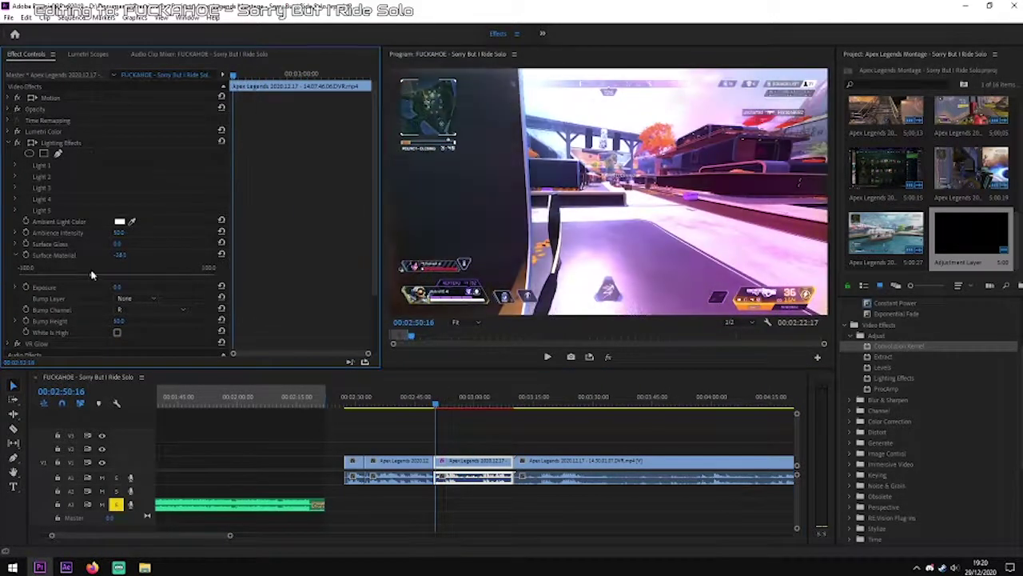
left_click(444, 404)
left_click_drag(444, 404, 447, 404)
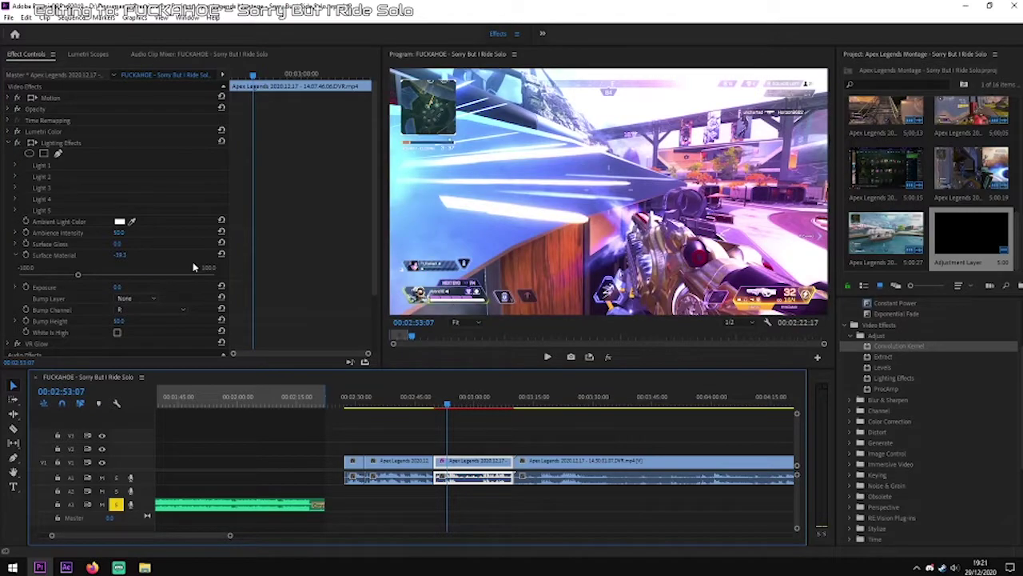
left_click(11, 144)
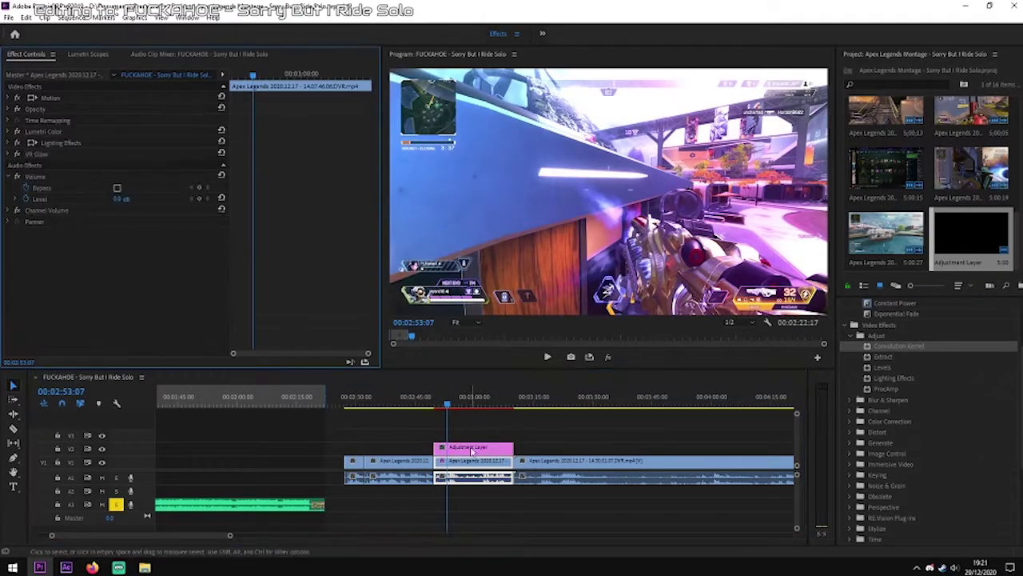
Extend the adjustment layer's start back over the preceding gameplay clip and remove its VR Glow effect
left_click(512, 447)
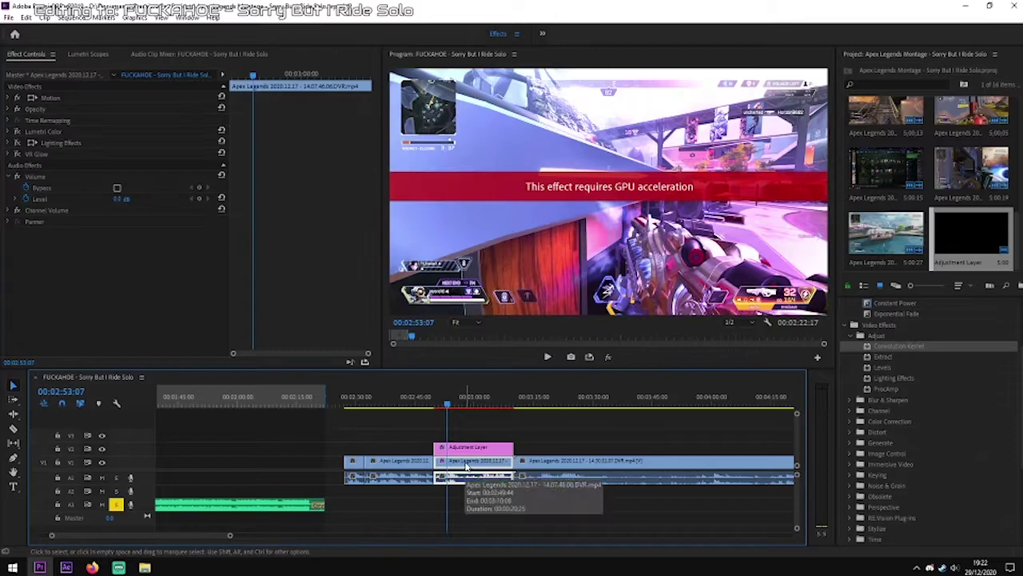
left_click_drag(434, 447, 388, 447)
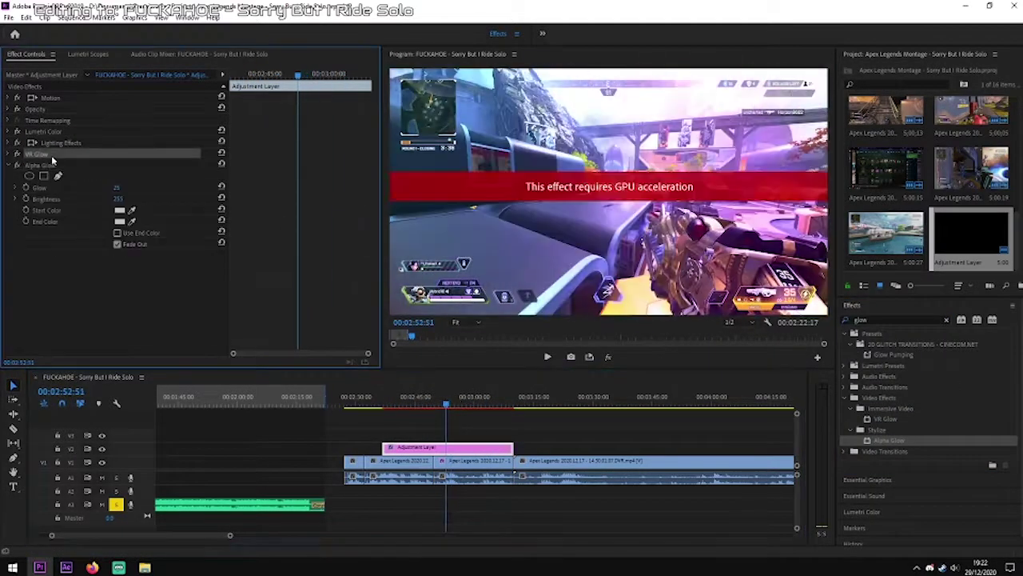
key("Delete")
Try Alpha Glow with Glow 100 and Brightness about 93 on the adjustment layer, and inspect its Lighting Effects settings
left_click(16, 175)
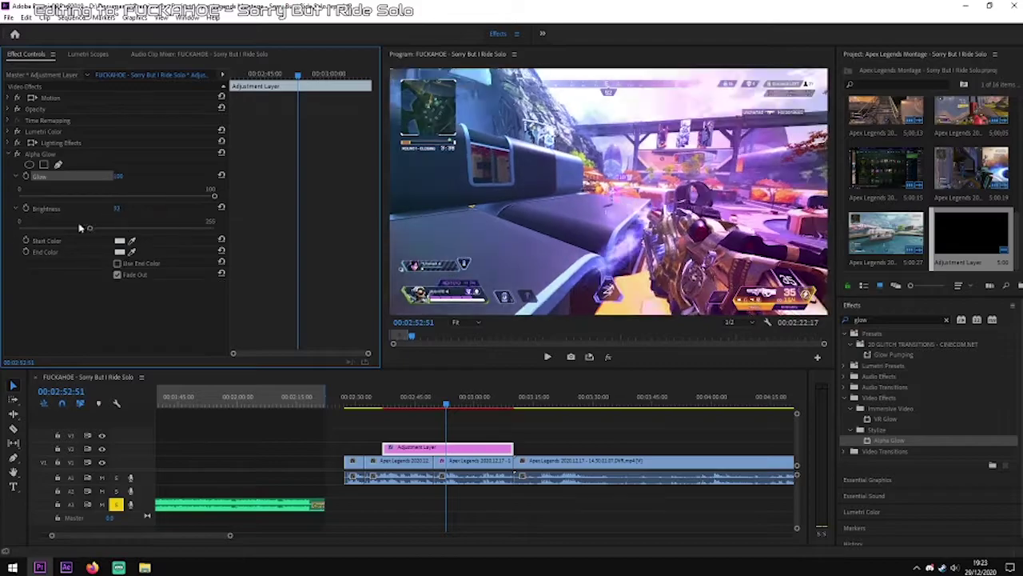
mouse_move(446, 409)
left_mouse_down()
mouse_move(436, 411)
mouse_move(450, 411)
left_mouse_up()
key("minus")
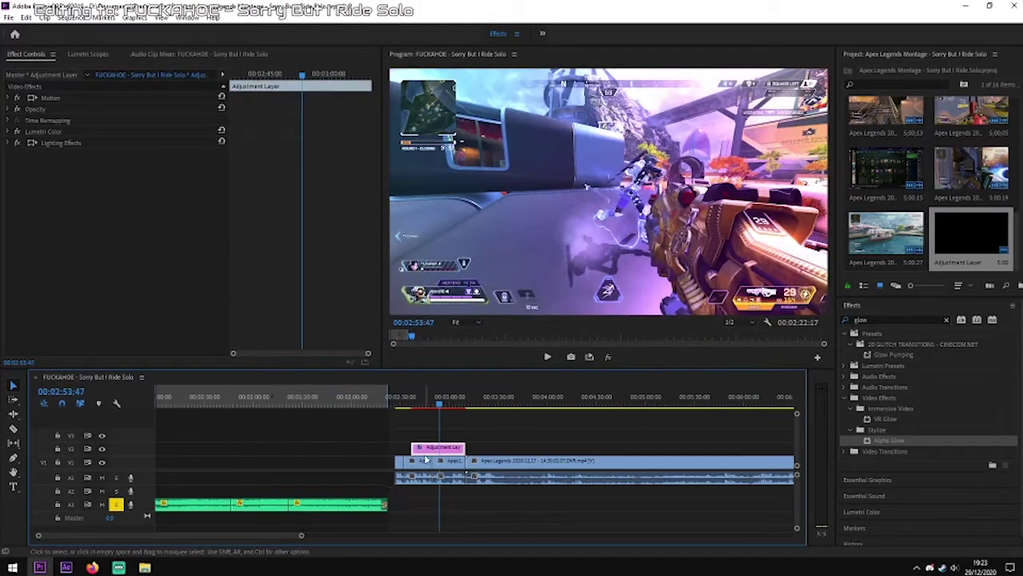
left_click(18, 142)
left_click(16, 243)
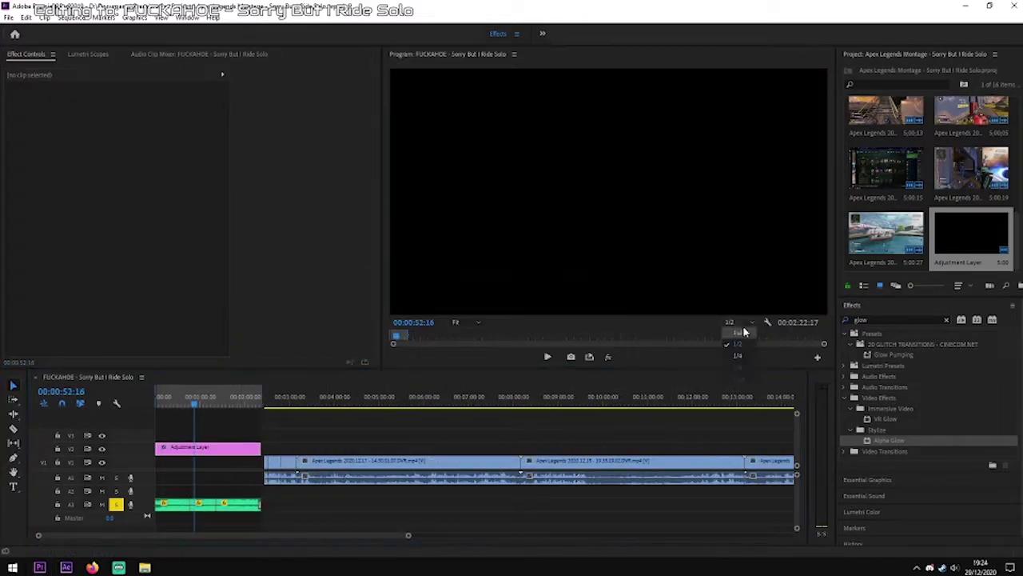
Scrub through the gameplay from about 00:03:00 onward and cut the clips down to their combat highlights, closing the gaps
left_click_drag(285, 404, 601, 406)
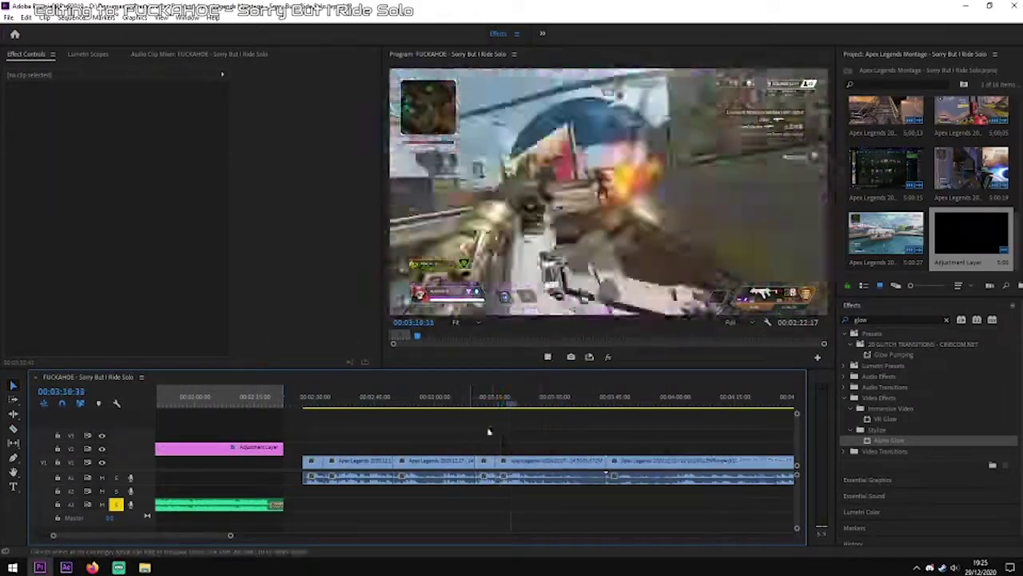
left_click(506, 402)
left_click_drag(506, 403, 541, 406)
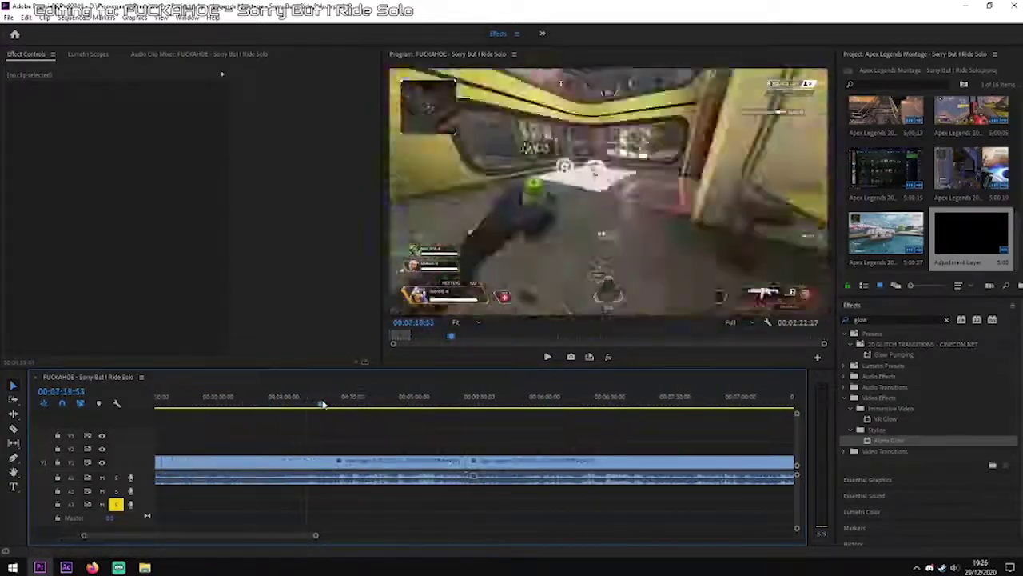
left_click_drag(319, 406, 372, 407)
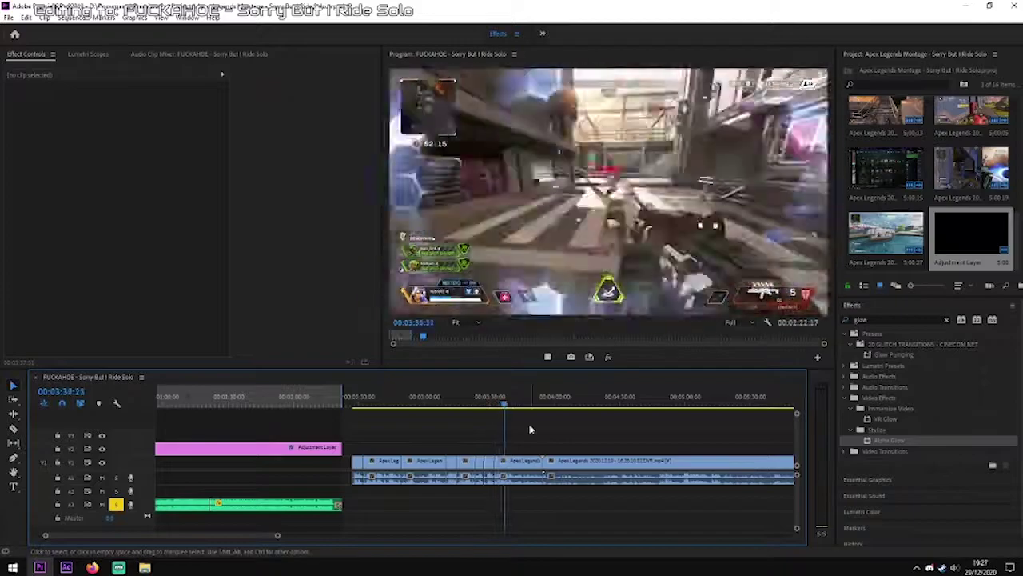
Review the long gameplay clip starting at about 00:03:45 and shorten it to its fight
scroll(520, 460, "down", 5)
left_click_drag(376, 400, 437, 400)
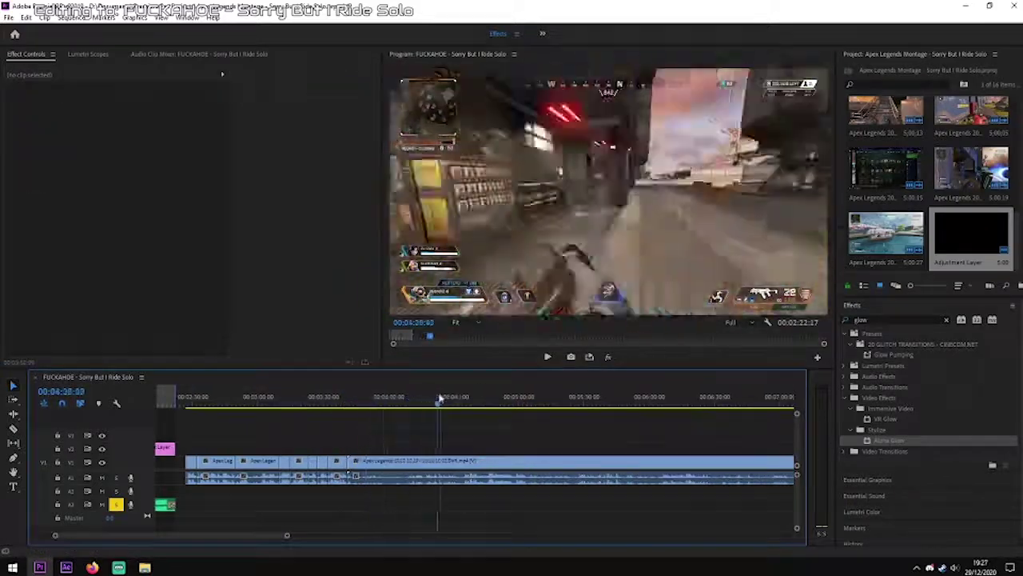
key("Up")
key("space")
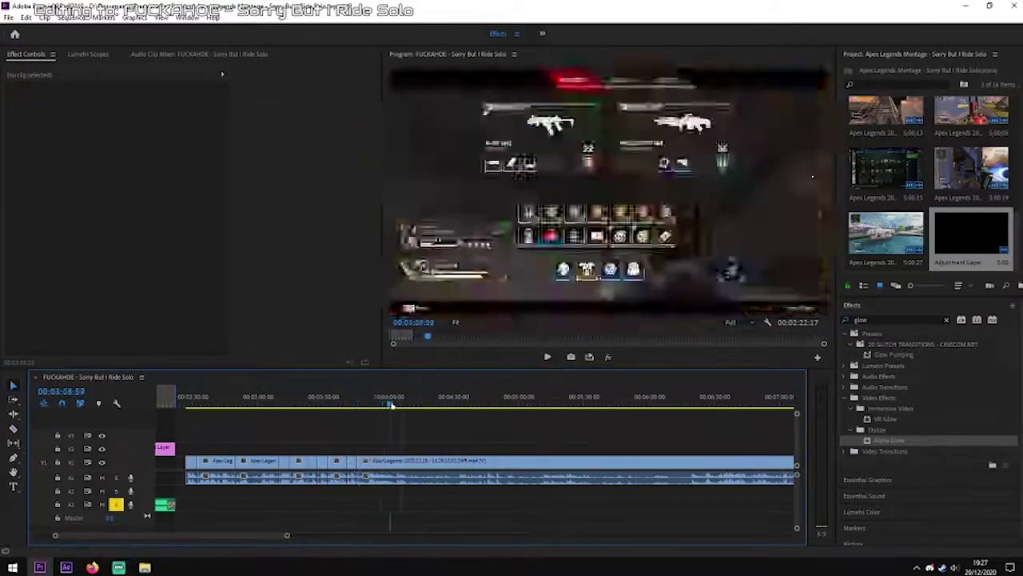
Review the clip starting at about 00:03:54 and trim it to a short combat highlight
scroll(716, 386, "up", 4)
left_click(480, 417)
key("space")
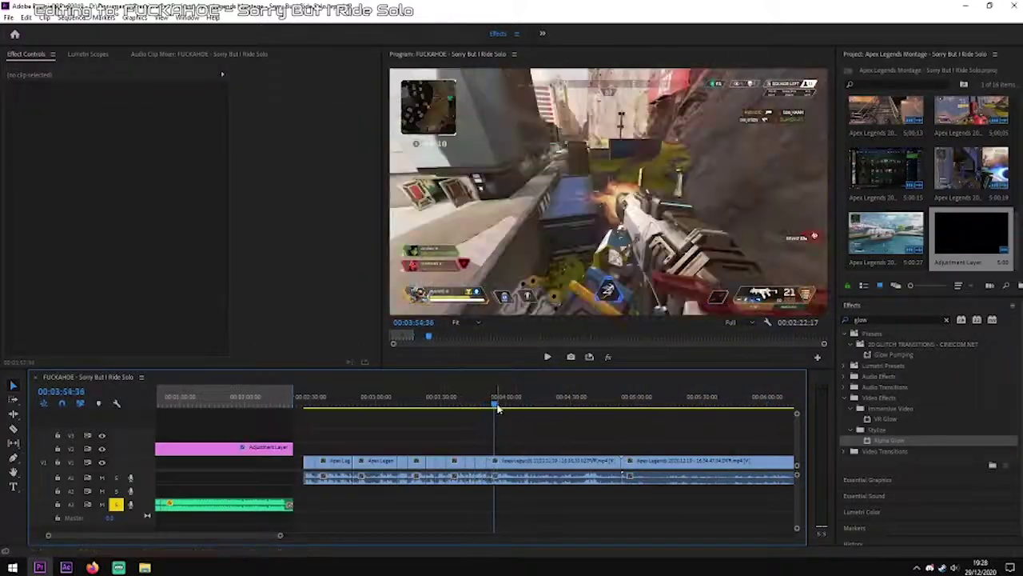
key("Up")
key("space")
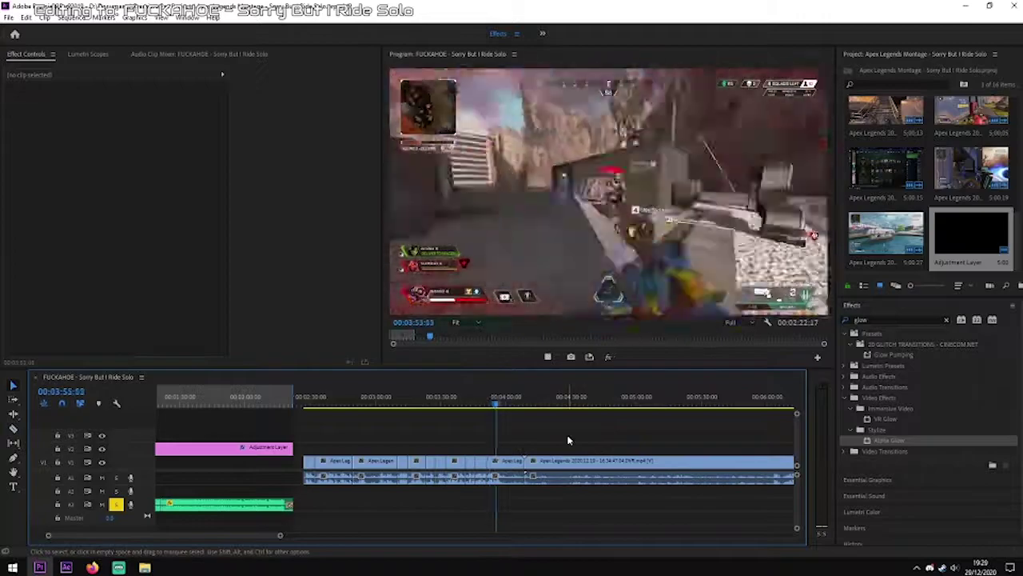
Find the fights in the long gameplay clip after 00:04:10 and ripple-delete the unused segment ending at 00:04:28:43
key("=")
left_click_drag(212, 537, 263, 535)
left_click(550, 400)
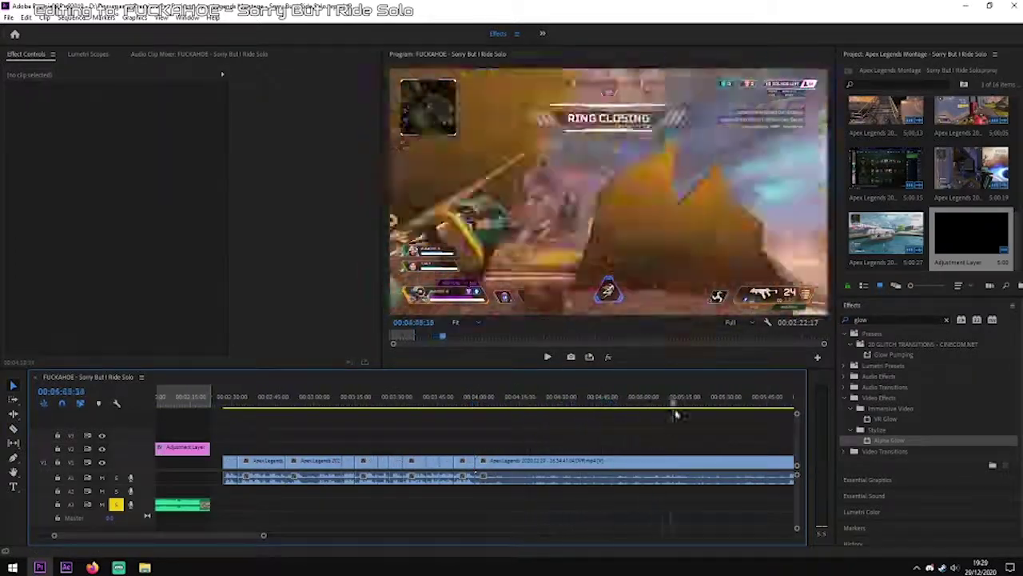
scroll(285, 404, "down", 3)
left_click(285, 404)
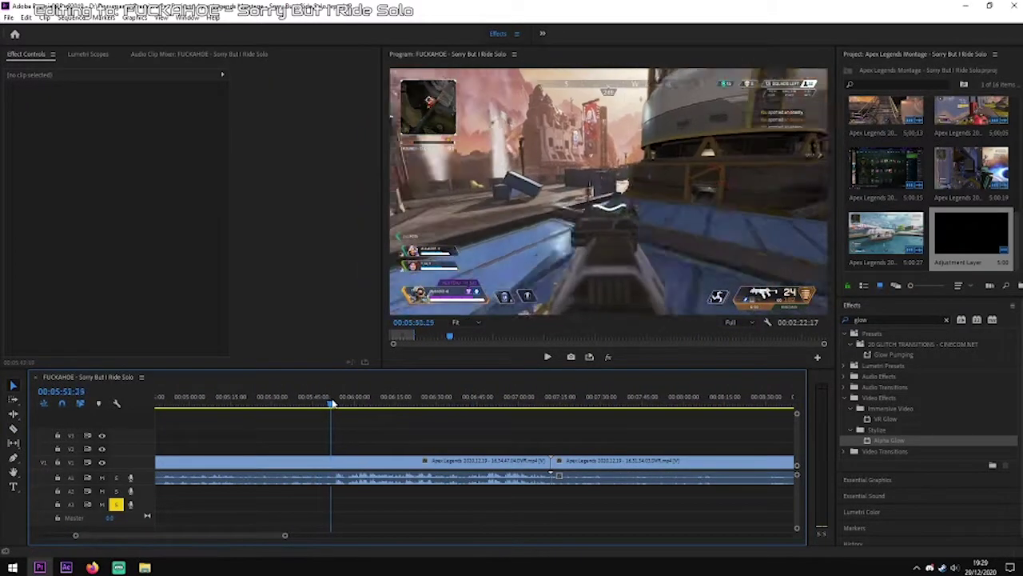
key("Up")
key("space")
key("Up")
key("space")
key("d")
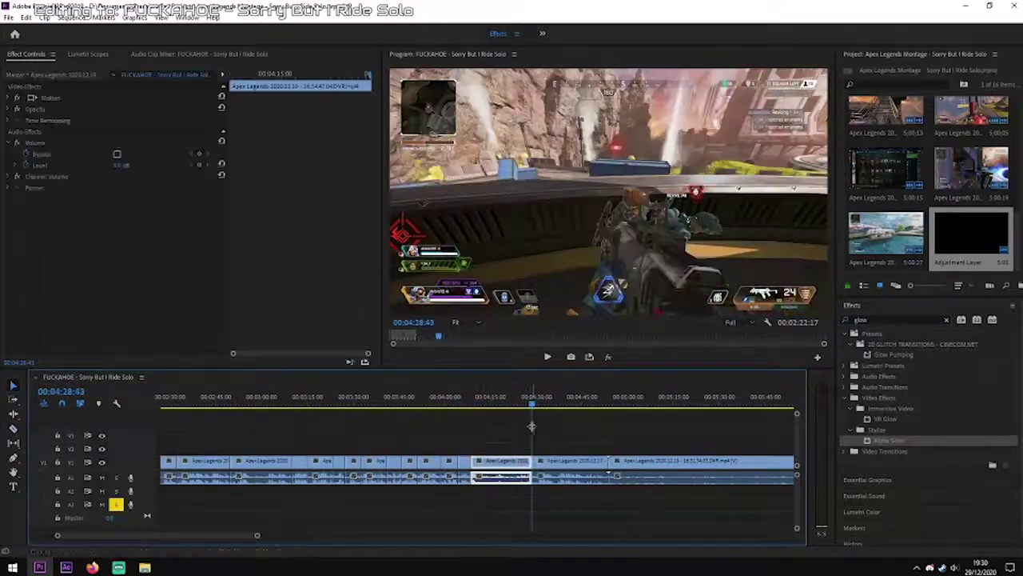
key("shift+Delete")
Play the remaining footage from about 00:04:10 and scrub through the following gameplay clip to isolate its unused part
key("Up")
key("space")
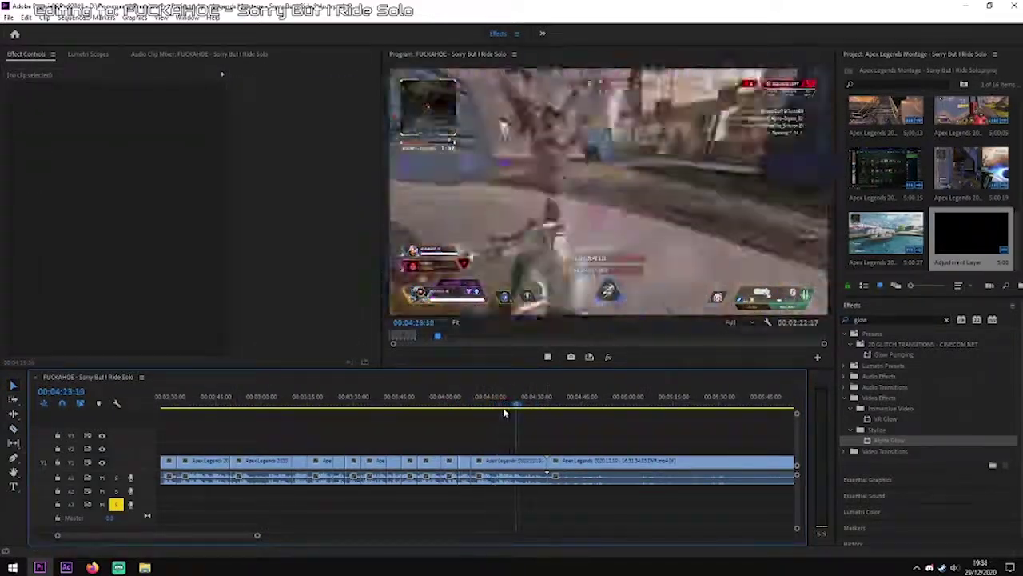
key("backslash")
left_click(638, 414)
left_click_drag(729, 415, 342, 410)
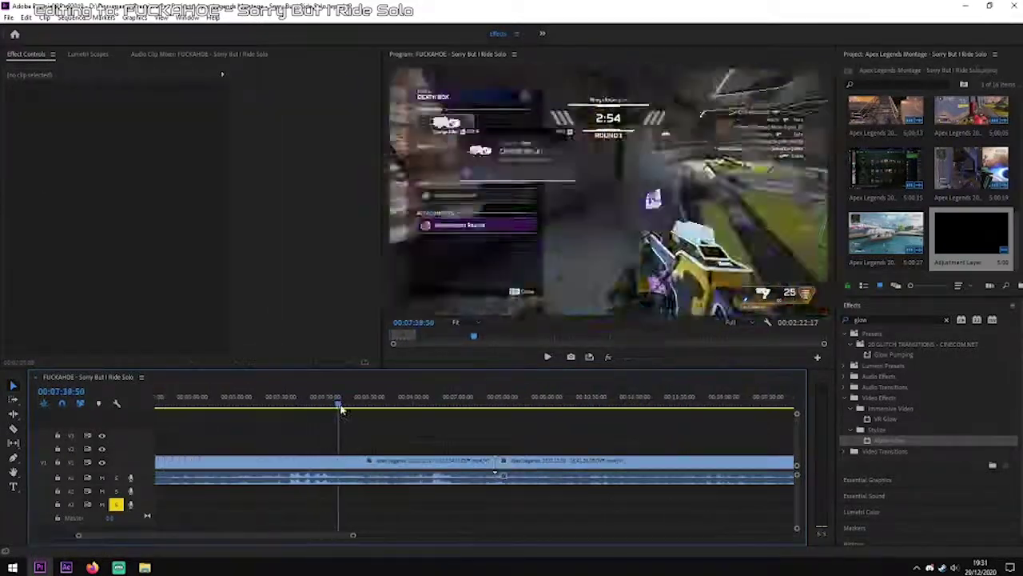
key("space")
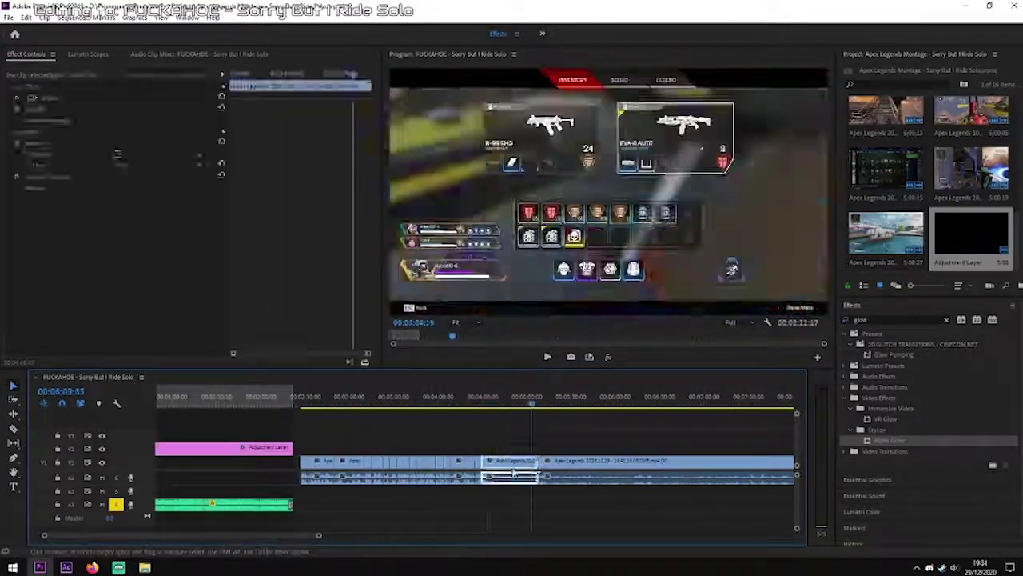
Remove the unused segment at about 00:04:30 and play the gameplay clip that follows it
left_click(456, 404)
left_click(579, 462)
left_click(399, 511)
key("space")
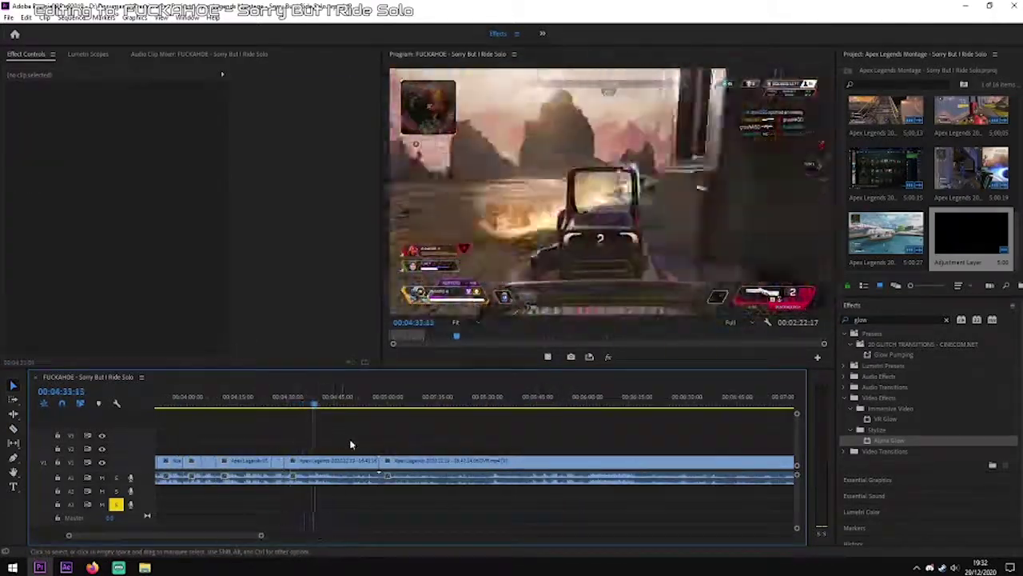
Shorten the clip starting at about 00:04:31 to its highlight and search the long clip after it for fights
left_click_drag(329, 402, 485, 415)
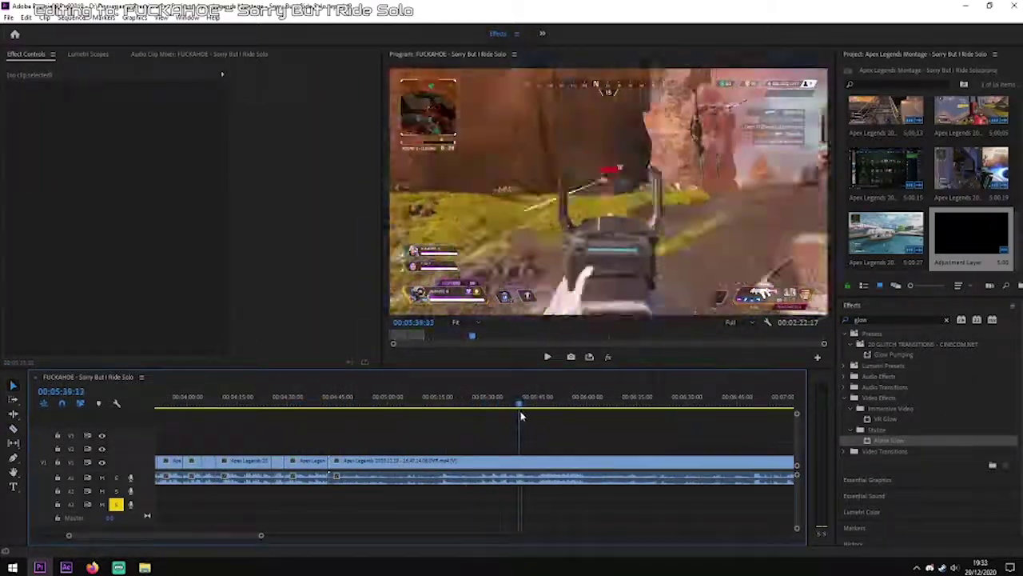
left_click_drag(261, 535, 219, 534)
key("space")
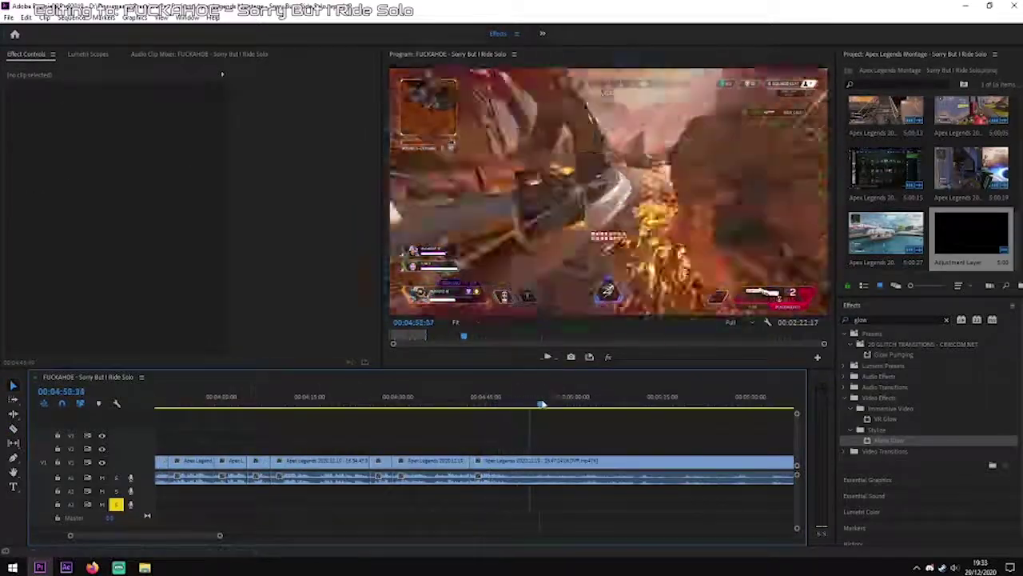
left_click_drag(640, 402, 449, 404)
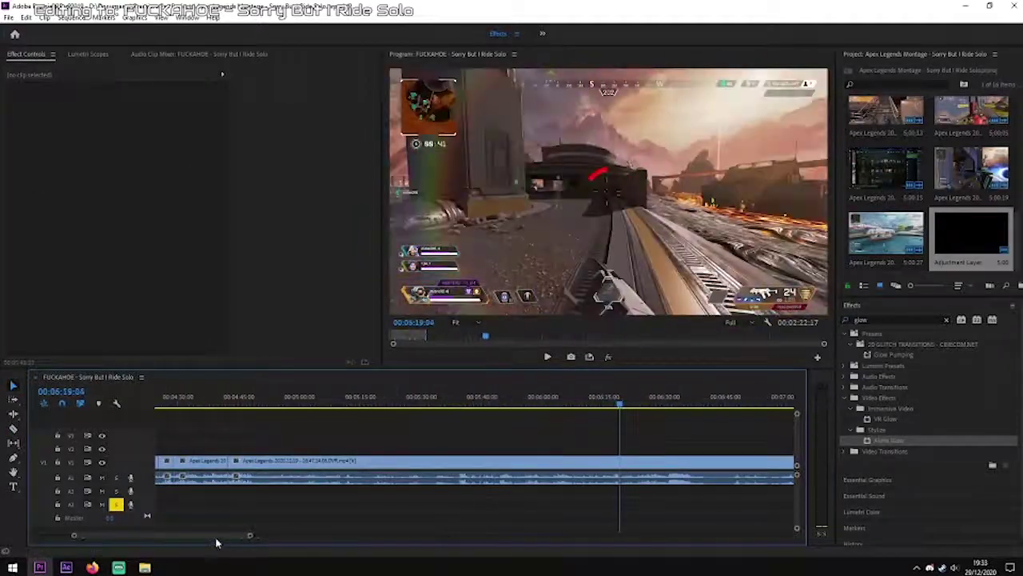
left_click(432, 408)
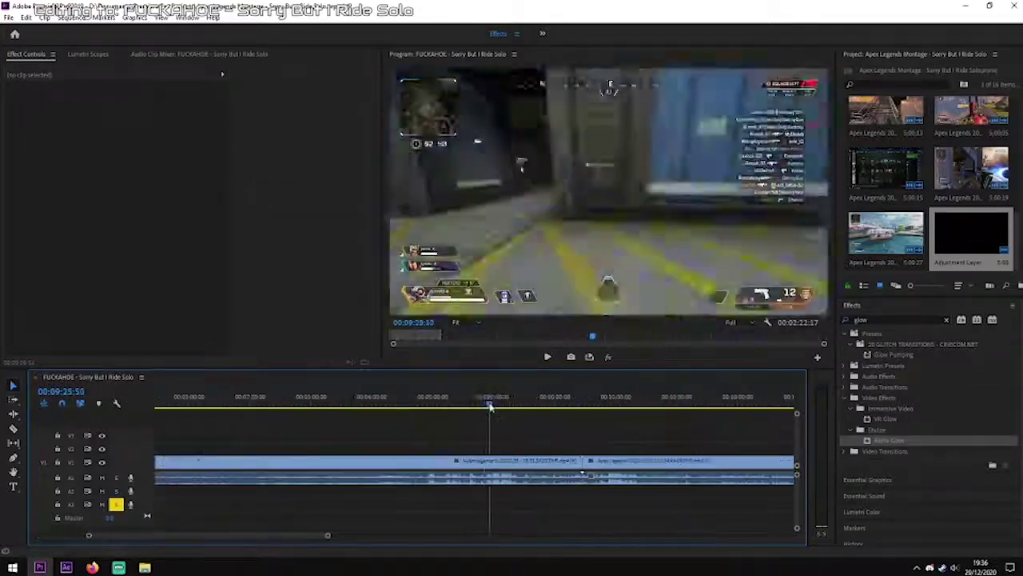
Trim the last gameplay clips in the sequence down to their knockdown moments
left_click(470, 464)
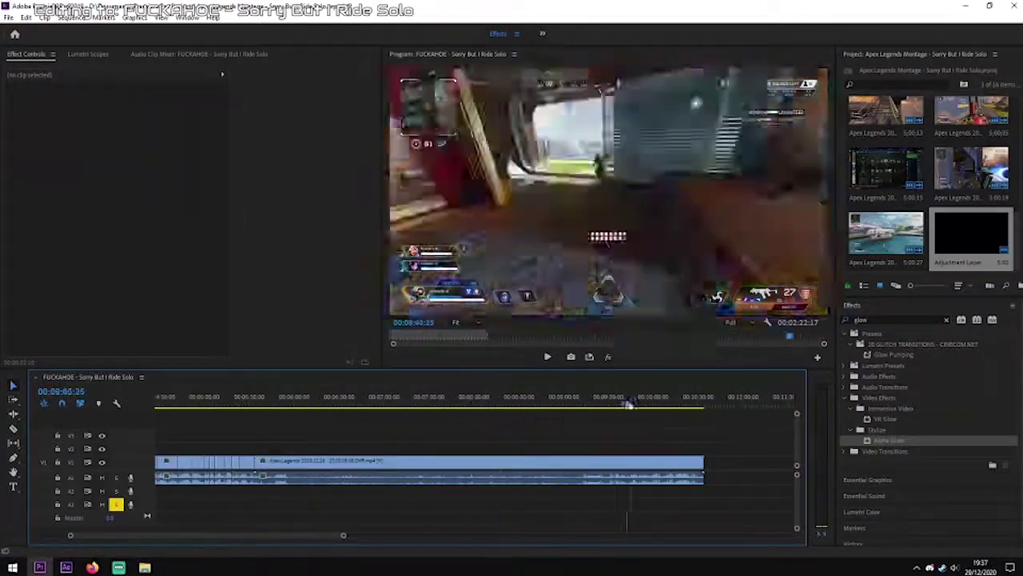
left_click_drag(484, 408, 525, 408)
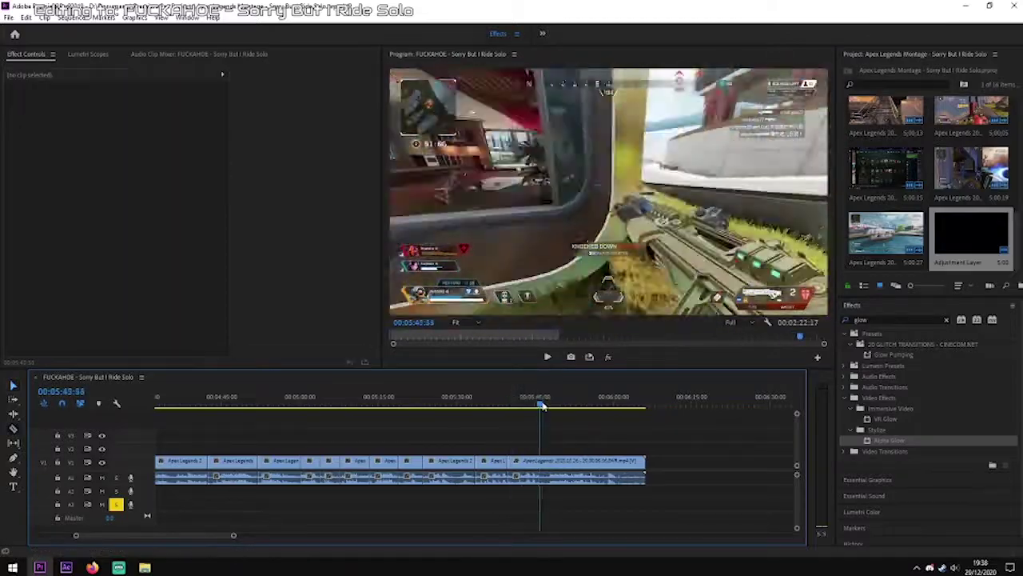
left_click_drag(541, 408, 608, 418)
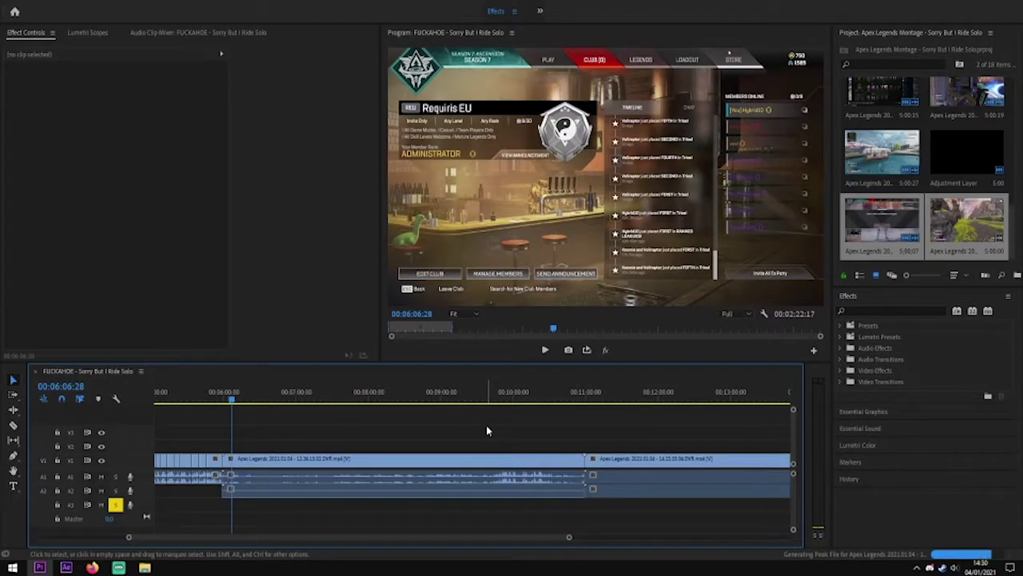
Search the long gameplay clip starting at about 00:06:06 for its fights and cut away the unused footage
left_click(434, 403)
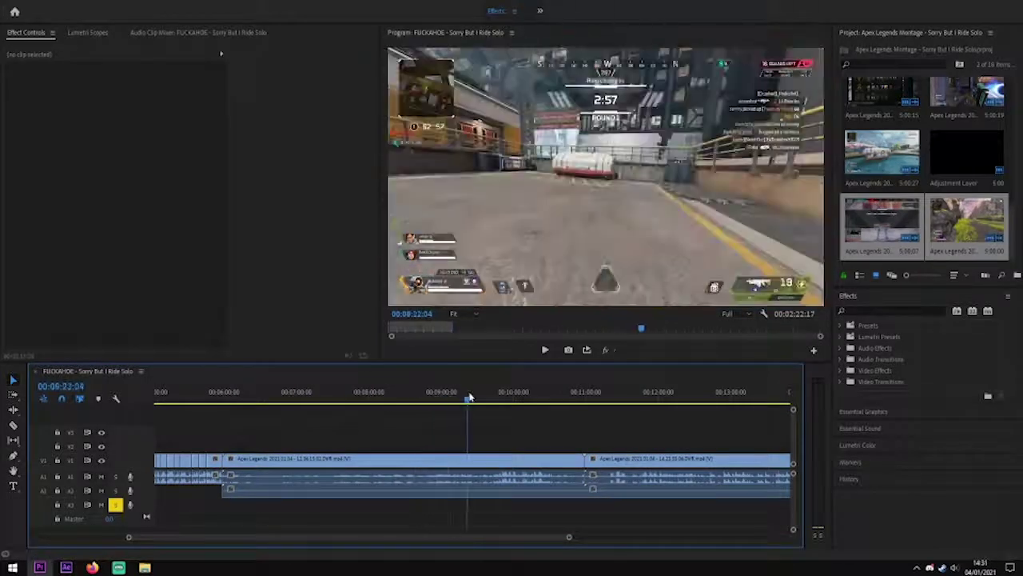
scroll(470, 397, "up", 3)
left_click(509, 396)
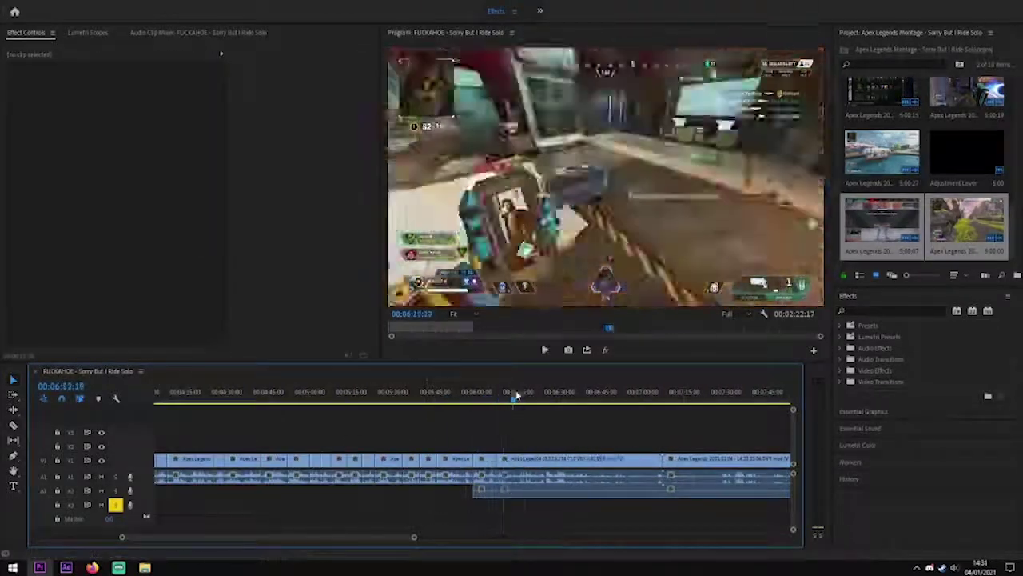
left_click(564, 396)
left_click(480, 480)
left_click(457, 515)
Scrub through the last gameplay clip from about 00:06:14 and trim it down to its combat highlights
left_click_drag(486, 397, 349, 400)
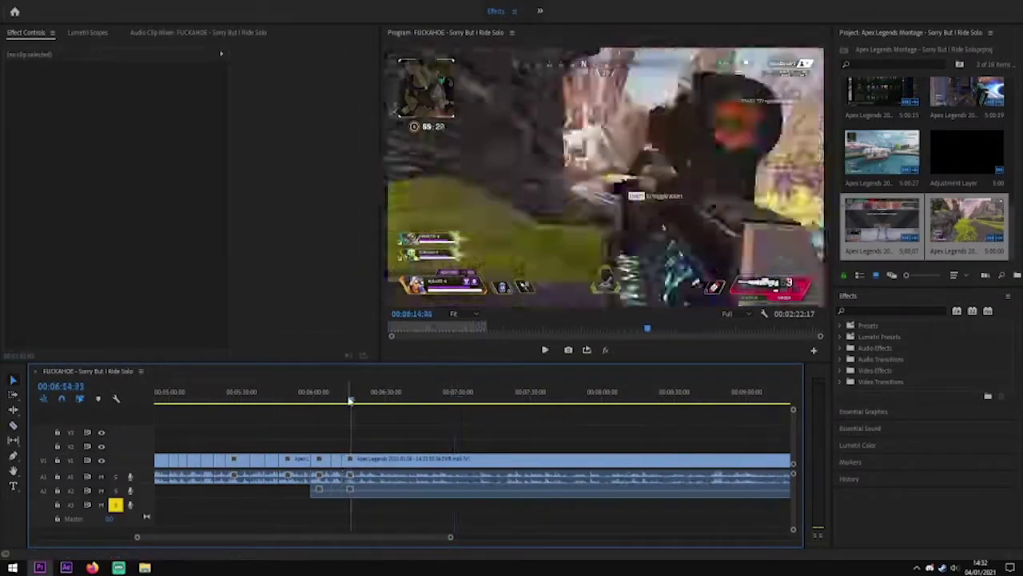
scroll(423, 544, "up", 2)
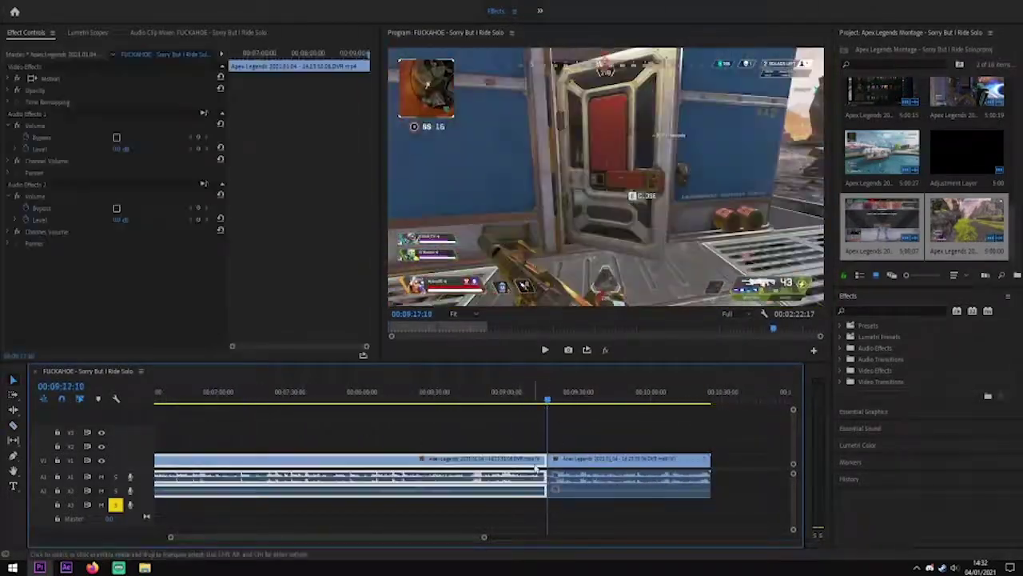
left_click(564, 400)
scroll(616, 497, "down", 2)
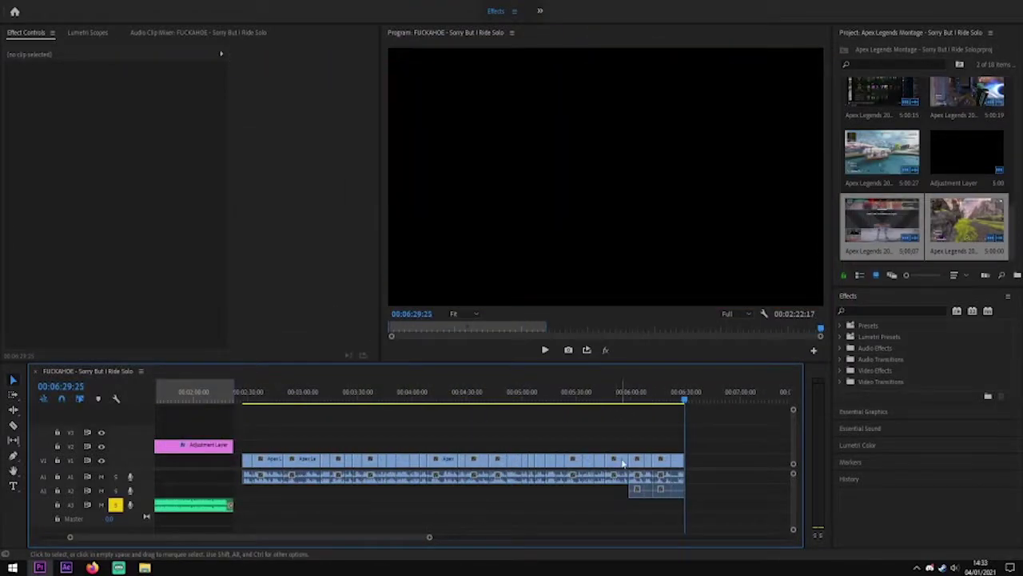
Move the sniper clip under the adjustment layer at the song's opening and shift its start to about 00:00:04
key("space")
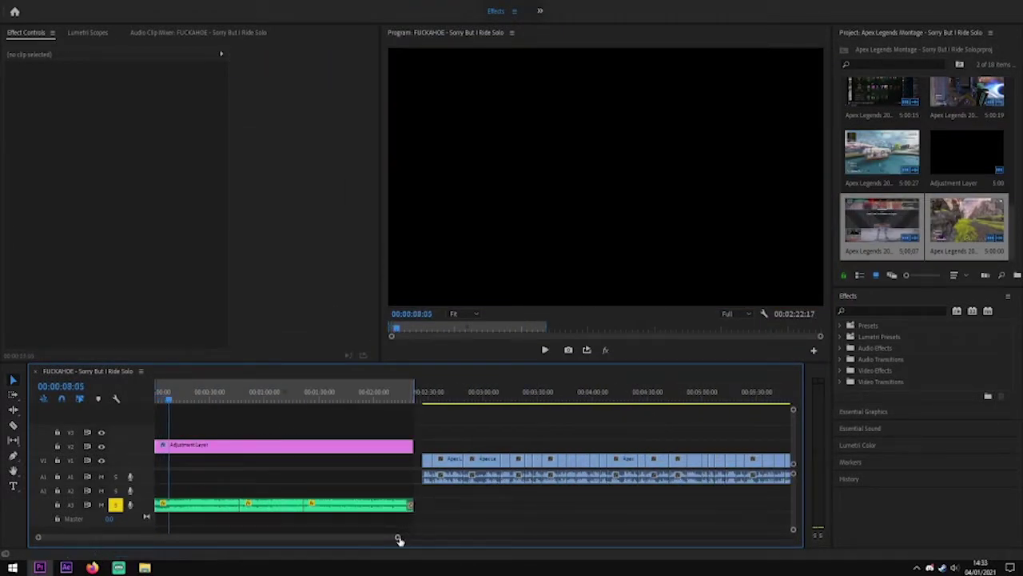
left_click_drag(400, 541, 326, 534)
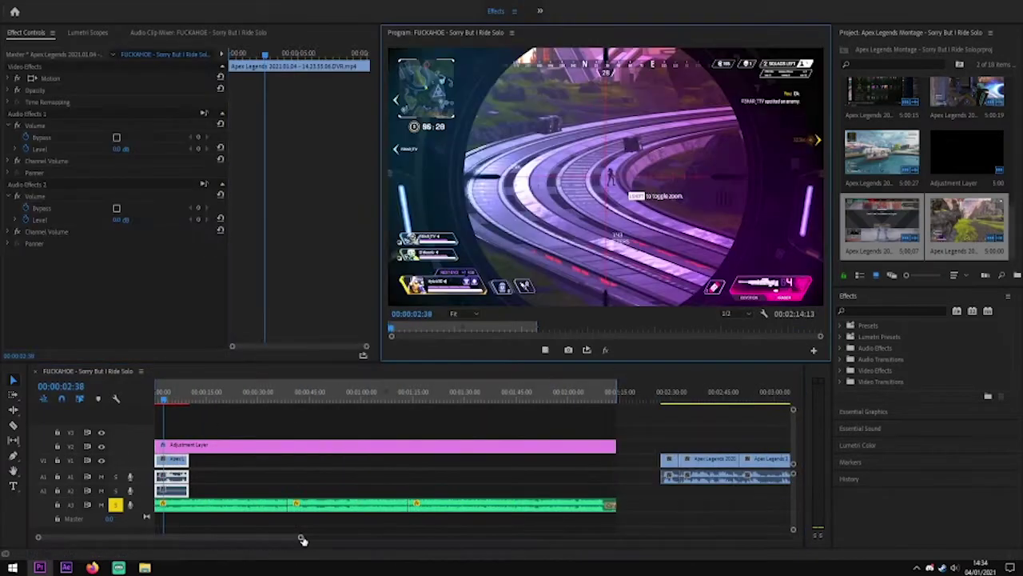
key("equal")
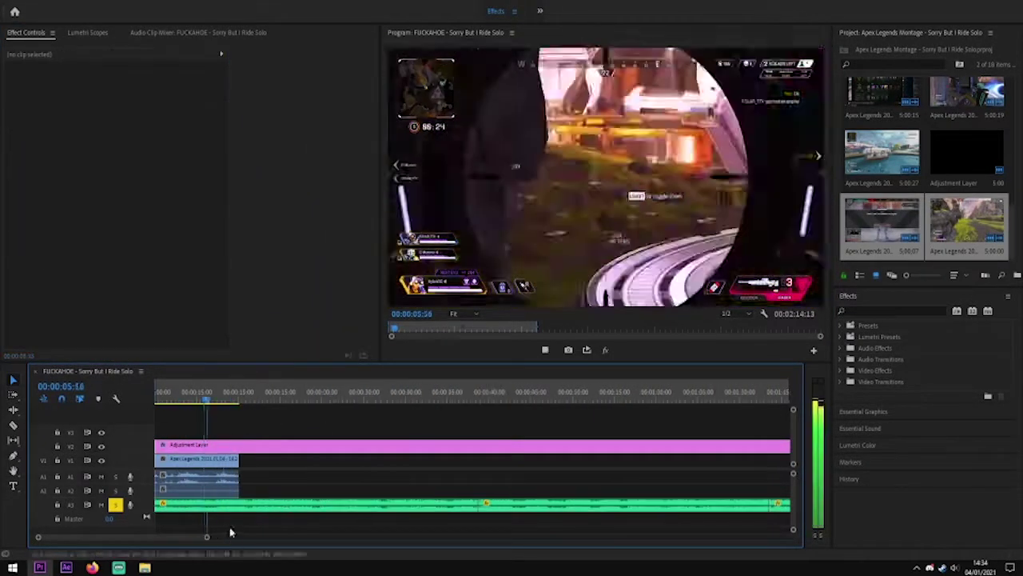
left_click_drag(197, 460, 304, 466)
Retime the cut between the two opening sniper clips to about 00:00:10 and play them against the song
key("equal")
key("equal")
left_click(436, 404)
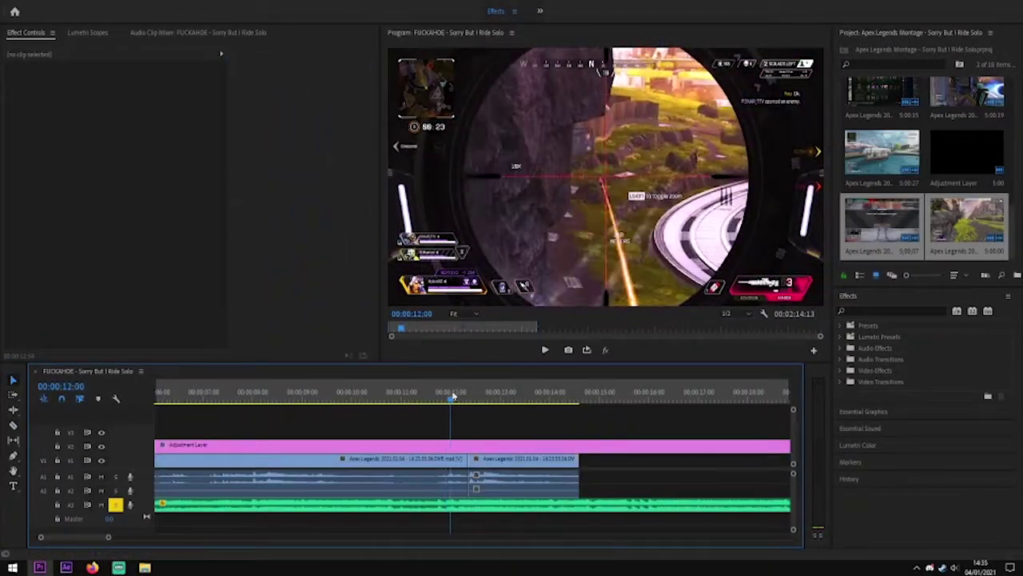
left_click_drag(450, 395, 379, 400)
key("space")
left_click(404, 424)
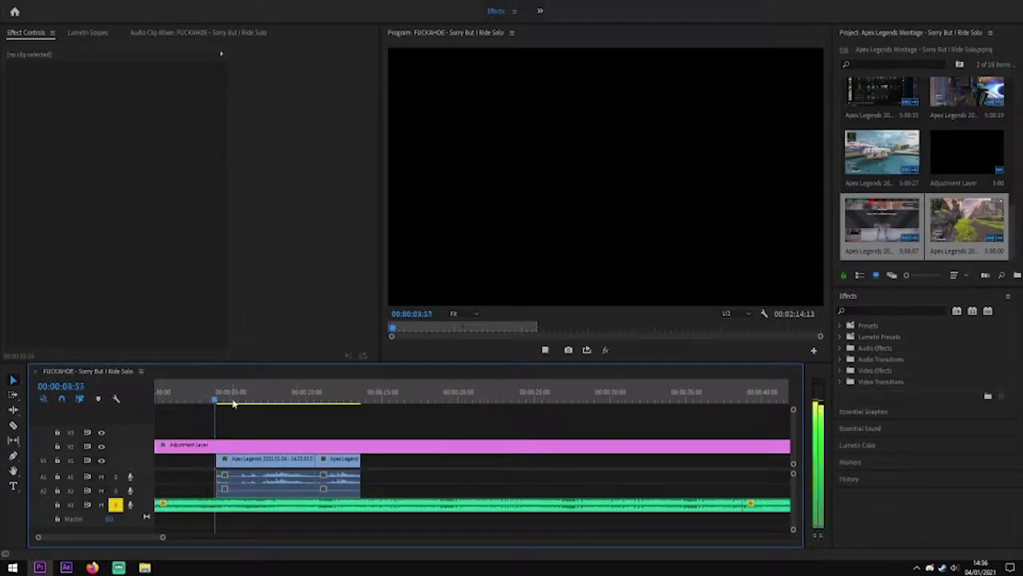
Move an Apex Legends 2020.12.17 highlight from the rough cuts to about 00:00:53 in the song and play it back
key("=")
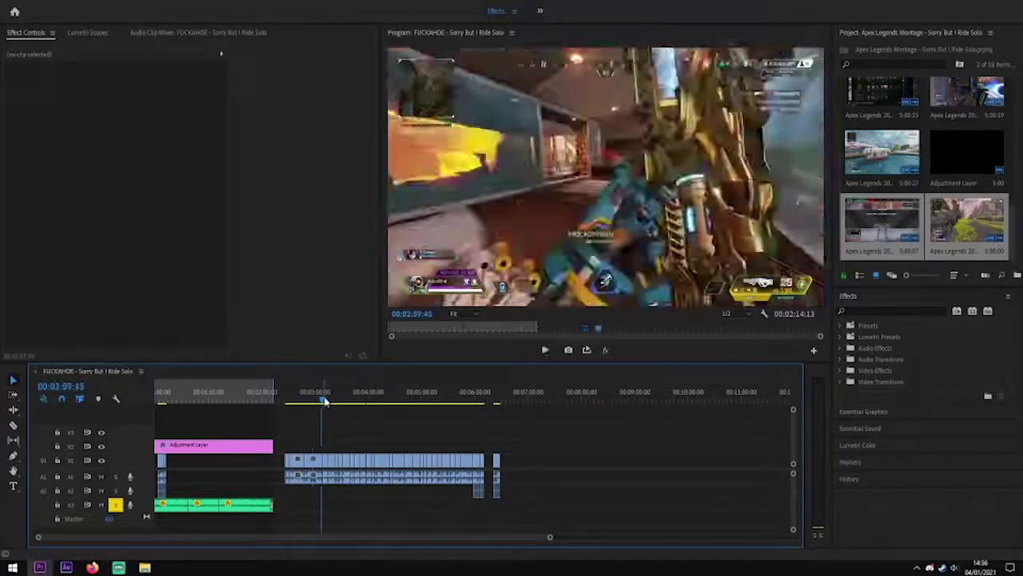
key("=")
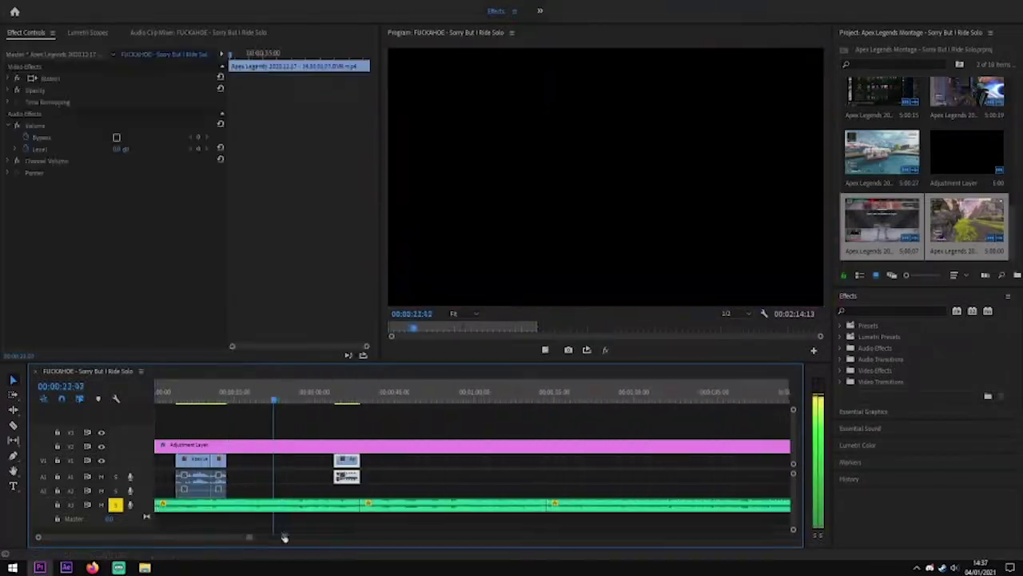
left_click_drag(249, 538, 235, 534)
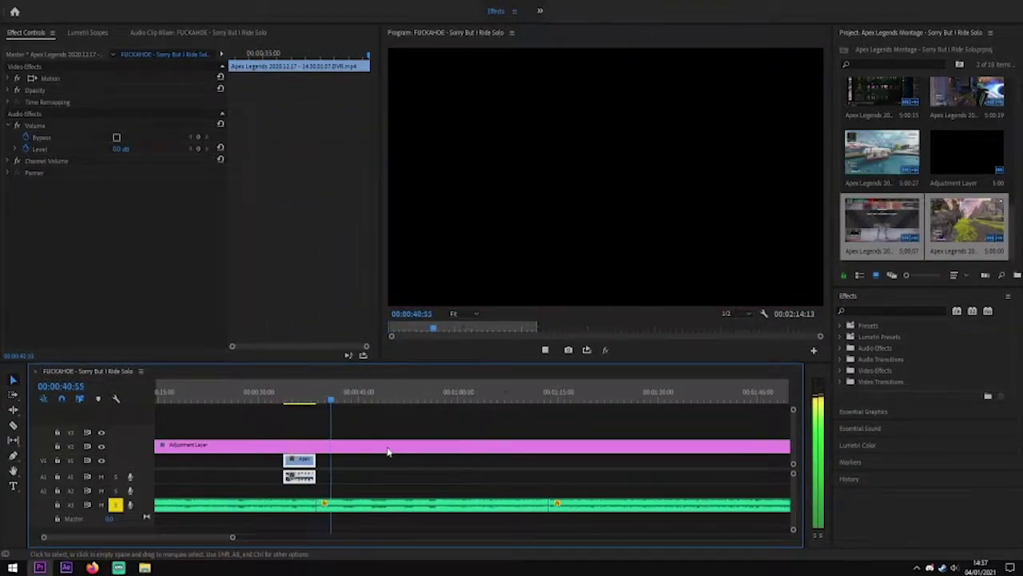
key("=")
key("=")
key("=")
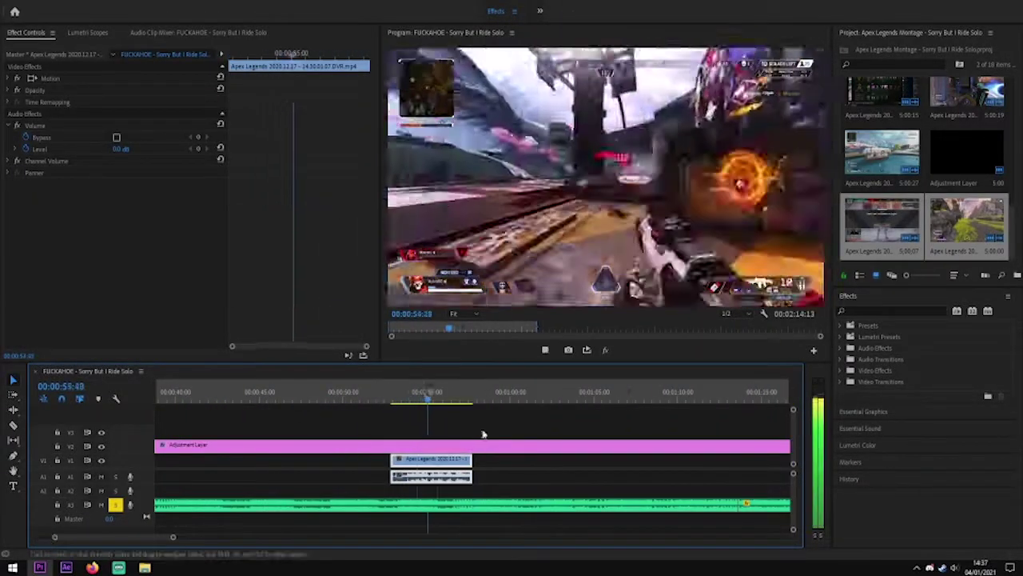
key("space")
left_click_drag(120, 544, 303, 535)
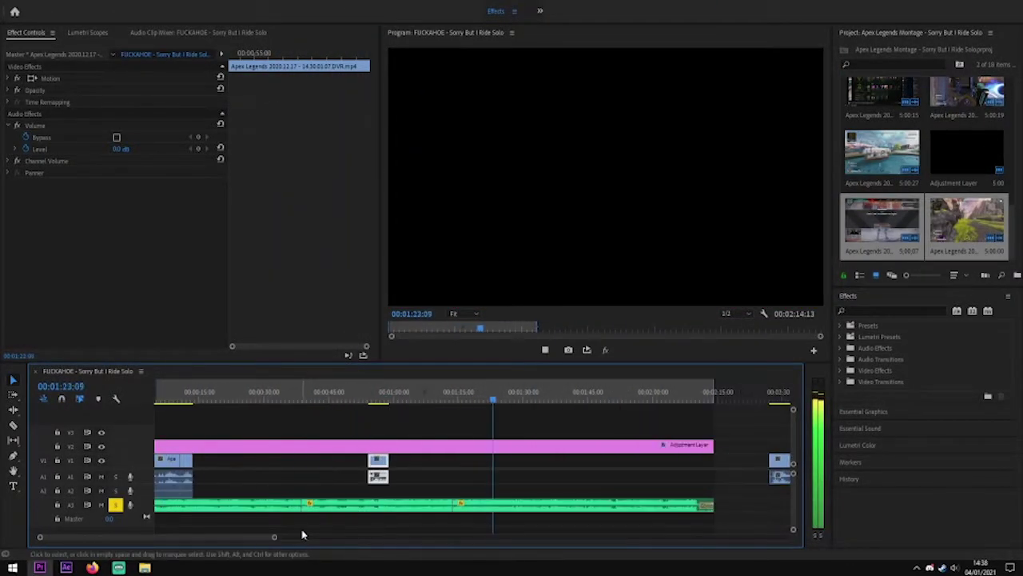
Find the 2020.12.18 knockdown clips in the rough cuts and place two of them from about 00:01:18 in the song
left_click(424, 481)
key("minus")
key("minus")
key("minus")
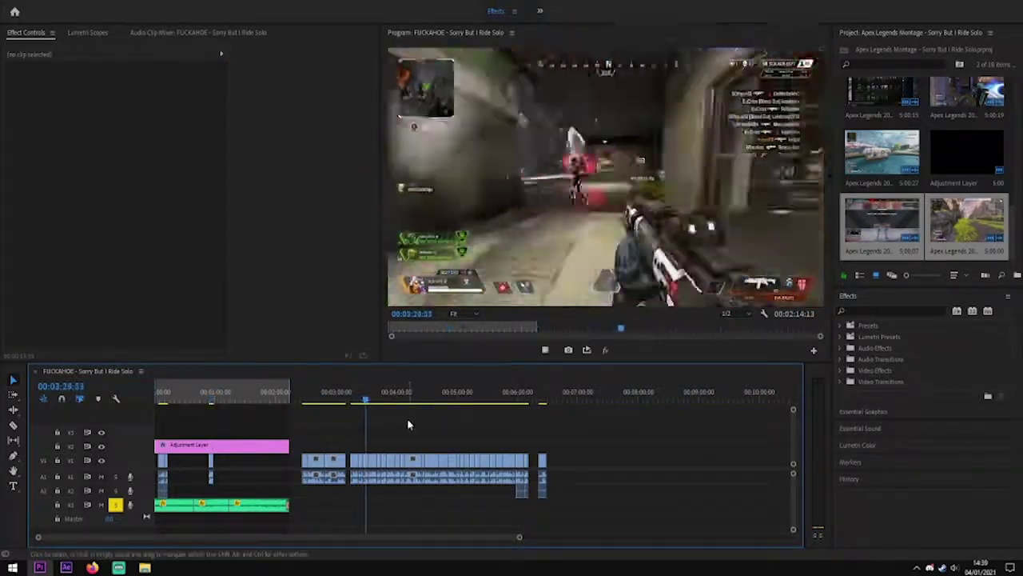
left_click_drag(519, 538, 263, 537)
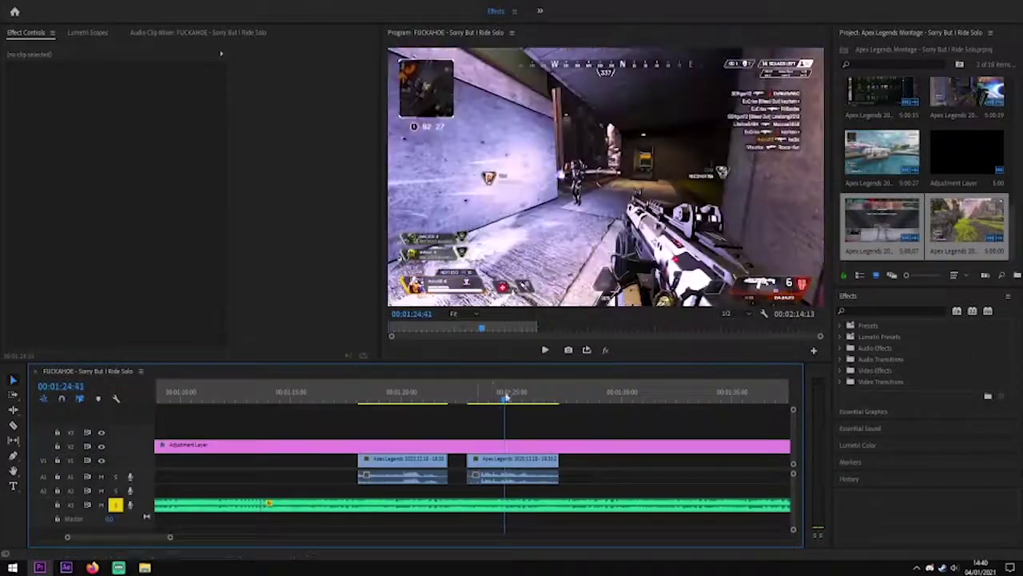
Close the gap between the 2020.12.18 clips and add a third clip behind them, ending at about 00:01:35
left_click(505, 460)
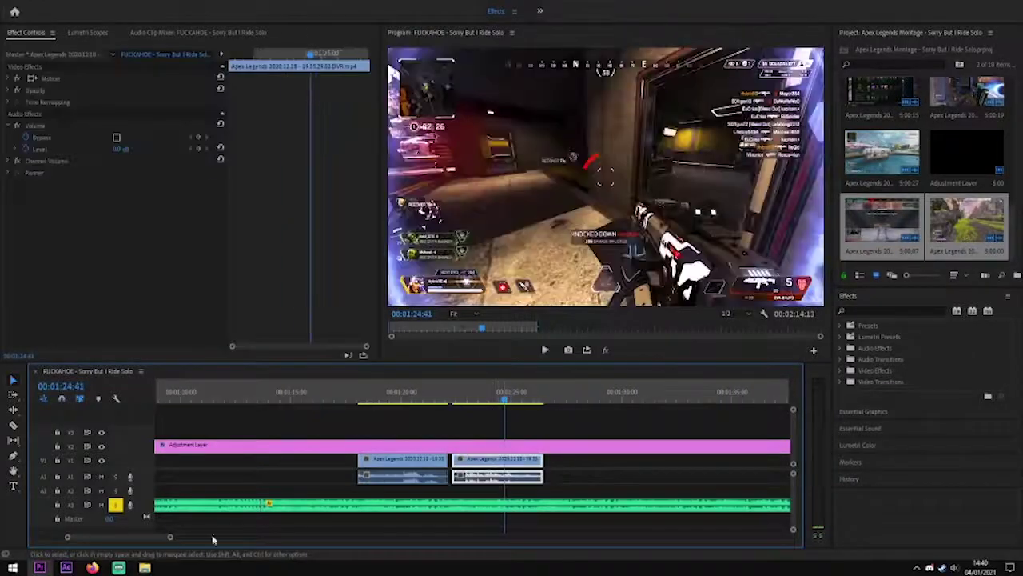
key("equal")
key("space")
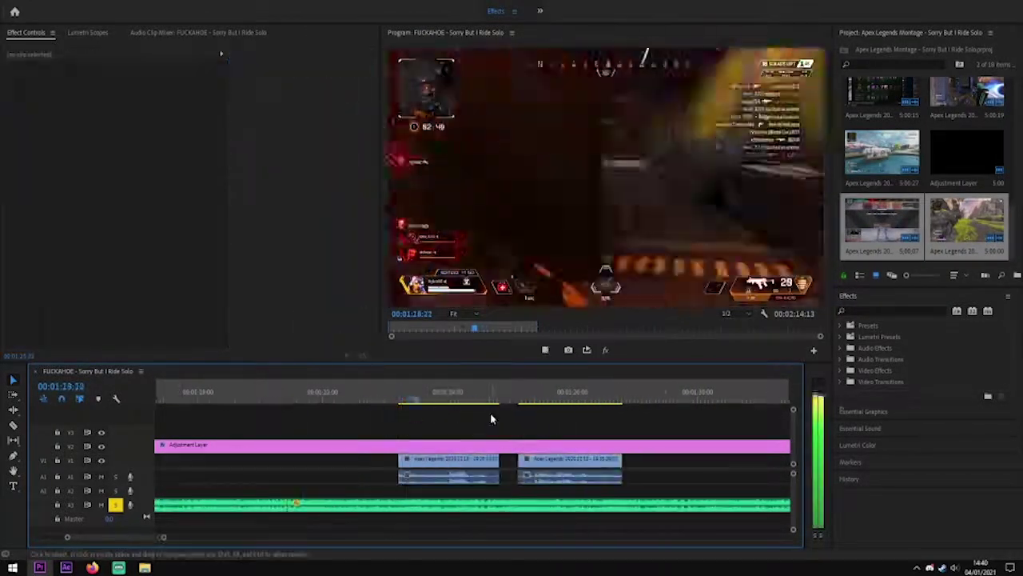
left_click(472, 472)
key("equal")
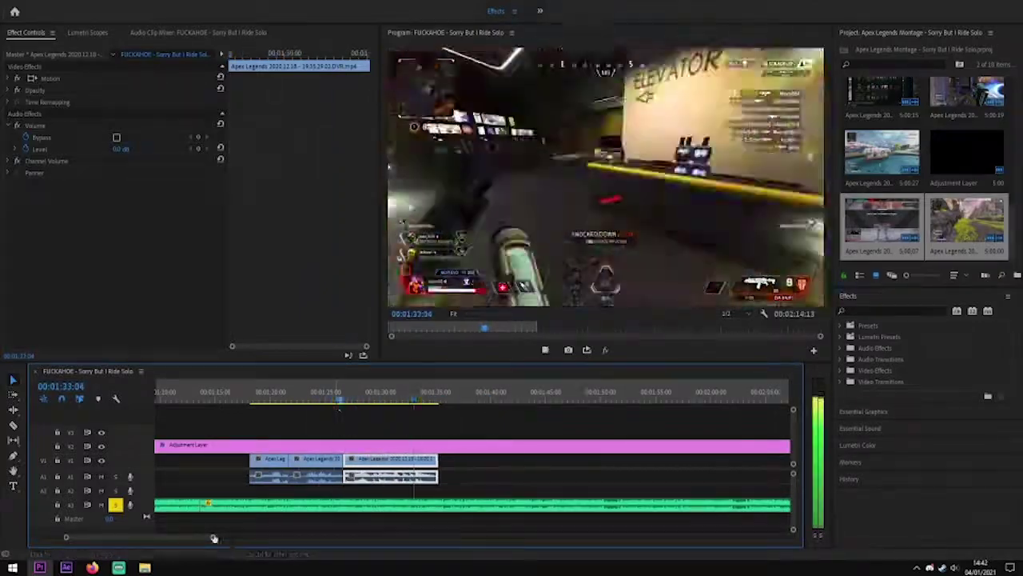
left_click_drag(214, 538, 157, 537)
Place the 2020.12.19 clips behind the 2020.12.18 group and remove the unused part after about 00:01:38
left_click(407, 397)
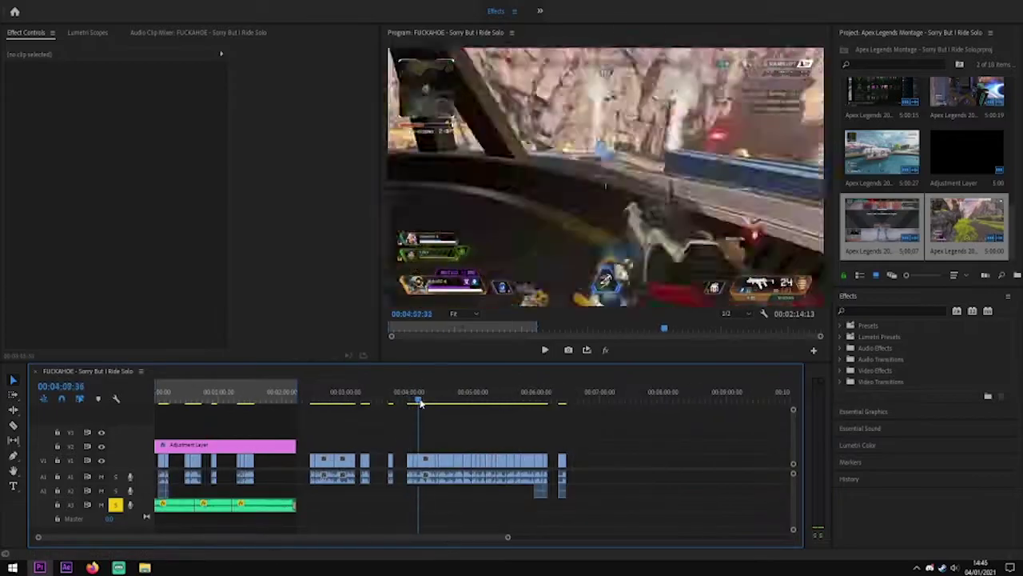
key("=")
left_click(368, 396)
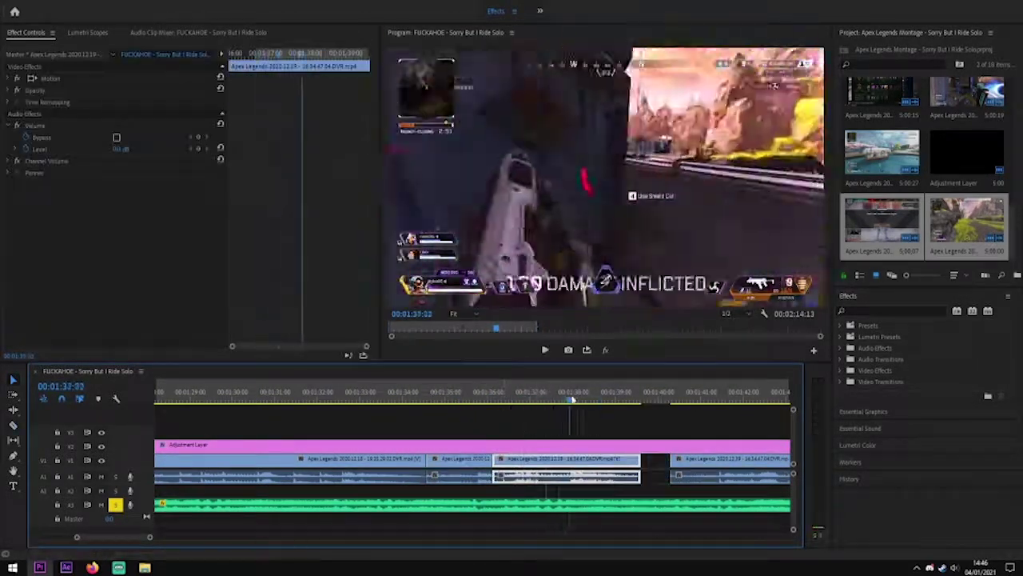
key("Delete")
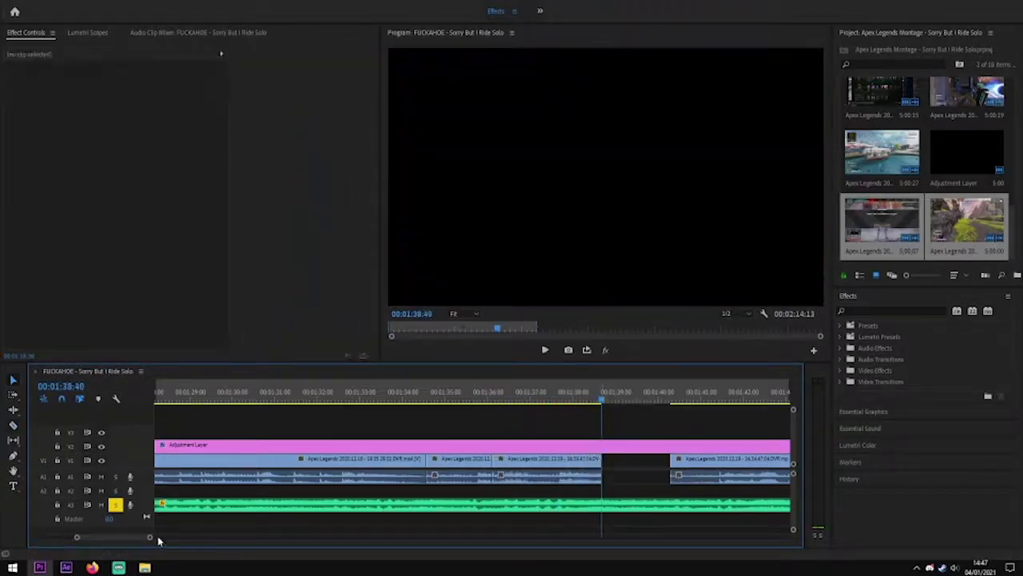
Move short 2020.12.19 shots to the opening section and attach the first to the sniper clip's end at about 00:00:13
left_click(529, 403)
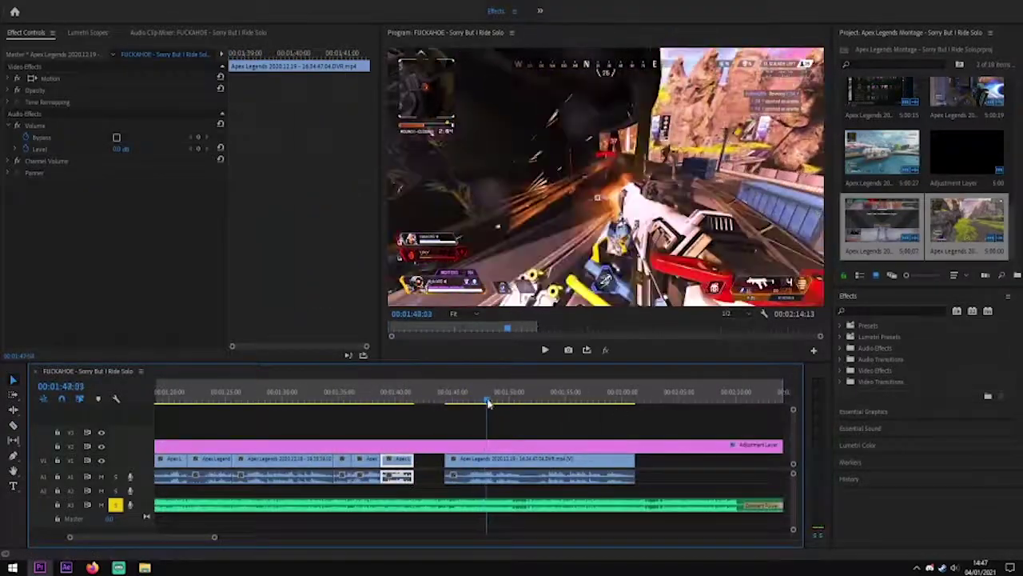
left_click(447, 400)
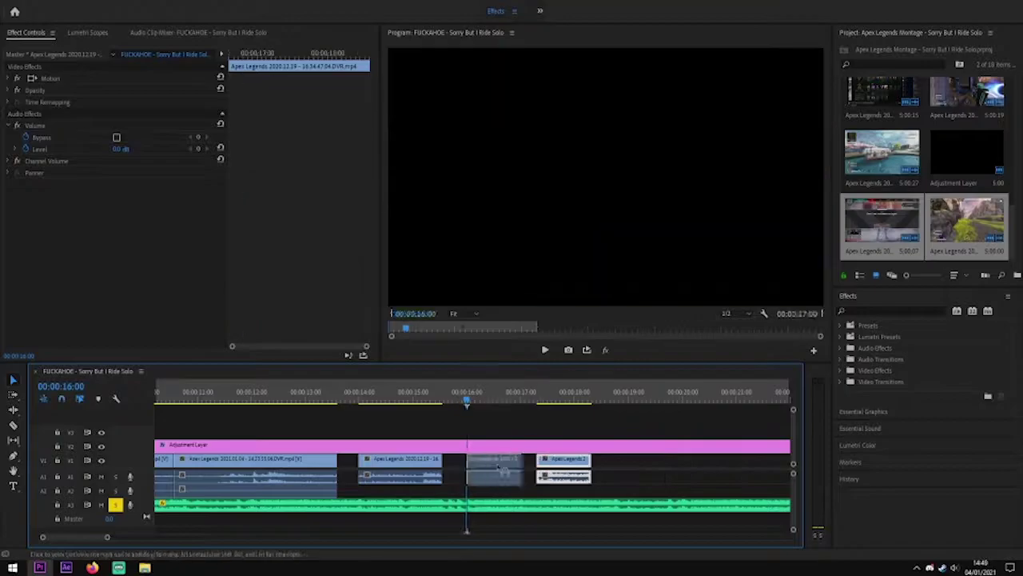
left_click_drag(383, 463, 362, 463)
key("equal")
key("minus")
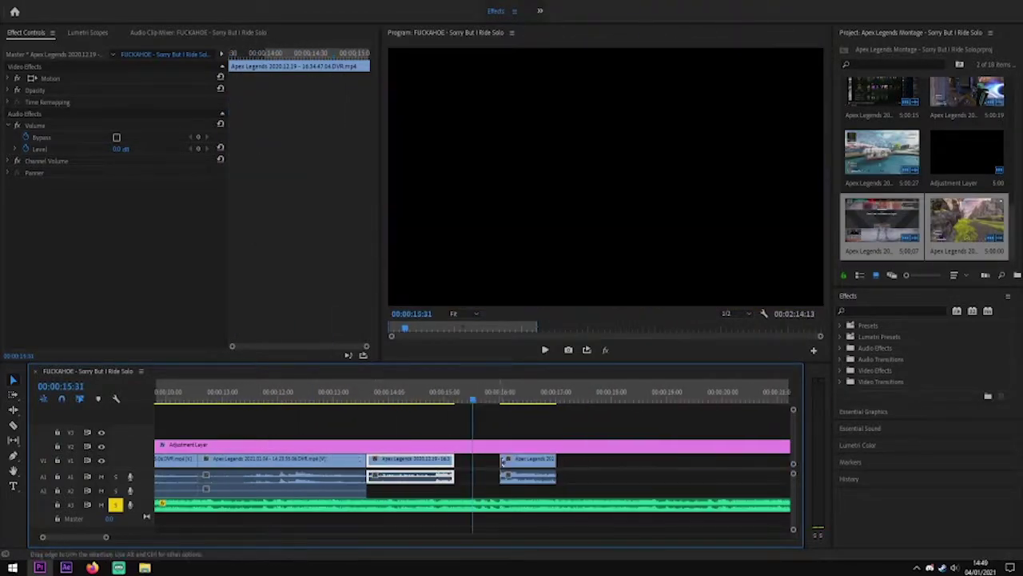
Arrange the short 2020.12.19 pieces between about 00:00:15 and 00:00:18, undo the latest changes, and play the sequence
left_click_drag(528, 463, 469, 464)
key("Up")
left_click(567, 468)
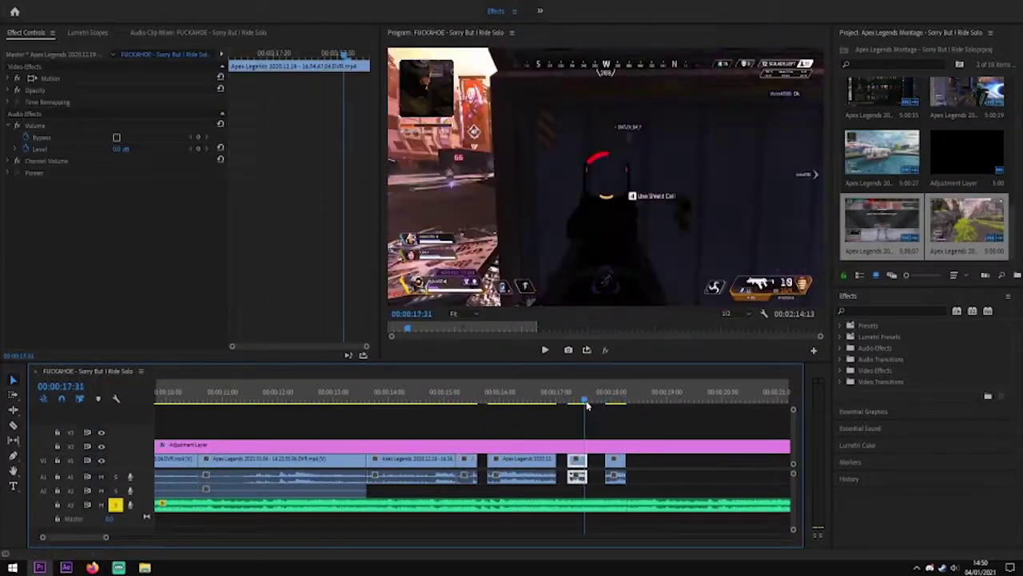
key("ctrl+z")
key("ctrl+z")
key("ctrl+z")
left_click_drag(587, 405, 400, 399)
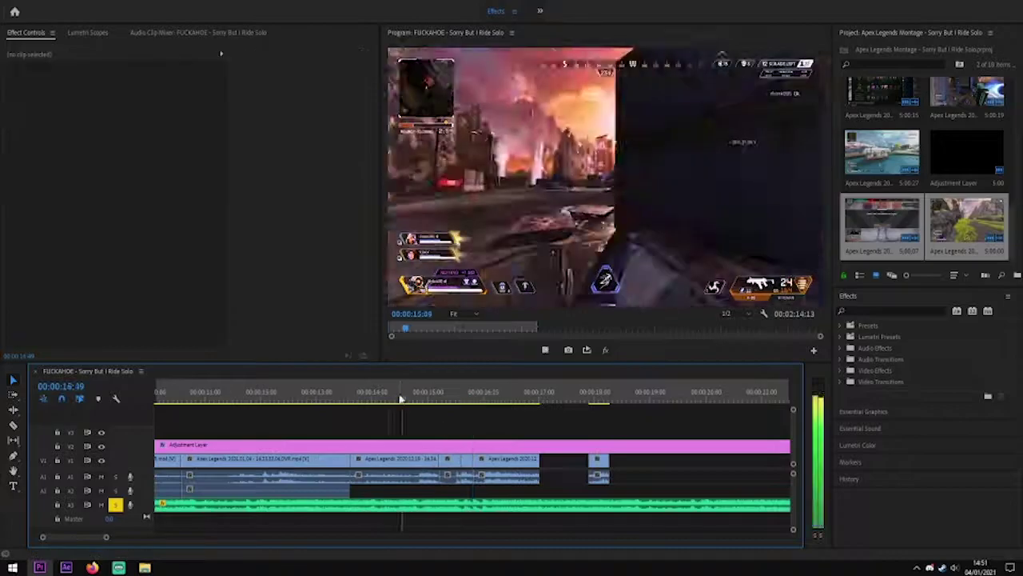
key("space")
Split the 2020.12.19 clip at about 00:01:45, move highlights into the opening section and play the result
left_click_drag(105, 537, 260, 536)
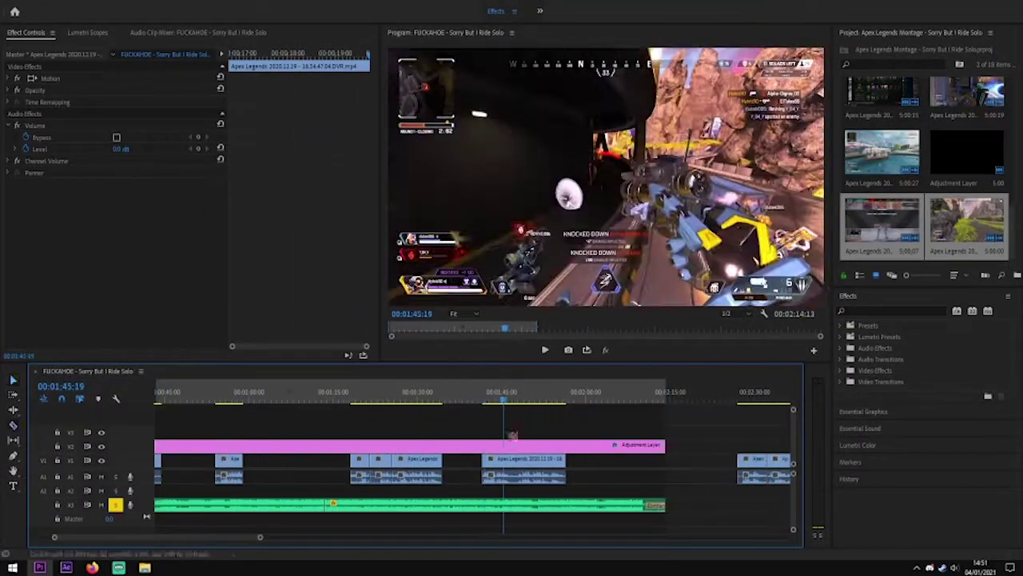
key("space")
key("space")
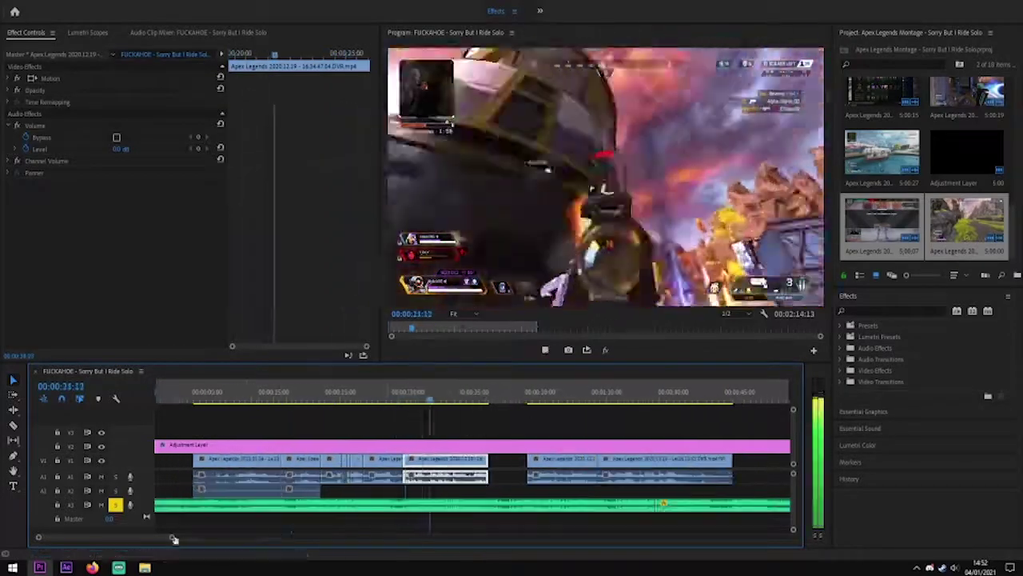
left_click(320, 398)
key("space")
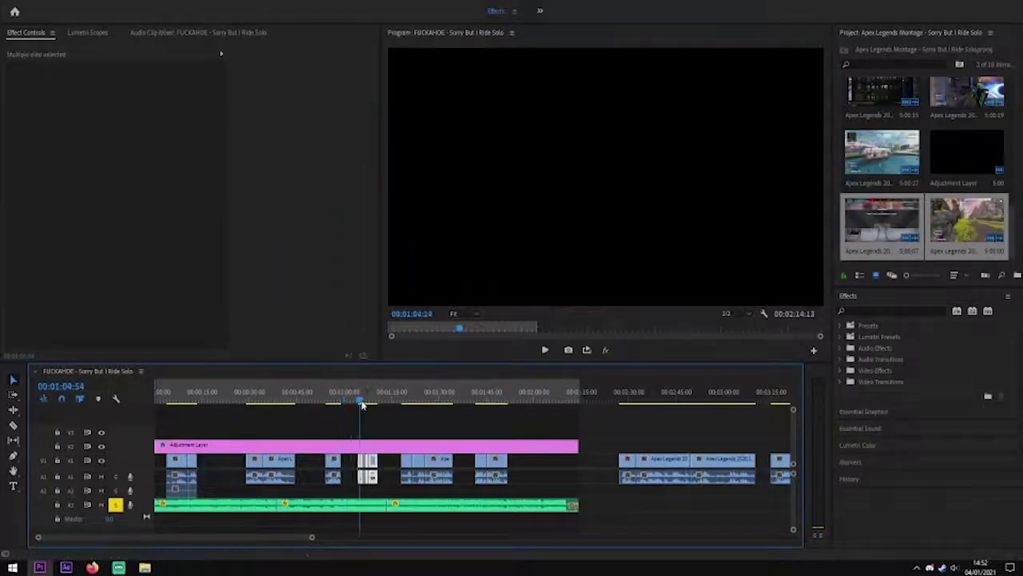
Move the short 2020.12.19 clips to start at about 00:00:55, following the 2020.12.17 clip
left_click_drag(311, 537, 173, 536)
key("space")
scroll(429, 541, "down", 3)
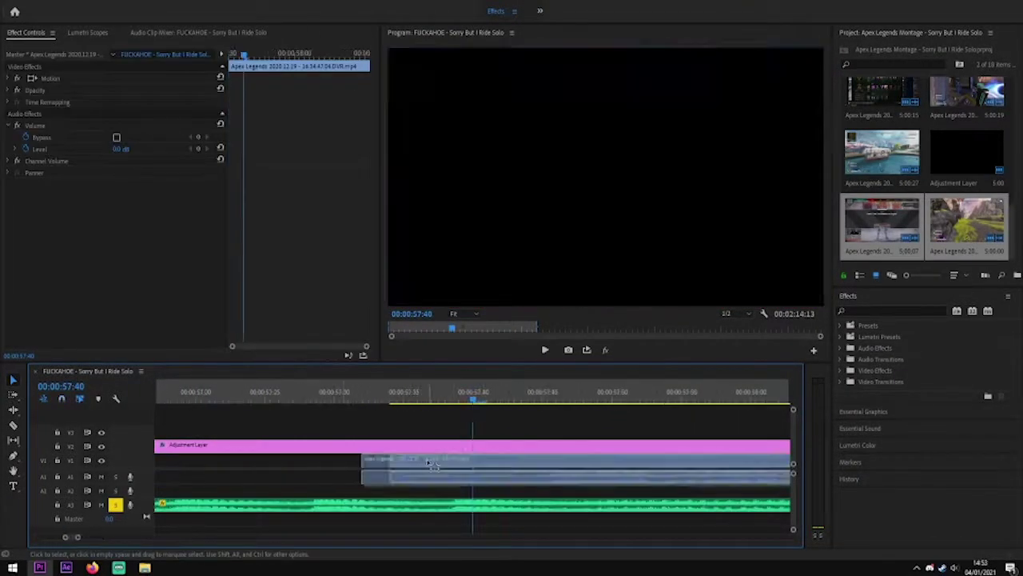
scroll(610, 473, "up", 4)
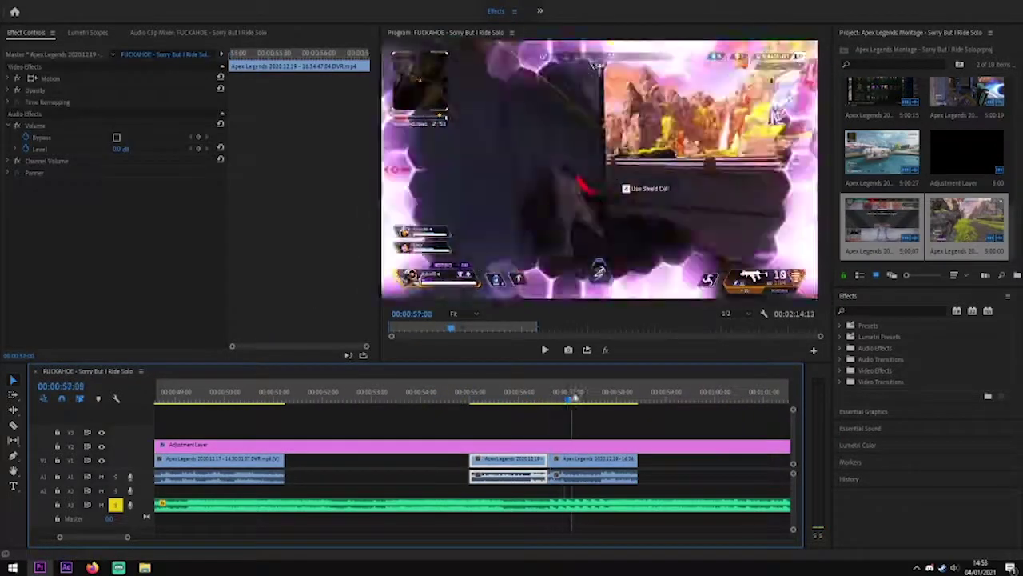
Rearrange the short 2020.12.19 pieces between about 00:00:55 and 00:00:58 so they run back to back
key("space")
left_click_drag(494, 462, 670, 466)
key("ctrl+z")
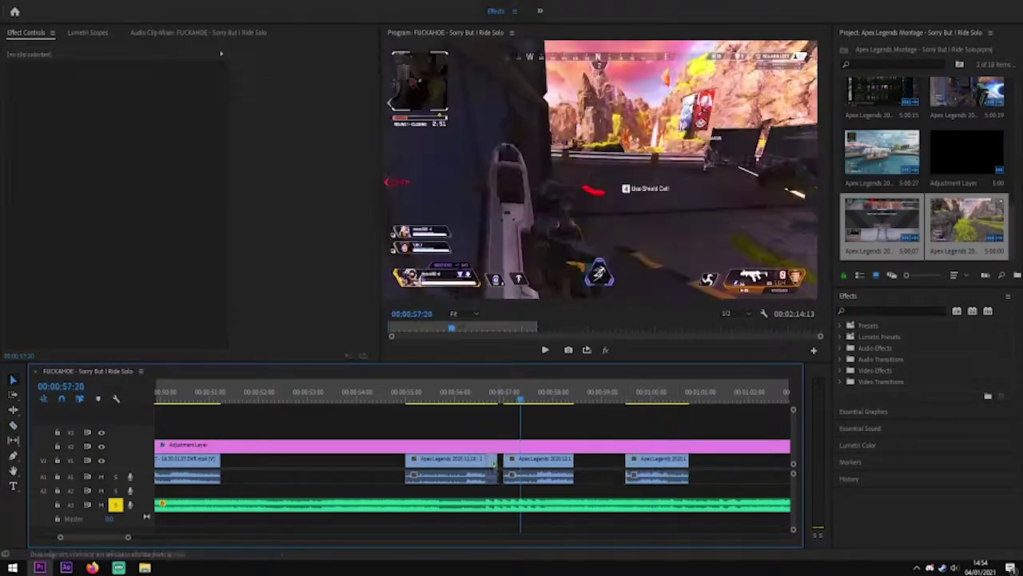
left_click(503, 459)
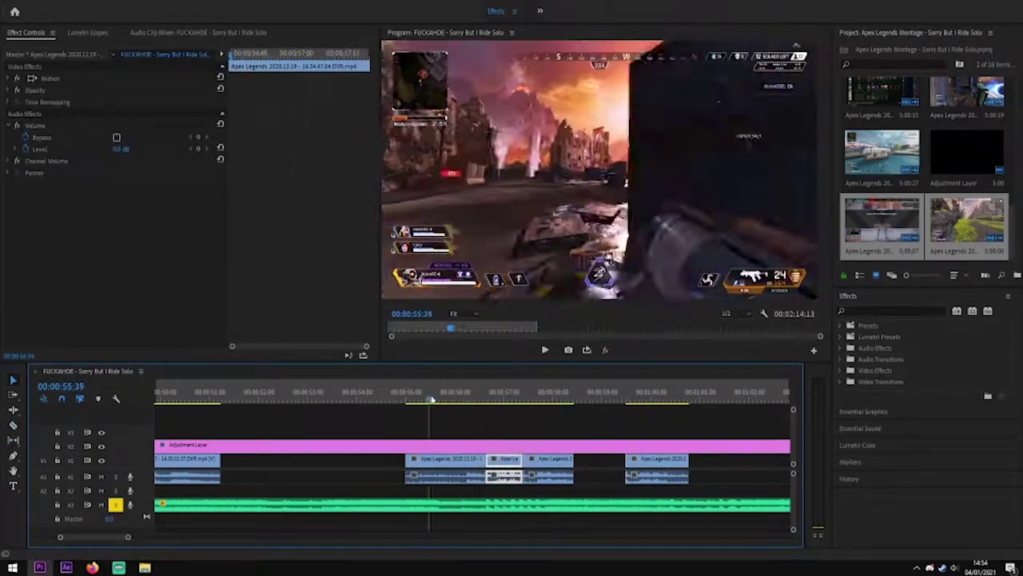
Play the clips placed from about 00:00:55 and shift the 2020.12.19 clip near 00:01:52 slightly earlier
left_click(393, 397)
key("space")
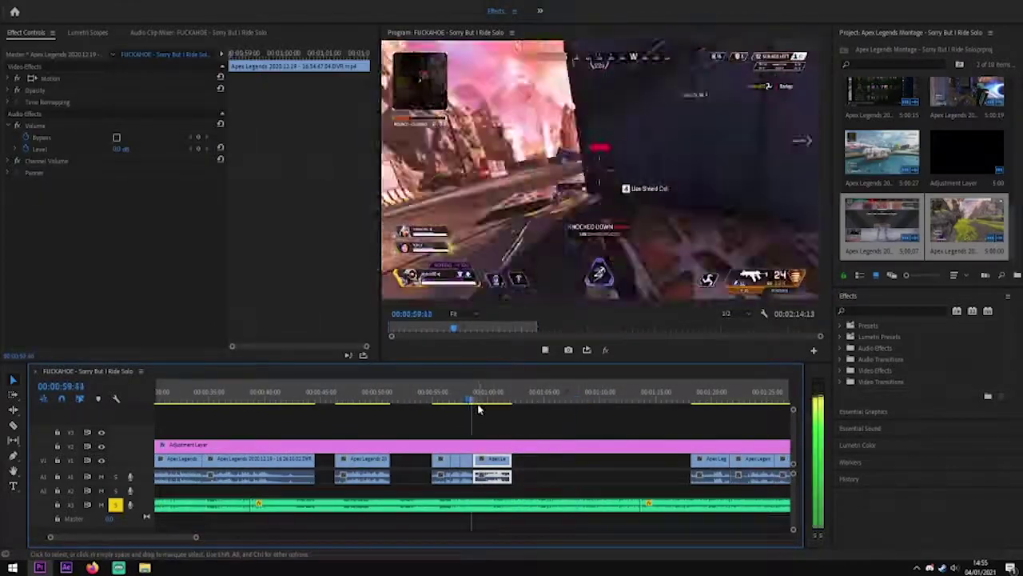
left_click(515, 400)
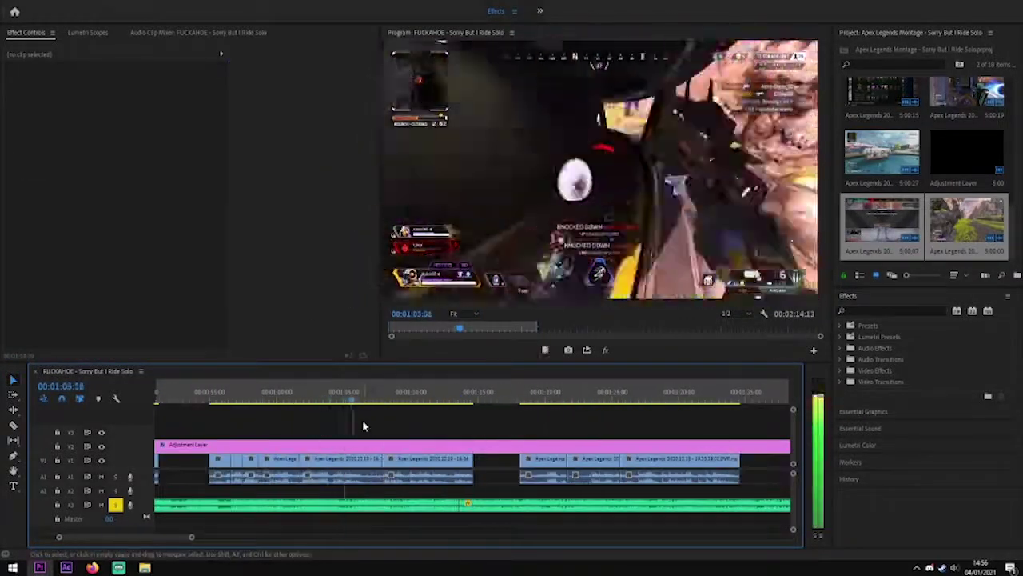
key("space")
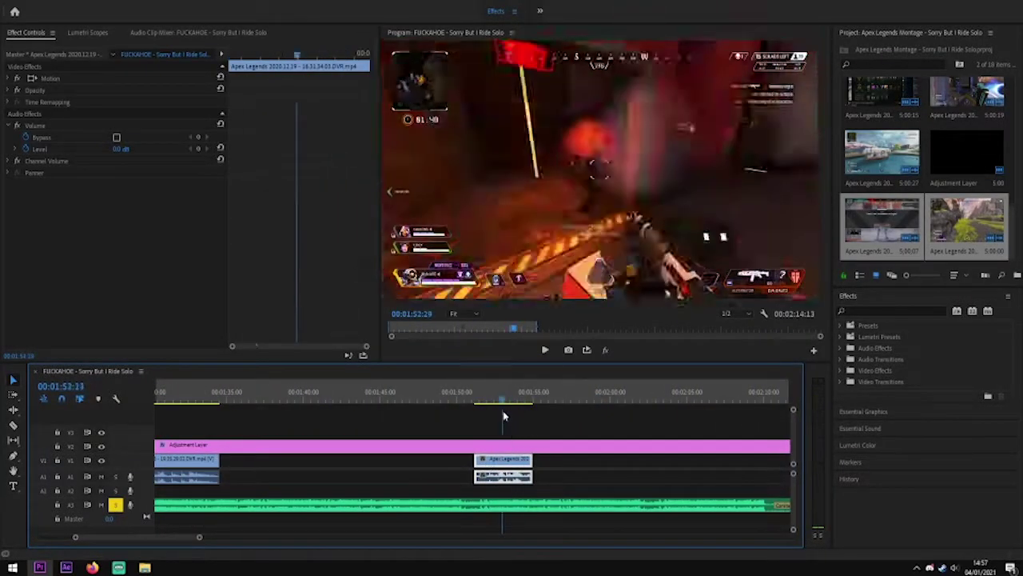
left_click_drag(478, 464, 461, 464)
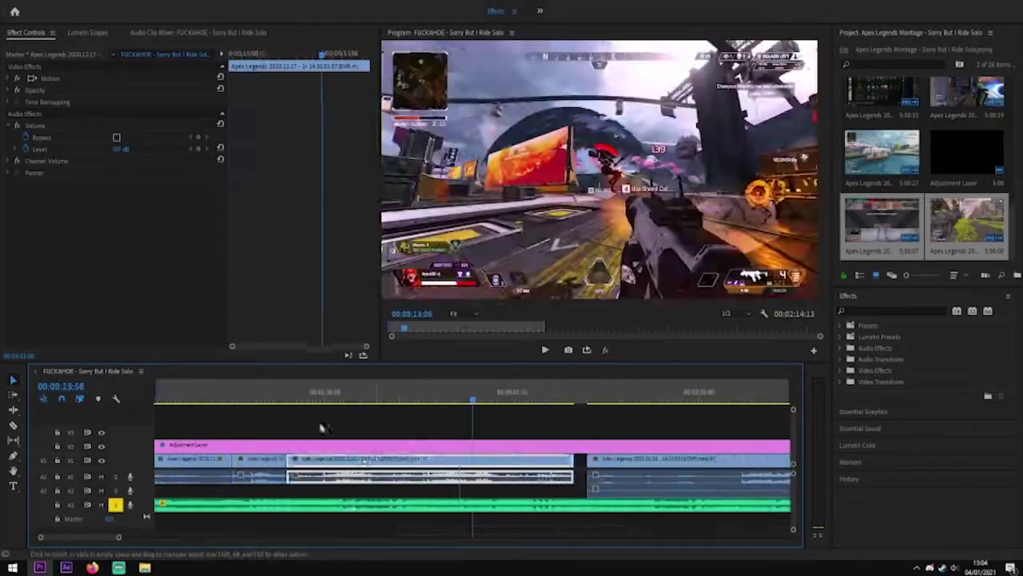
Shorten the 2020.12.17 - 14.30.01.07 clip in the opening section and place a short clip directly after it, ending at about 00:00:16
left_click_drag(499, 399, 446, 402)
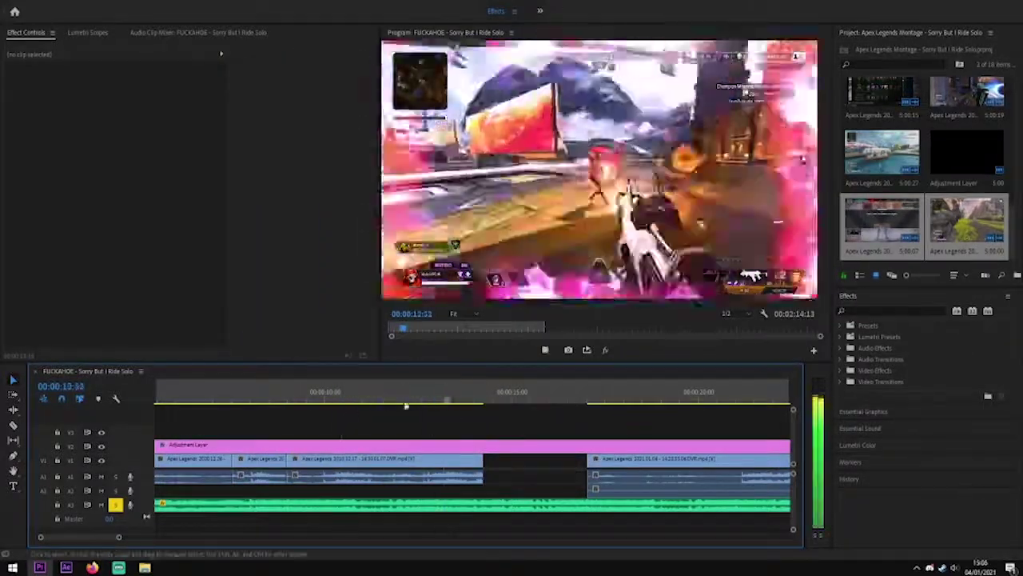
left_click_drag(301, 459, 417, 458)
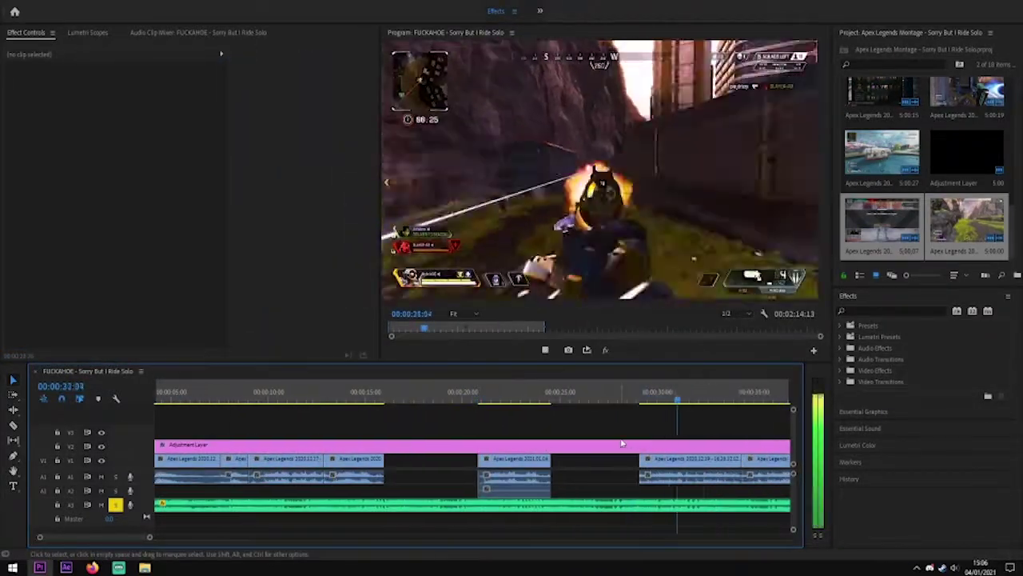
left_click_drag(149, 537, 171, 539)
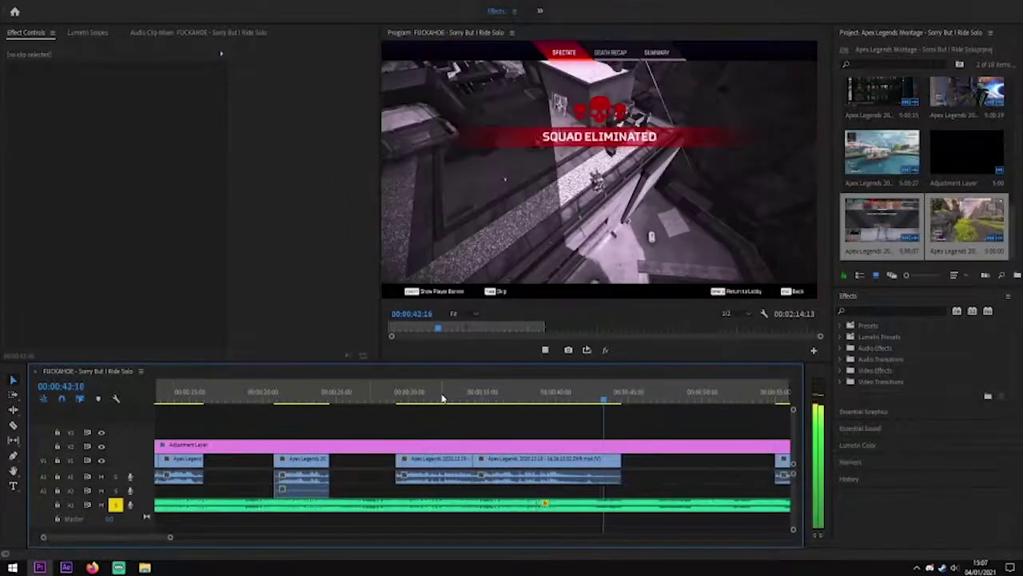
Move the 2021.01.04 clip to about 00:00:26 so it runs directly into the following 2020.12.19 clips
left_click(500, 399)
left_click_drag(480, 459, 507, 459)
key("=")
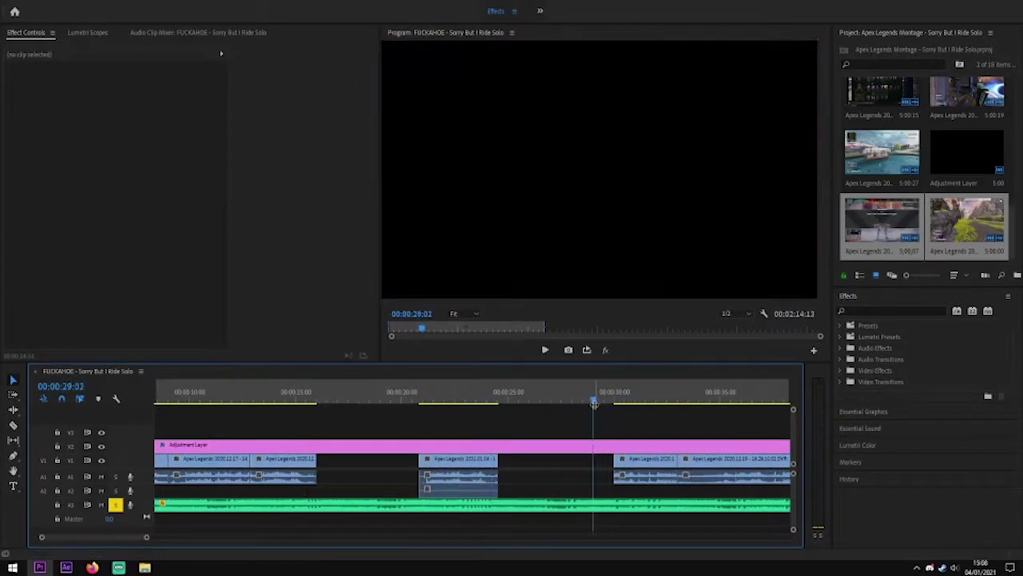
left_click_drag(460, 459, 552, 459)
left_click(580, 402)
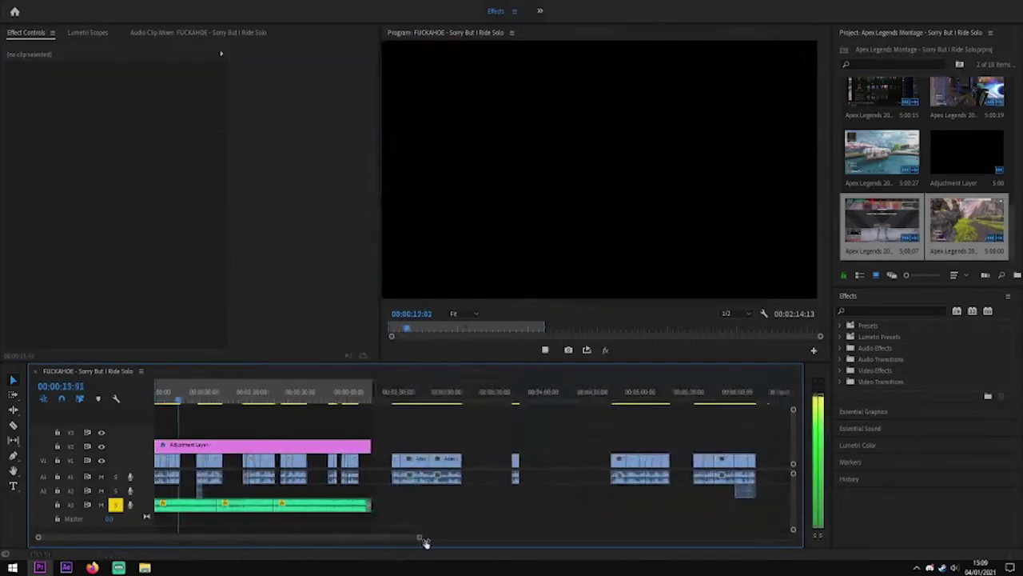
Place a 2020.12.17 - 14.04.38.05 highlight at about 00:00:16, directly after the opening clips, and play it
left_click(390, 399)
left_click_drag(426, 537, 360, 537)
left_click(547, 397)
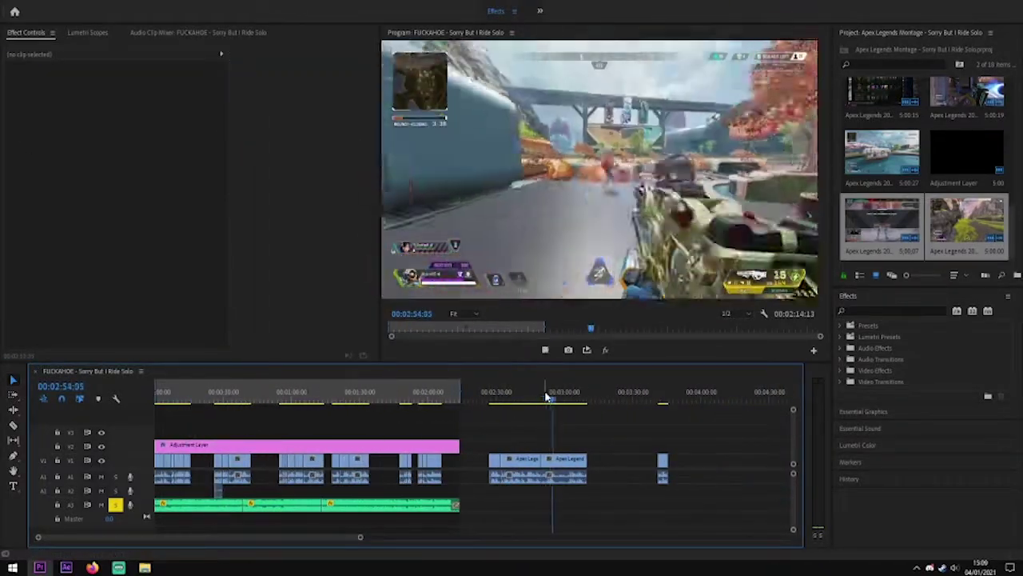
left_click(197, 460)
key("equal")
key("equal")
key("equal")
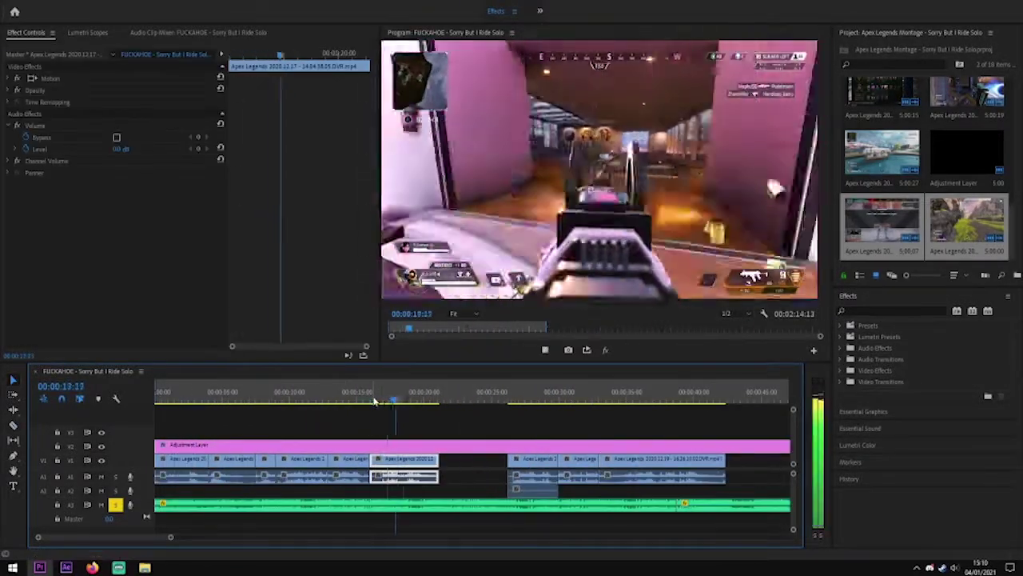
Rearrange the highlights after about 00:00:16 and place a 2020.12.17 - 14.04.38.05 piece at about 00:00:45
left_click_drag(506, 460, 360, 459)
left_click(269, 400)
left_click(354, 407)
key("minus")
key("minus")
key("minus")
key("minus")
left_click(548, 395)
left_click_drag(545, 460, 587, 460)
left_click_drag(342, 539, 208, 538)
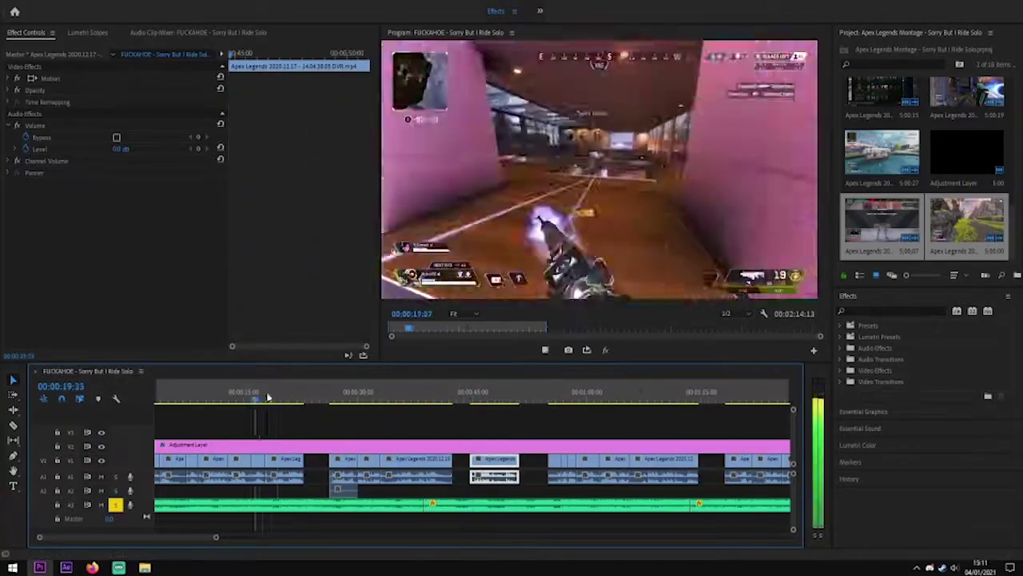
Move the 2020.12.17 - 14.04.38.05 piece to about 00:01:39, following the preceding clips, and play the result
key("minus")
left_click(445, 397)
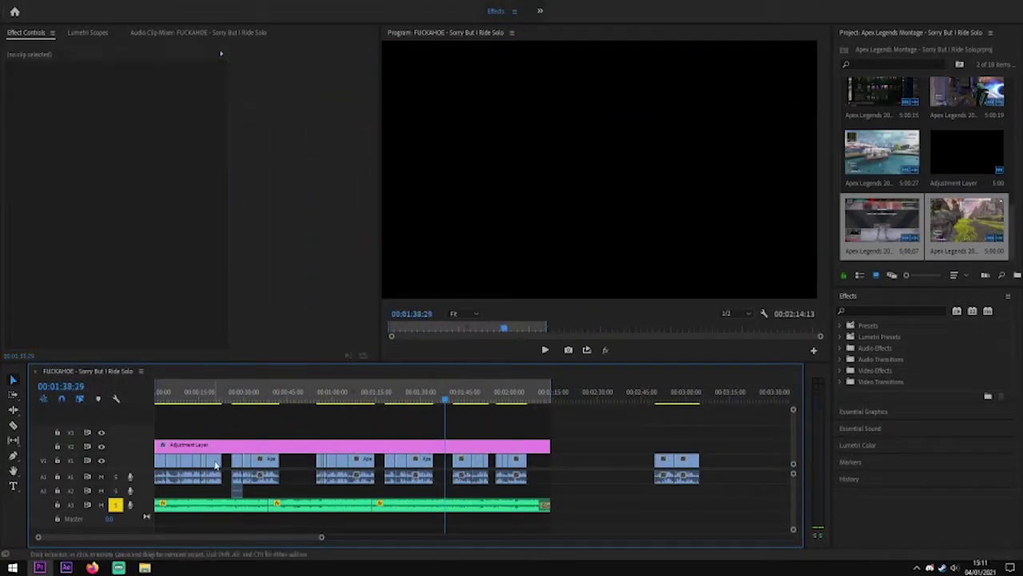
key("equal")
key("space")
left_click(424, 400)
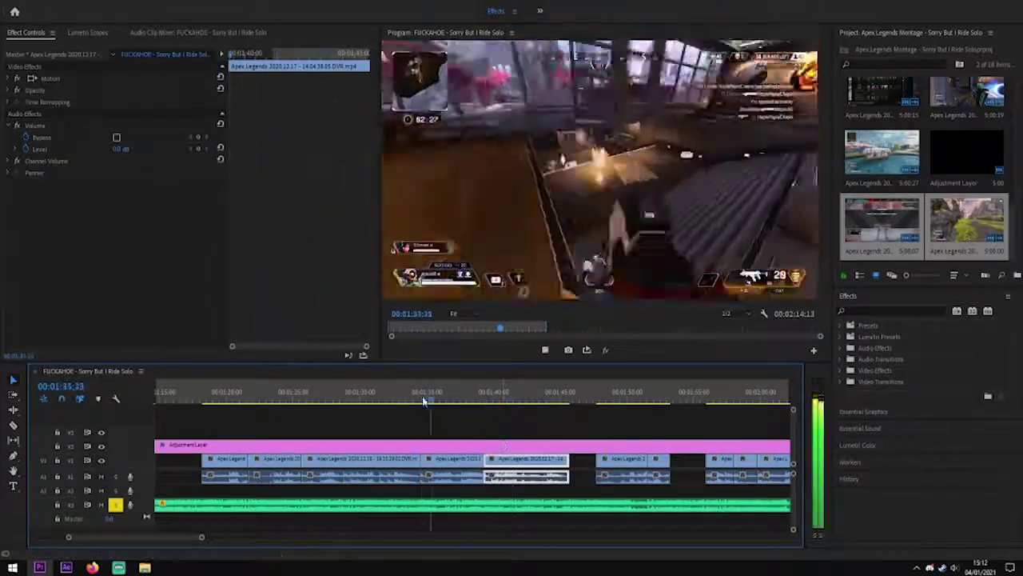
key("equal")
key("space")
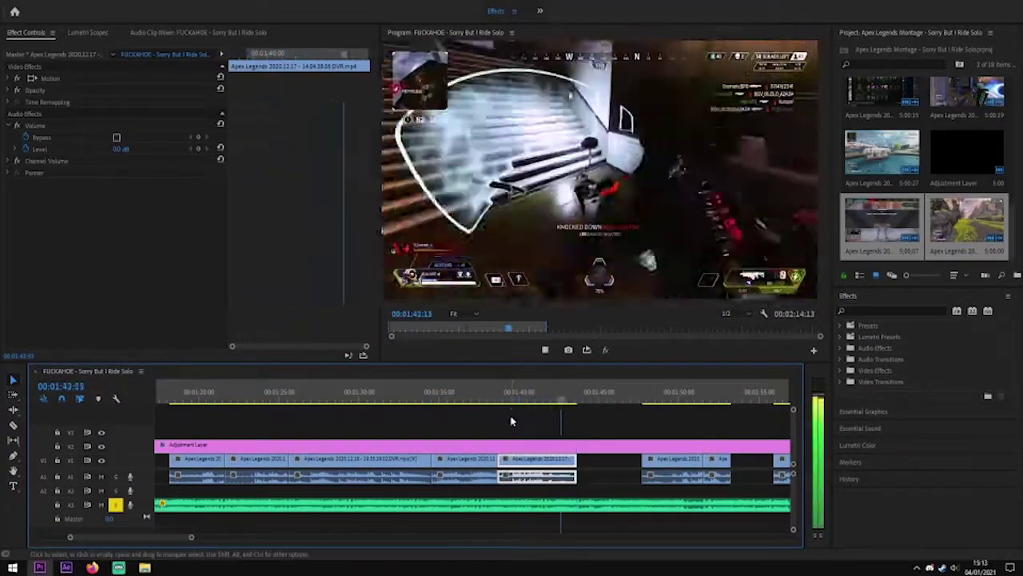
Place the 2020.12.26 clip after the 2020.12.17 clip at about 00:01:46 and trim its end to about 00:01:49
left_click(580, 421)
left_click_drag(191, 537, 391, 539)
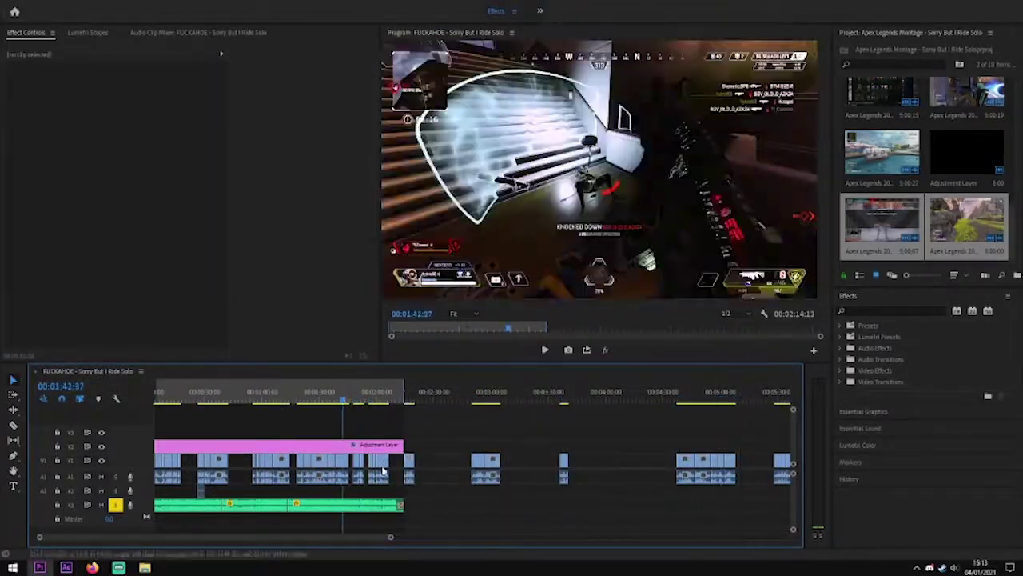
key("equal")
left_click(558, 395)
key("equal")
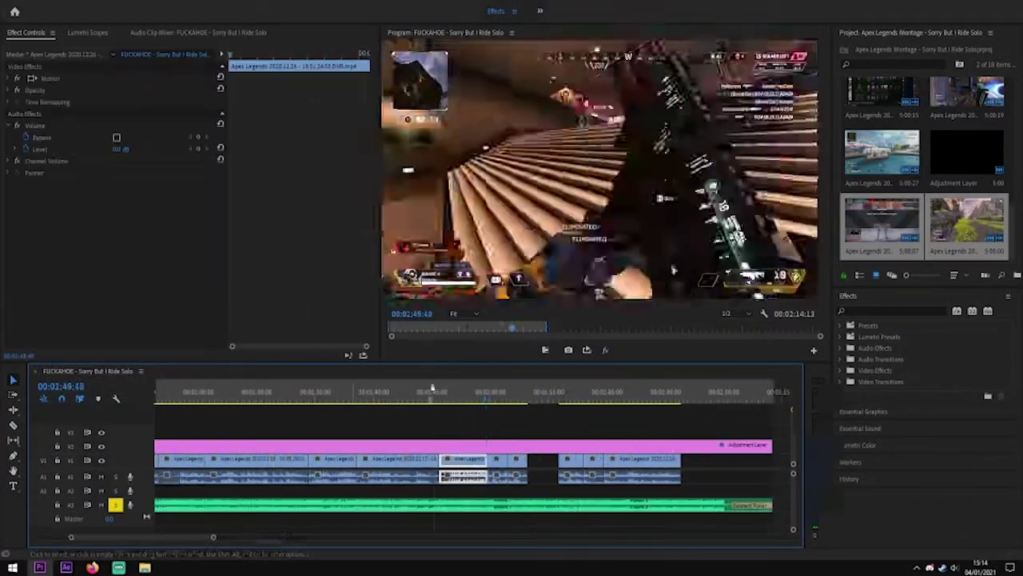
left_click(541, 399)
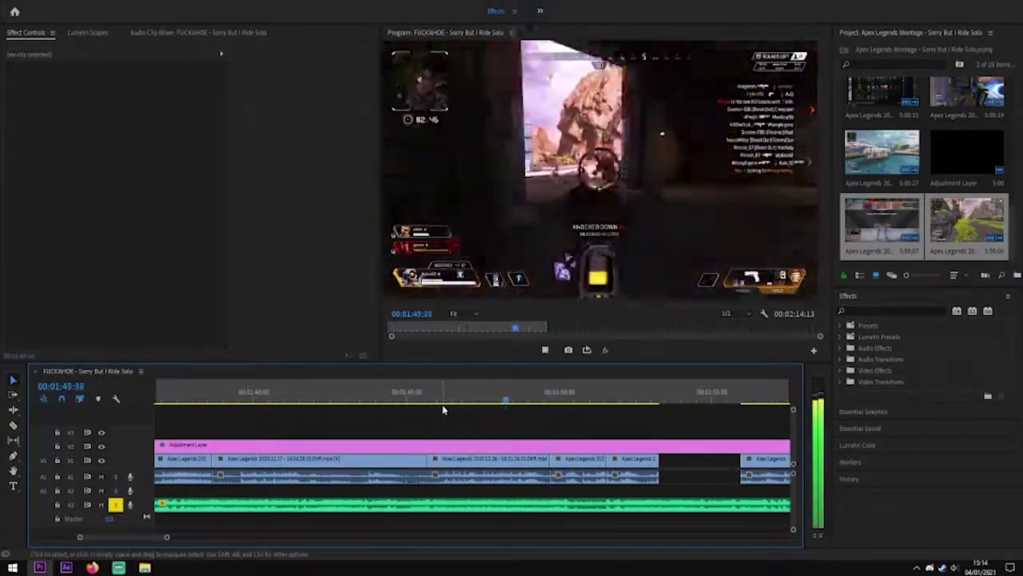
key("space")
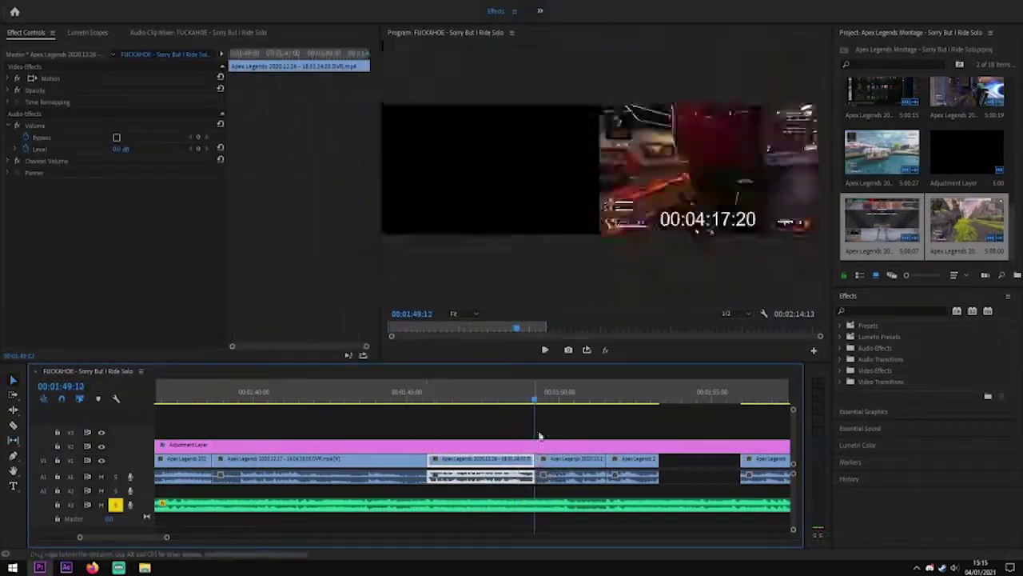
Move a 2020.12.17 - 14.07.46.06 highlight to about 00:00:18 in the opening section and play it
key("backslash")
left_click(387, 398)
left_click_drag(592, 399, 187, 398)
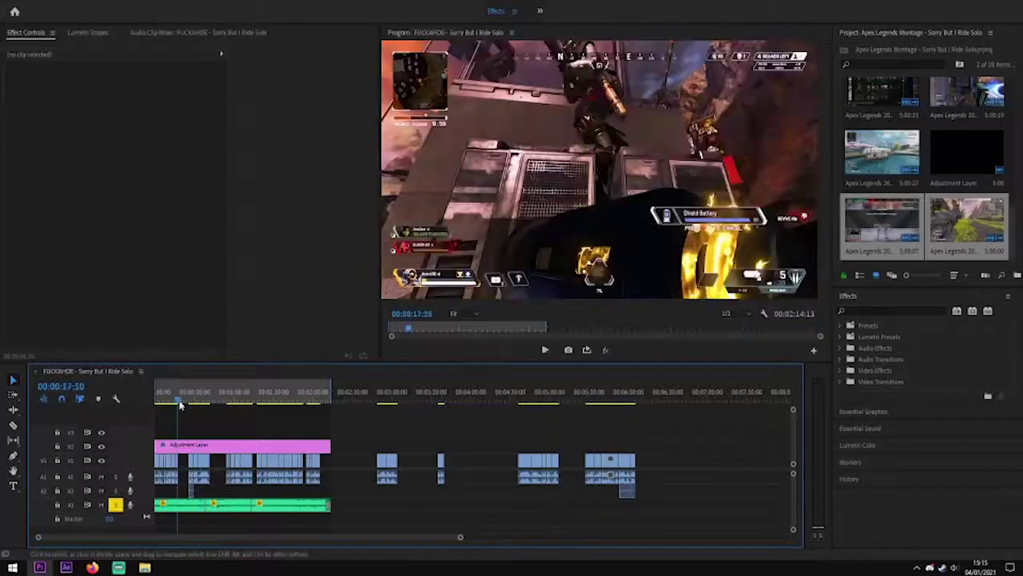
key("backslash")
key("minus")
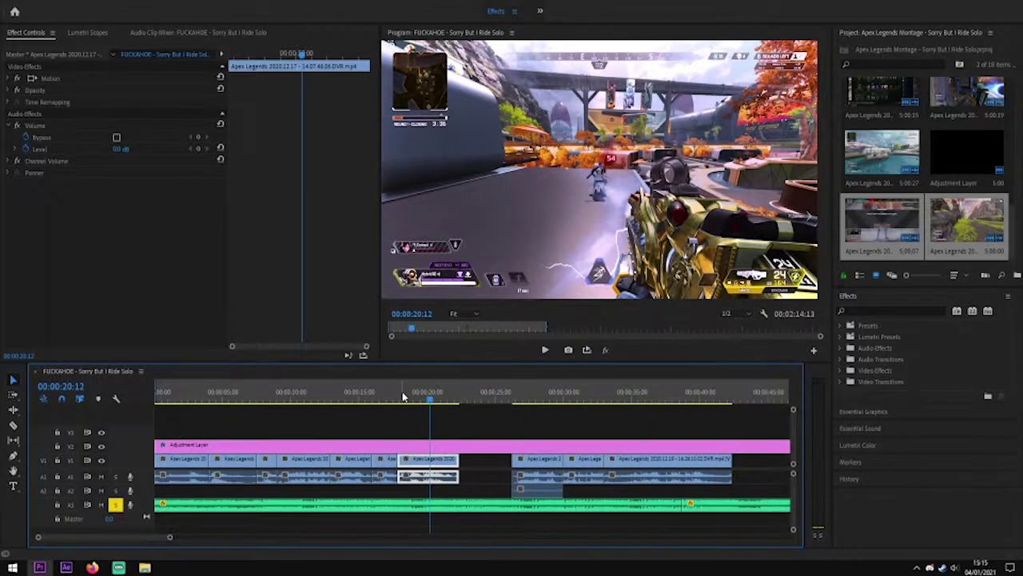
left_click(404, 397)
key("equal")
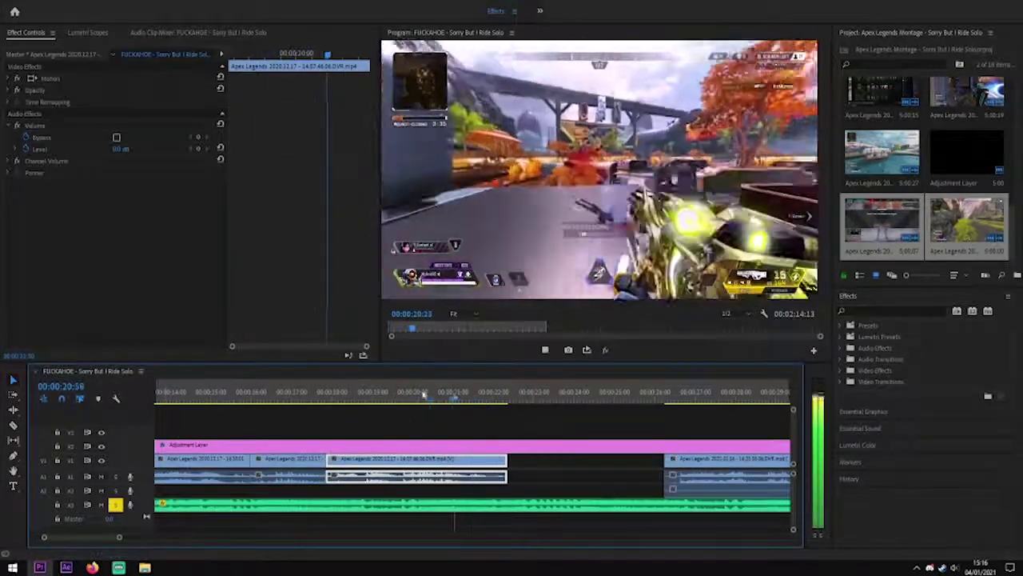
key("minus")
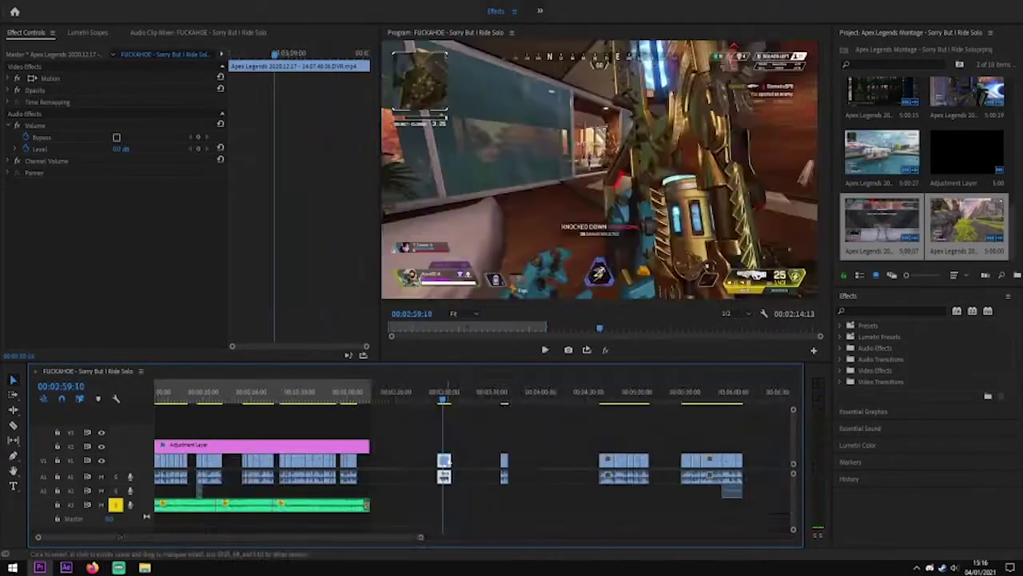
Bring further 2020.12.17 - 14.07.46.06 highlights from about 00:02:59 into the section between 00:00:21 and 00:00:26
key("backslash")
left_click(668, 395)
key("space")
left_click(407, 392)
key("equal")
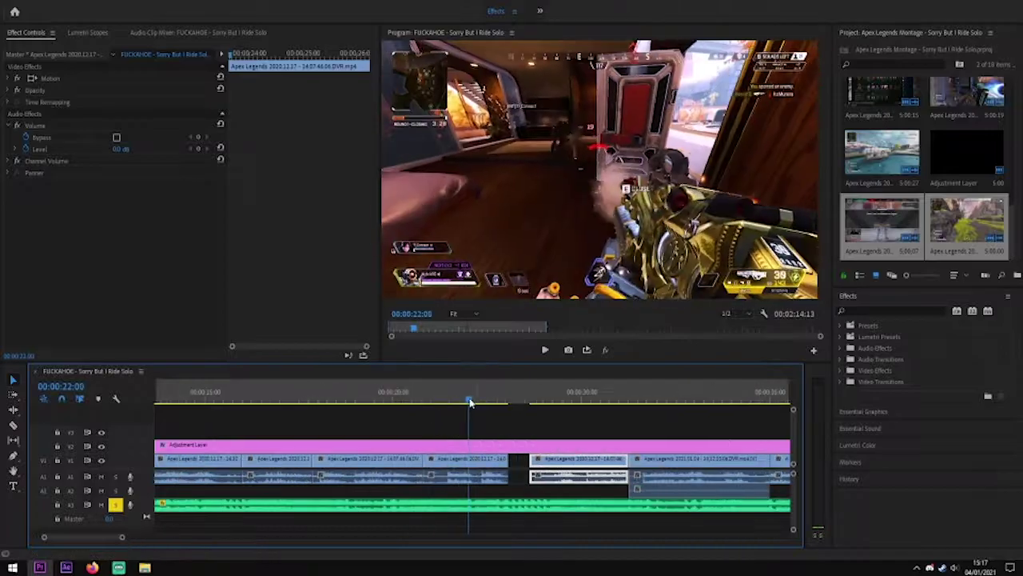
Trim the last 2020.12.17 - 14.07.46.06 piece and join it to the preceding piece at about 00:00:23
key("equal")
left_click(544, 402)
key("q")
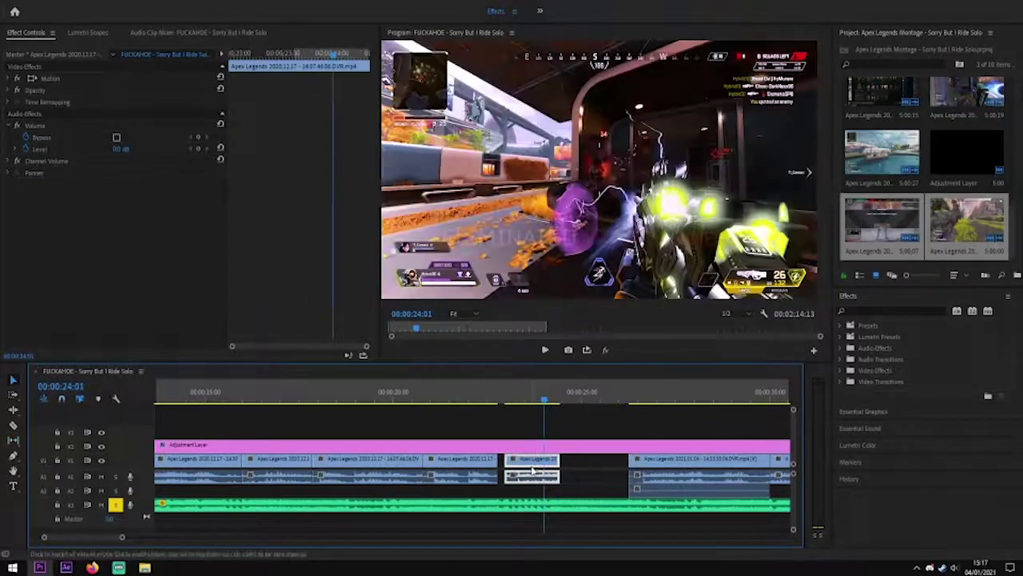
left_click(497, 403)
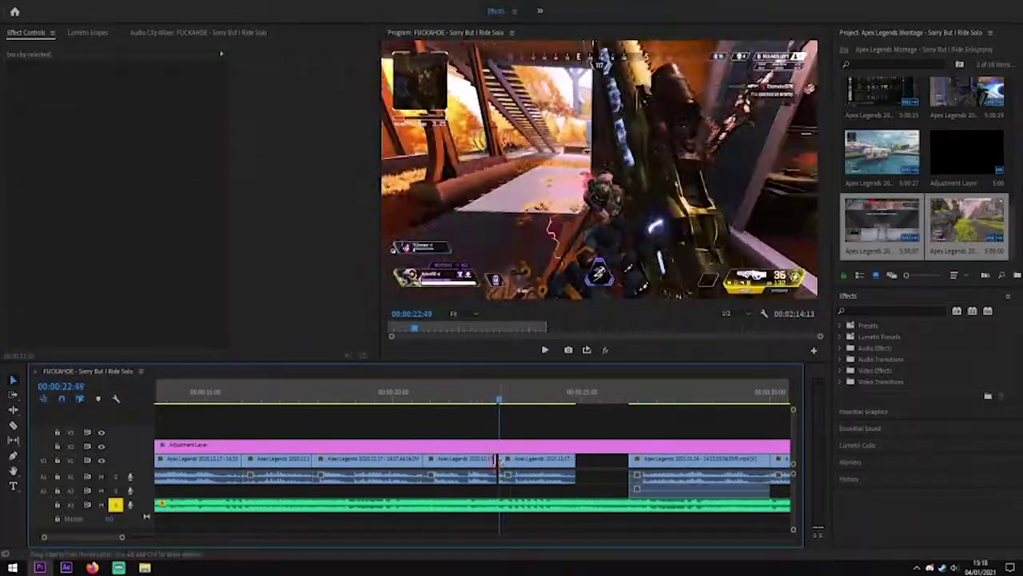
key("space")
key("y")
left_click_drag(495, 457, 470, 457)
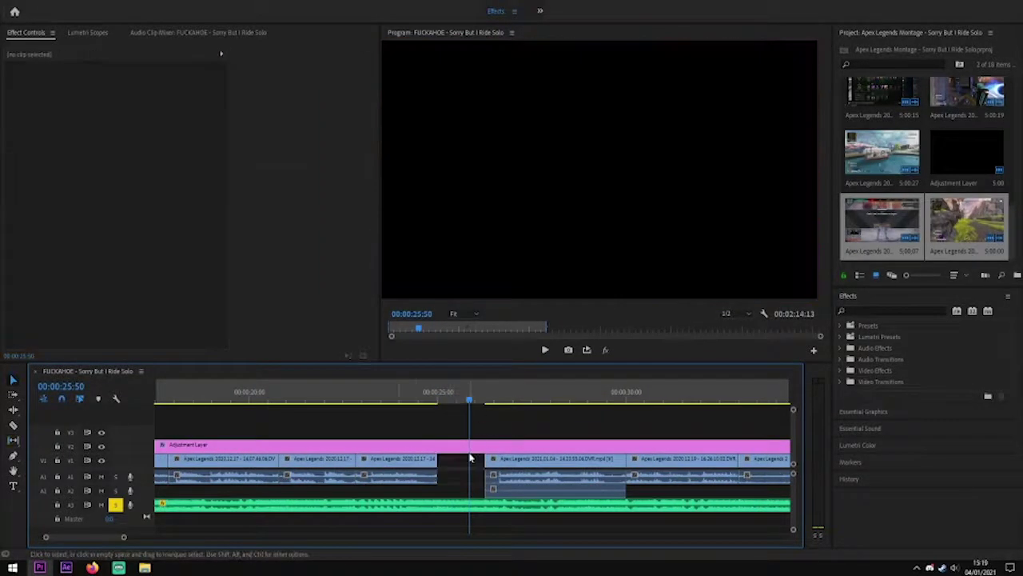
Fill the gap between about 00:00:42 and 00:00:55 with two 2020.12.26 clips and play them
key("minus")
key("minus")
key("space")
key("minus")
key("minus")
key("minus")
left_click(471, 397)
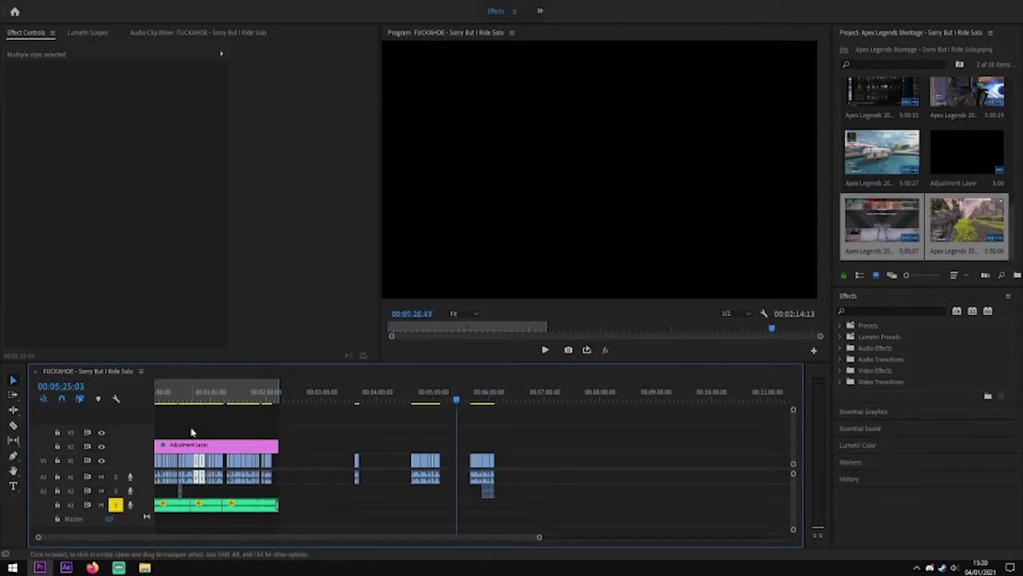
left_click(202, 472)
key("equal")
key("equal")
key("equal")
key("equal")
key("equal")
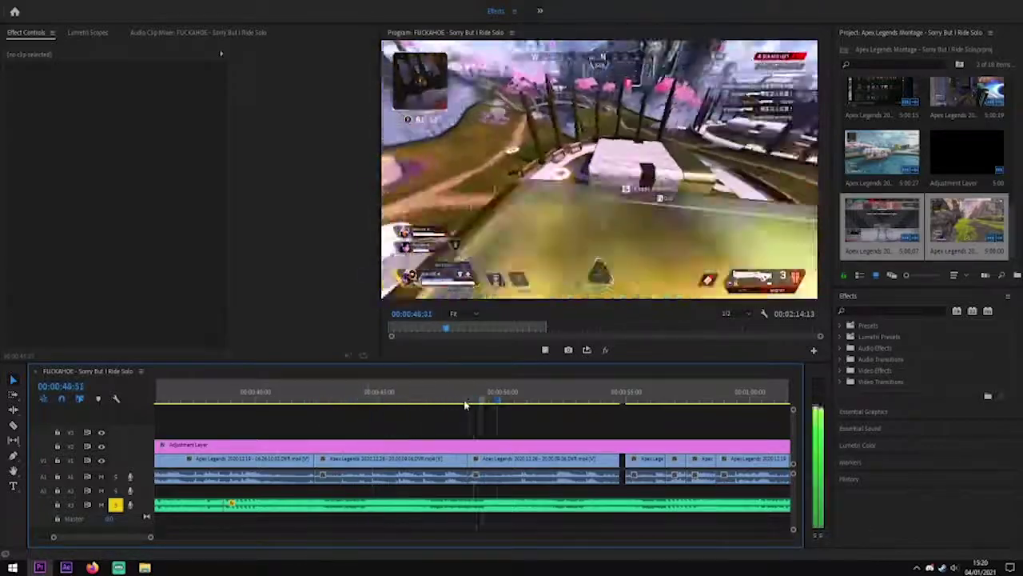
Play through the montage from about 00:00:48 to 00:01:54 to check the clip order and remaining gaps
key("minus")
left_click(505, 404)
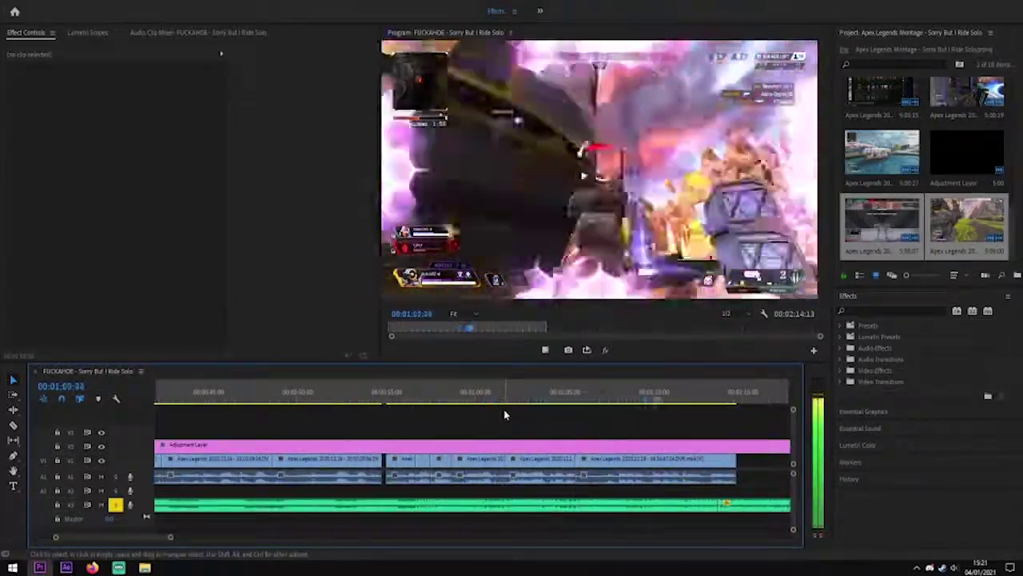
key("minus")
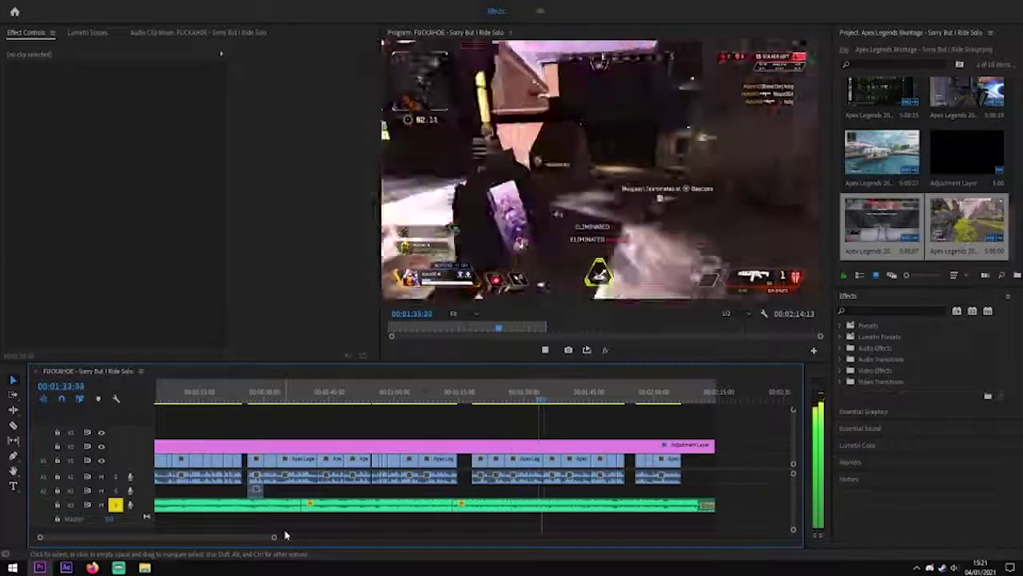
key("minus")
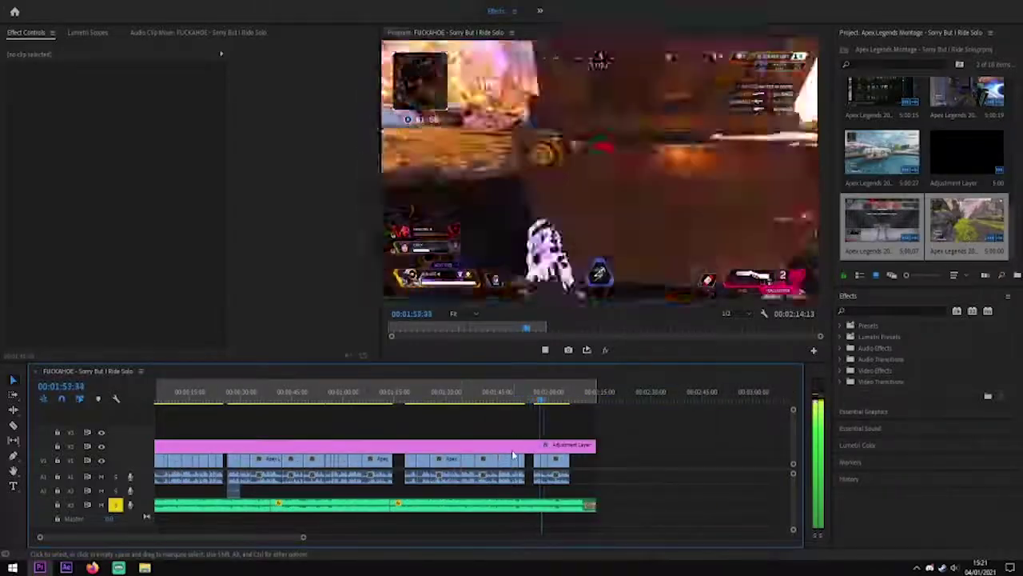
key("minus")
Slip the footage inside the first 2020.12.26 clip around 00:00:02:30 to fit the song, and play the opening section
key("Home")
key("equal")
key("equal")
key("equal")
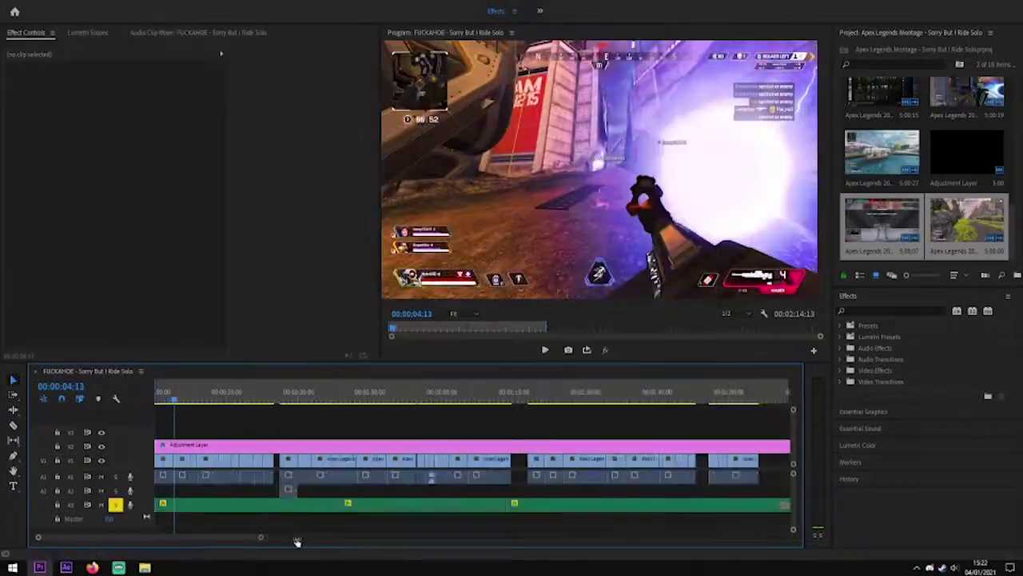
key("space")
key("equal")
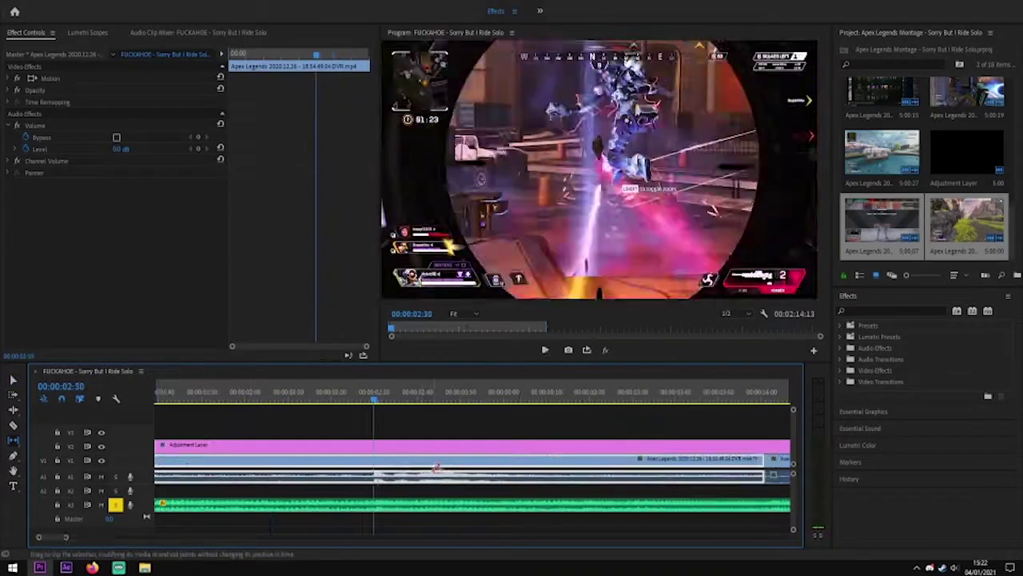
key("space")
key("minus")
key("minus")
key("minus")
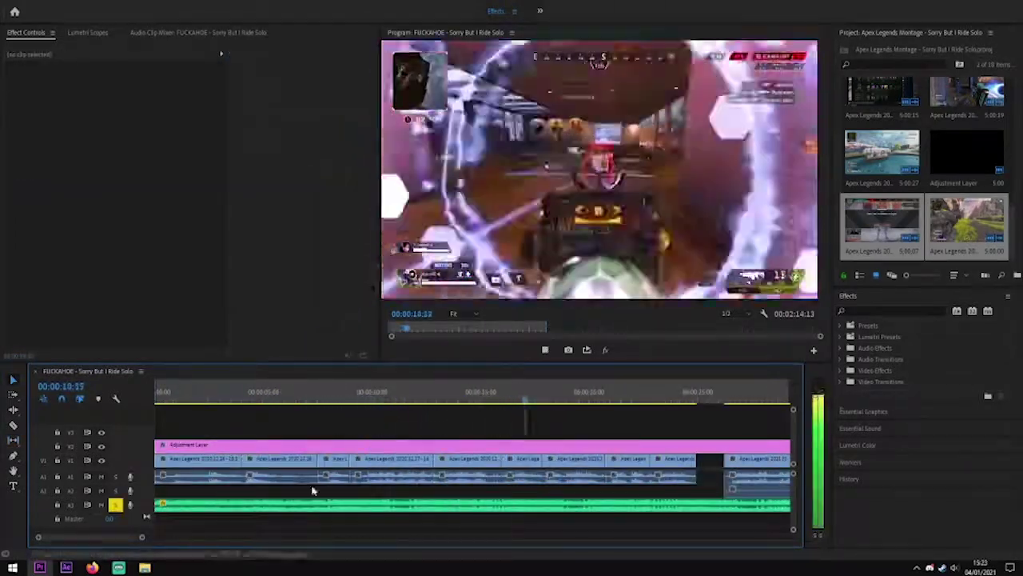
Place a 2020.12.19 - 17.11.12.06 clip at about 00:00:09 in the opening section and trim its end to about 00:00:12:30
key("minus")
left_click(484, 400)
mouse_move(490, 539)
left_mouse_down()
mouse_move(331, 539)
mouse_move(510, 537)
left_mouse_up()
left_click(466, 398)
key("Home")
left_click(466, 400)
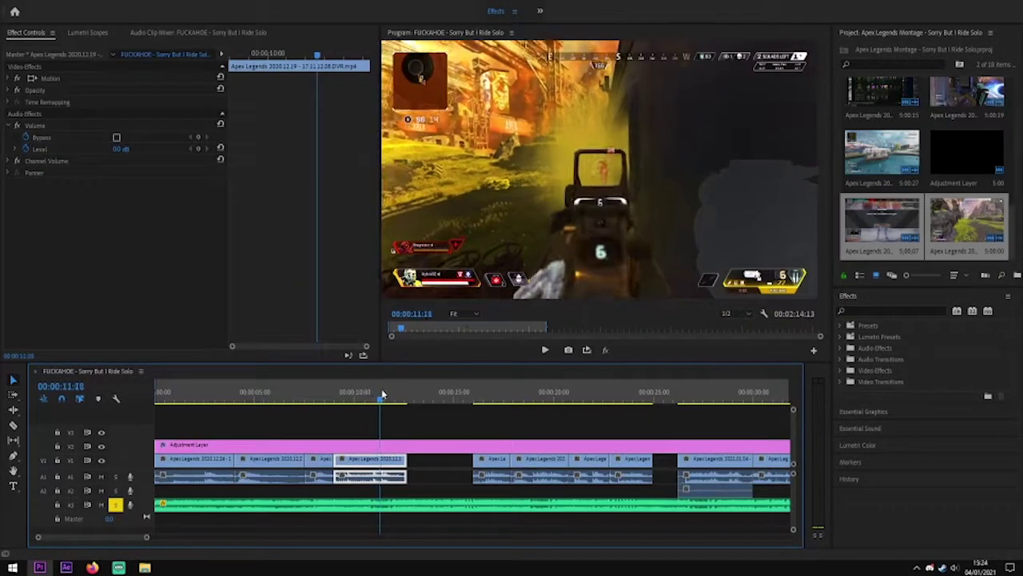
Add another 2020.12.19 - 17.11.12.06 cut from about 00:00:14 to 00:00:16 and check its join with the preceding clips
left_click_drag(382, 394, 388, 405)
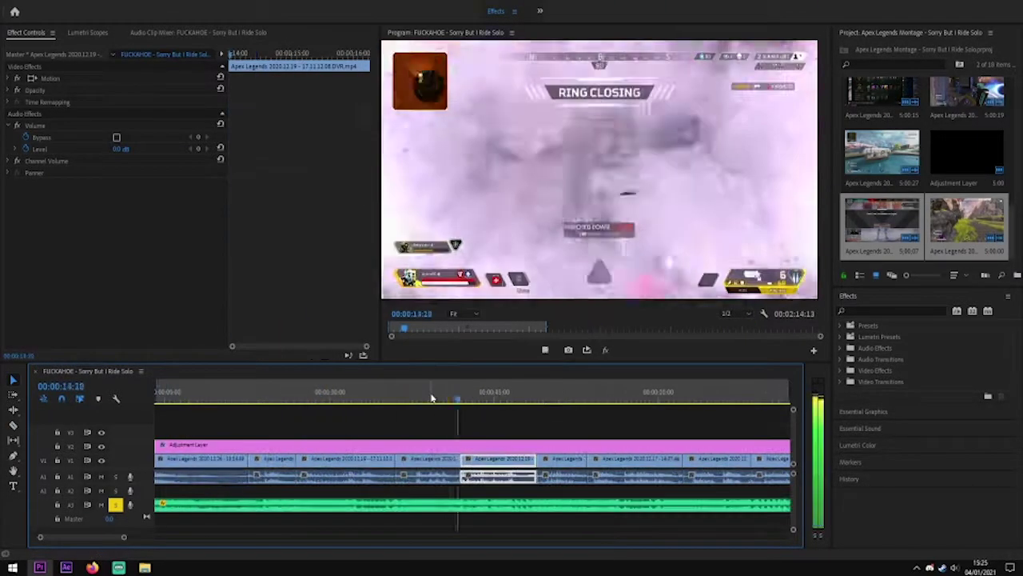
left_click_drag(527, 407, 442, 401)
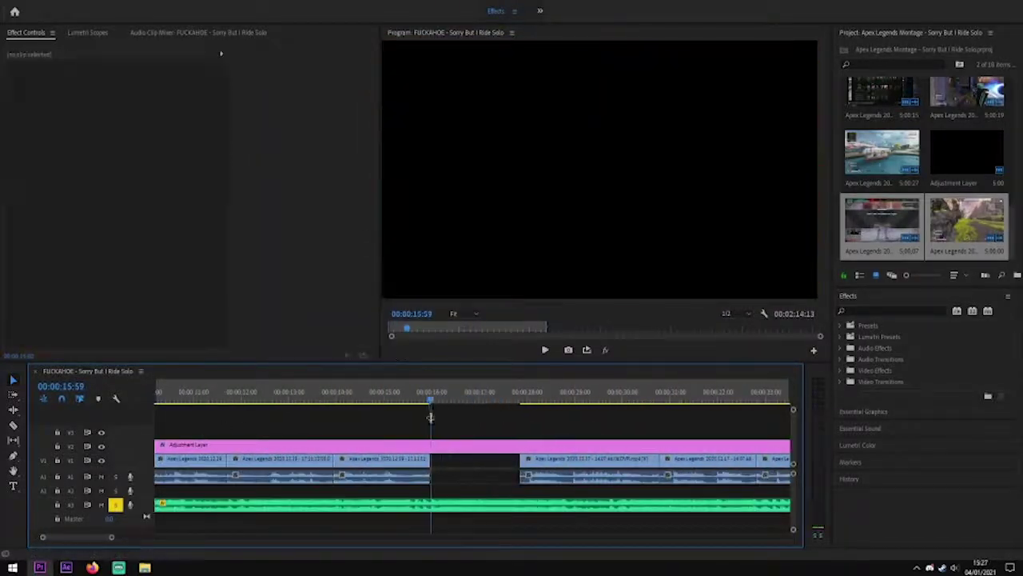
left_click(429, 459)
left_click(311, 410)
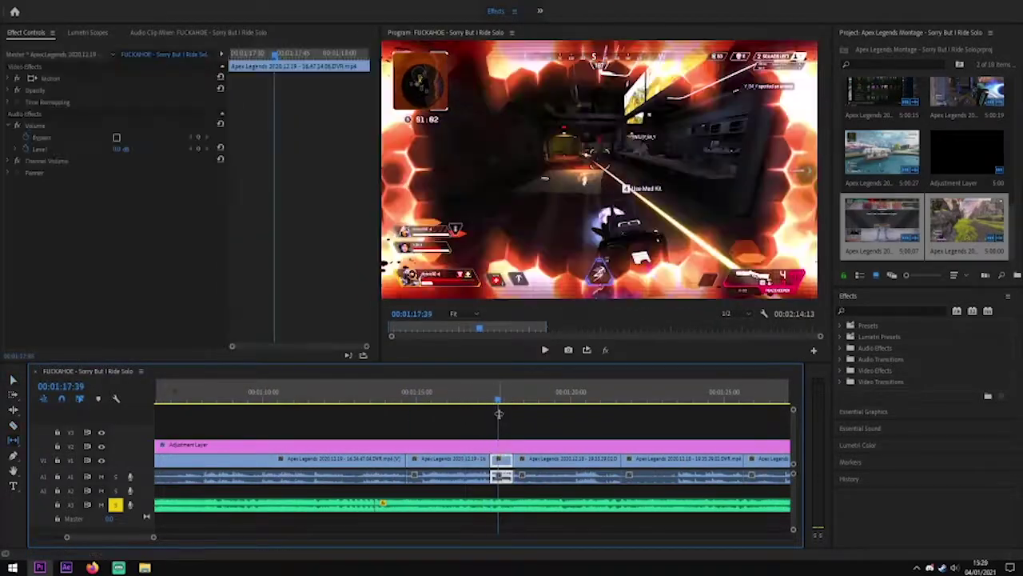
Extend the 2020.12.19 - 16.47.14.06 clip to about 00:01:19 over the short piece following it, and play the join
left_click_drag(498, 404, 537, 398)
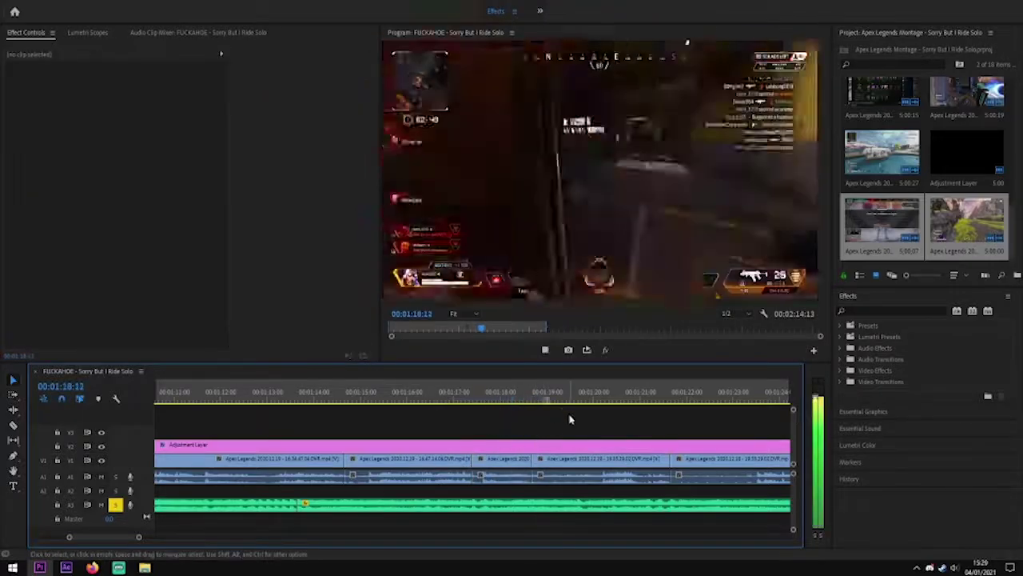
left_click_drag(571, 397, 527, 397)
key("space")
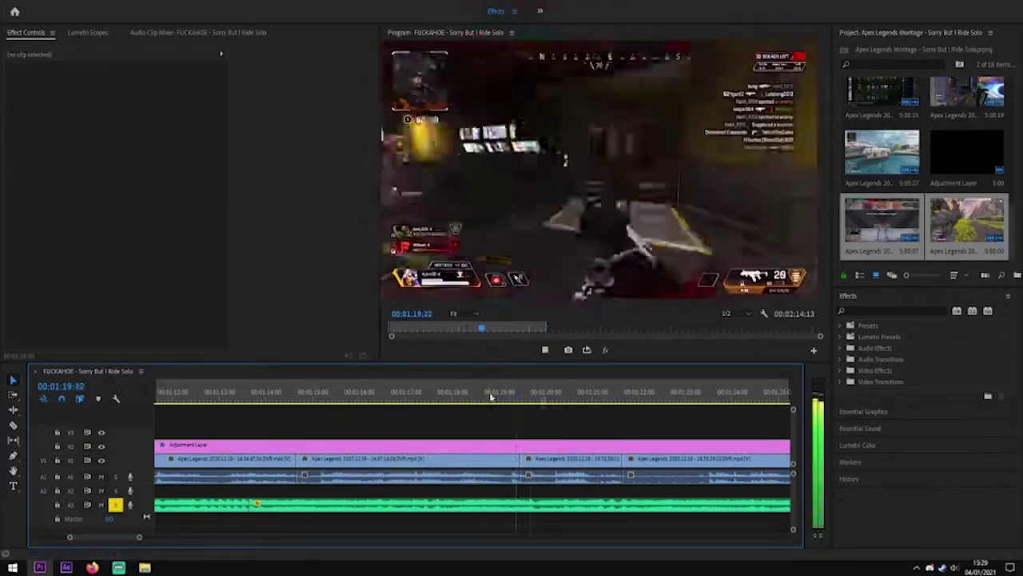
key("space")
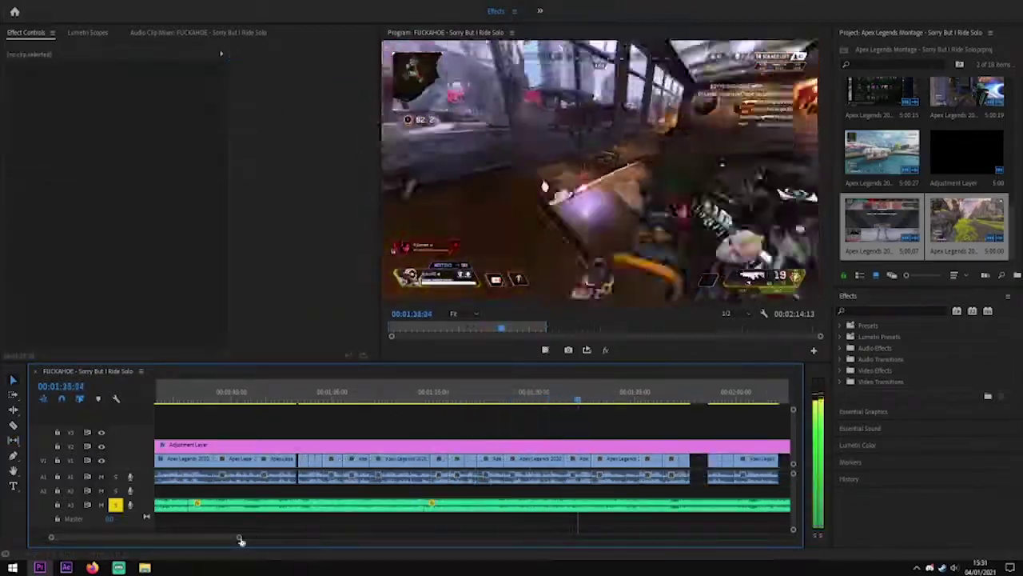
Move the 2020.12.26 - 20.00.09.06 clip against the preceding clip at about 00:00:47 and play that section
left_click_drag(238, 537, 471, 537)
left_click(317, 405)
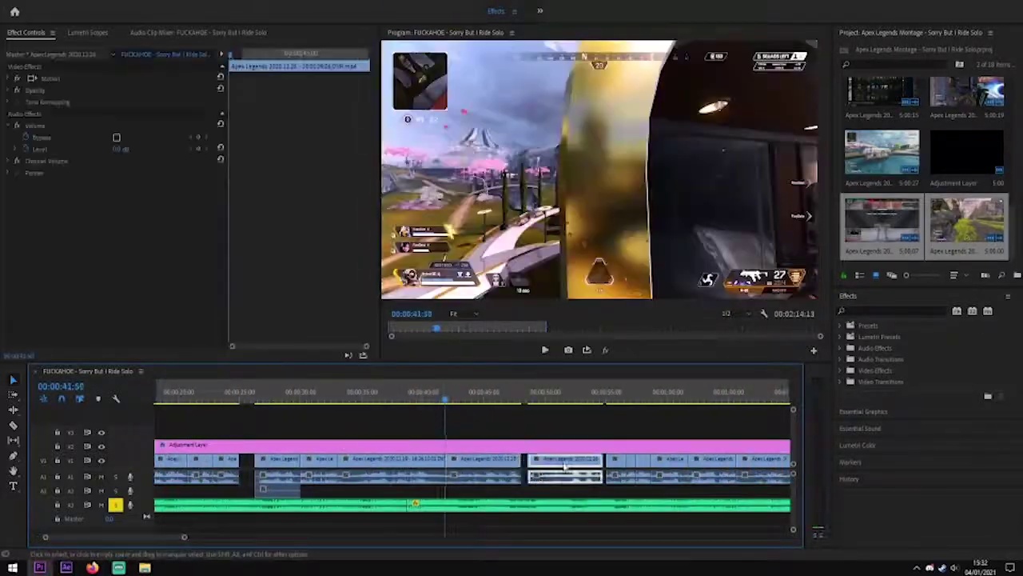
key("w")
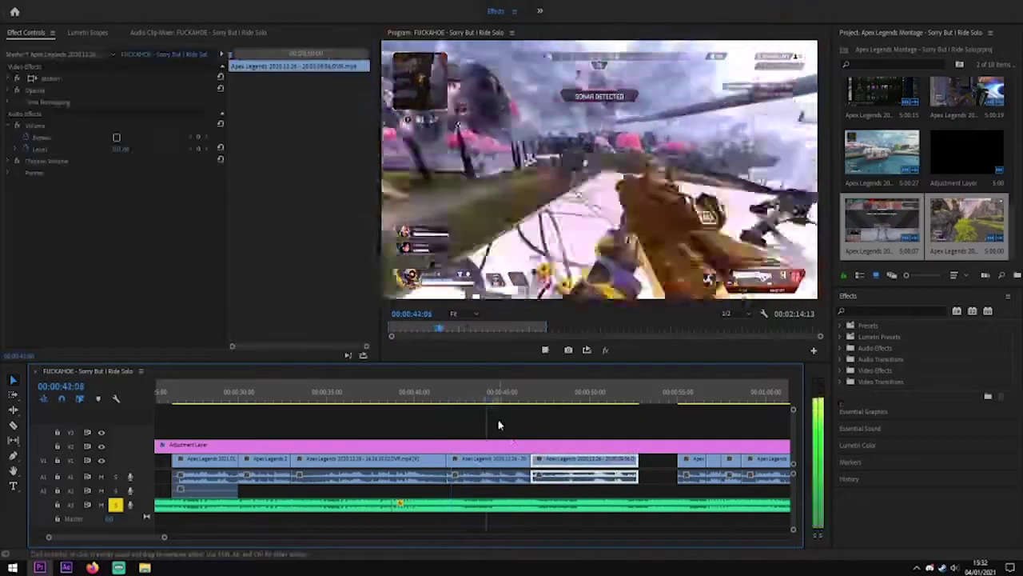
key("w")
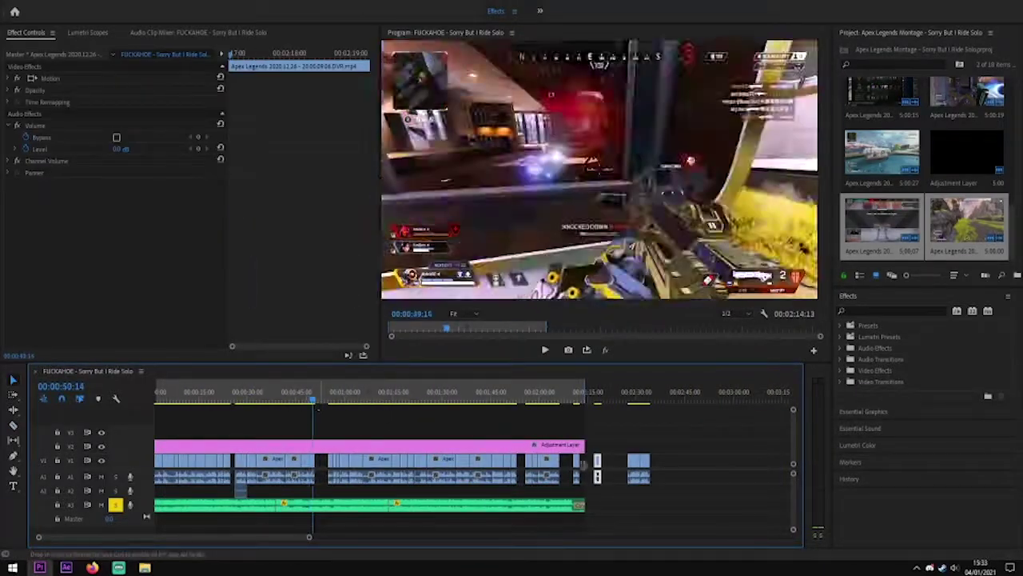
Fill the gap between about 00:00:51 and 00:00:55 with more footage and play the section
key("equal")
key("space")
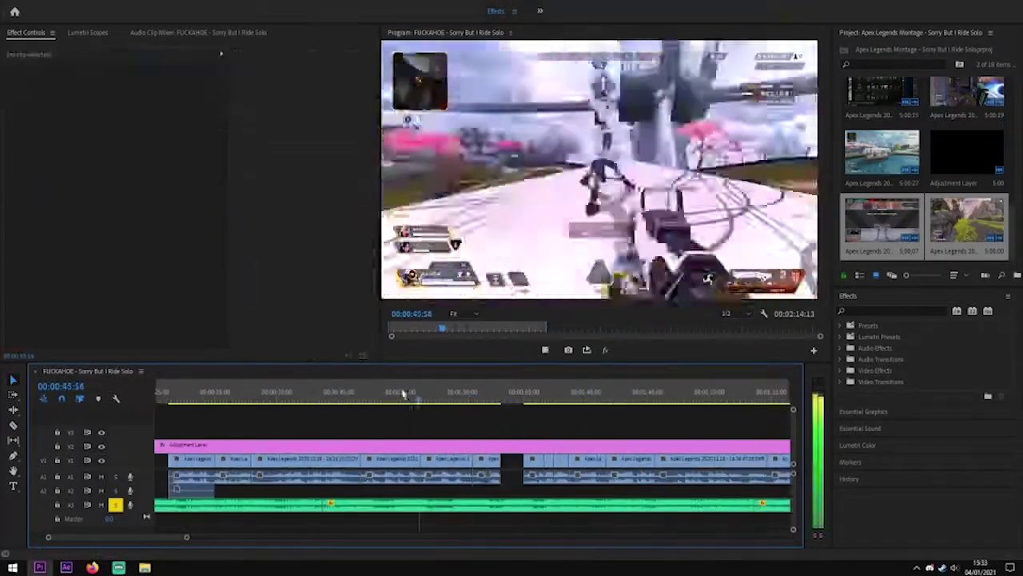
left_click_drag(582, 468, 612, 470)
left_click(635, 432)
key("space")
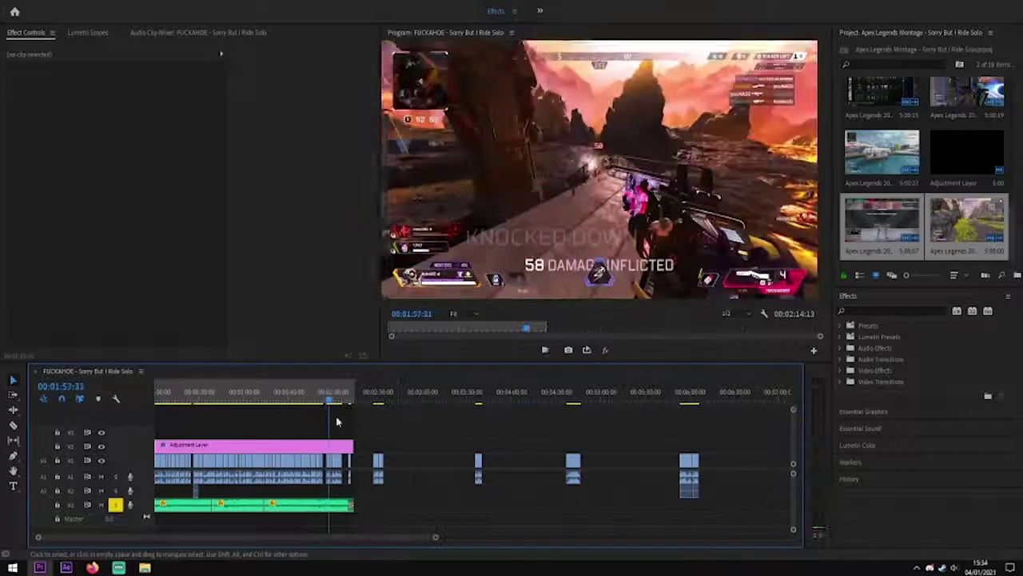
Close the gap at about 00:01:54 with the following 2020.12.19 clips and play through to the end of the footage
left_click(438, 400)
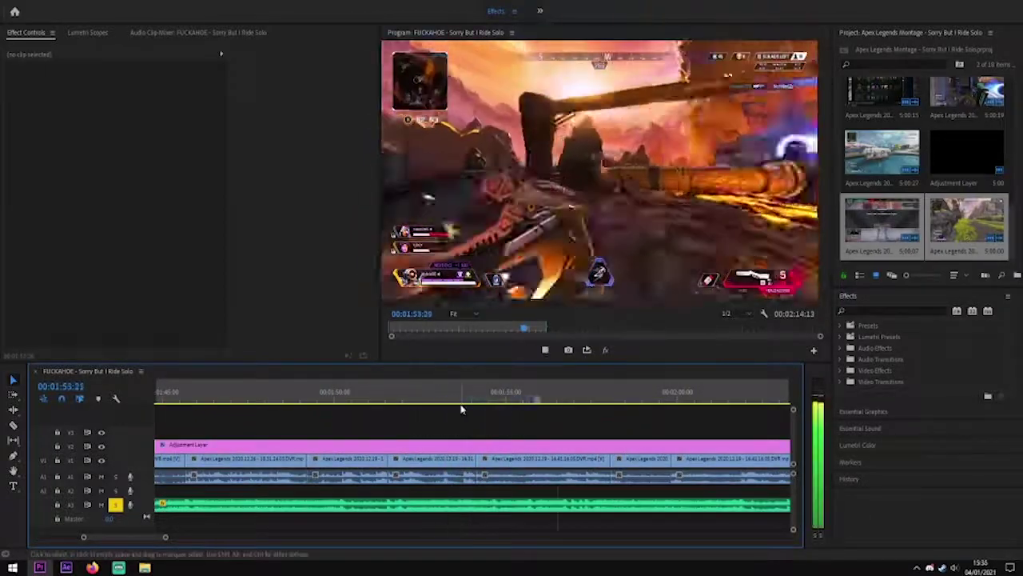
key("minus")
key("minus")
key("minus")
key("minus")
left_click(563, 400)
scroll(336, 528, "up", 3)
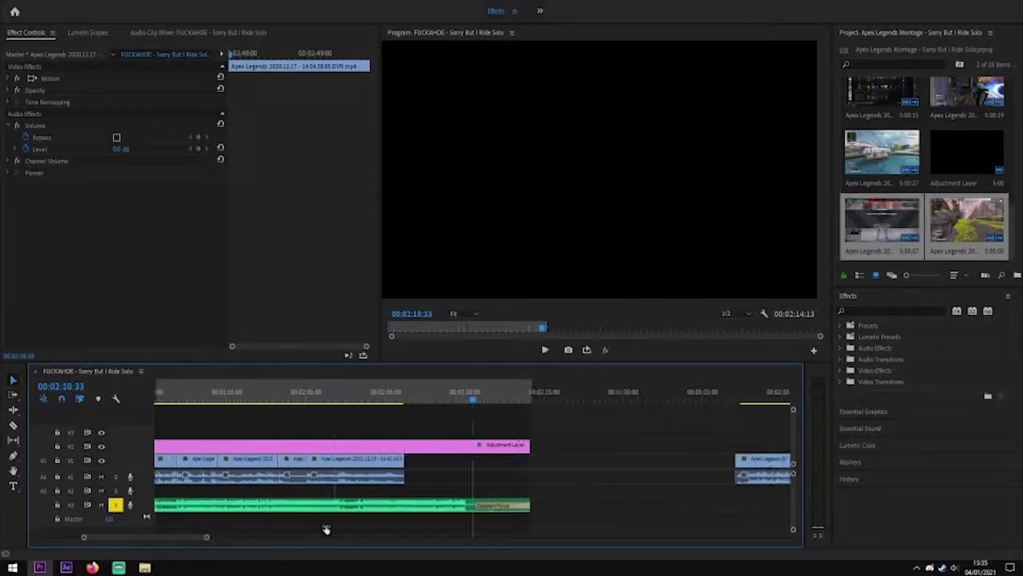
Place 2021.01.04 - 12.36.15.02 footage after the last clip at about 00:02:05, play it, and review the whole timeline
left_click_drag(238, 523, 380, 470)
key("equal")
key("equal")
key("equal")
mouse_move(516, 400)
left_mouse_down()
mouse_move(550, 400)
mouse_move(512, 402)
left_mouse_up()
key("equal")
left_click(407, 468)
key("space")
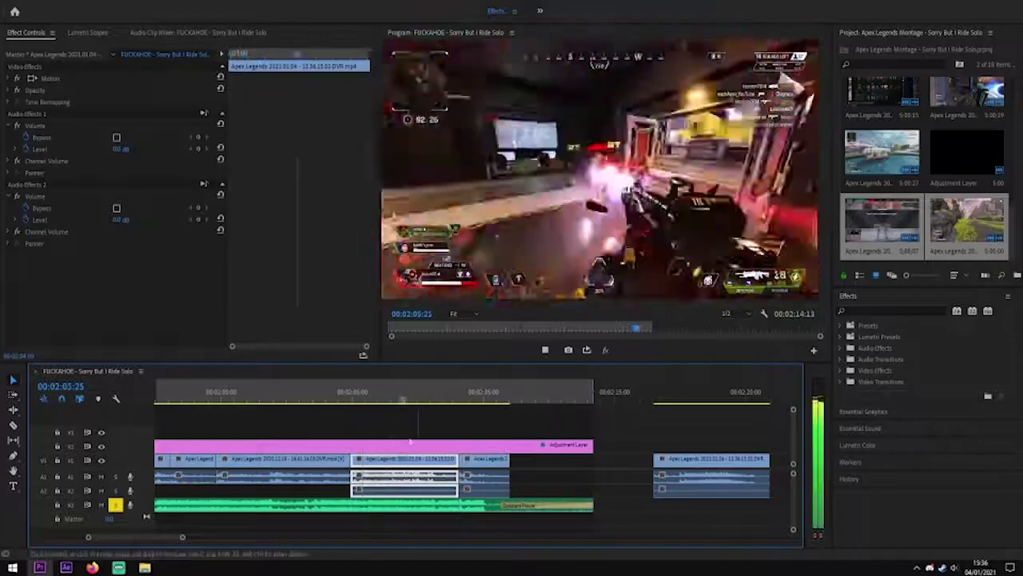
key("space")
key("backslash")
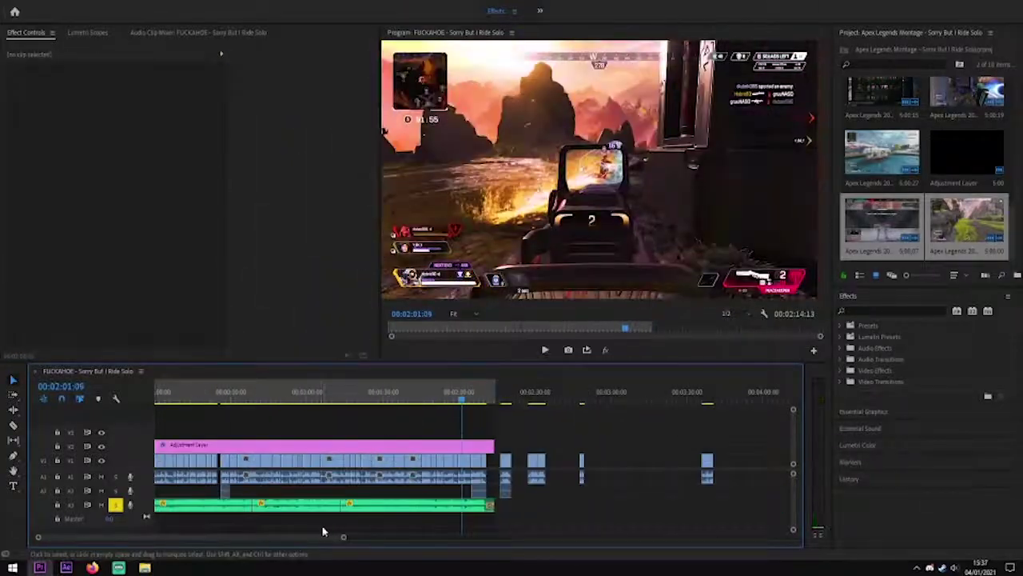
Trim the 2021.01.04 - 12.36.15.02 footage to end at about 00:02:10, where the song's fade-out begins, and play it
key("equal")
key("equal")
key("minus")
left_click_drag(450, 398, 592, 404)
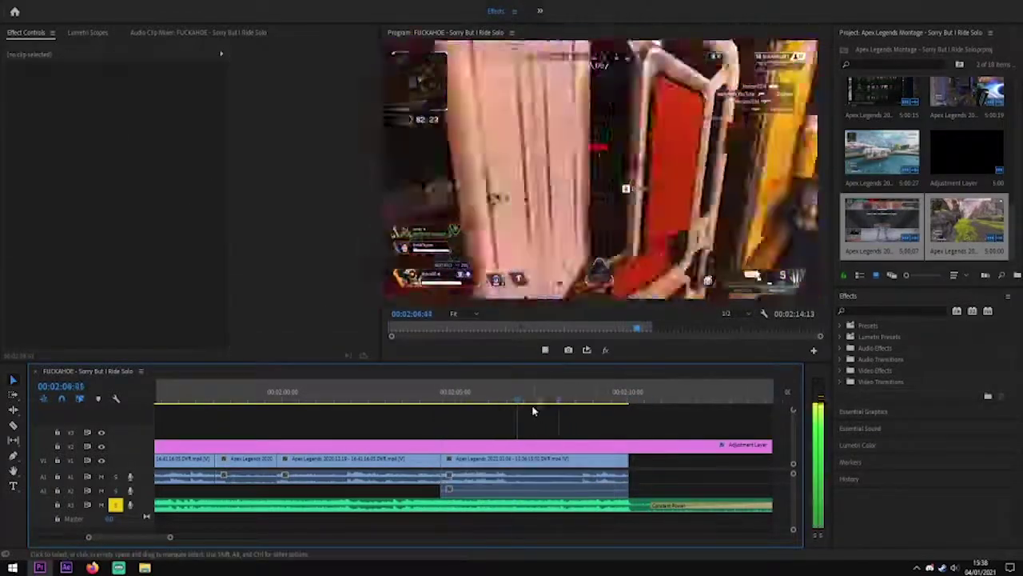
key("minus")
key("equal")
left_click(482, 453)
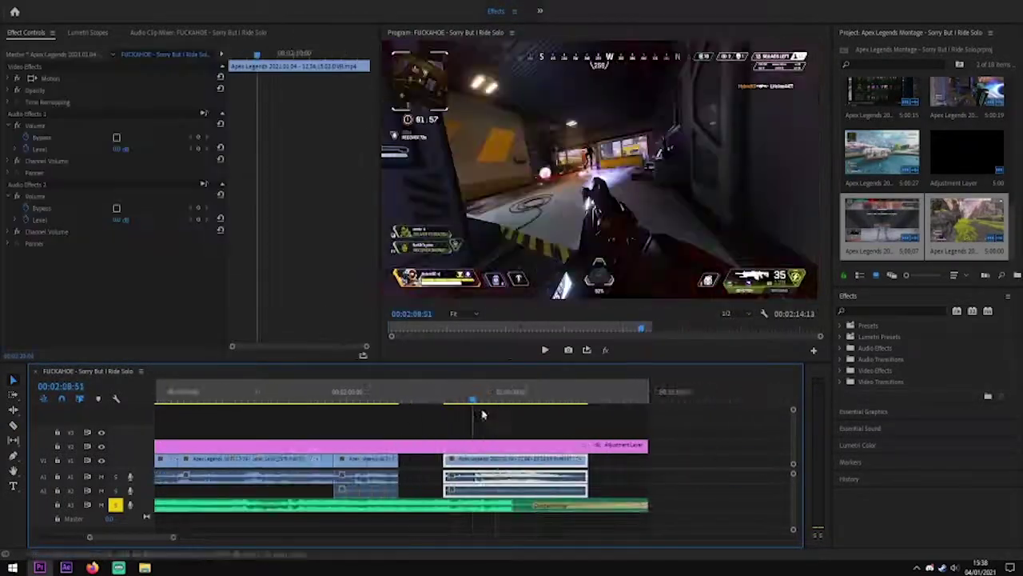
Try cutting the 2021.01.04 - 12.36.15.02 footage into shorter adjoining pieces between about 00:02:05 and 00:02:10
key("ctrl+z")
key("Up")
key("space")
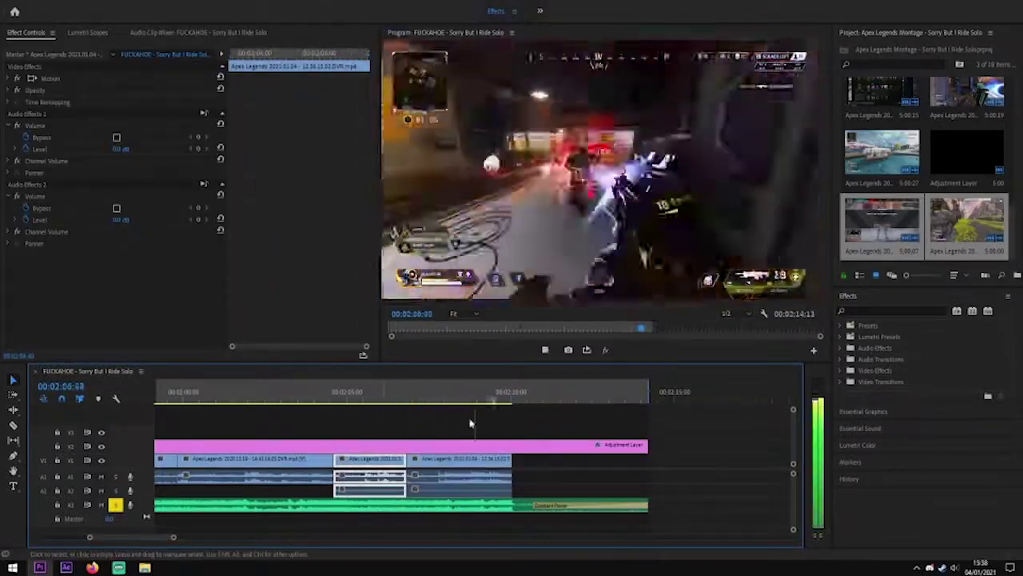
key("ctrl+z")
key("Up")
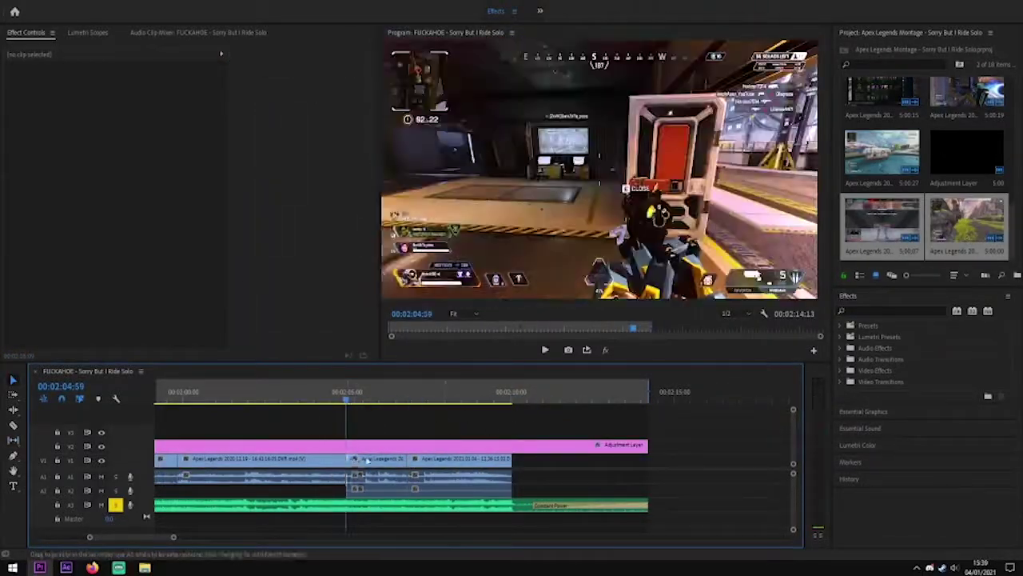
left_click(354, 461)
key("ctrl+z")
Undo the last cuts, leave one 2021.01.04 clip from about 00:02:05 to 00:02:10, and move the leftover piece past the song's end
key("minus")
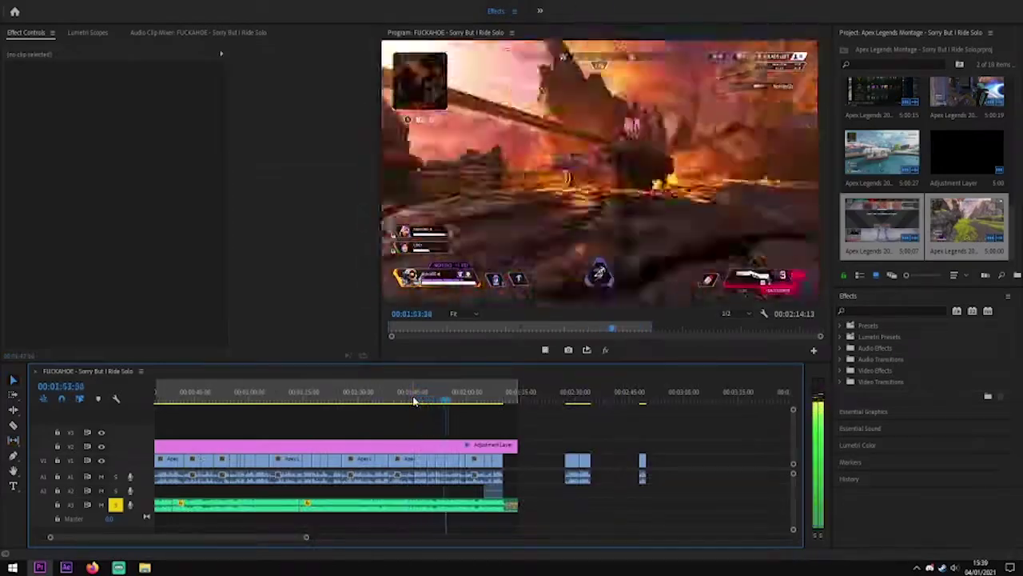
key("equal")
key("ctrl+z")
key("ctrl+z")
key("ctrl+z")
key("Up")
key("space")
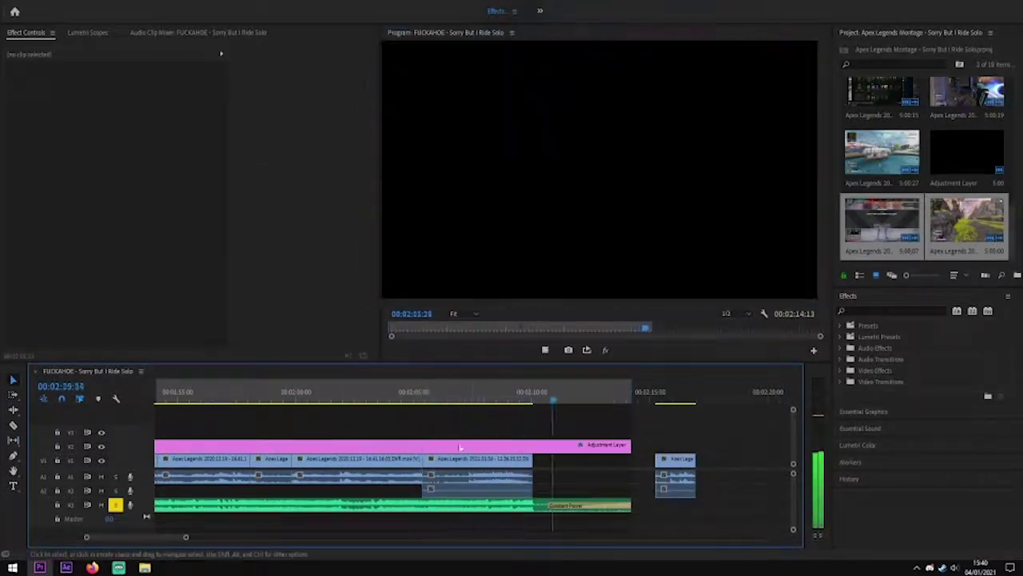
Fill the gap between about 00:00:25 and 00:00:30 with the spare 2021.01.04 - 12.36.15.02 footage and play it
key("backslash")
left_click(496, 465)
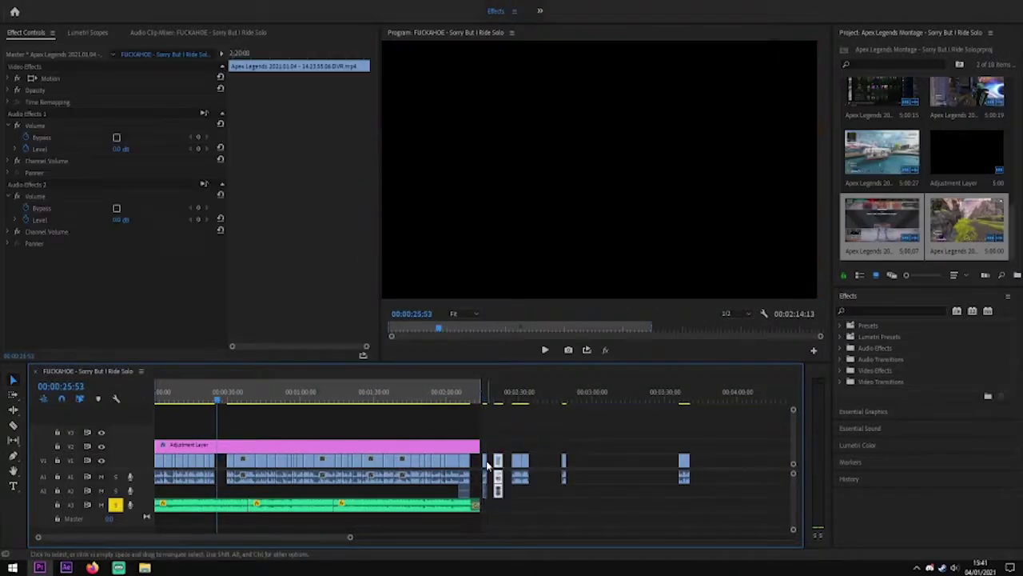
key("equal")
left_click_drag(496, 465, 550, 468)
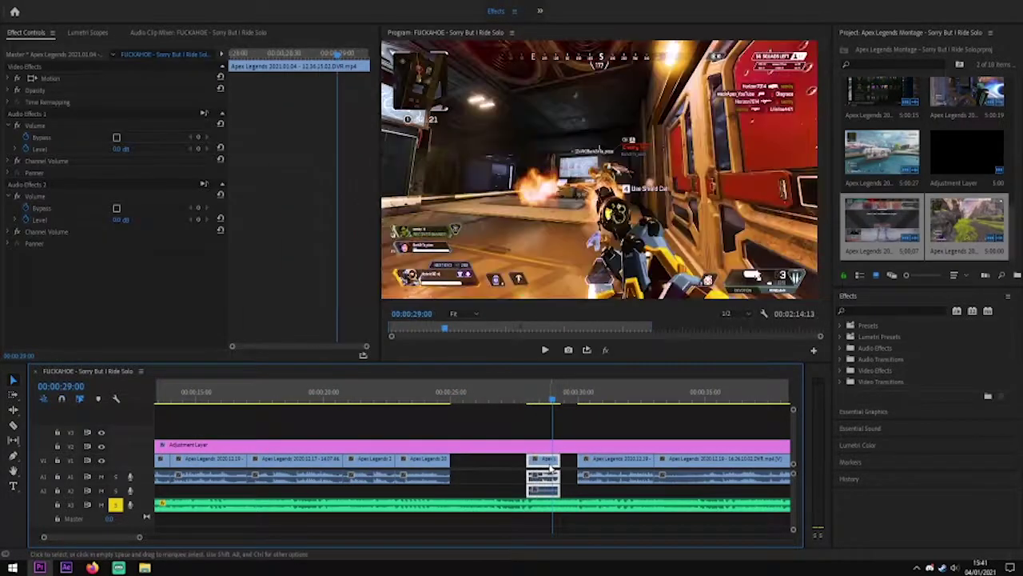
key("ctrl+z")
left_click(429, 404)
key("space")
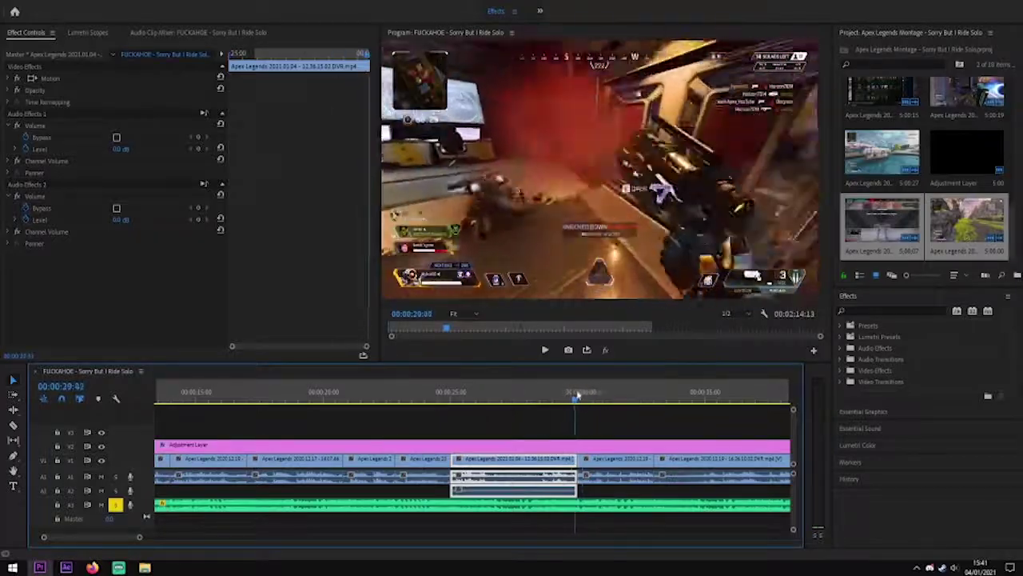
Play the whole montage from the start to check the clip order and timing
key("backslash")
left_click(493, 475)
key("Home")
key("space")
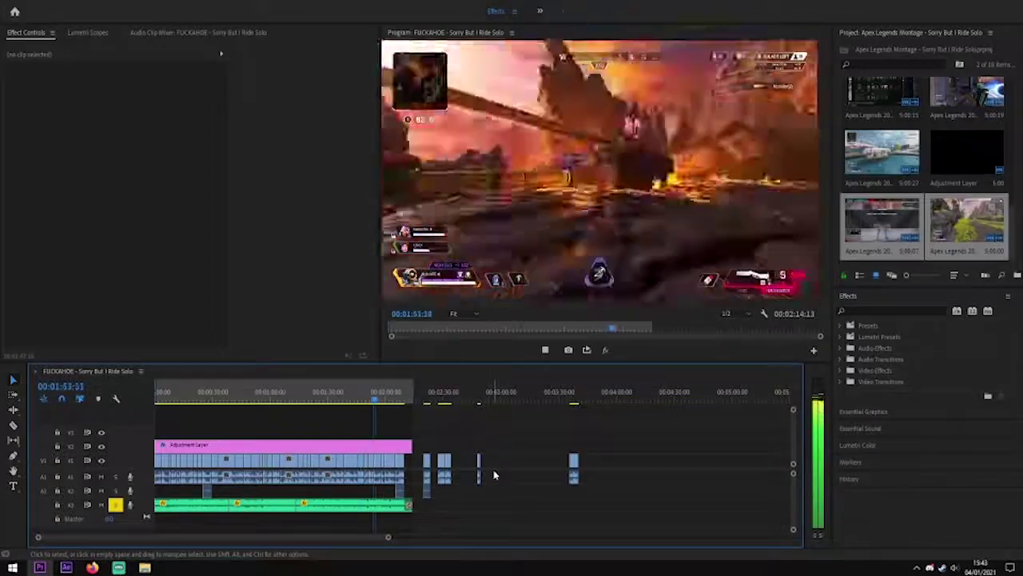
Add Youtube Profile Image.png from about 00:02:10 to the song's end, and shorten the adjustment layer to stop where it starts
key("ctrl+m")
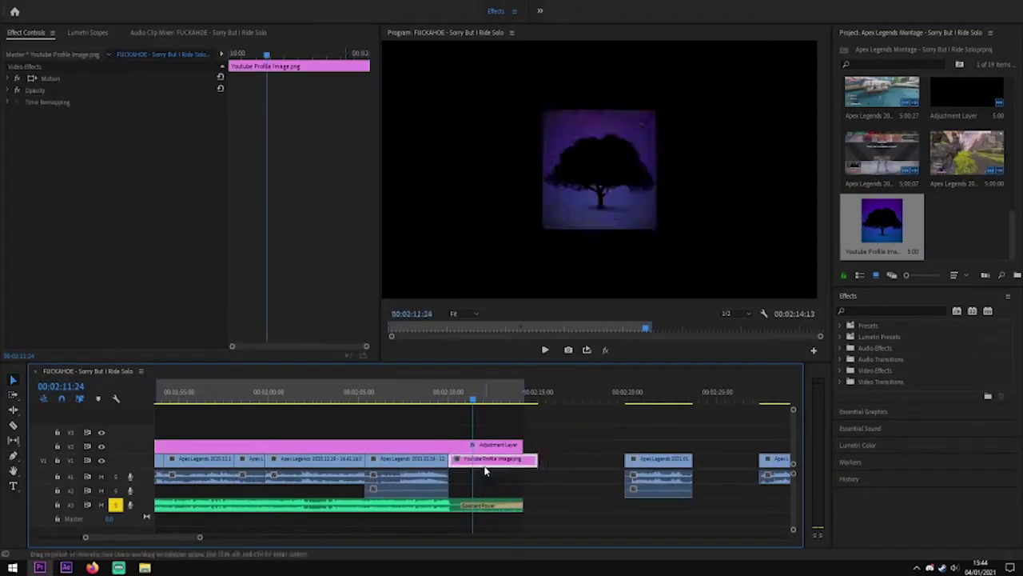
scroll(500, 432, "up", 3)
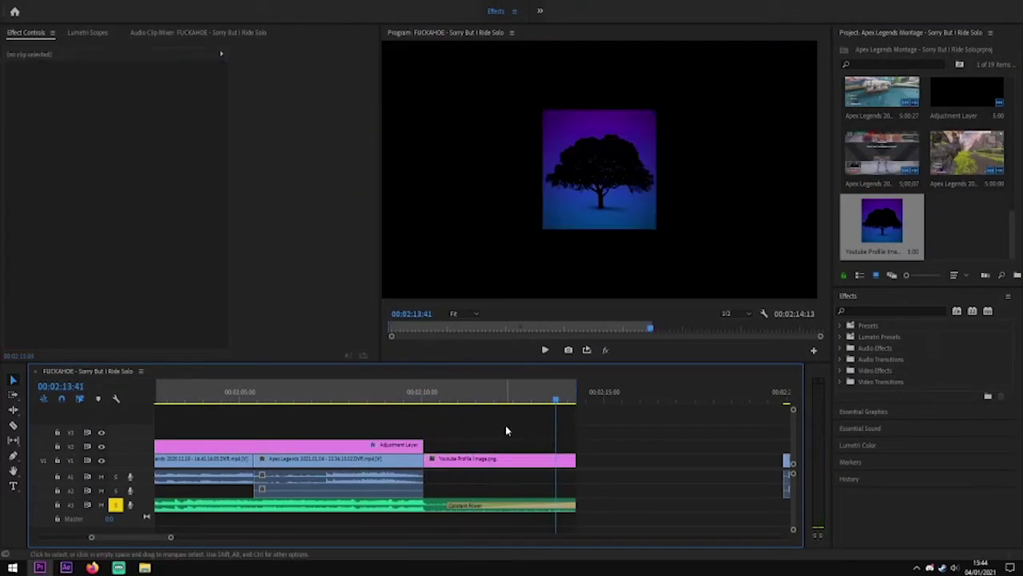
Replace the end image with the Apex Legends logo followed by Youtube Profile Image No Background.png, scaled slightly above 100
key("ctrl+m")
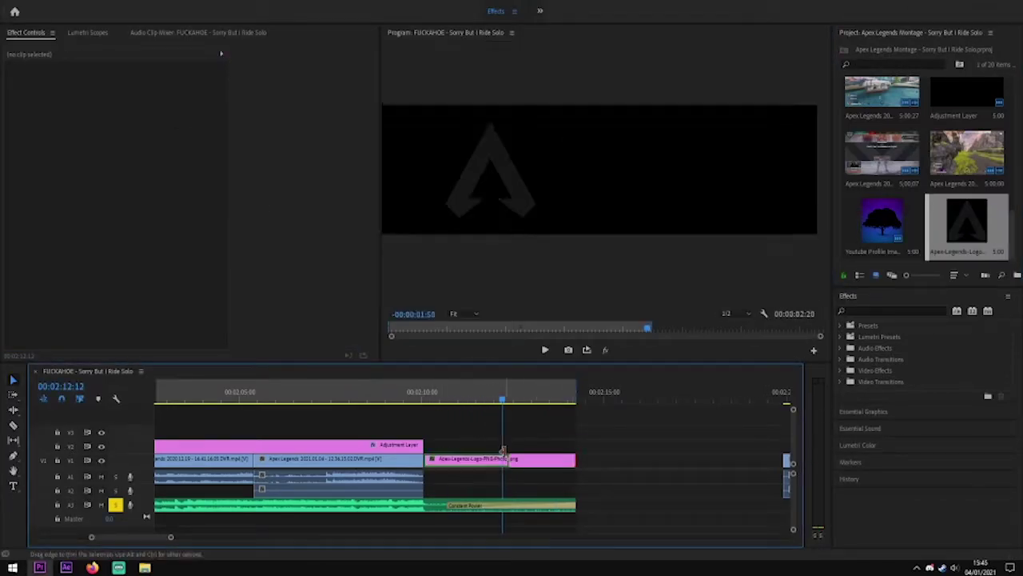
left_click(845, 328)
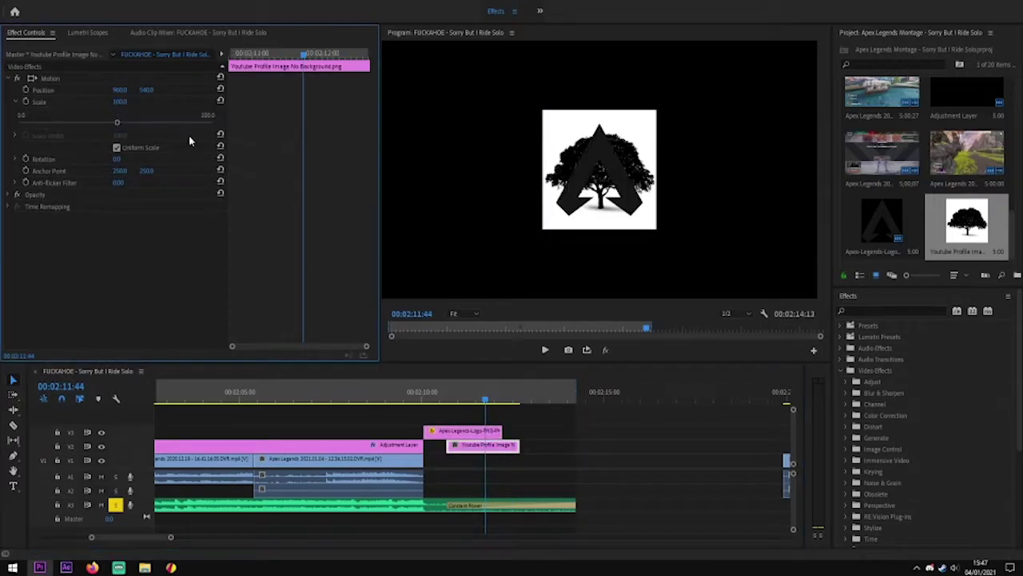
left_click_drag(119, 120, 125, 124)
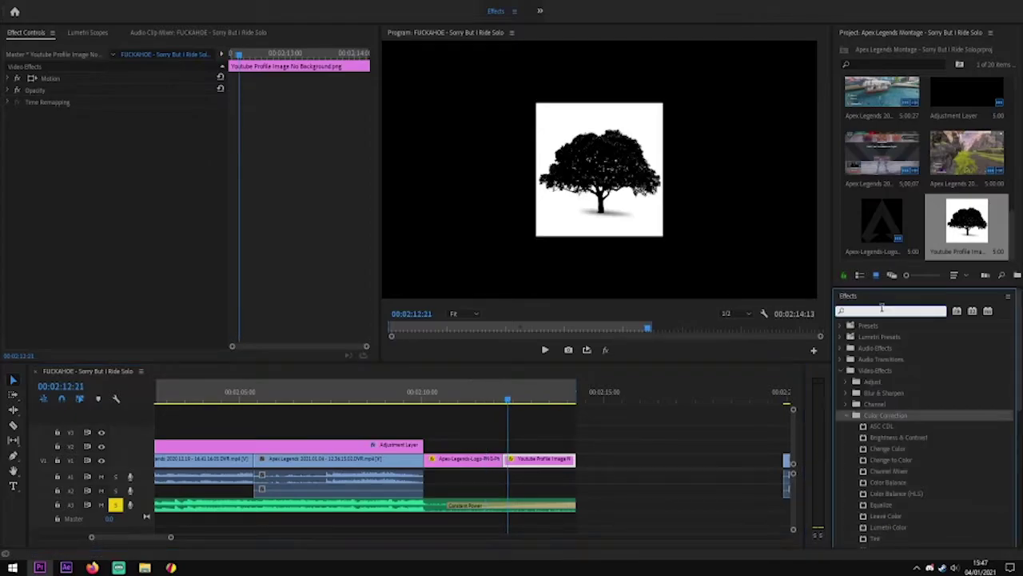
Create a white colour matte named White and apply Lighting Effects to the adjustment layer
left_click(502, 400)
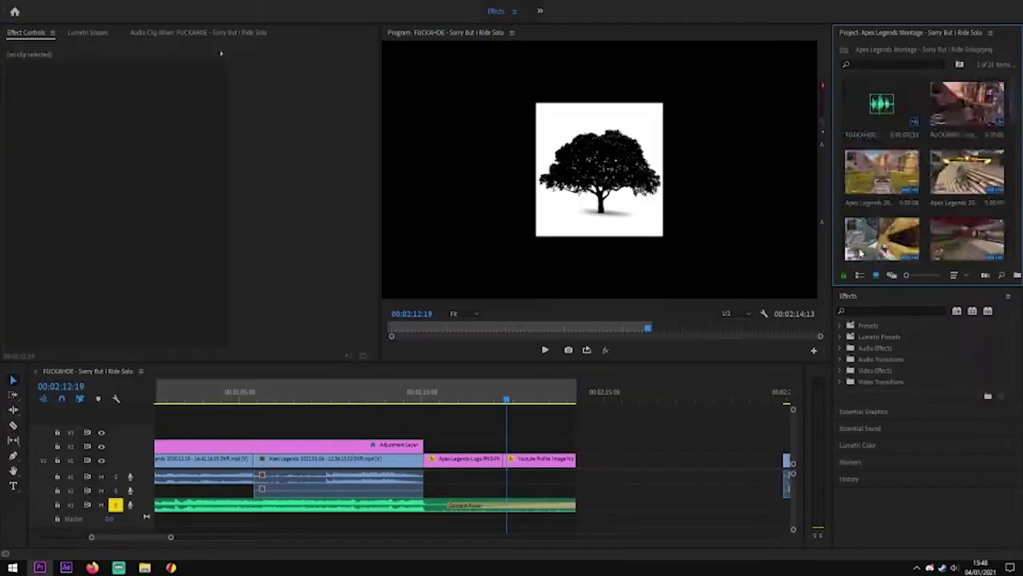
left_click(481, 466, "shift")
left_click(427, 405)
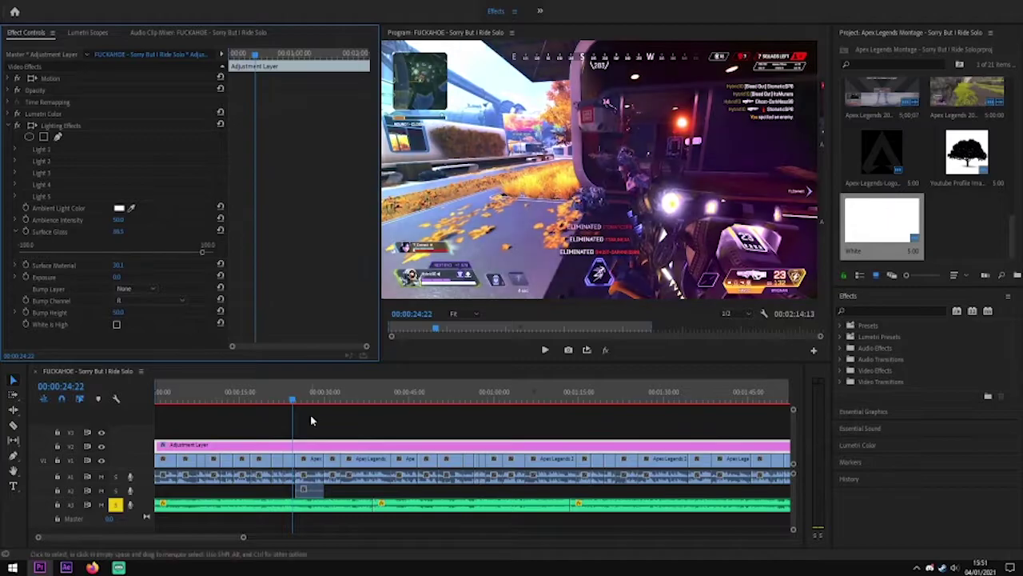
Play the montage from about 00:00:24 to review the lighting effect
left_click(312, 419)
key("space")
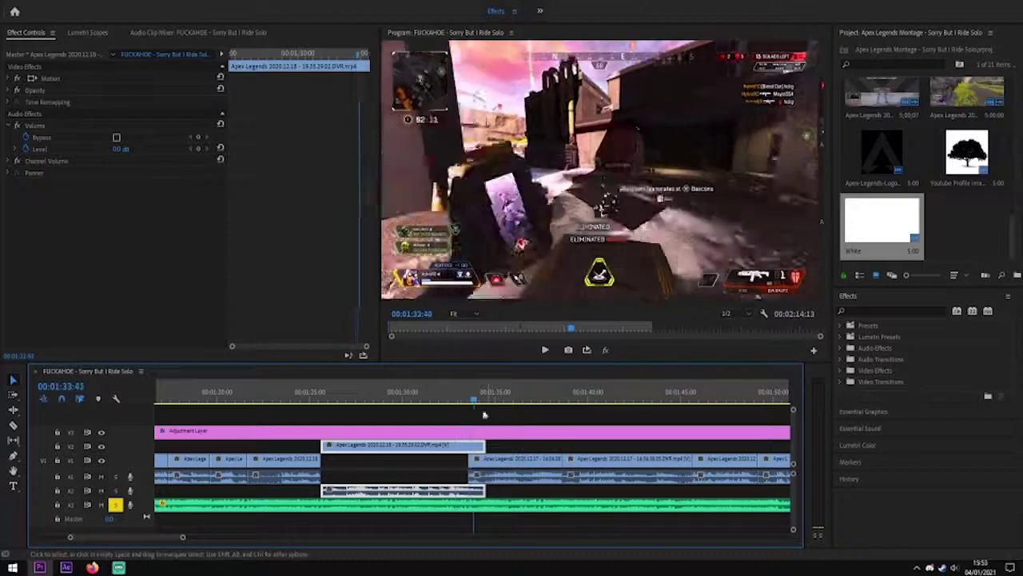
Add an inverted rectangular opacity mask to the overlapping 2020.12.18 clip on V2 at about 00:01:33:36
key("=")
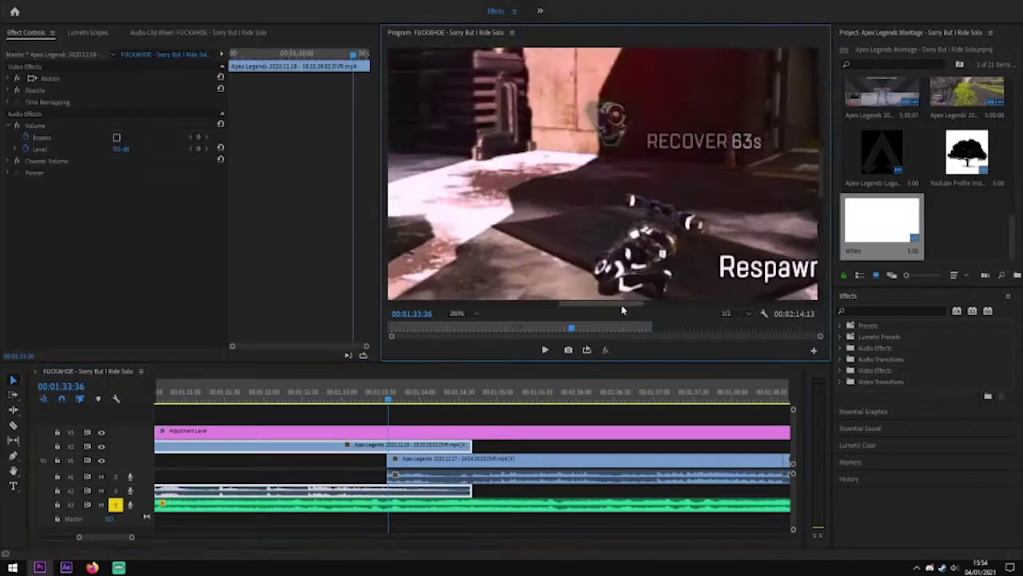
left_click(8, 91)
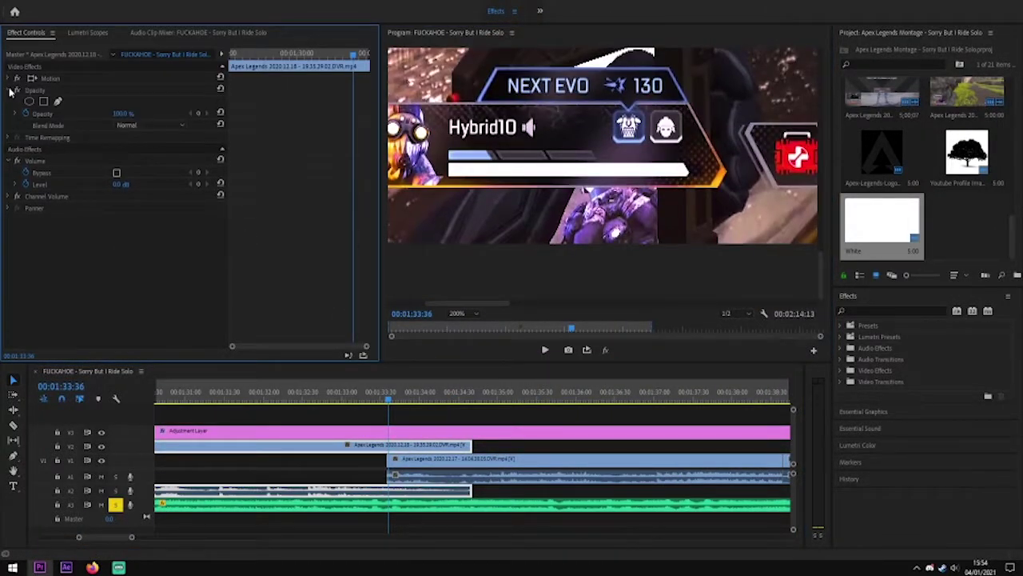
left_click(43, 101)
key("=")
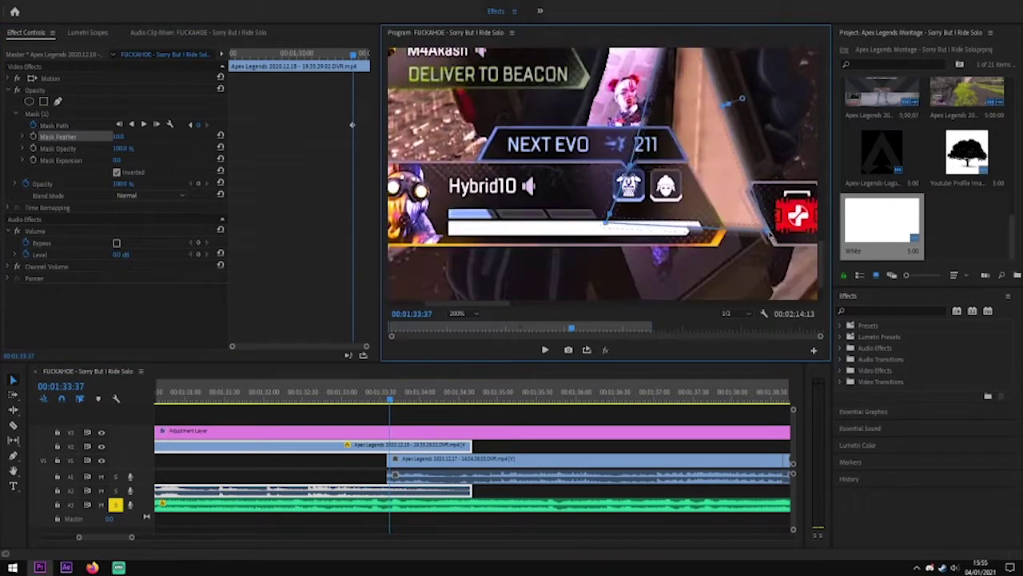
Fit the mask path to the visible opening of the handheld frame at 00:01:33:37 and 00:01:33:36
left_click_drag(734, 200, 742, 107)
scroll(826, 269, "up", 3)
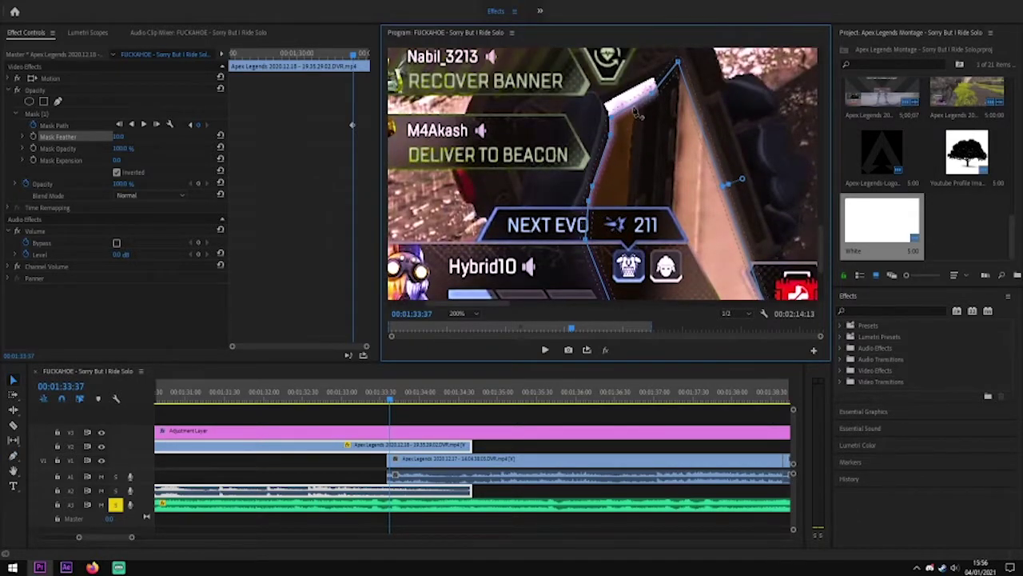
key("Left")
scroll(825, 236, "down", 3)
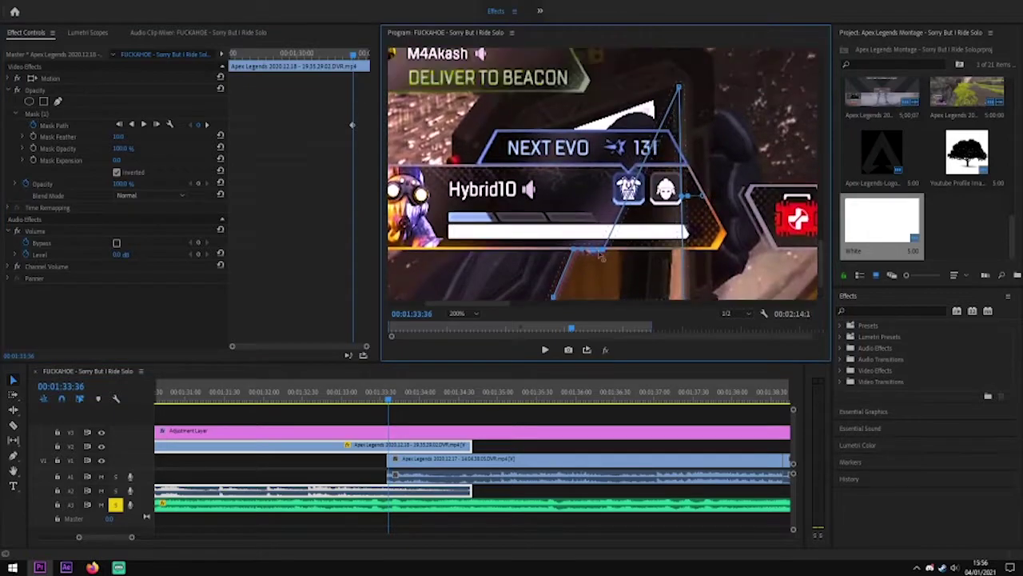
scroll(821, 244, "down", 2)
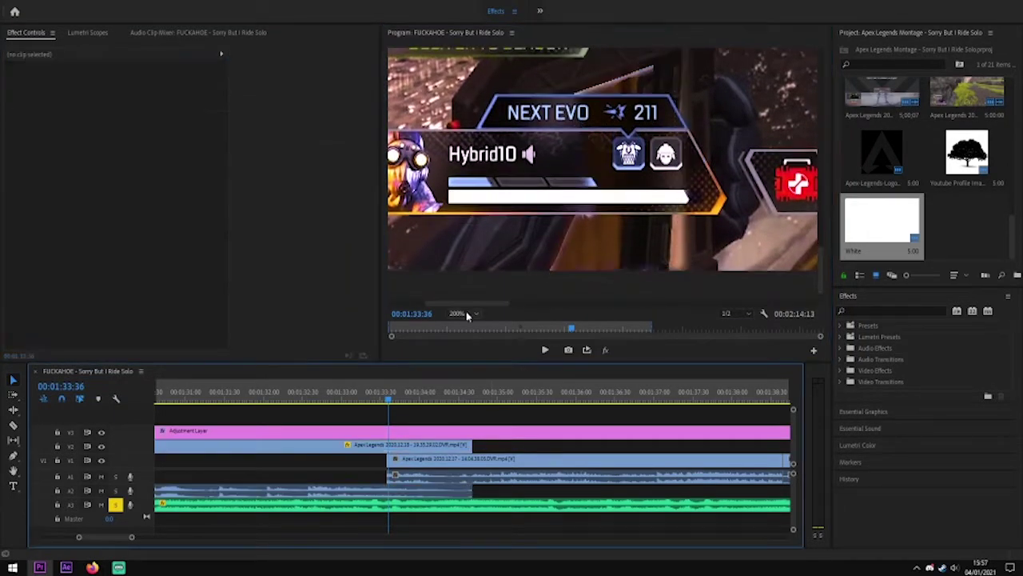
Advance to 00:01:33:38 and reshape the mask path around the handheld frame's opening, following its upper edges and corners
key("Right")
key("Right")
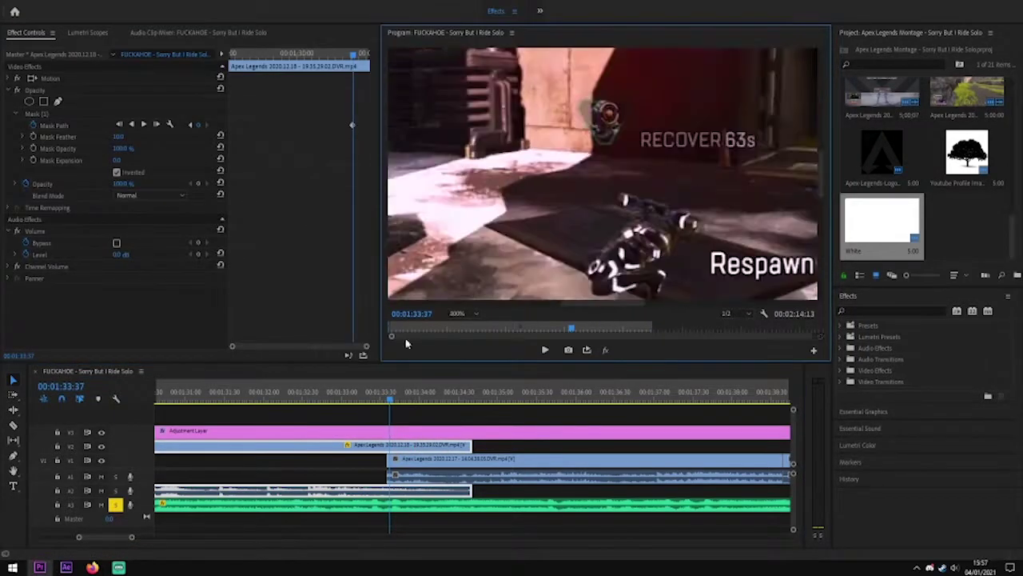
scroll(622, 249, "down", 3)
scroll(622, 248, "down", 4)
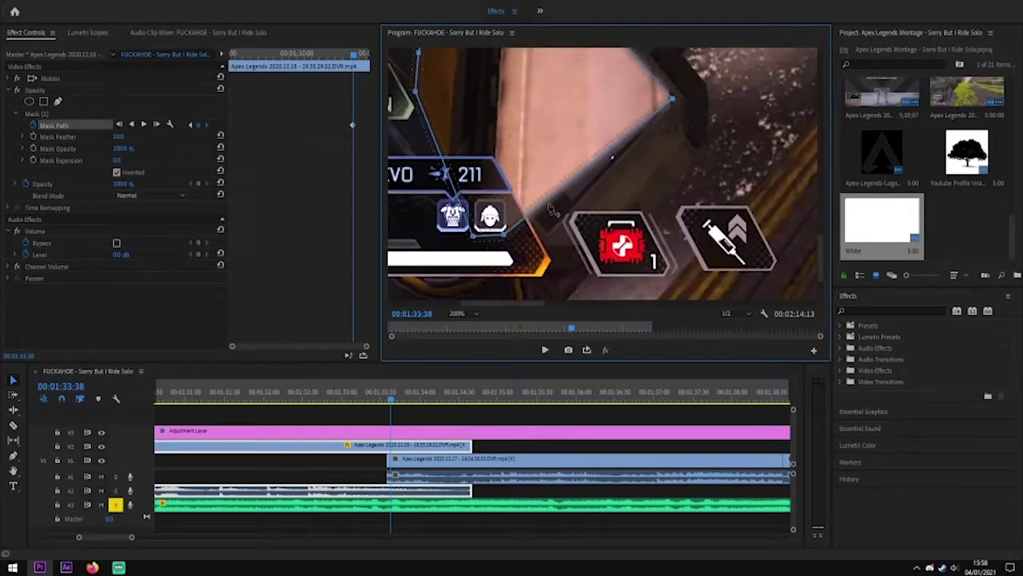
scroll(558, 211, "up", 3)
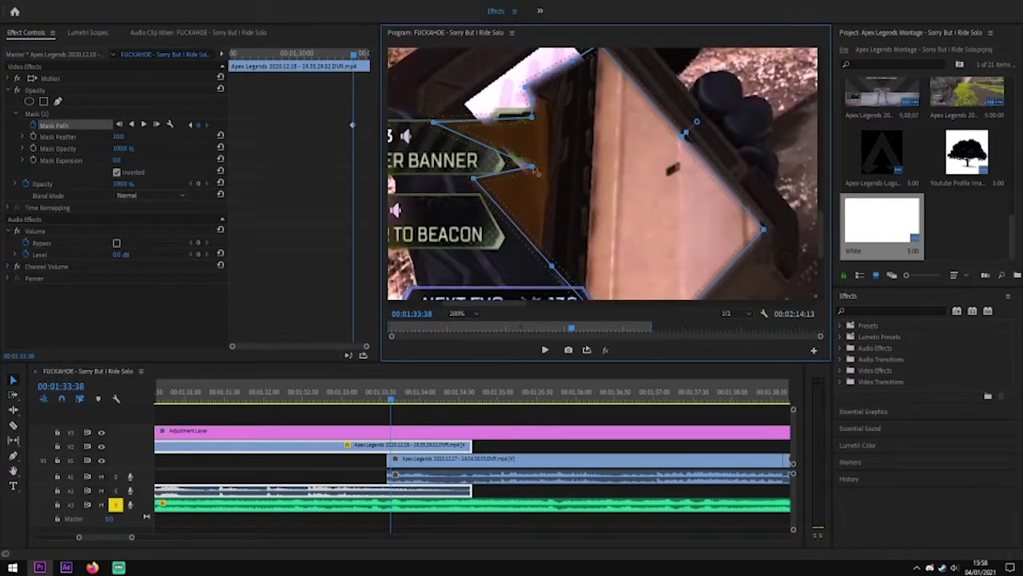
scroll(534, 171, "up", 4)
scroll(537, 227, "down", 3)
scroll(473, 222, "up", 2)
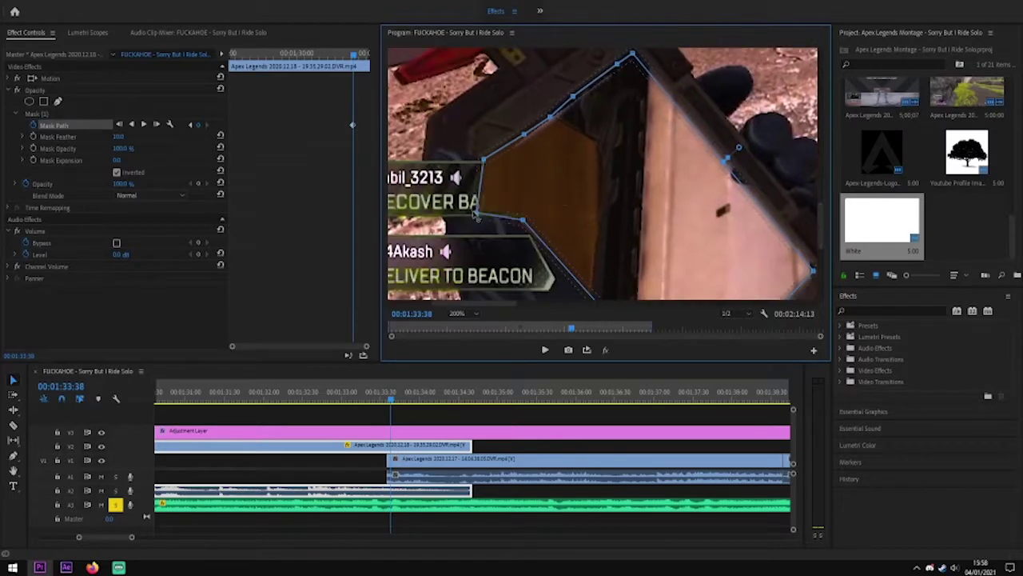
scroll(822, 212, "down", 1)
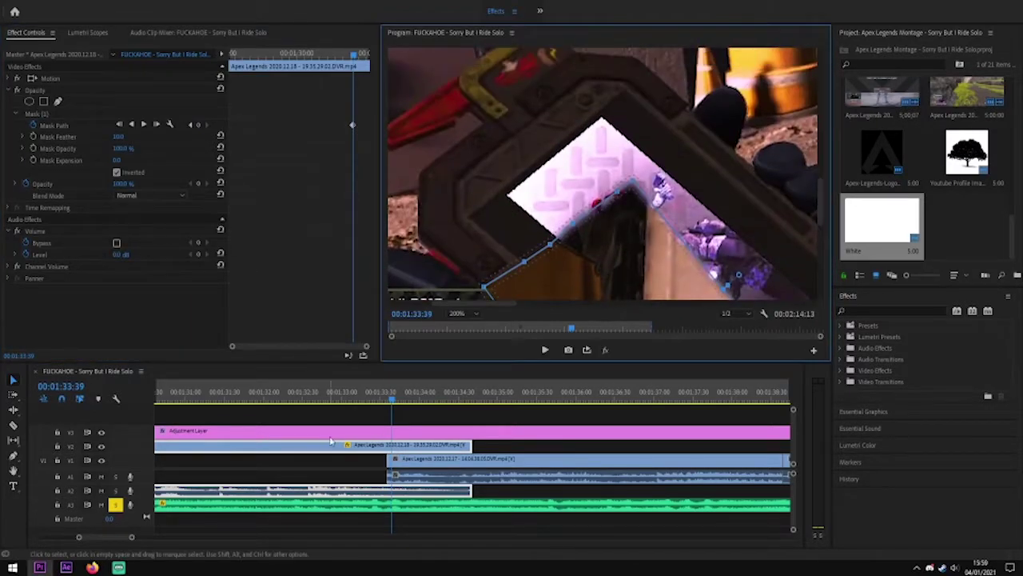
Adjust the mask points to the inner edges of the handheld frame at 00:01:33:39 and 00:01:33:40
left_click_drag(629, 251, 625, 207)
scroll(528, 192, "down", 5)
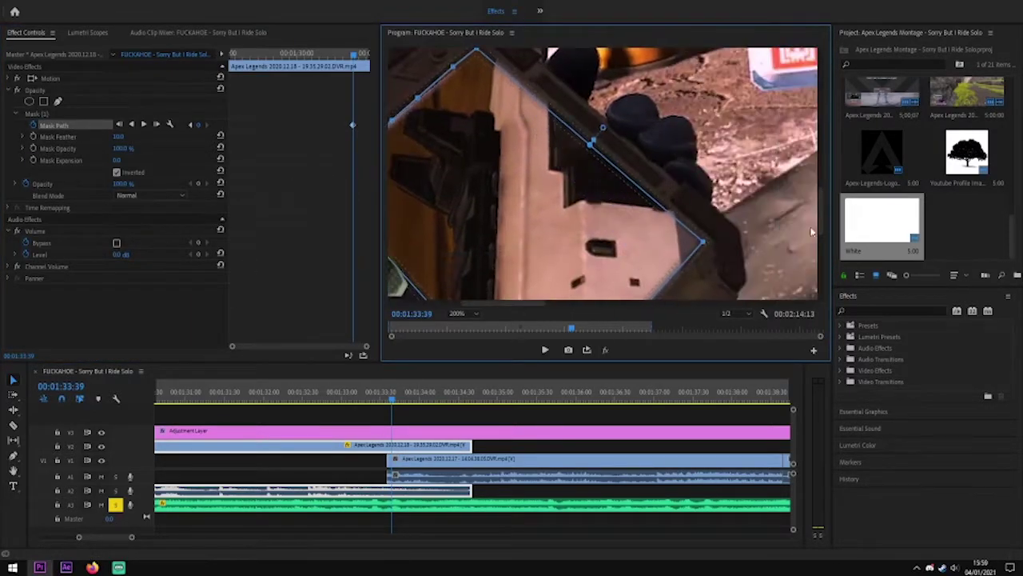
scroll(580, 170, "up", 4)
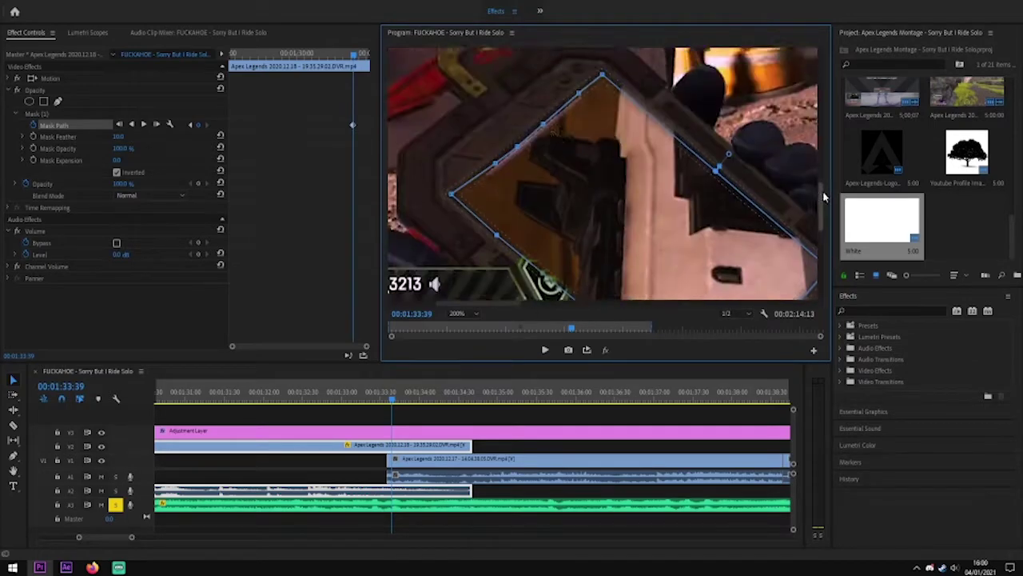
key("Right")
left_click_drag(491, 246, 504, 231)
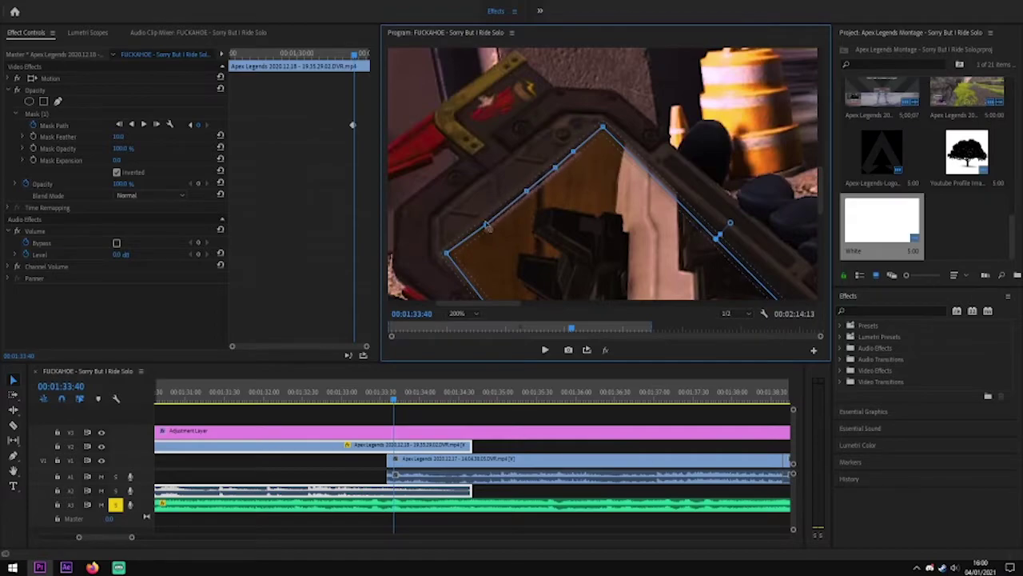
scroll(486, 225, "down", 4)
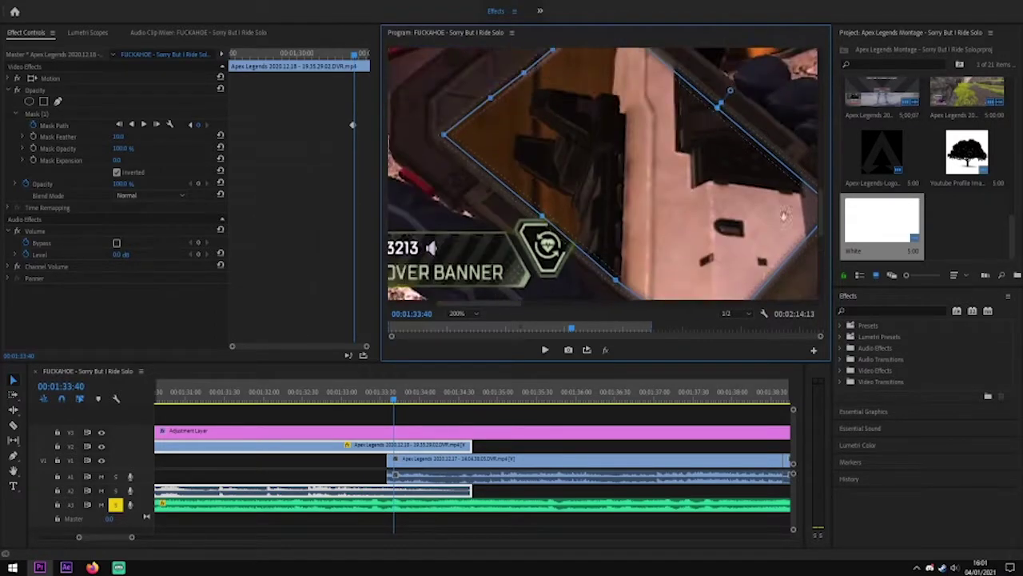
Continue the mask path animation frame by frame from 00:01:33:41 to 00:01:33:43, matching the frame's inner corners
key("Right")
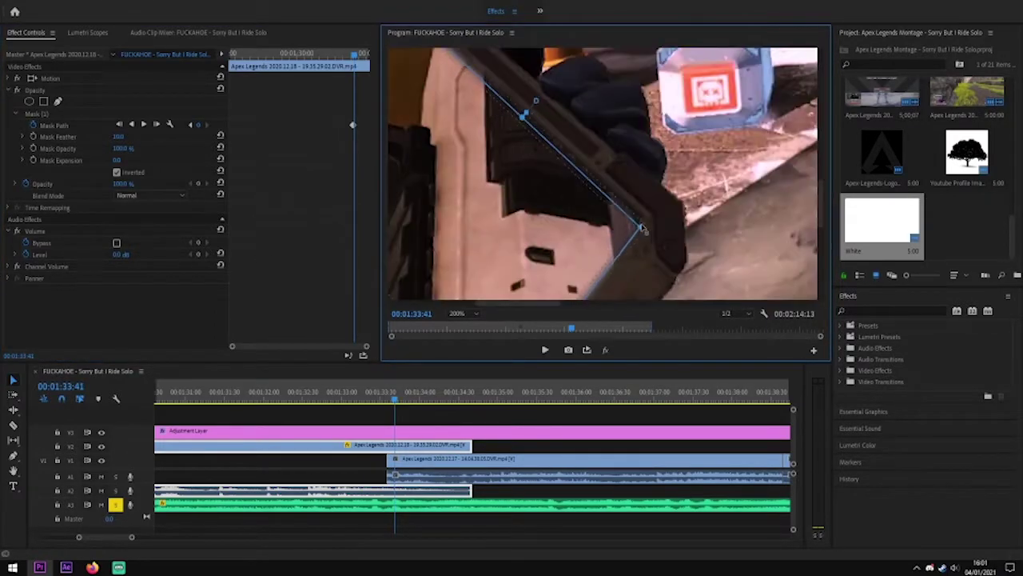
scroll(639, 242, "down", 1)
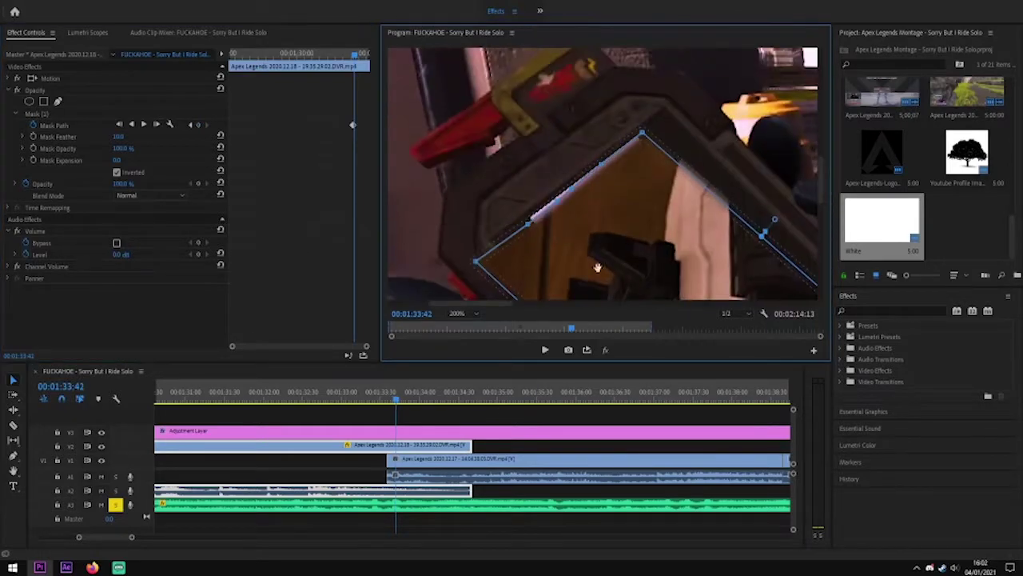
scroll(823, 184, "up", 1)
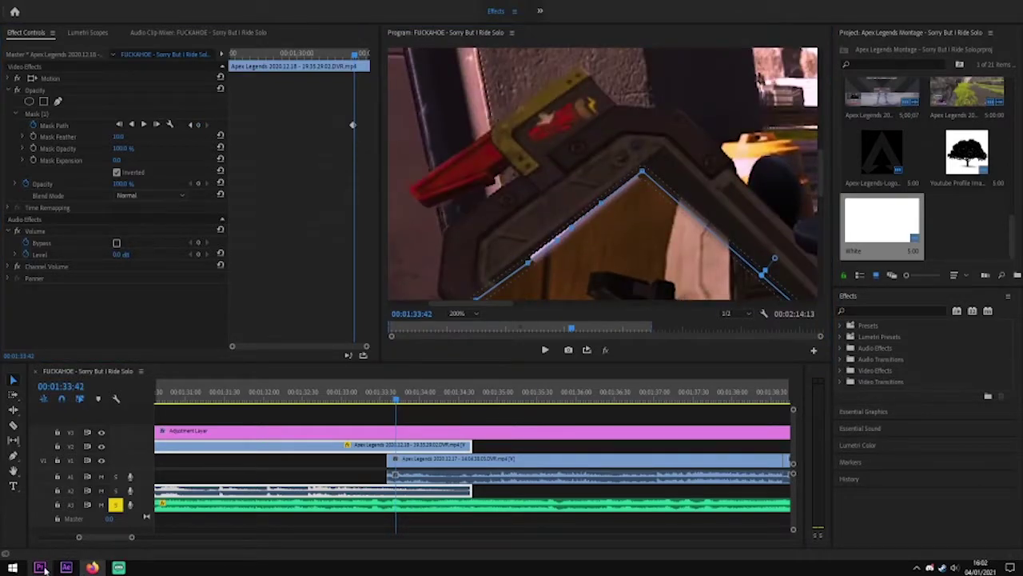
scroll(820, 167, "up", 1)
scroll(567, 187, "down", 2)
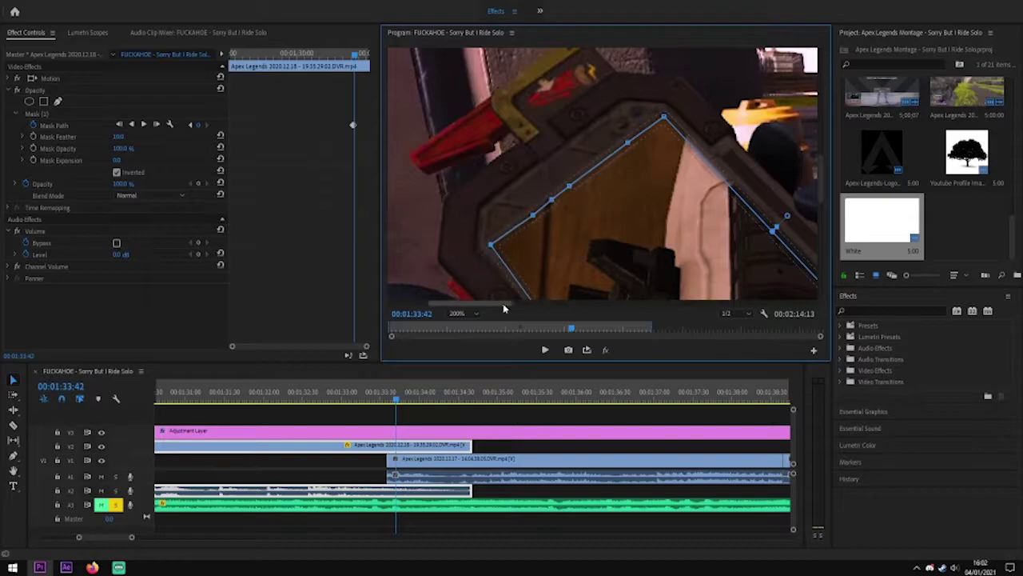
scroll(558, 190, "down", 3)
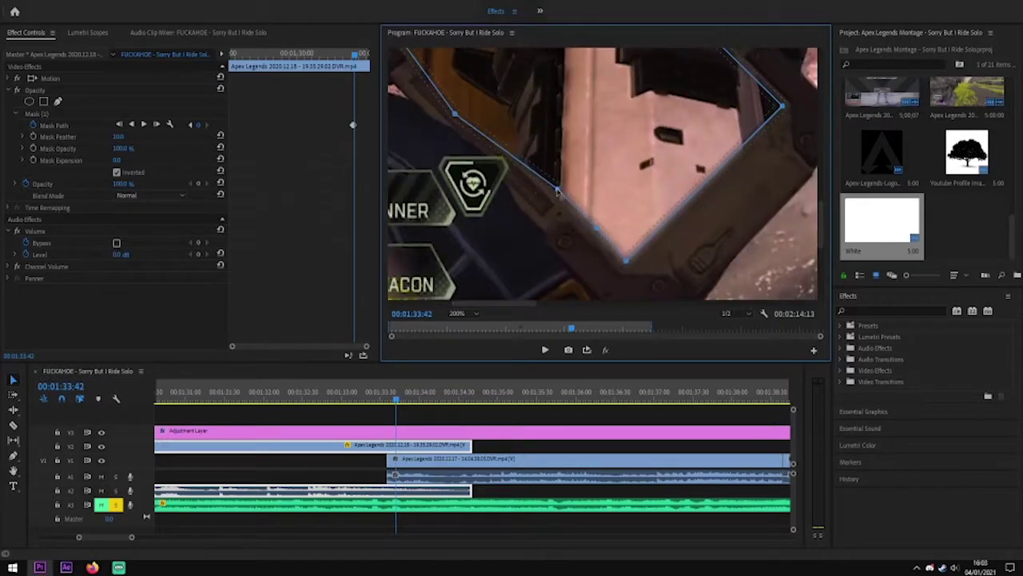
scroll(558, 190, "down", 3)
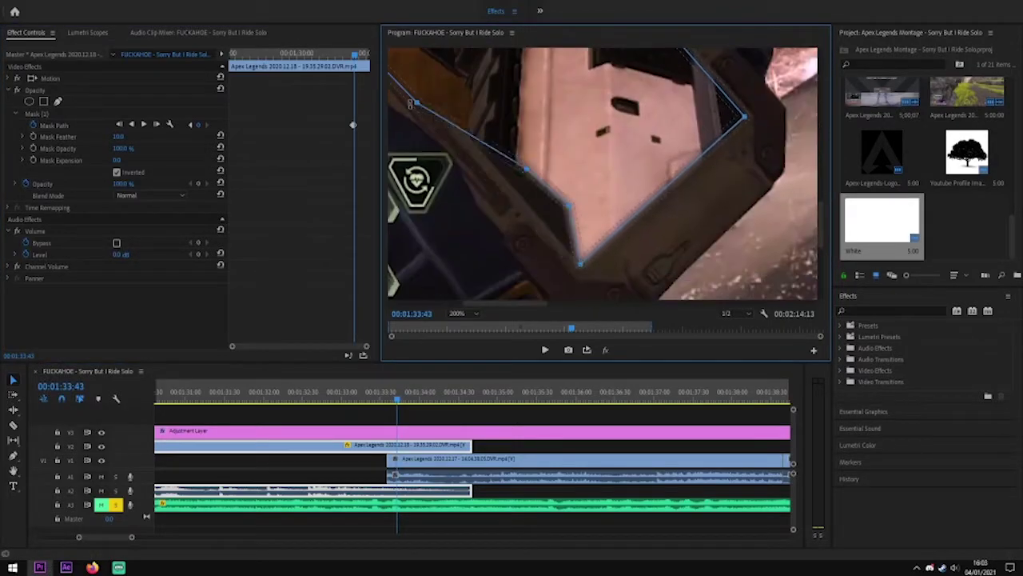
scroll(506, 183, "down", 3)
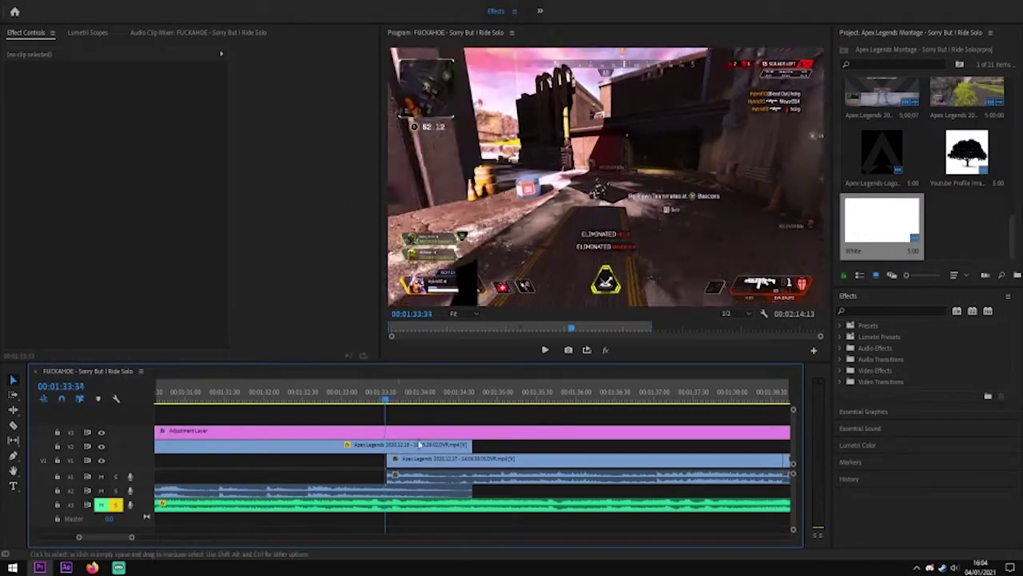
Step through the masked transition frame by frame from about 00:01:33:35 to check how the mask follows the opening
left_click(366, 246)
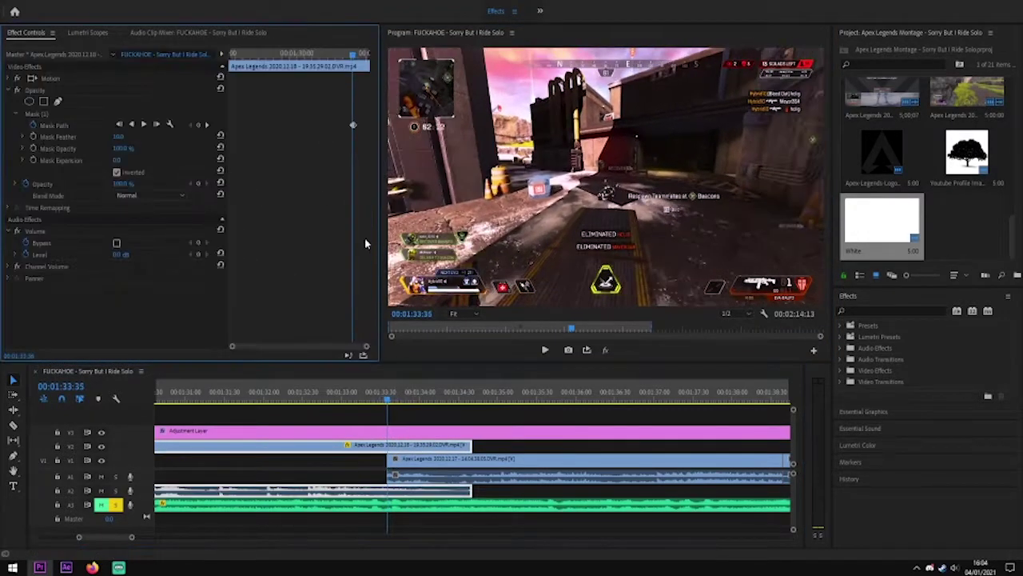
key("Right")
key("Right")
key("Right")
key("Right")
key("Right")
key("Right")
key("Right")
key("Right")
key("Right")
key("Right")
Set the mask feather to 1.0 and reshape the mask around the opening at 00:01:33:44 and 00:01:33:45
left_click(430, 456)
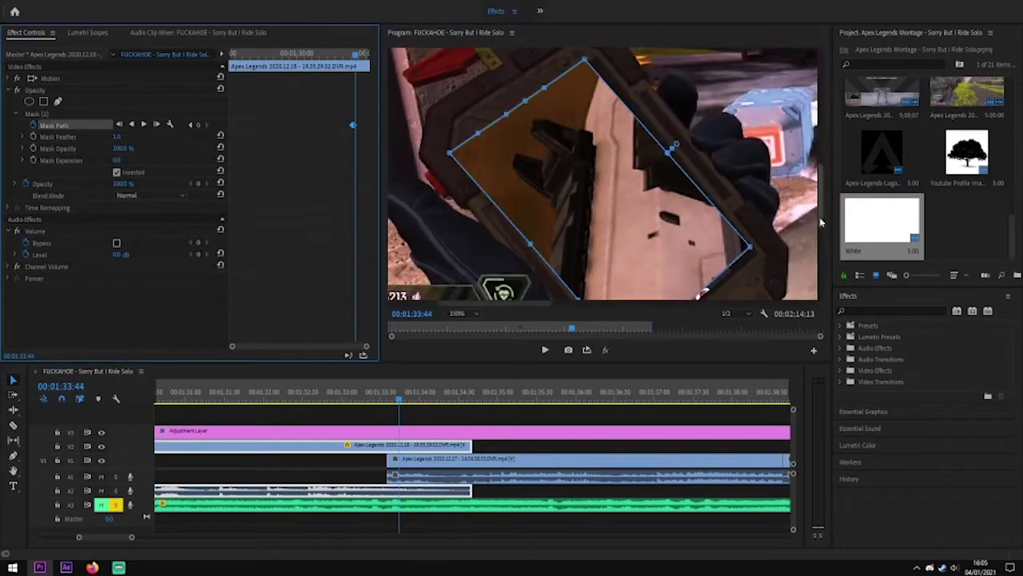
scroll(802, 235, "down", 3)
scroll(582, 184, "up", 5)
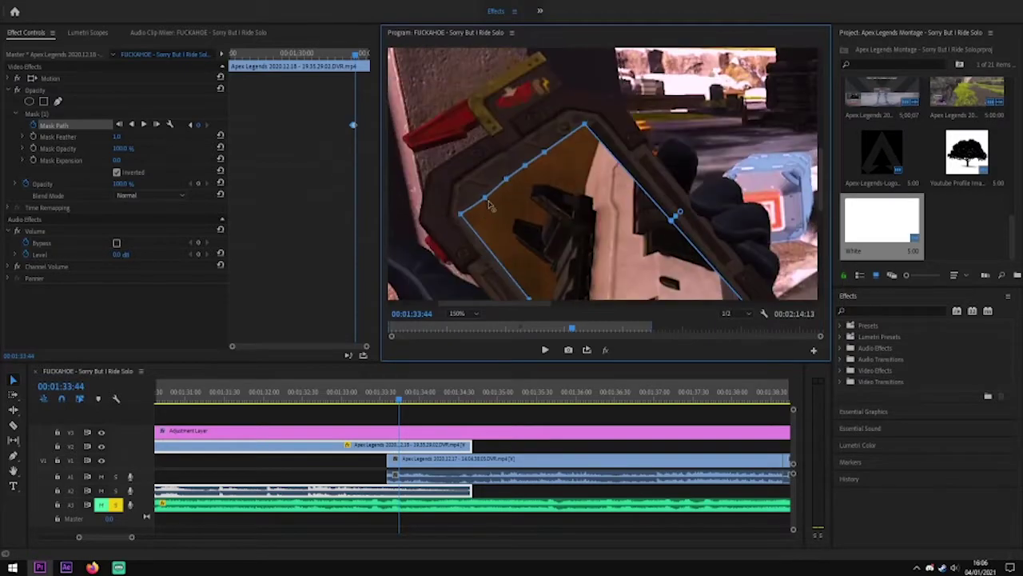
key("Right")
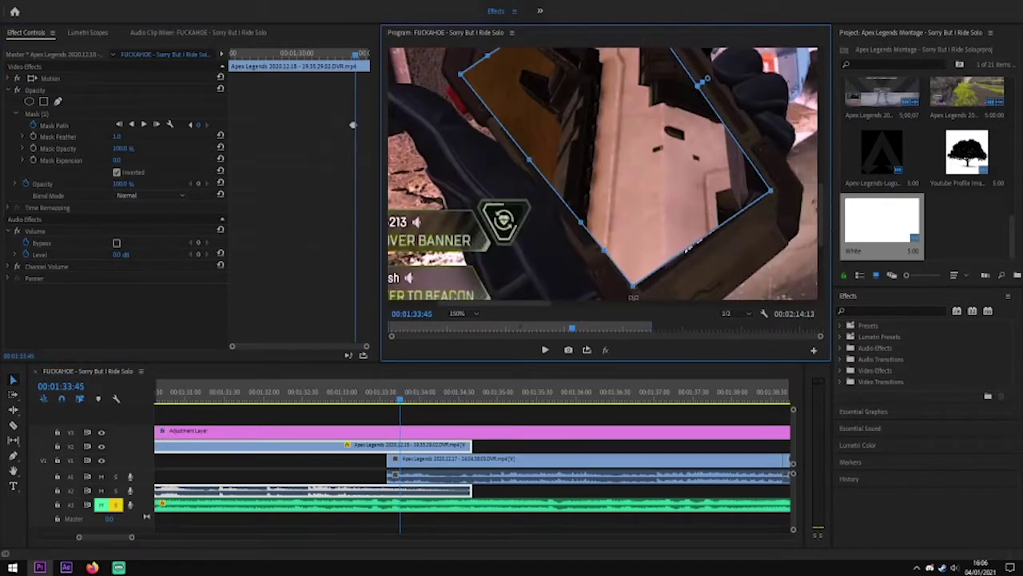
scroll(551, 160, "up", 2)
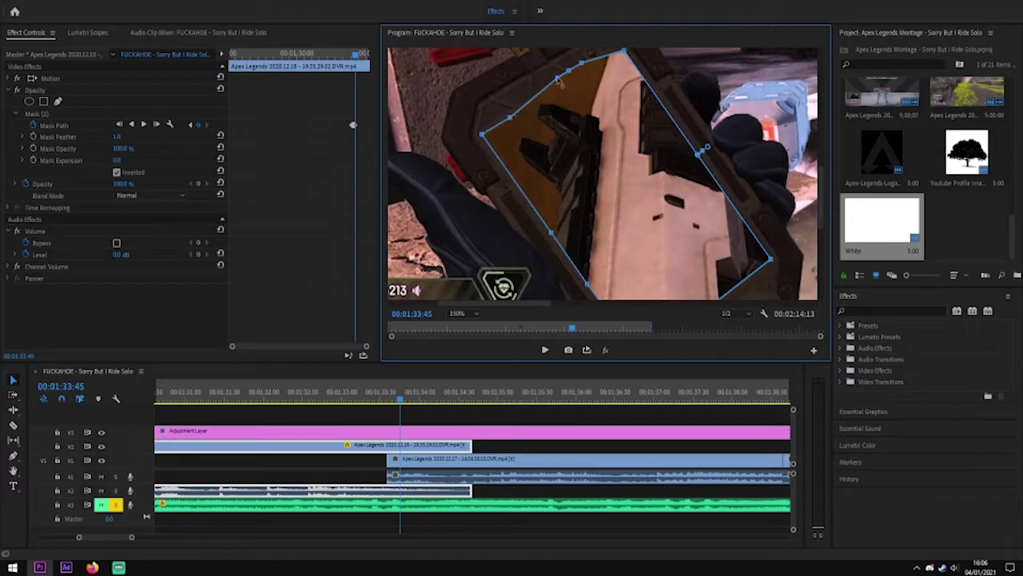
scroll(656, 272, "up", 2)
Move the mask points onto the inner edges of the tilted handheld frame at 00:01:33:46
key("Right")
scroll(654, 250, "down", 5)
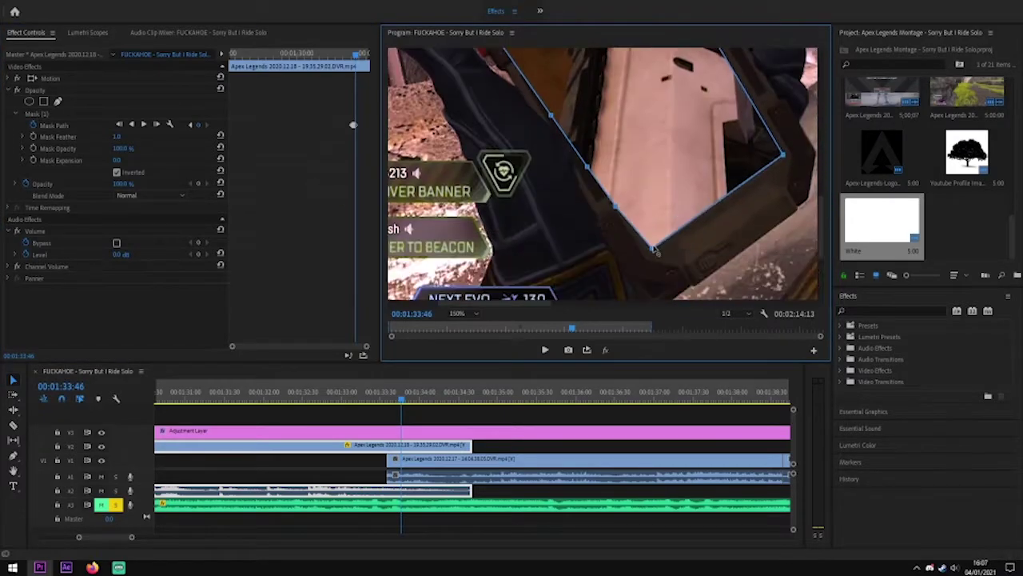
scroll(512, 137, "up", 4)
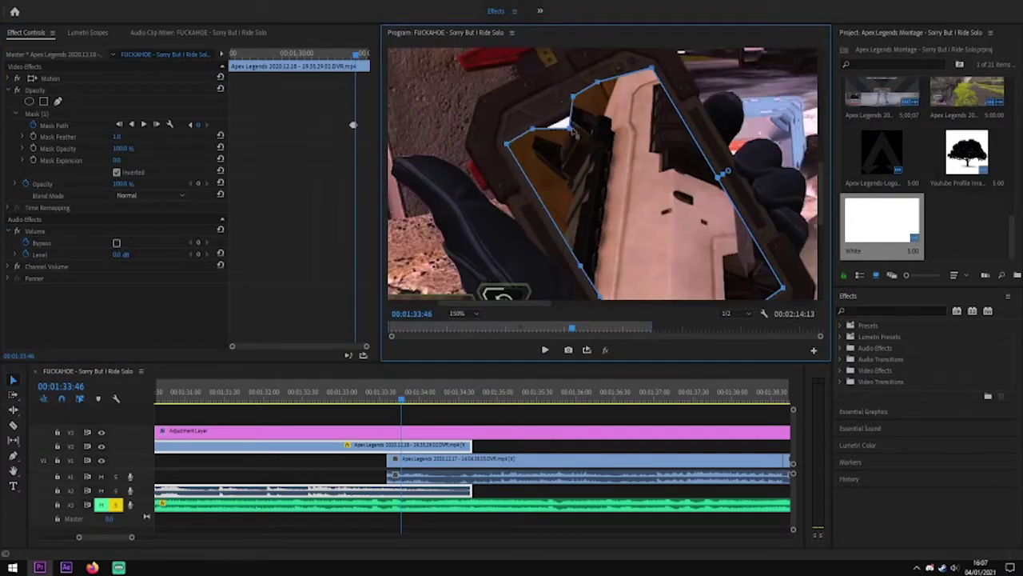
left_click(113, 566)
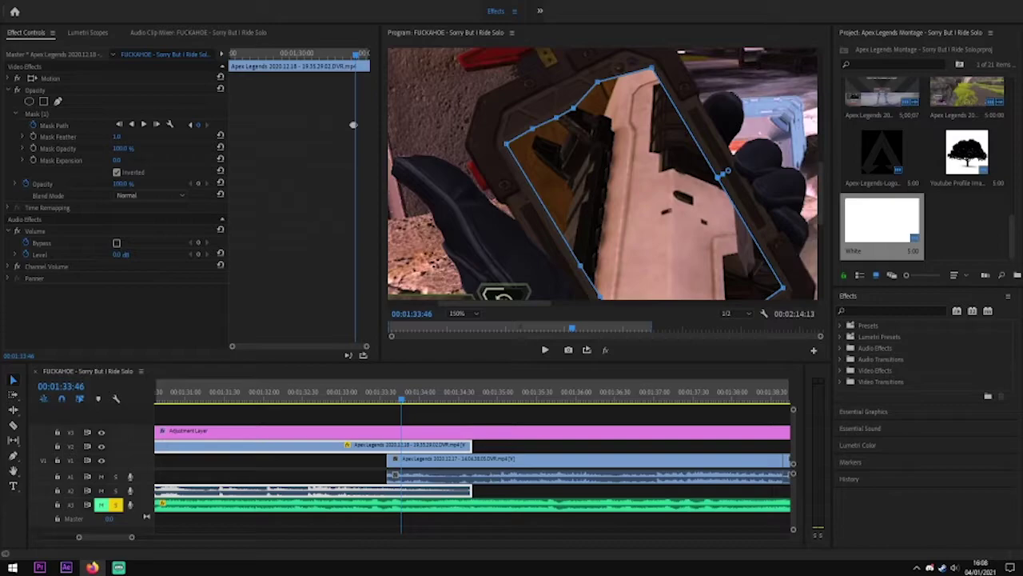
left_click(663, 116)
Keep the mask path aligned with the handheld frame's opening at 00:01:33:47 and 00:01:33:48
key("Right")
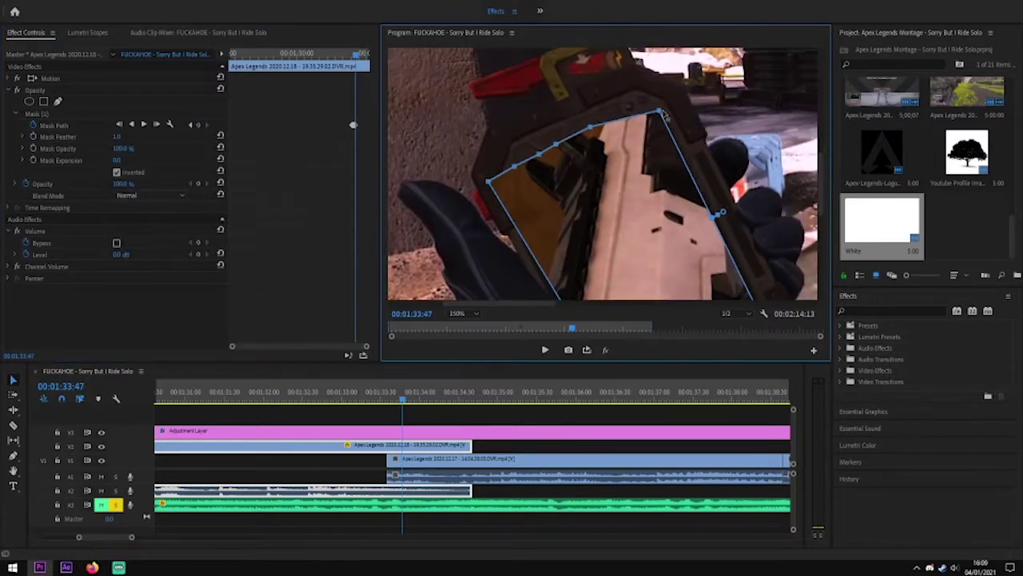
scroll(663, 116, "down", 3)
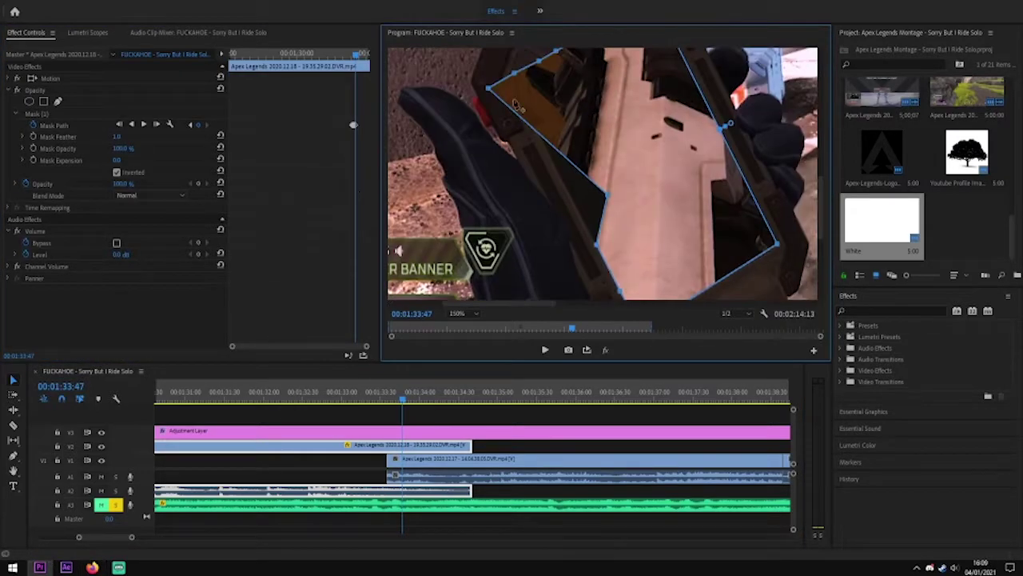
scroll(557, 152, "up", 3)
key("Right")
scroll(626, 117, "down", 3)
scroll(530, 164, "up", 3)
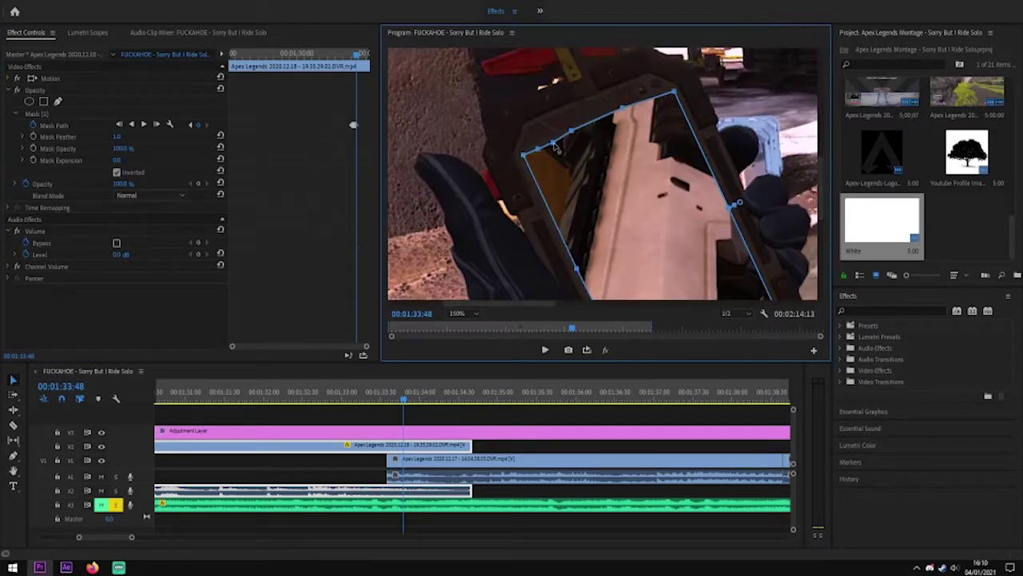
key("Right")
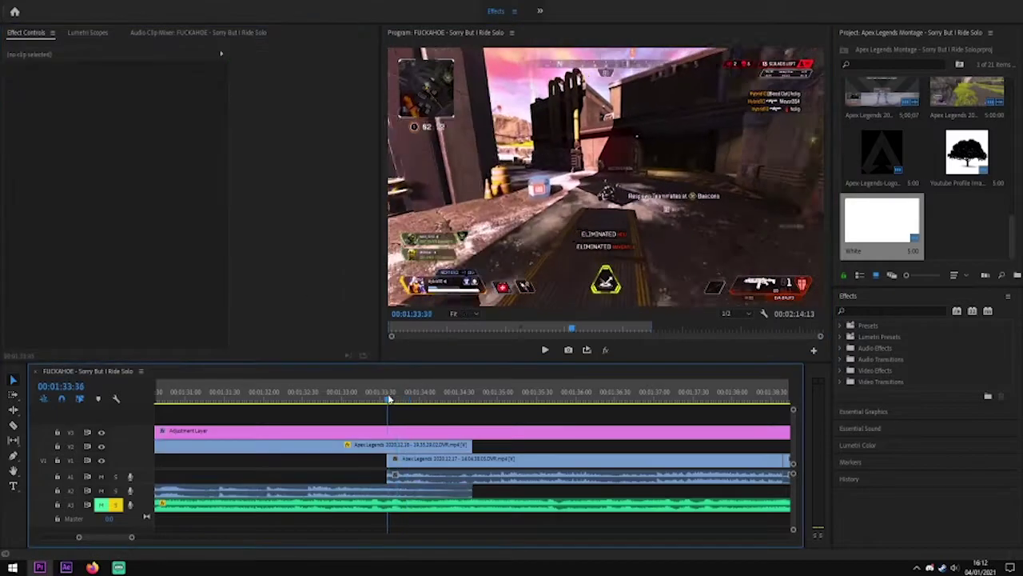
Fit the mask to the handheld frame's opening through 00:01:34:40 and correct its upper edge around 00:01:34:35
left_click_drag(388, 400, 473, 407)
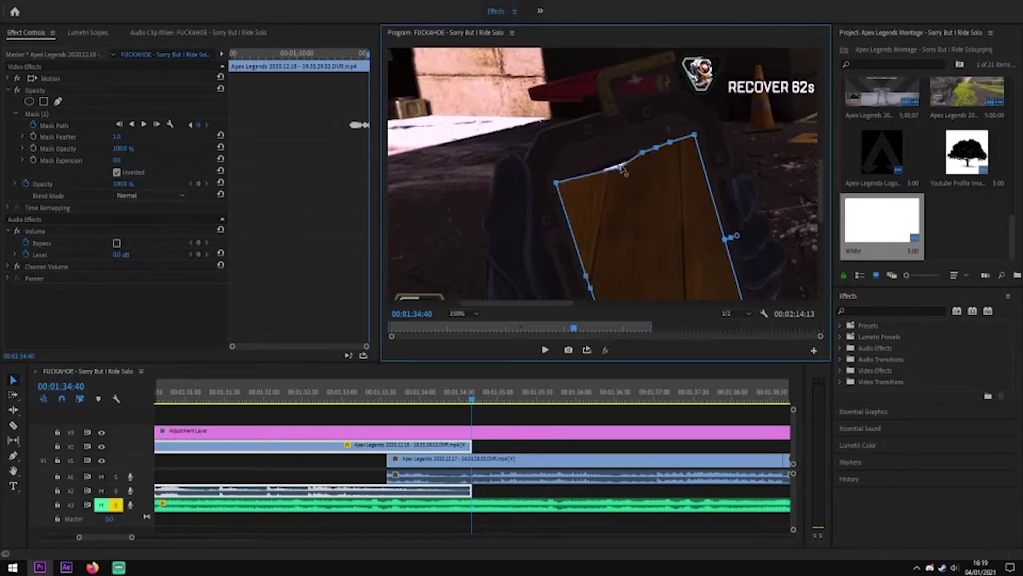
left_click(474, 416)
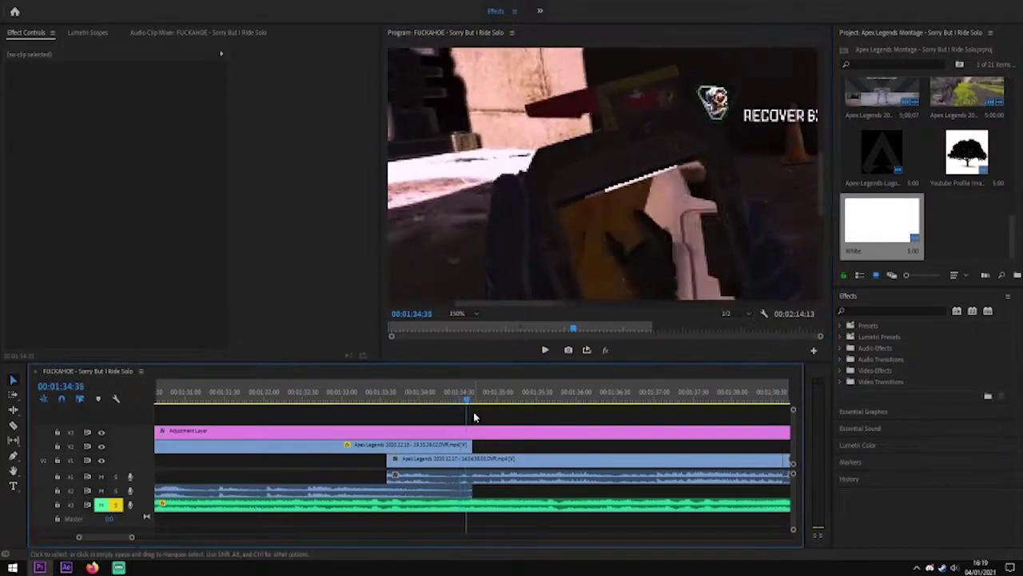
left_click(456, 444)
left_click(665, 141)
left_click(330, 276)
key("Left")
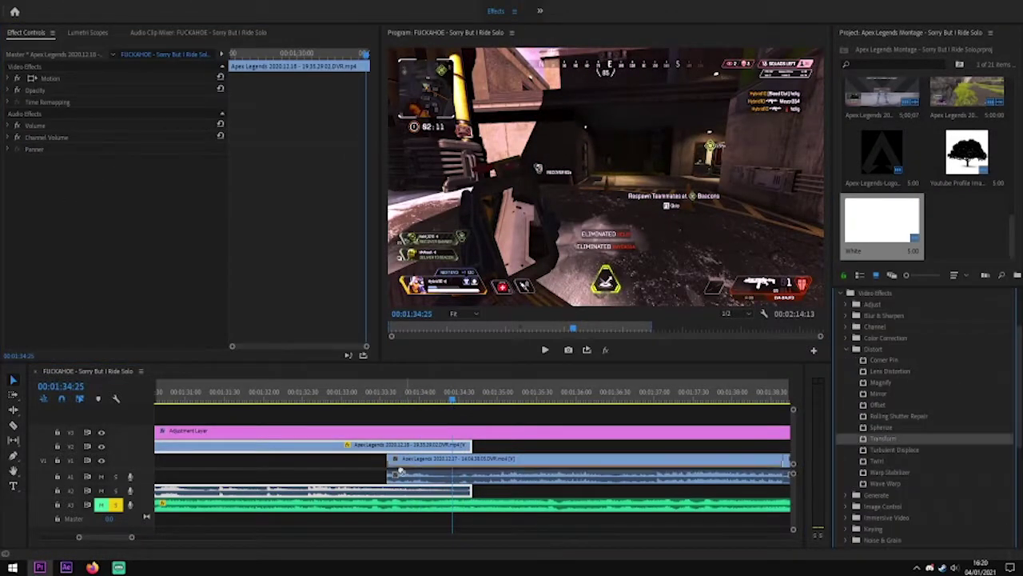
Keyframe the masked clip's Motion position and scale so it zooms through the opening, with scale at 1000 at 00:01:34:36
left_click_drag(400, 472, 118, 256)
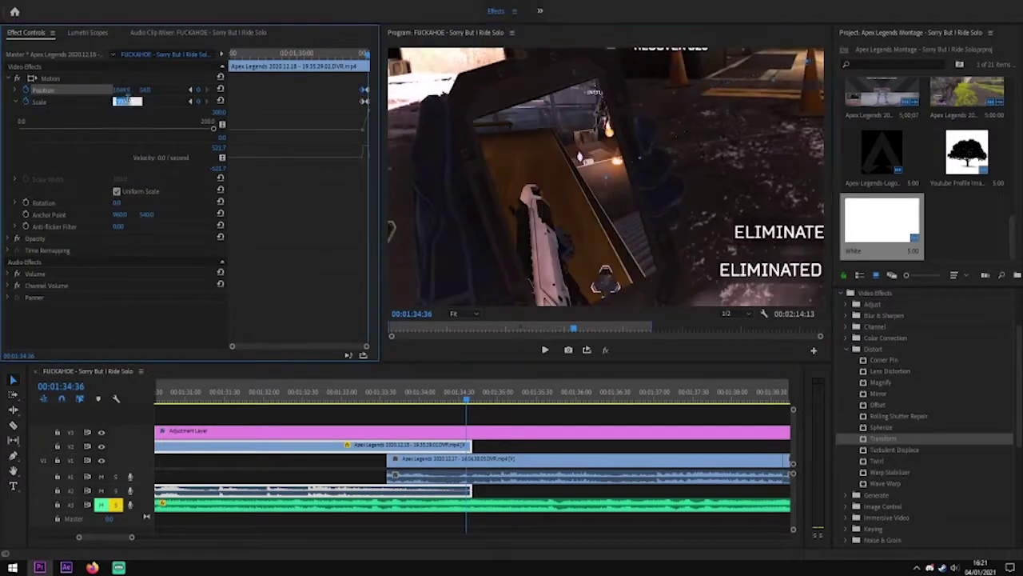
left_click(600, 171)
left_click_drag(599, 171, 695, 198)
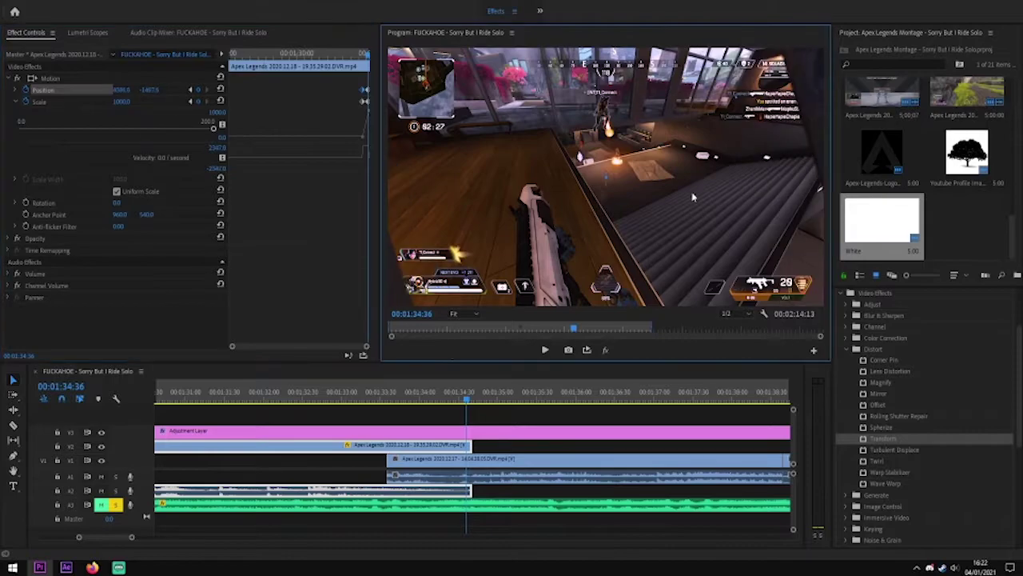
Retime the zoom's scale keyframes and shape the easing curves of both scale and position
left_click_drag(365, 103, 361, 104)
left_click_drag(297, 155, 356, 154)
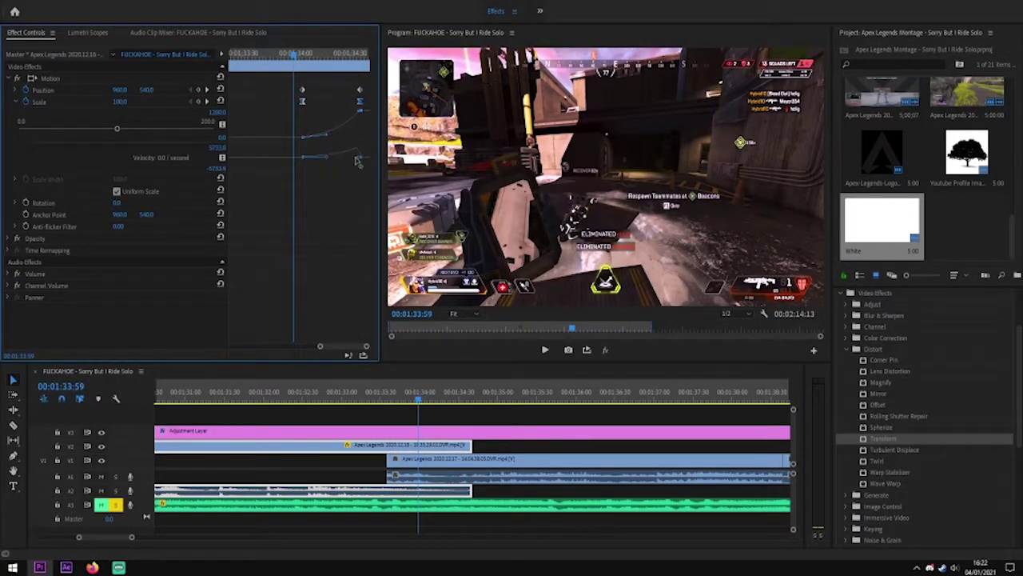
left_click(16, 89)
left_click(303, 90)
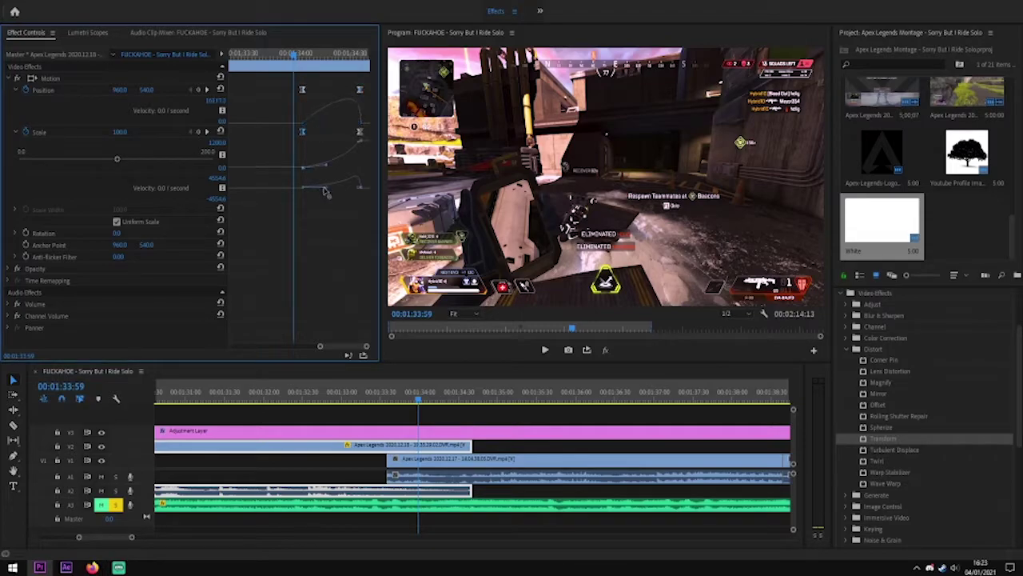
Play and scrub through the masked zoom transition from about 00:01:33:26 to check its motion
key("space")
left_click(370, 399)
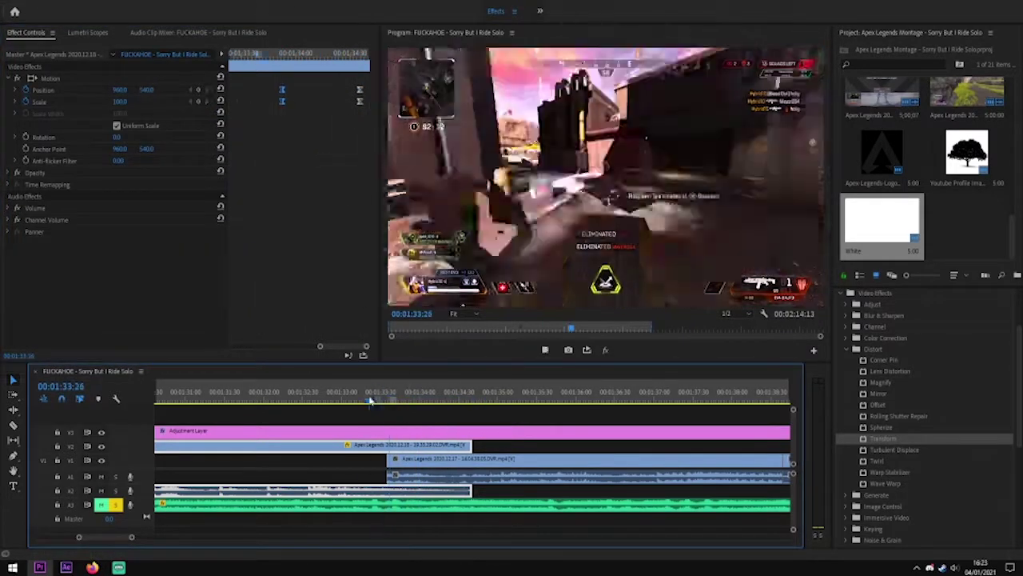
key("space")
left_click_drag(472, 400, 427, 403)
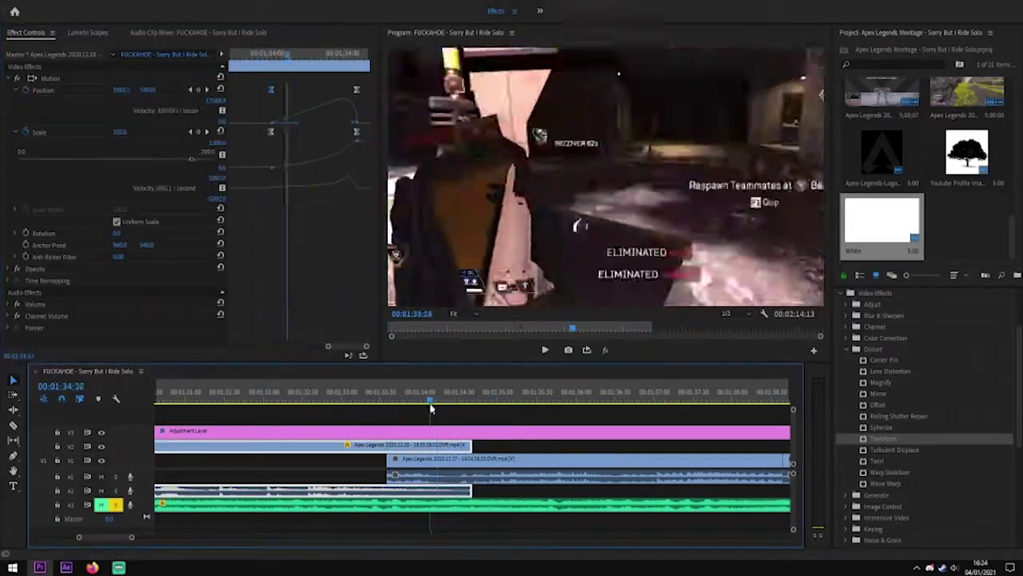
left_click(441, 418)
Review the clips following the transition by playing the montage from about 00:01:35:42
key("minus")
key("minus")
key("minus")
left_click(499, 397)
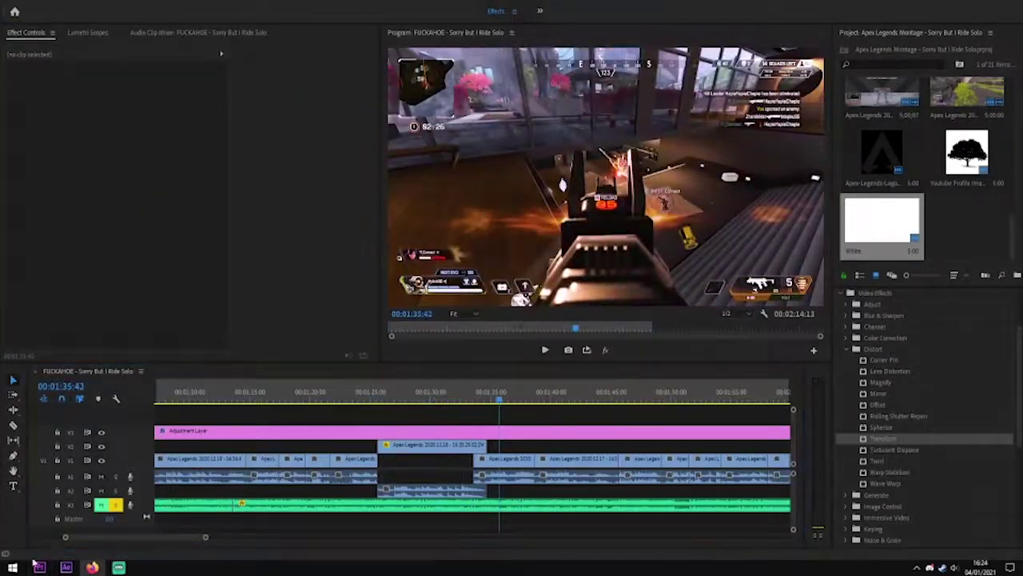
key("minus")
key("minus")
key("space")
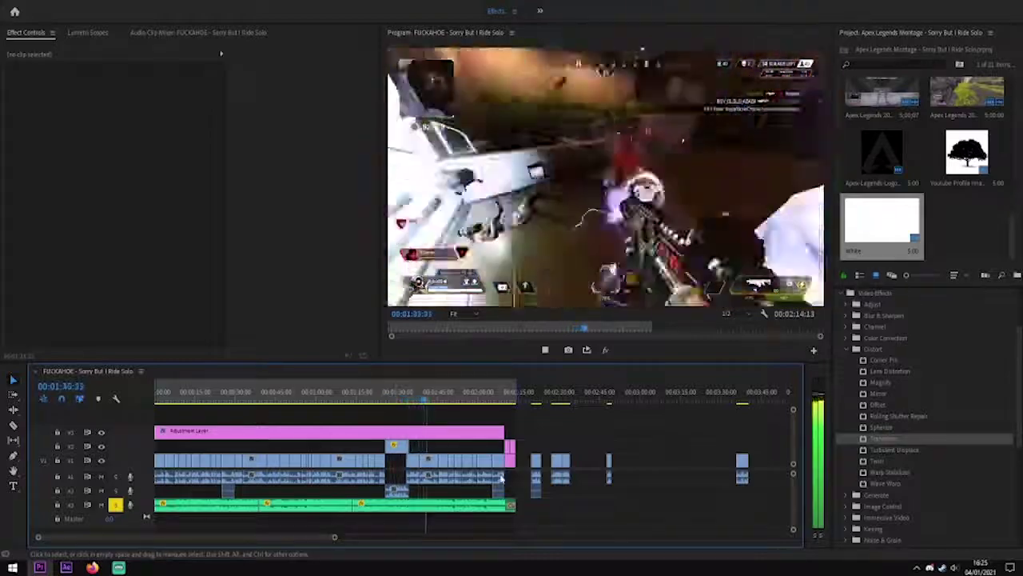
Lower the volume level of the sniper clip around 00:00:08:39 to -6.0 dB and listen to it
left_click_drag(334, 547, 79, 537)
left_click(415, 392)
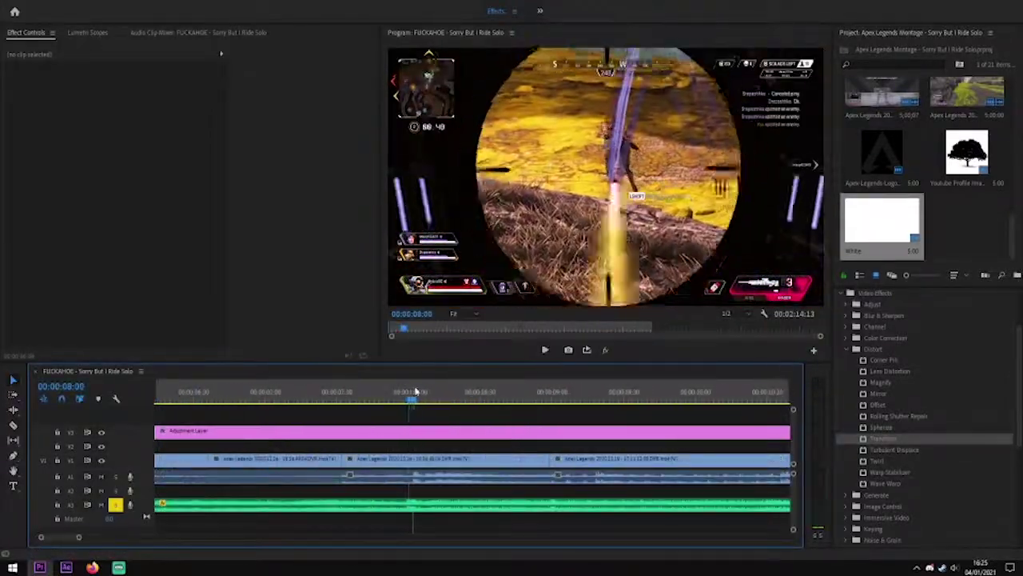
left_click(416, 458)
key("minus")
left_click(242, 458)
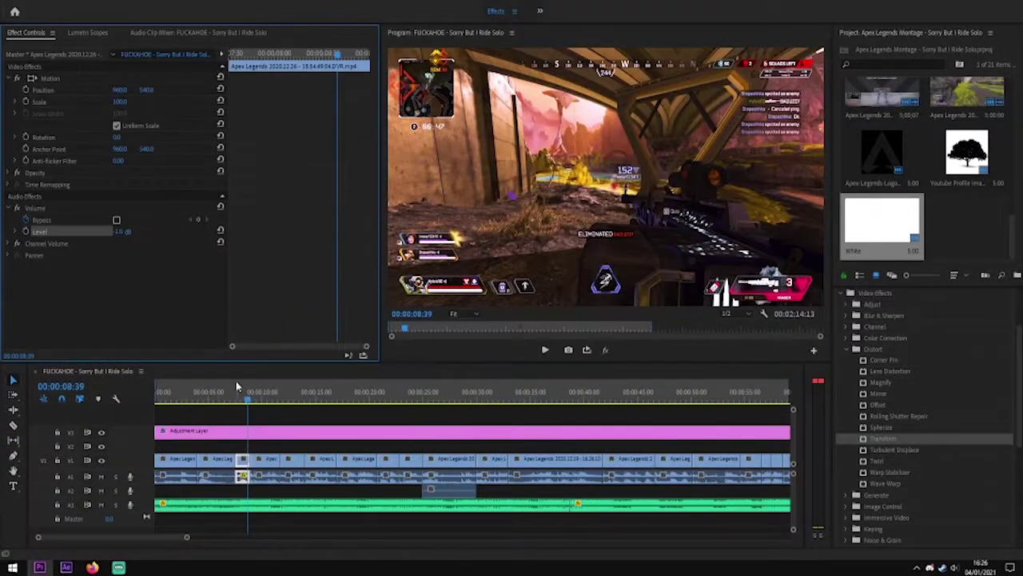
key("space")
key("minus")
key("minus")
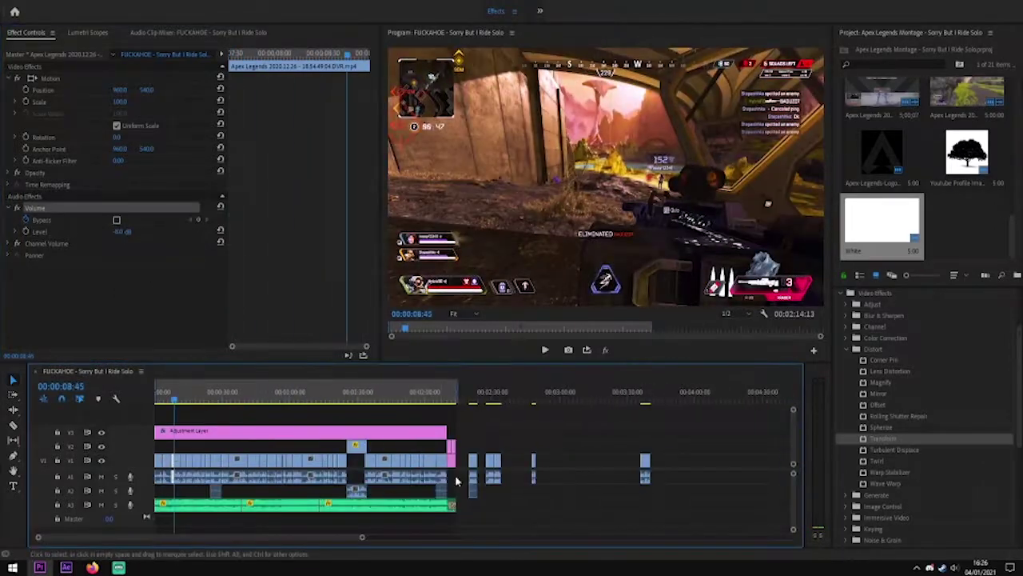
Apply the sniper clip's volume setting to the montage's other gameplay clips
left_click(318, 524)
key("Home")
left_click_drag(312, 537, 279, 543)
Add a Transform effect with shutter angle 200 to the sniper clip and keyframe its scale from 00:00:08:00
key("equal")
key("equal")
key("equal")
left_click_drag(170, 404, 460, 399)
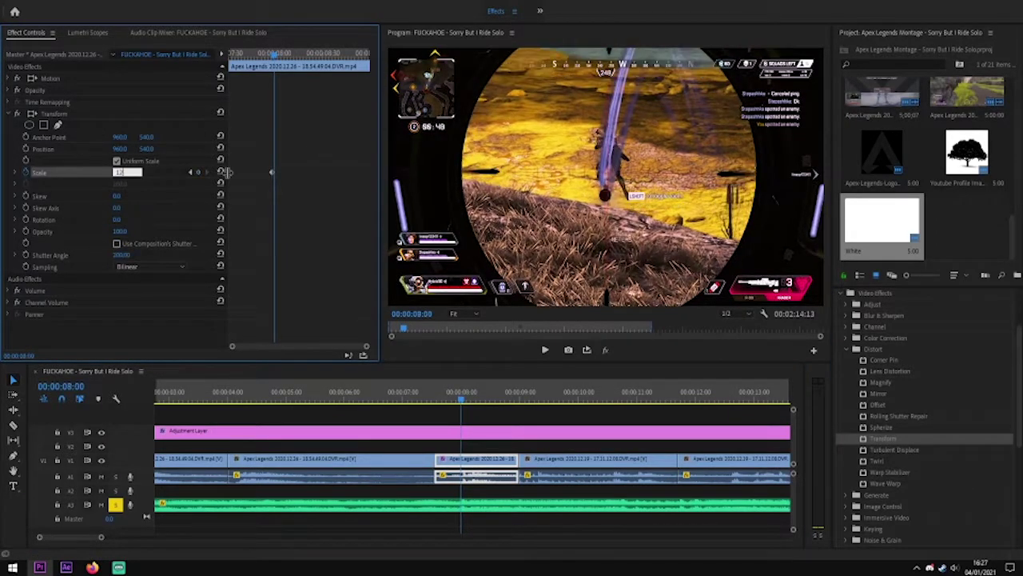
left_click_drag(474, 401, 461, 400)
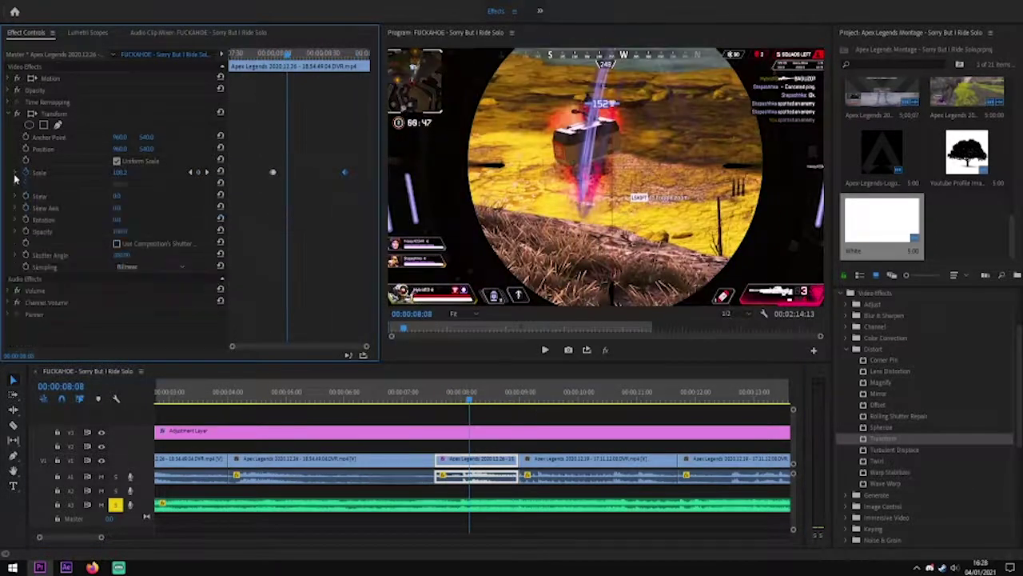
Keyframe a short rotation shake in the sniper clip's Transform effect starting around 00:00:08:00
left_click(17, 219)
left_click(25, 219)
left_click(274, 55)
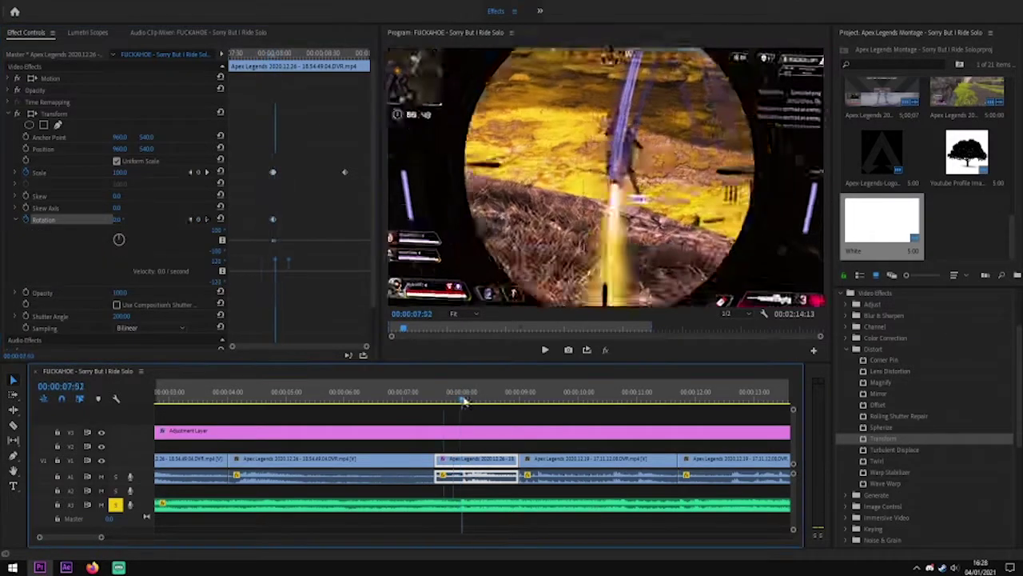
left_click(434, 379)
left_click(459, 401)
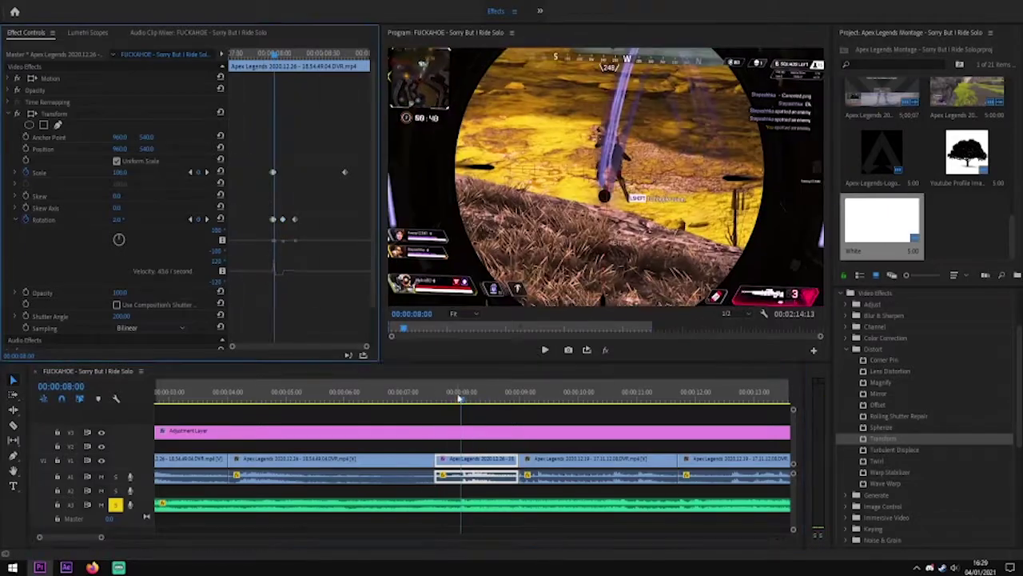
Save the Transform animation as a preset named Bounce and apply it to the clip around 00:00:29:00
left_click(443, 400)
key("space")
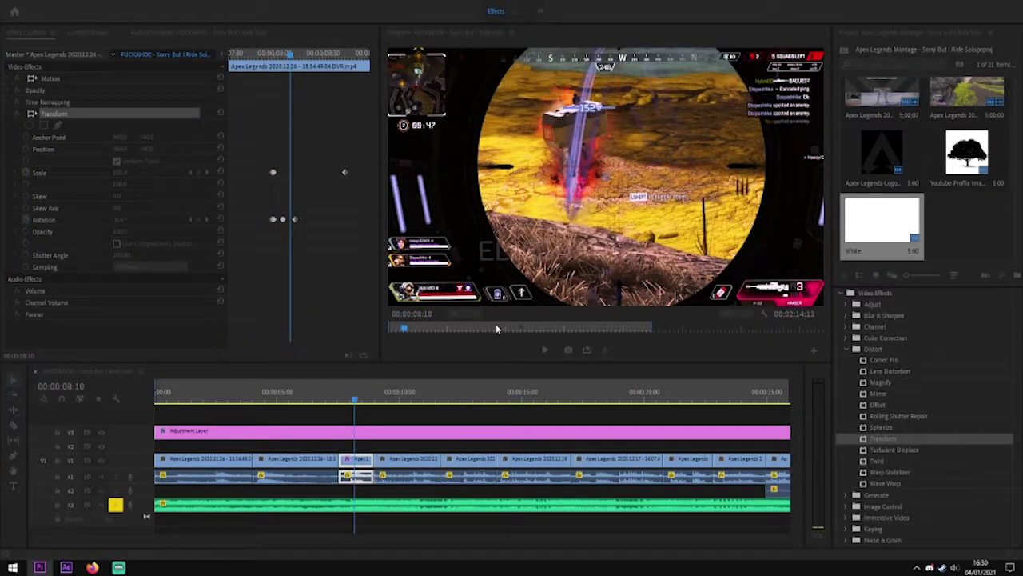
left_click_drag(137, 539, 85, 537)
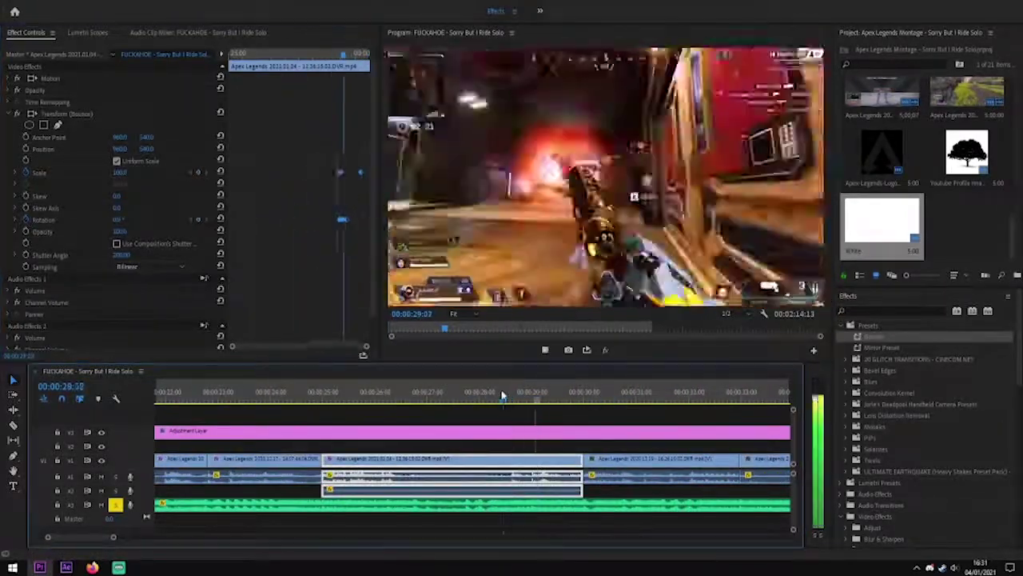
Try the Bounce preset on the clip around 00:00:46:02 and play on through the following clips
key("minus")
left_click(450, 402)
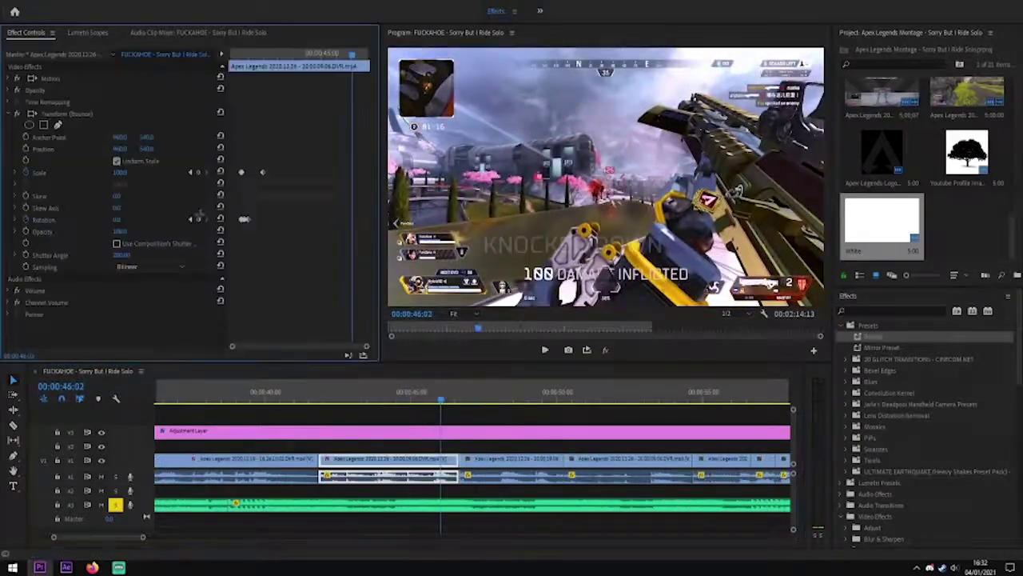
left_click(440, 392)
key("space")
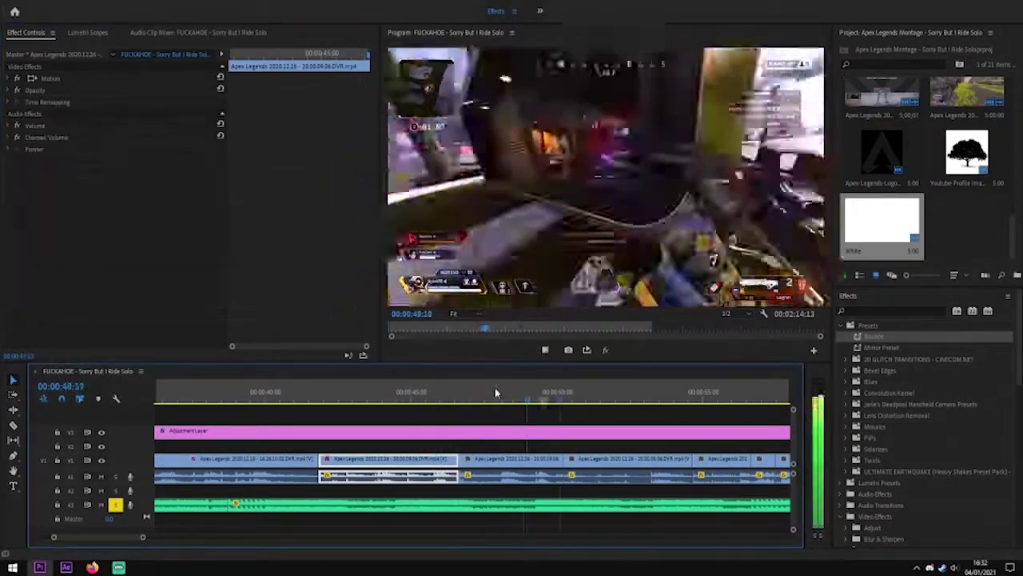
Apply the Bounce preset to the knockdown clip and time its two keyframe sets around 00:01:03:41 and 00:01:04:24
key("equal")
key("equal")
key("equal")
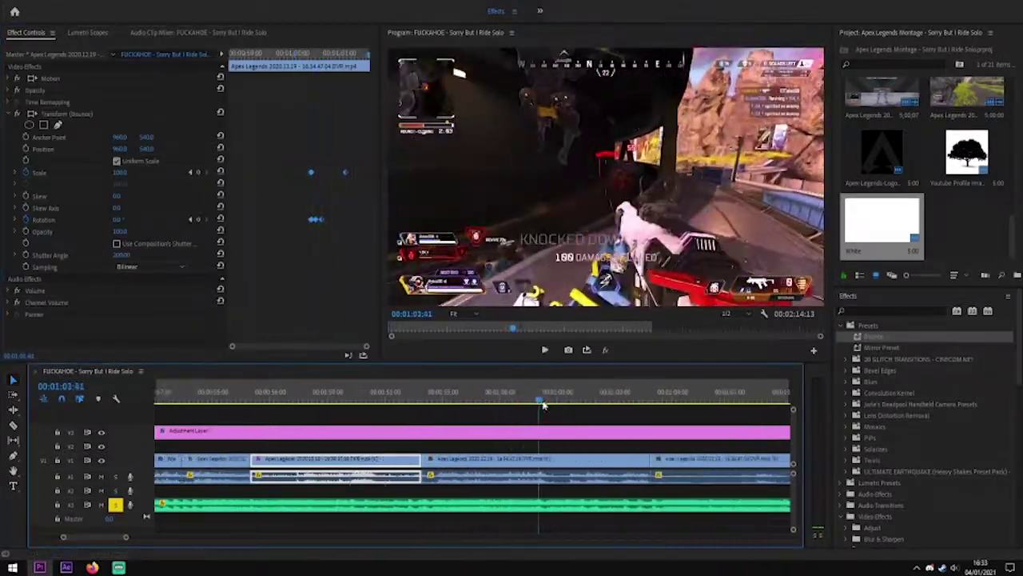
left_click_drag(593, 398, 580, 398)
left_click(368, 237)
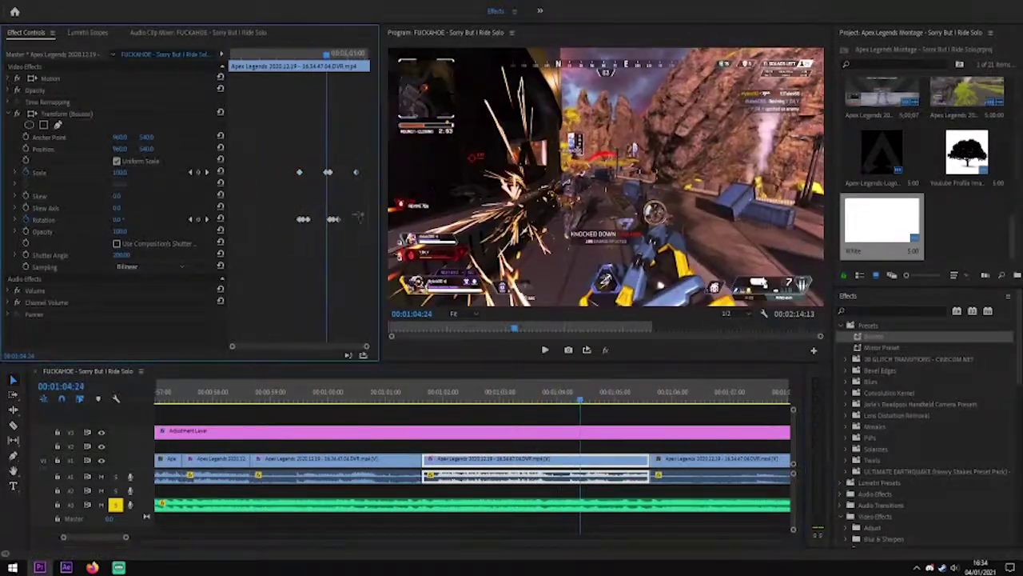
Add the Bounce preset to the clip around 00:01:13:37, align its keyframes with the hit and play it back
key("minus")
key("space")
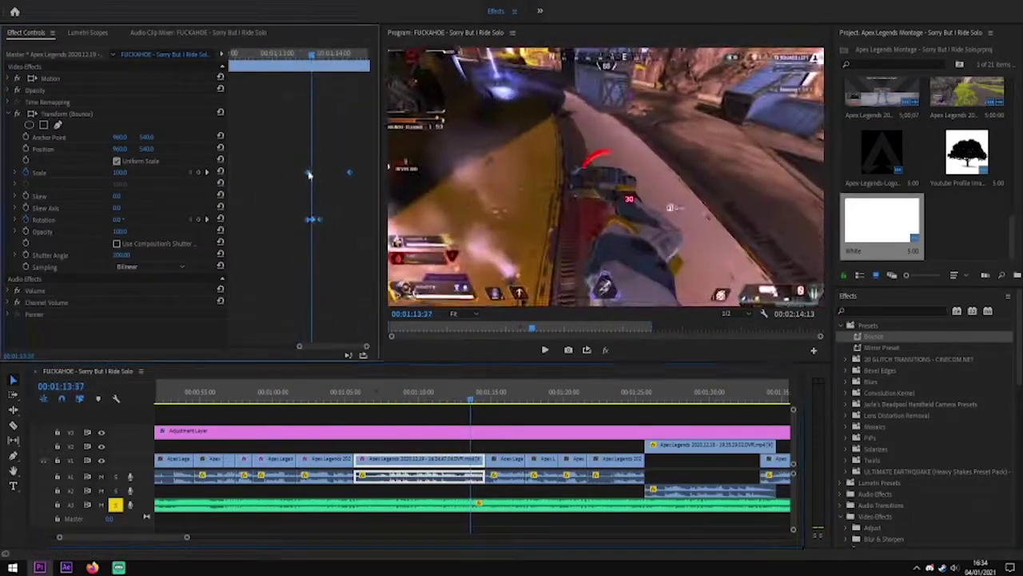
left_click(468, 398)
key("space")
Apply the Bounce preset to the two clips around 00:01:37:39 and 00:01:43:51 and place their keyframes
left_click(509, 445)
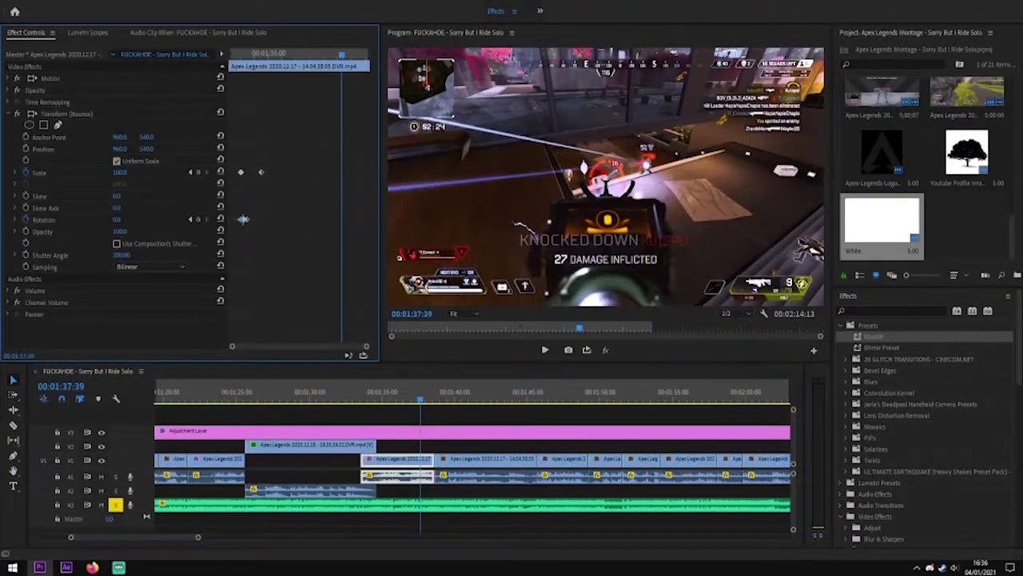
left_click(329, 229)
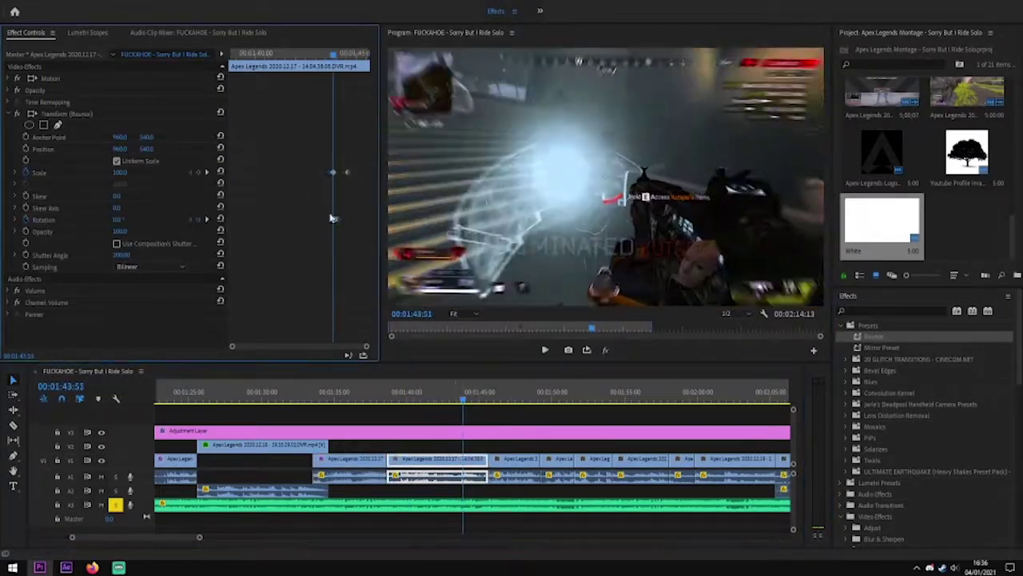
Apply the Bounce preset to the remaining clips and start the last clip's keyframes at 00:02:09:06
left_click_drag(460, 399, 511, 388)
left_click(344, 219)
left_click(345, 133)
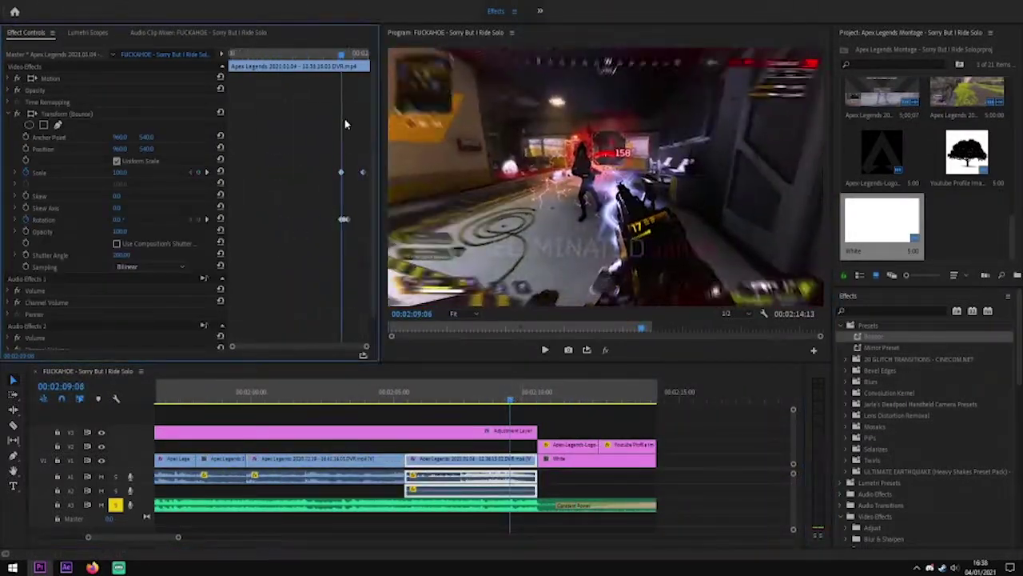
Move the last clip up a video track, extend the white background beneath it and keyframe its scale to 80 at 00:02:10:02
left_click(17, 172)
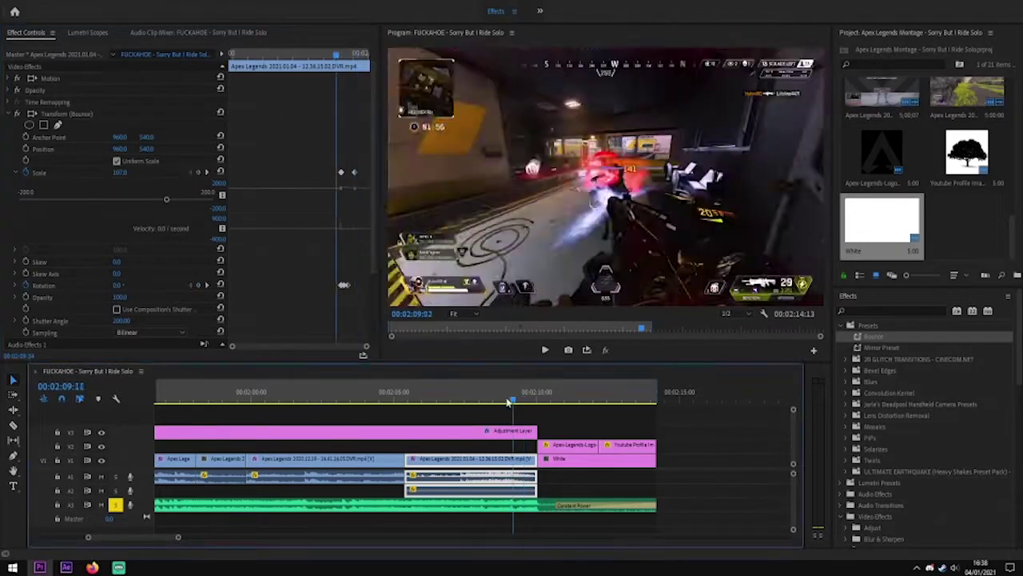
left_click_drag(471, 458, 472, 444)
left_click(197, 172)
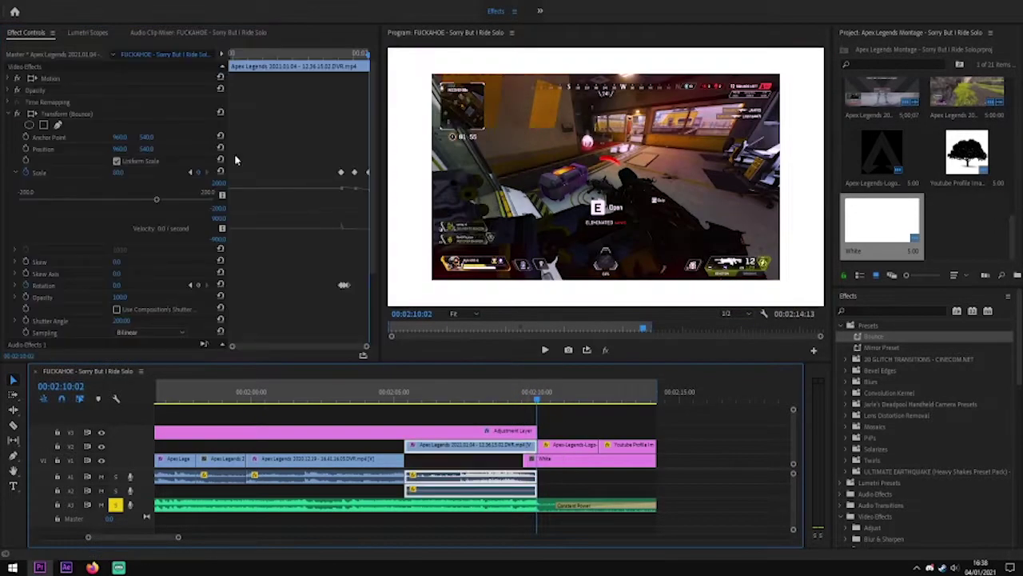
left_click(190, 171)
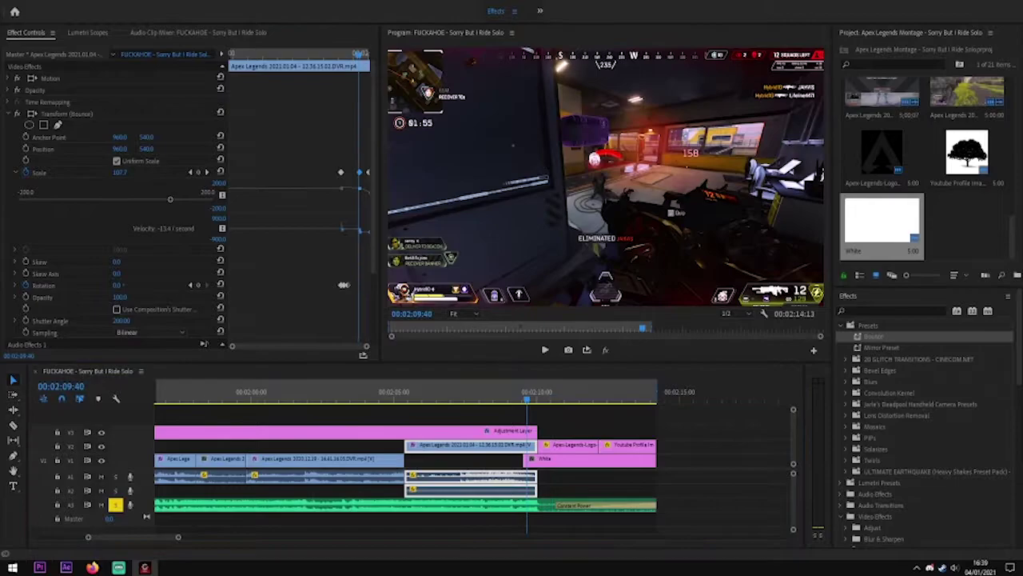
Keyframe the last clip's ending rotation from 00:02:09:12 and ease its scale and rotation curves
left_click(523, 395)
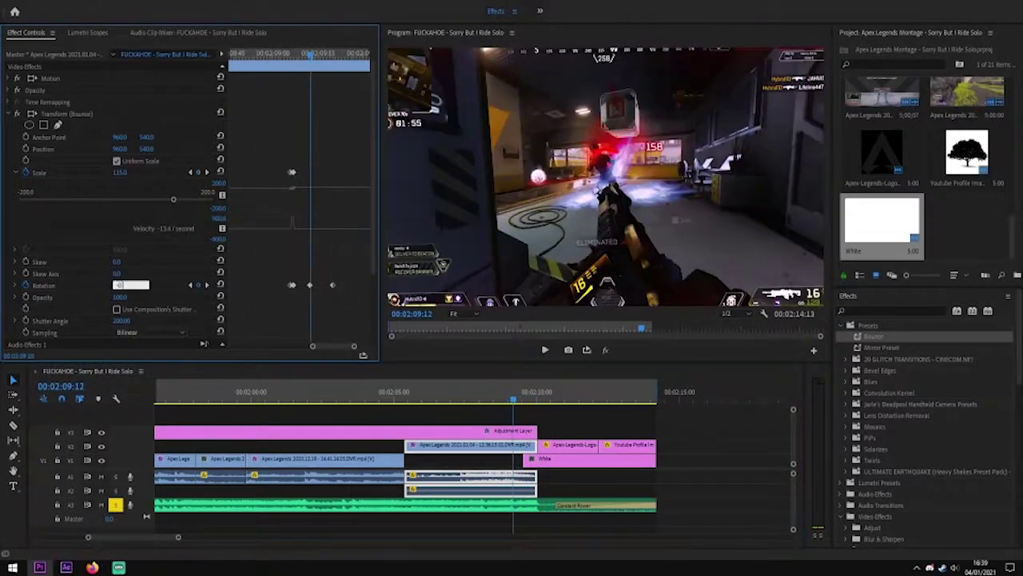
left_click(122, 283)
mouse_move(507, 395)
left_mouse_down()
mouse_move(525, 396)
mouse_move(493, 398)
left_mouse_up()
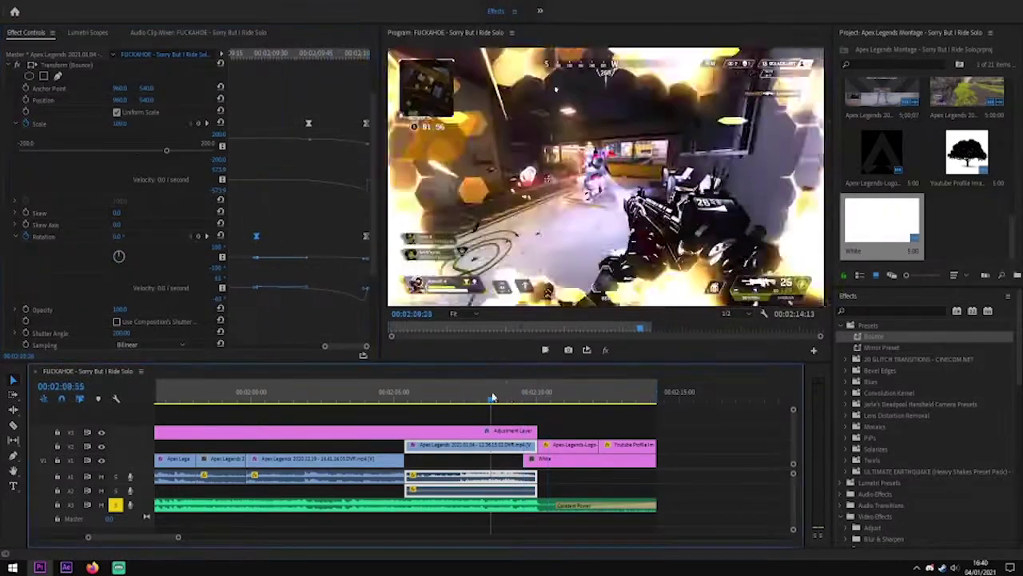
Raise the adjustment layer and last clip one track, and start the Apex Legends logo together with the white background
key("minus")
left_click(420, 432)
left_click(366, 56)
left_click_drag(189, 536, 155, 536)
key("space")
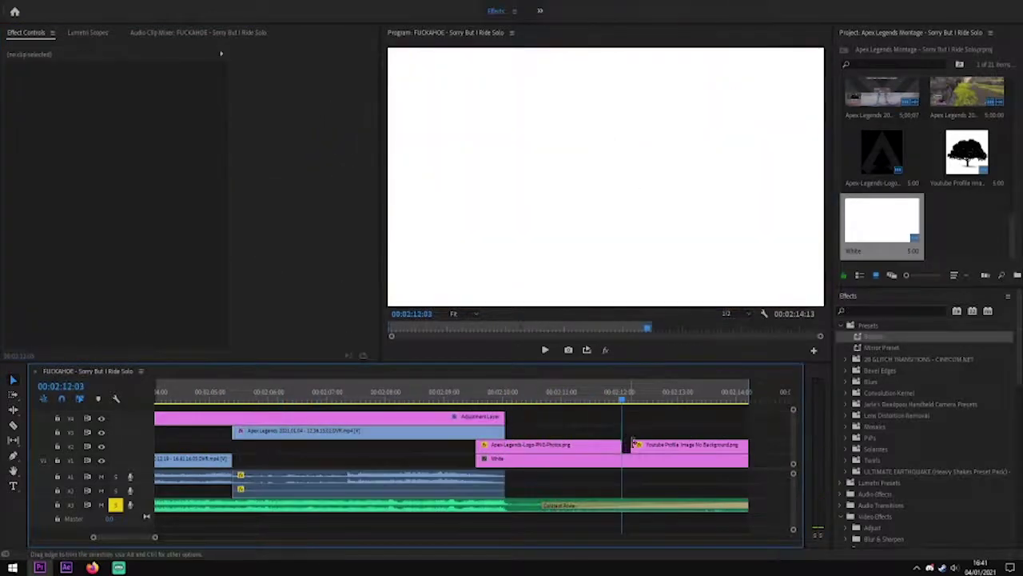
Place a short adjustment layer across the cut between the two ending logos and apply the Chaos Zoom preset to it
key("equal")
left_click(847, 359)
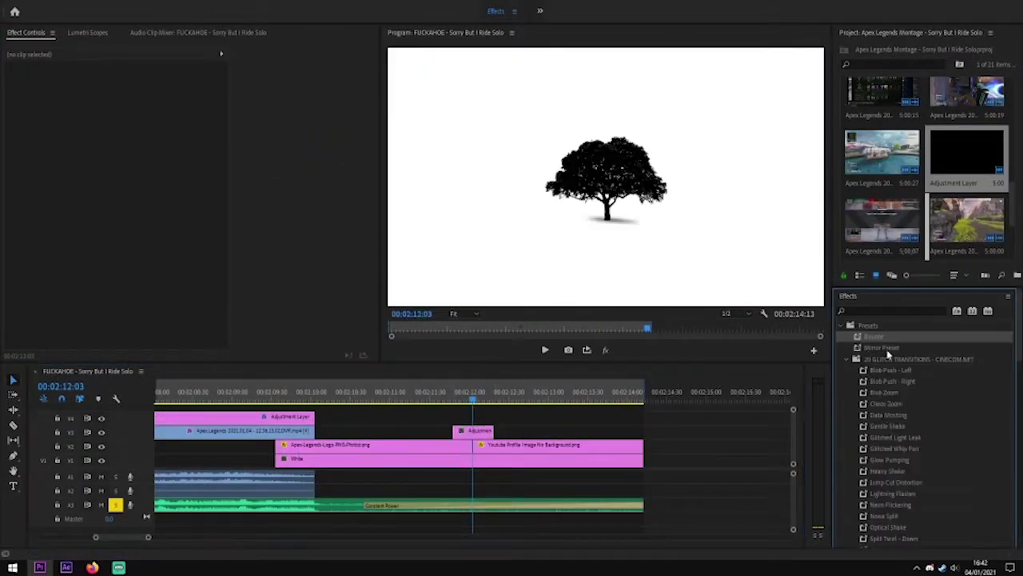
left_click_drag(885, 392, 475, 431)
left_click(436, 400)
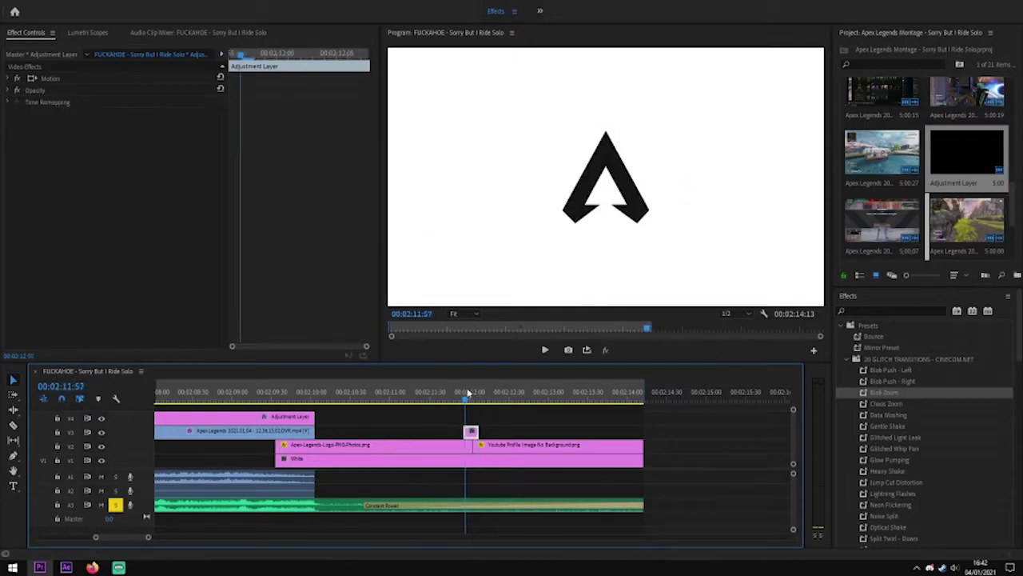
left_click_drag(886, 403, 471, 432)
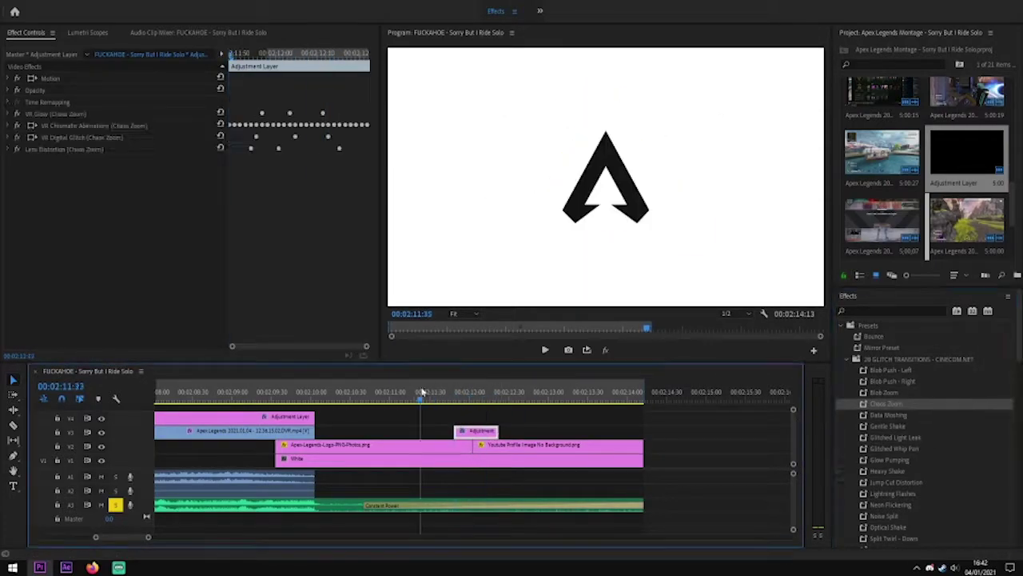
Shift the logo cut and its Chaos Zoom adjustment layer slightly earlier and play back the ending
left_click(478, 407)
key("j")
key("j")
key("l")
key("l")
key("l")
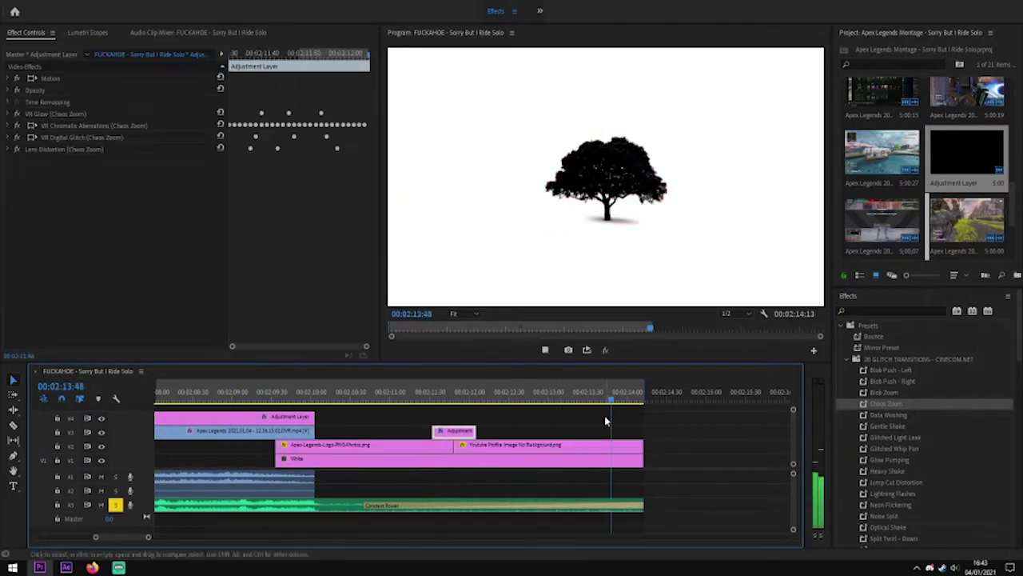
Thin out the Bounce scale keyframes on the clip playing at 00:00:15 and hold its scale at 107 during the hit
left_click_drag(148, 537, 178, 537)
key("space")
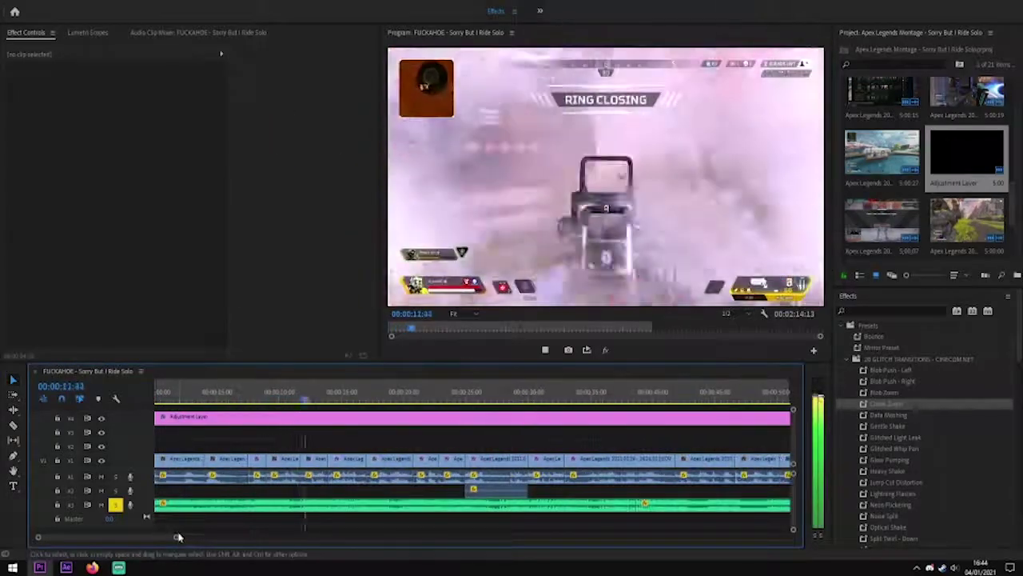
key("=")
left_click(344, 462)
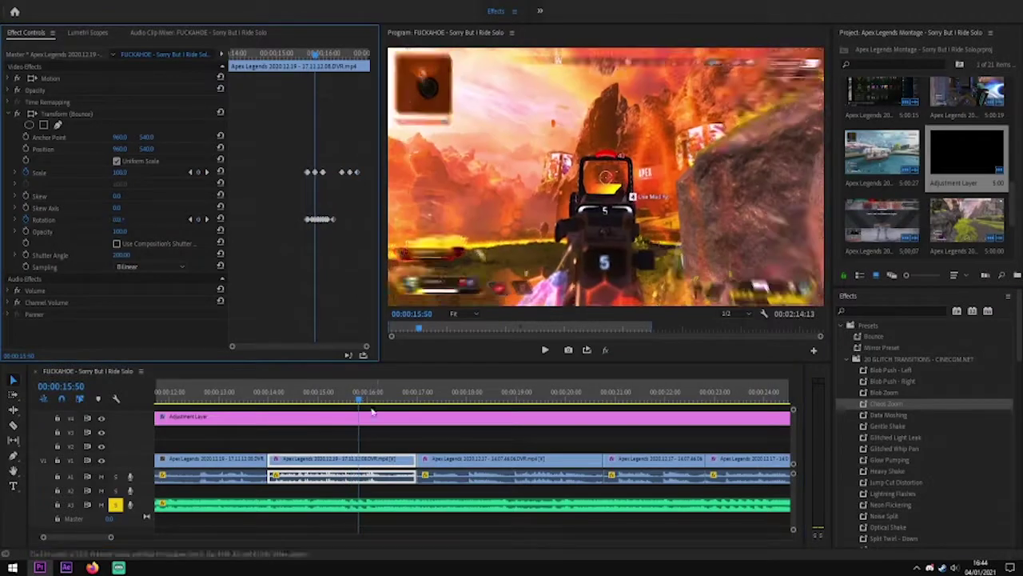
left_click(373, 393)
left_click(207, 173)
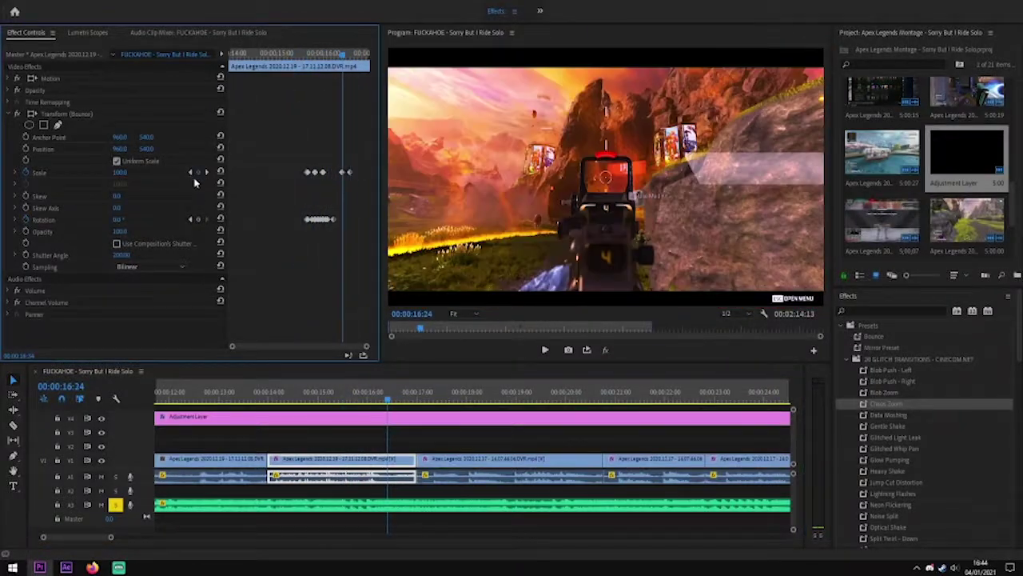
left_click(191, 173)
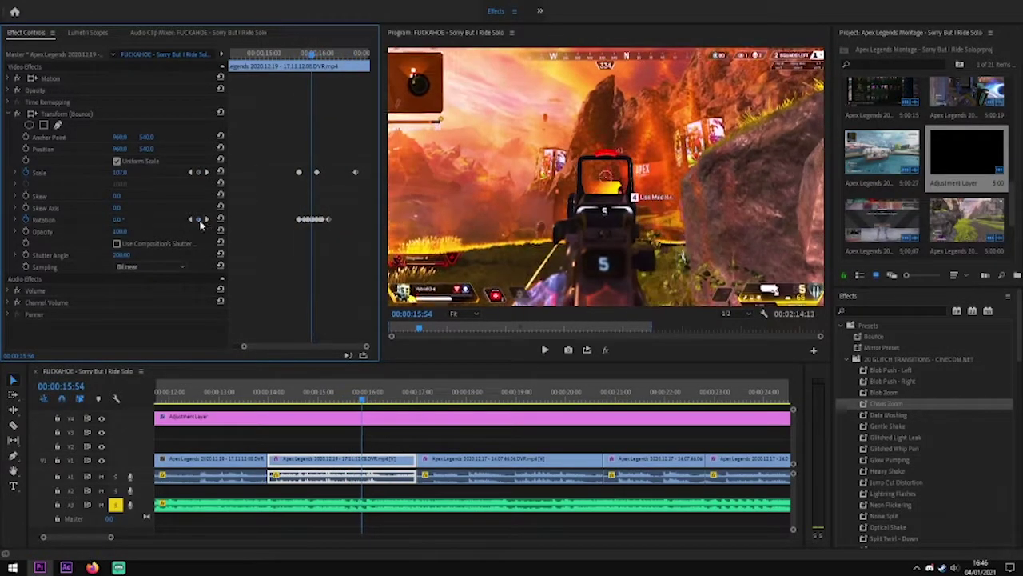
left_click(339, 397)
key("space")
Add intermediate Bounce scale keyframes from 00:00:15:40 so the clip zooms in further between the existing ones
left_click(235, 203)
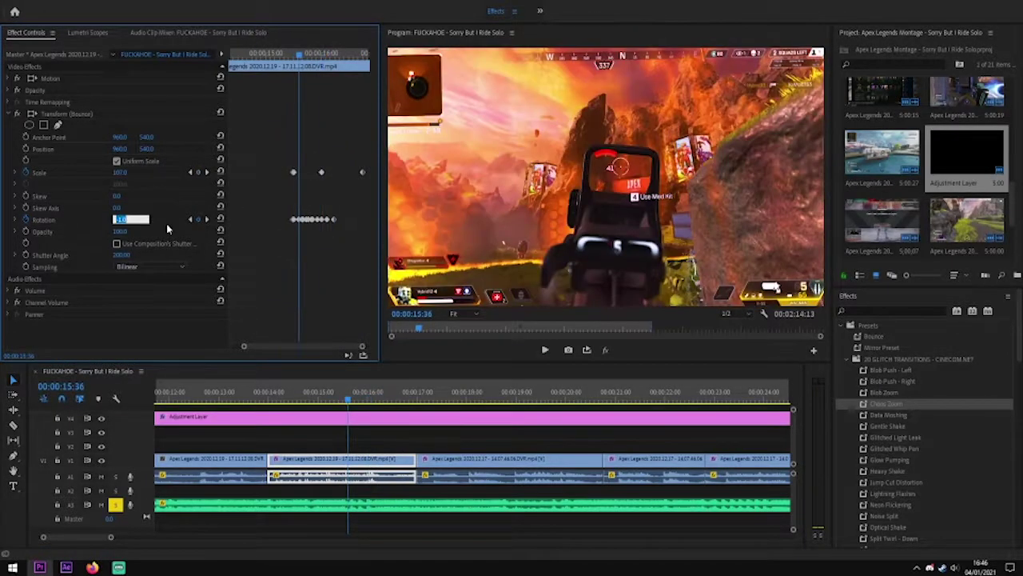
key("Left")
key("Left")
key("Left")
key("Left")
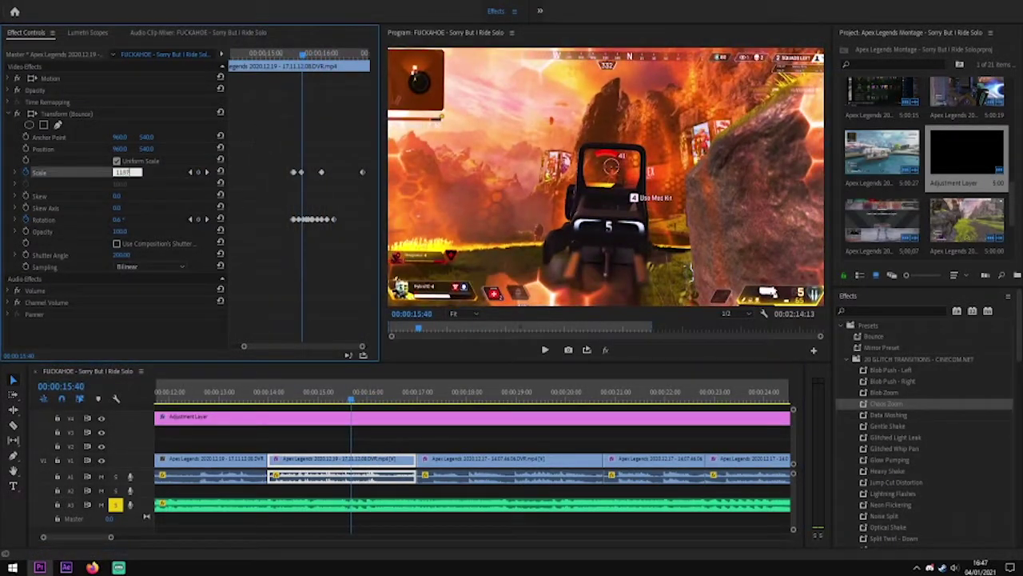
left_click(207, 172)
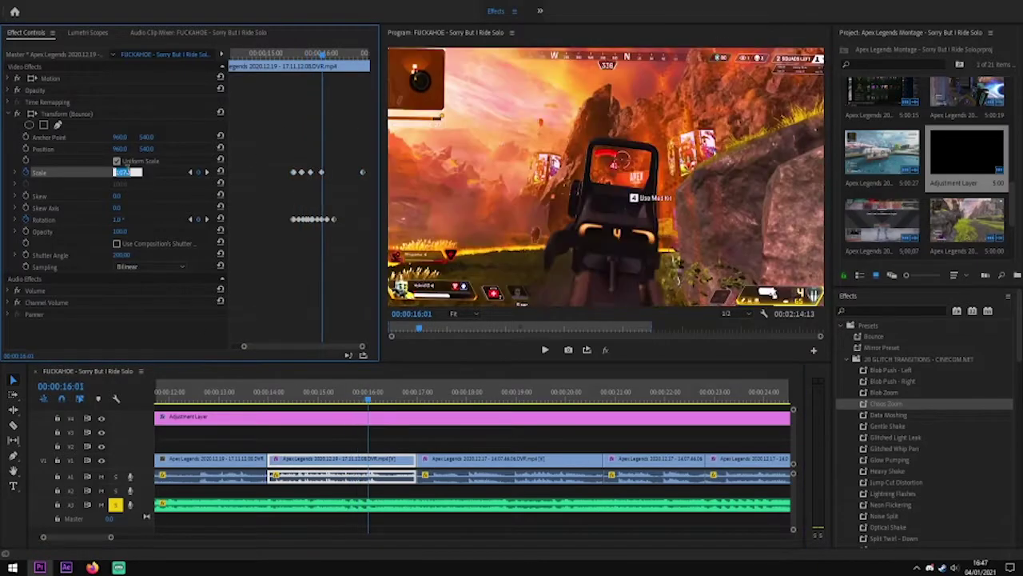
left_click(340, 375)
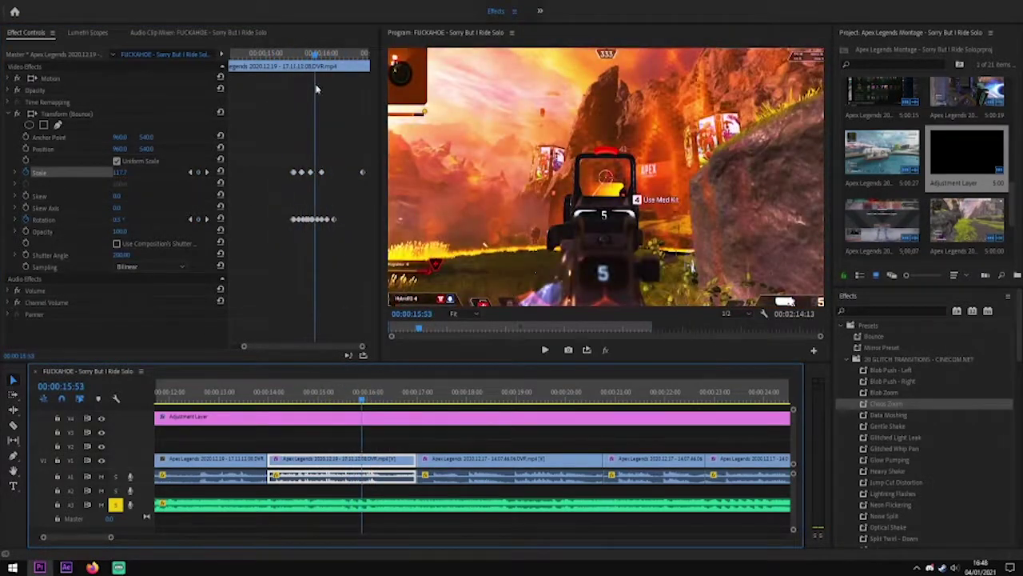
Reduce the clip's Bounce rotation keyframes to fewer, wider-spaced swings between 1.0° and -1.0°
left_click(191, 219)
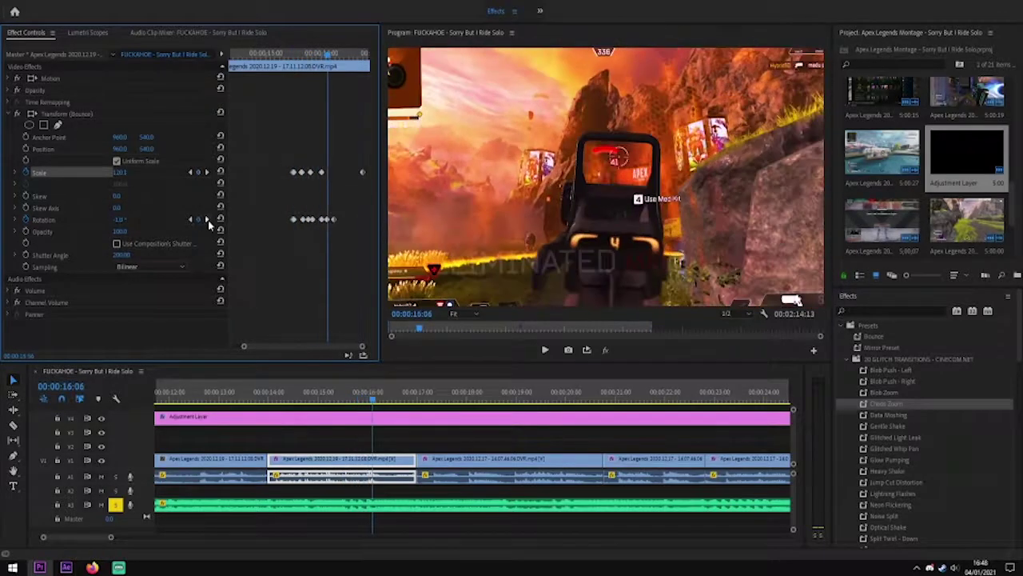
left_click(359, 393)
left_click(316, 398)
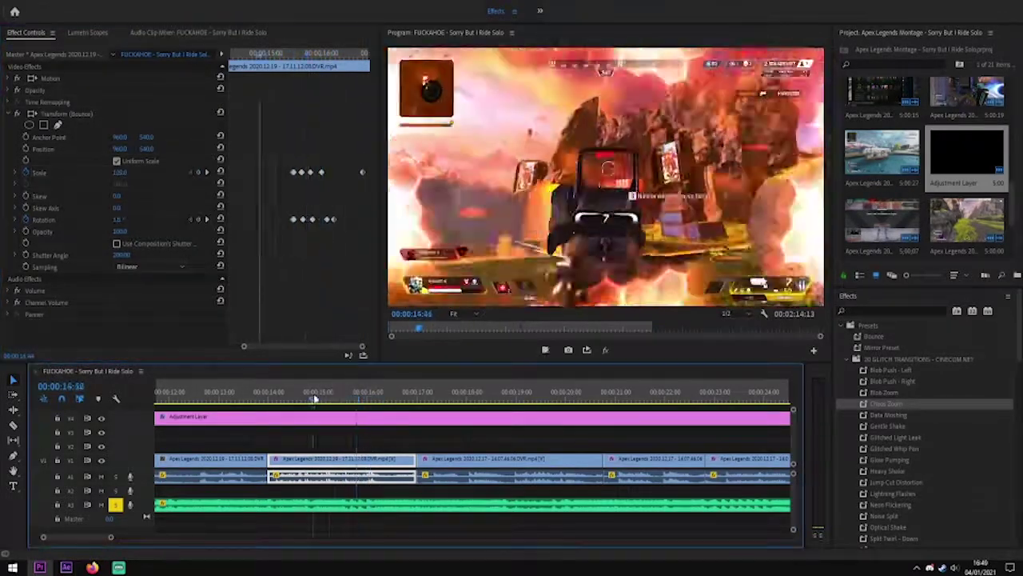
left_click(191, 219)
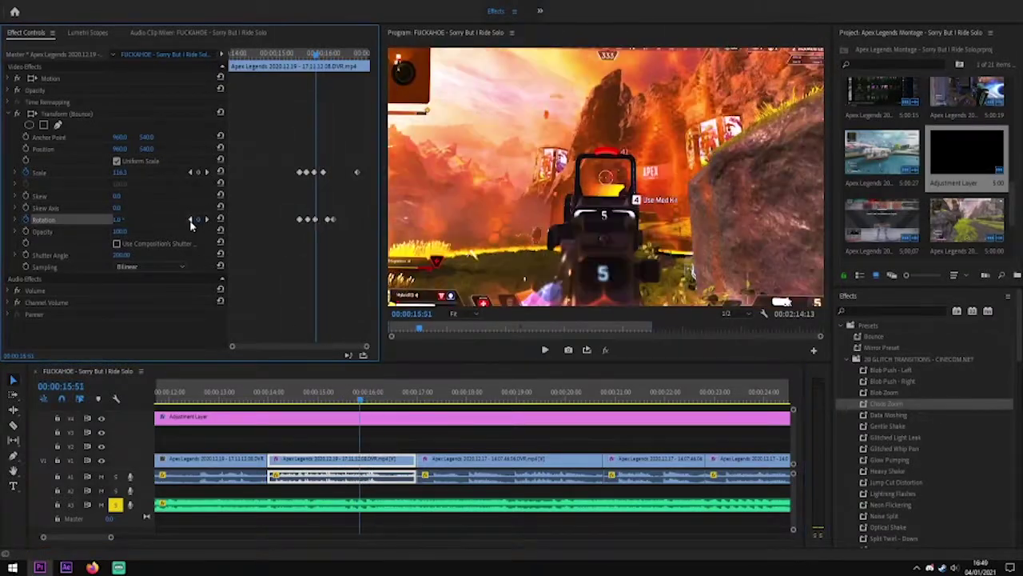
Add another Bounce scale keyframe around 00:00:16:02 and play back the clip's hit effect
left_click(319, 52)
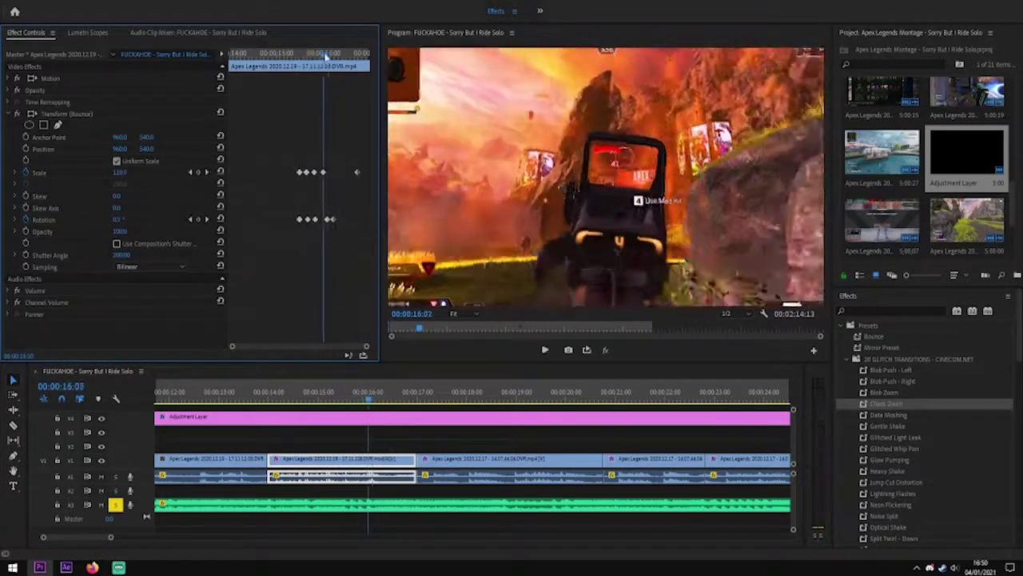
left_click(346, 400)
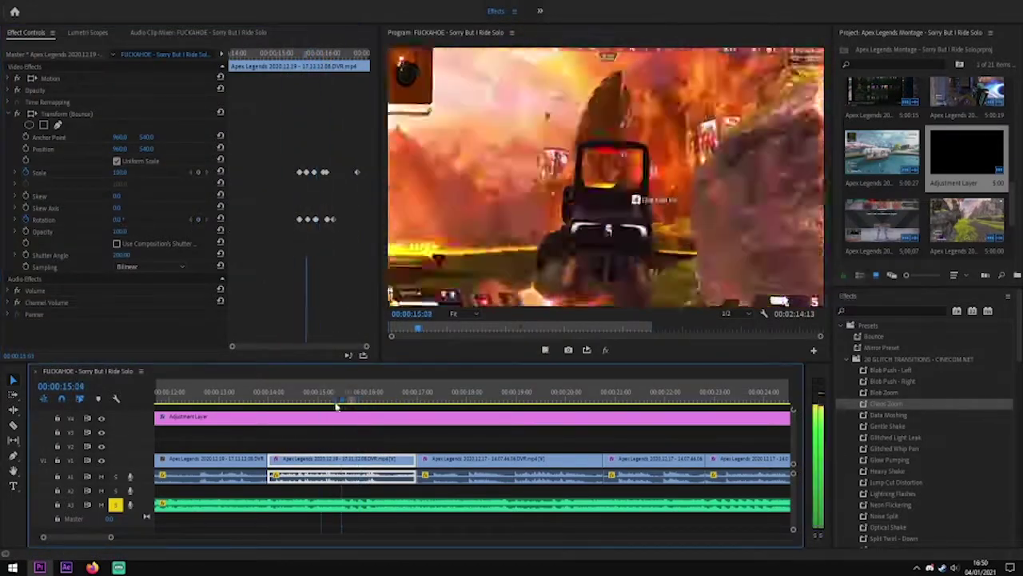
mouse_move(372, 398)
left_mouse_down()
mouse_move(331, 400)
mouse_move(372, 397)
mouse_move(336, 398)
mouse_move(358, 398)
left_mouse_up()
left_click(206, 219)
left_click(274, 171)
key("space")
Apply Twixtor to the clip playing at 00:01:50 and place it above the Bounce transform
left_click_drag(110, 536, 350, 547)
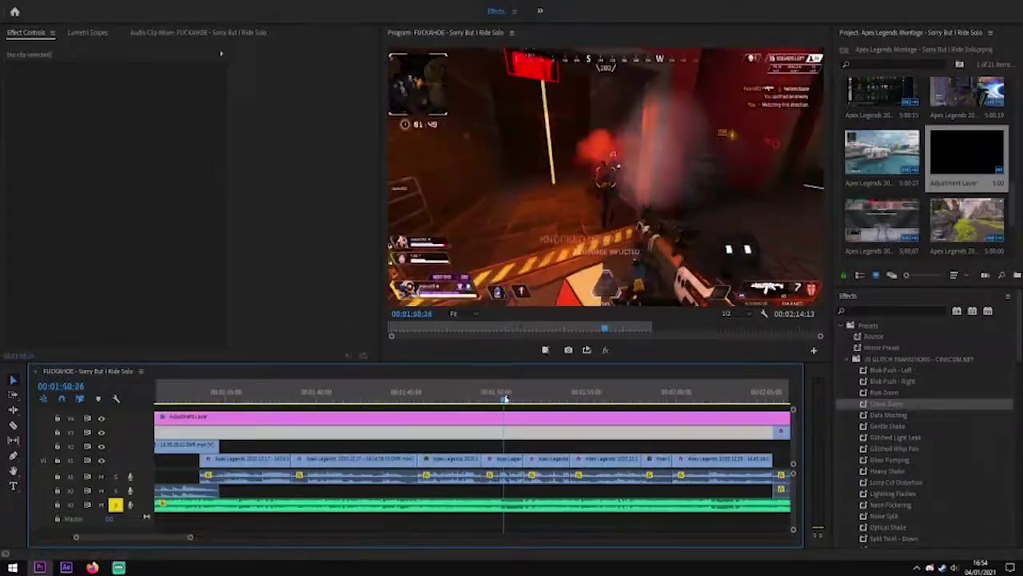
left_click(462, 459)
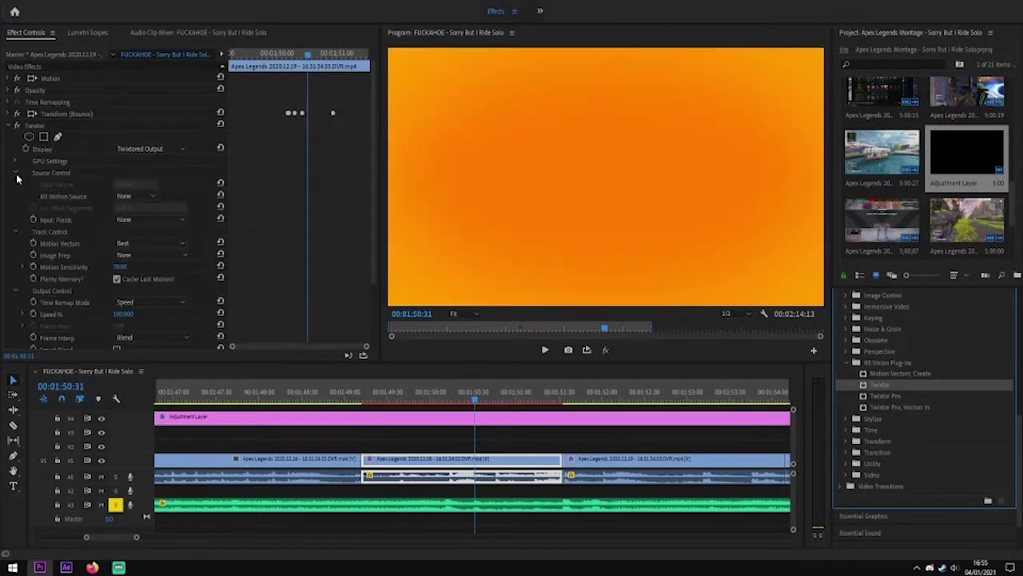
left_click(16, 126)
left_click(17, 126)
left_click_drag(36, 126, 56, 112)
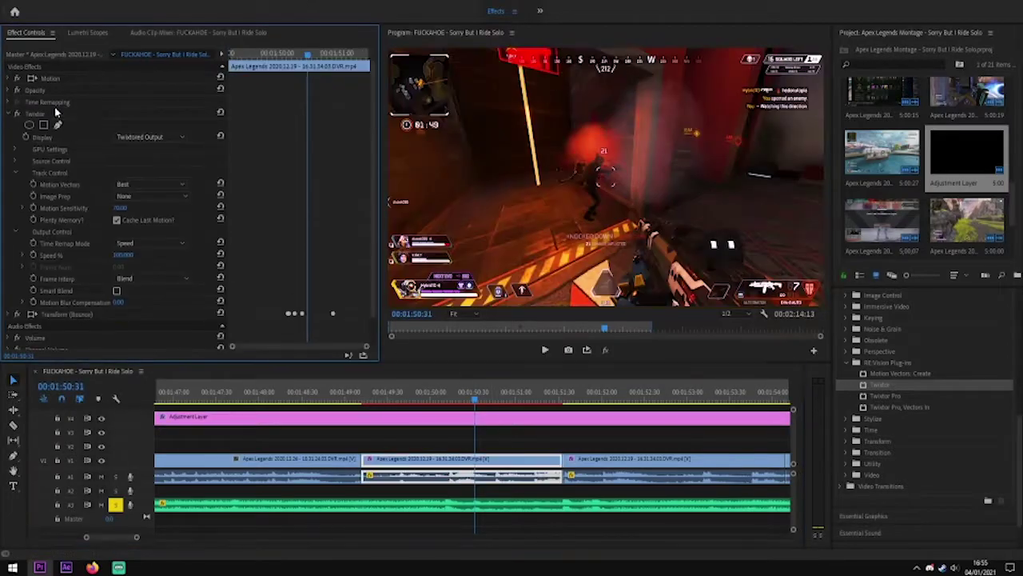
Keyframe the clip's Twixtor speed down from 00:01:50:31 with Smart Blend enabled, and play back the slow motion
left_click(18, 173)
left_click(427, 392)
key("space")
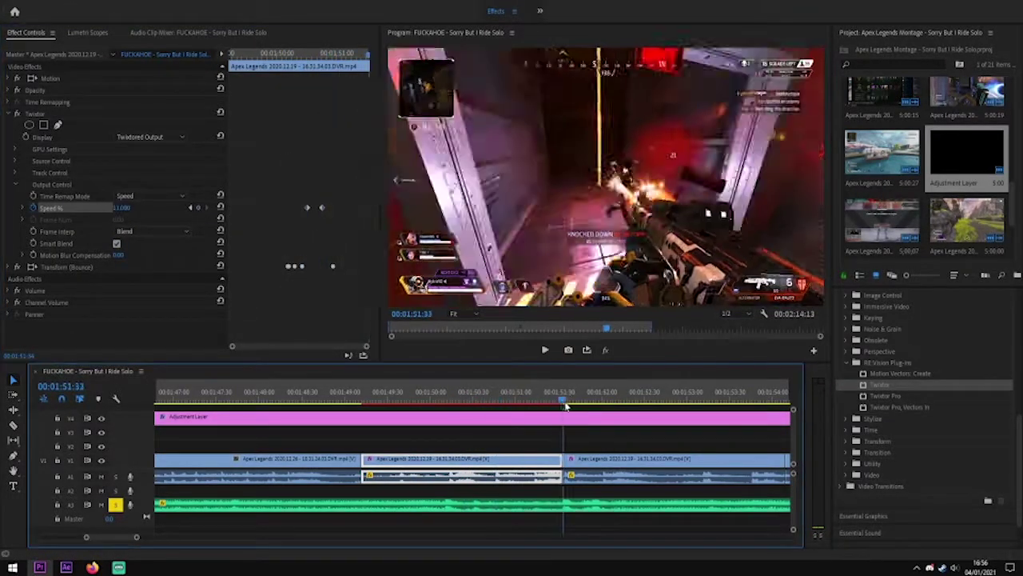
key("minus")
key("minus")
key("minus")
left_click(483, 425)
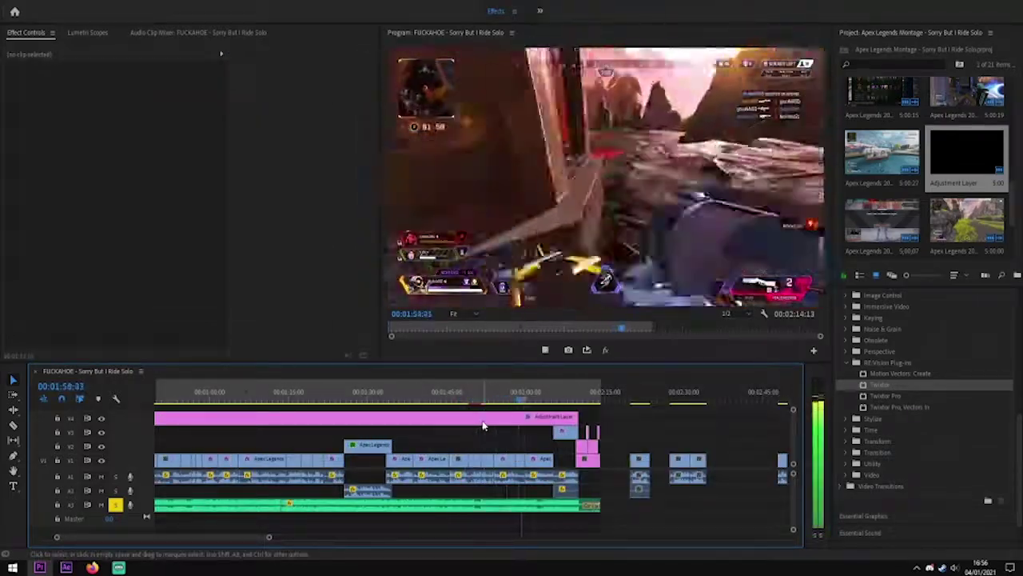
Apply Twixtor above Bounce on the last gameplay clip, with Smart Blend and a speed keyframe at 00:02:09:27
key("space")
key("equal")
key("equal")
left_click(483, 418)
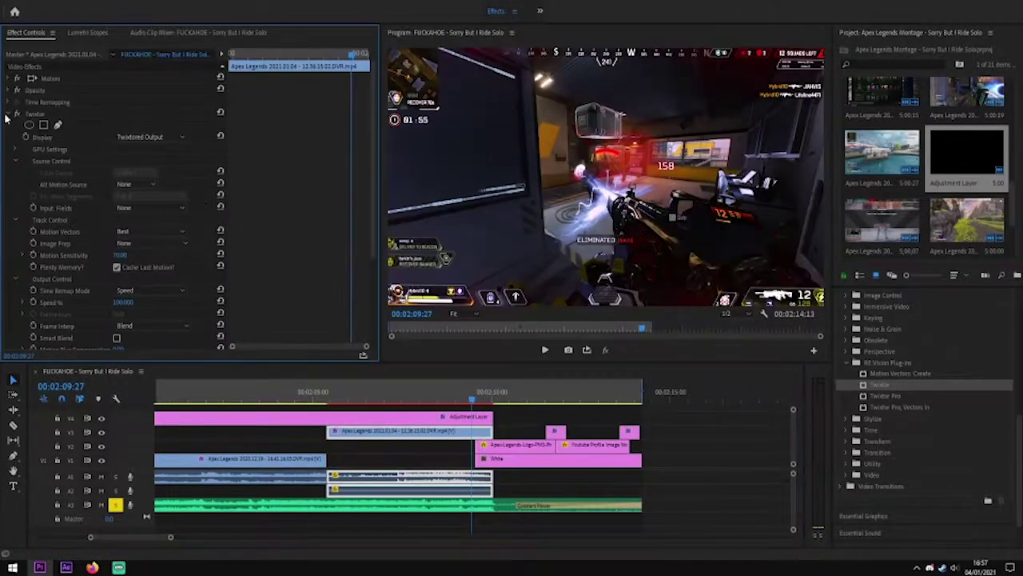
key("space")
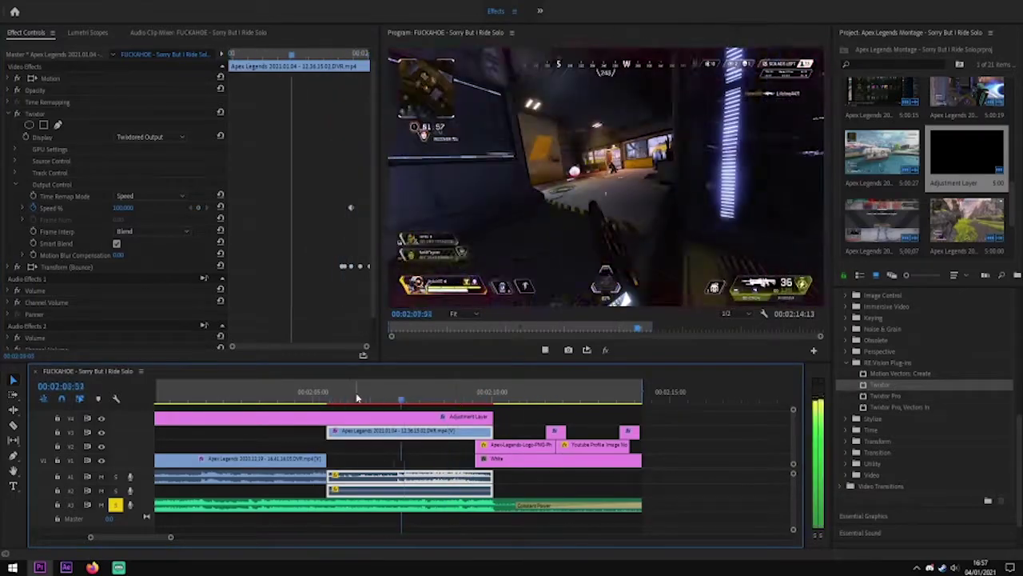
left_click(336, 520)
Review the montage from the start and apply Twixtor above Bounce on the clip playing at 00:00:40
key("minus")
key("minus")
key("Home")
key("equal")
key("equal")
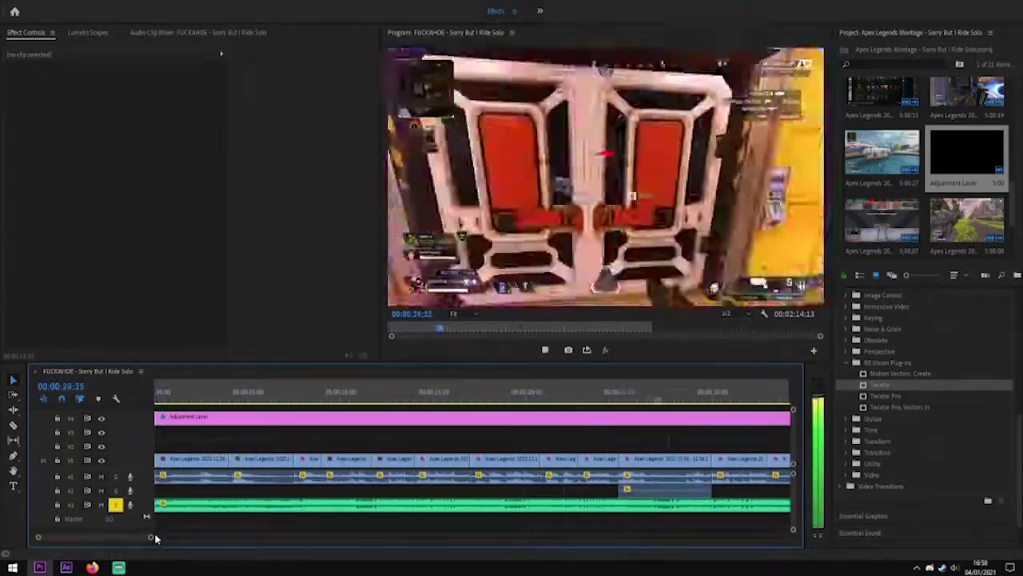
key("space")
left_click(328, 460)
key("equal")
left_click(52, 184)
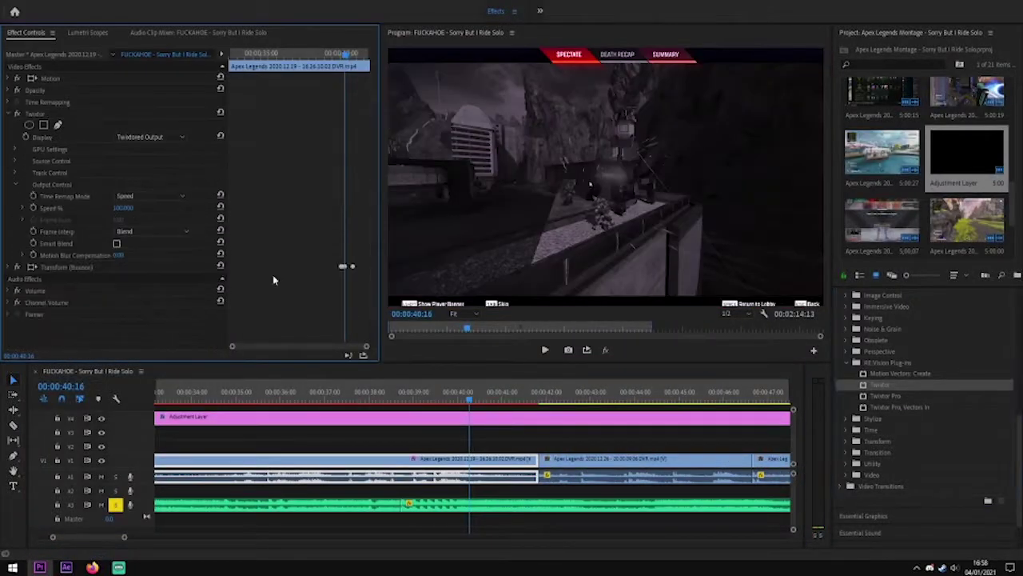
Keyframe the clip's Twixtor speed to a negative value near its end for a rewind, and enable Smart Blend
left_click(461, 400)
mouse_move(531, 400)
left_mouse_down()
mouse_move(482, 397)
mouse_move(519, 400)
left_mouse_up()
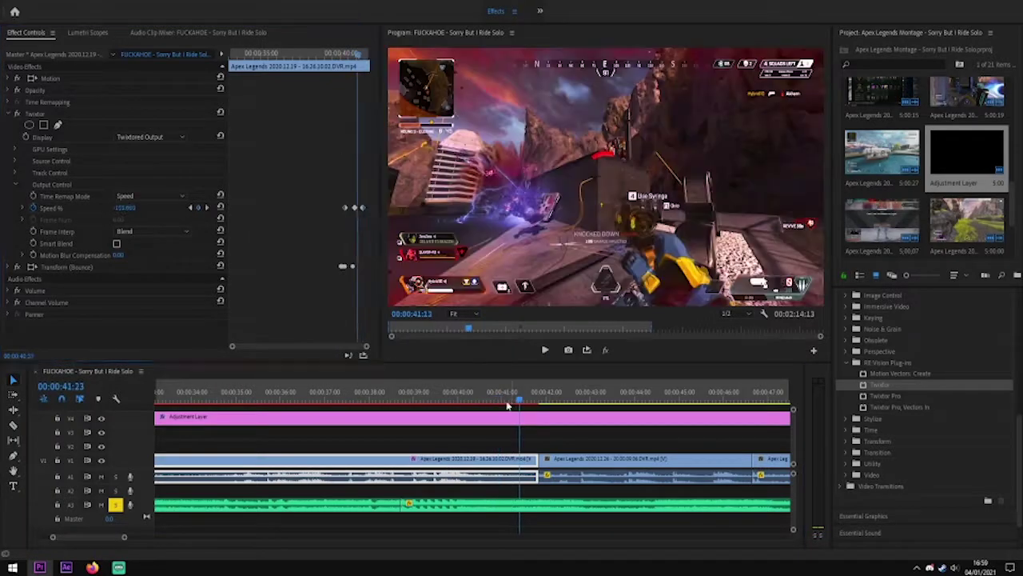
left_click(190, 207)
left_click(117, 243)
key("space")
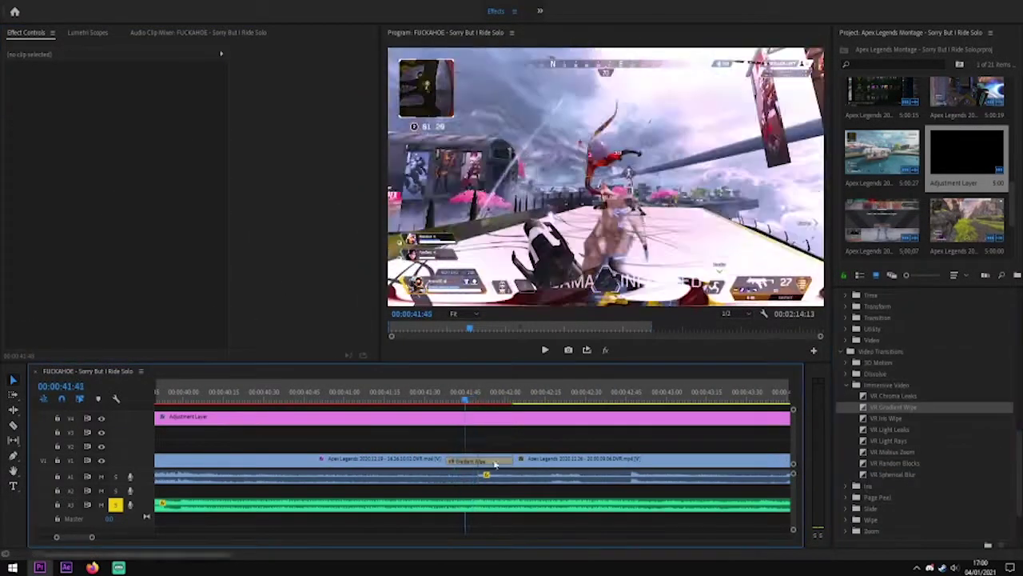
Try a shortened VR Gradient Wipe transition on the cut after the rewind clip
left_click(472, 459)
left_click(128, 207)
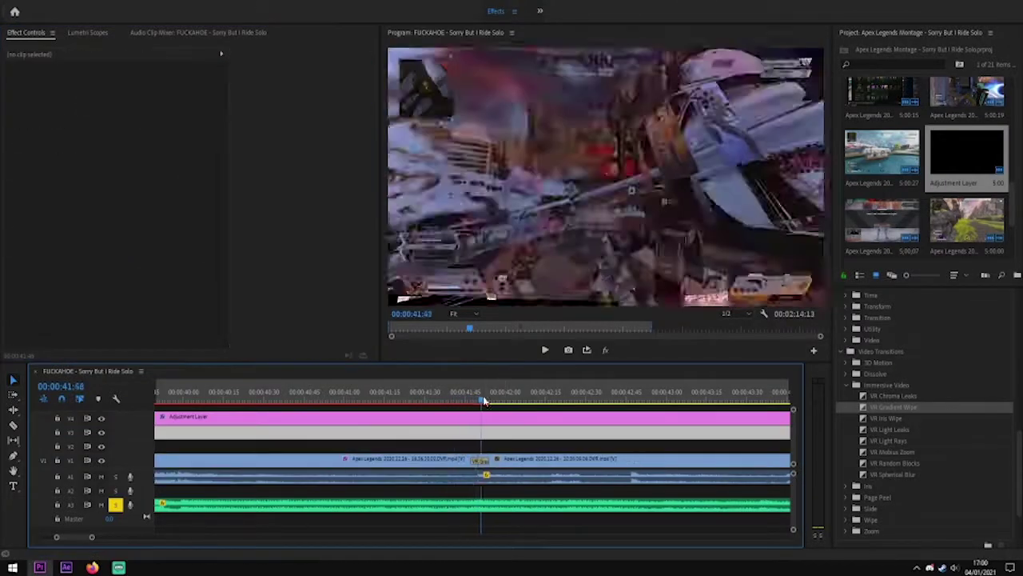
left_click(462, 397)
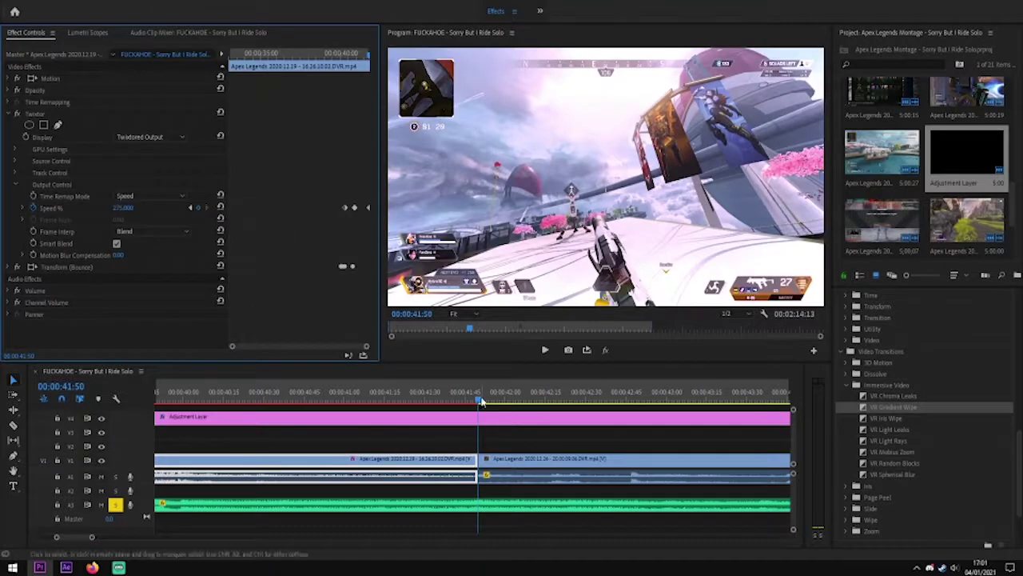
Adjust the rewind clip's final Twixtor speed keyframe near 00:00:41:50 and play back the cut
left_click(125, 208)
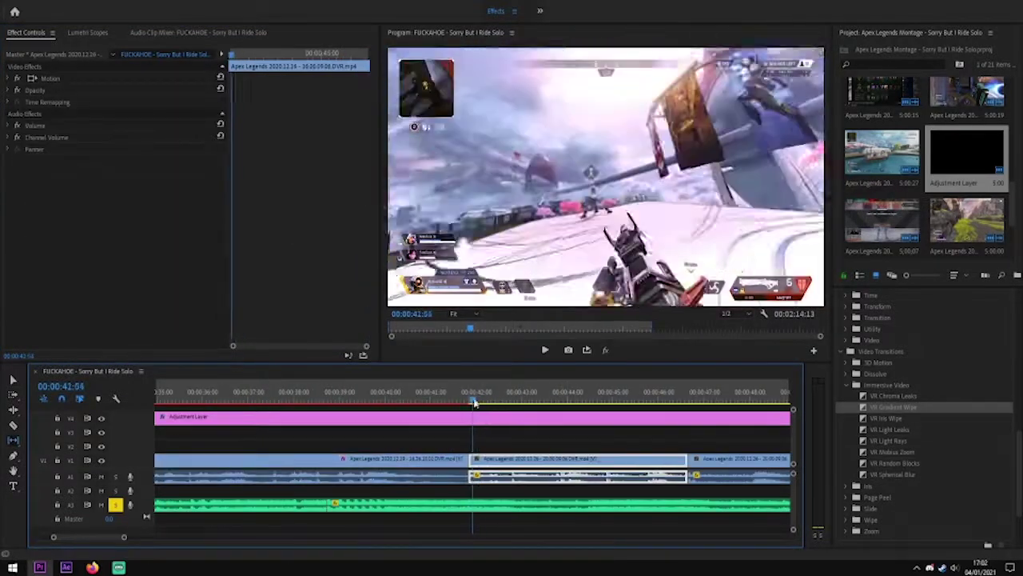
left_click(457, 399)
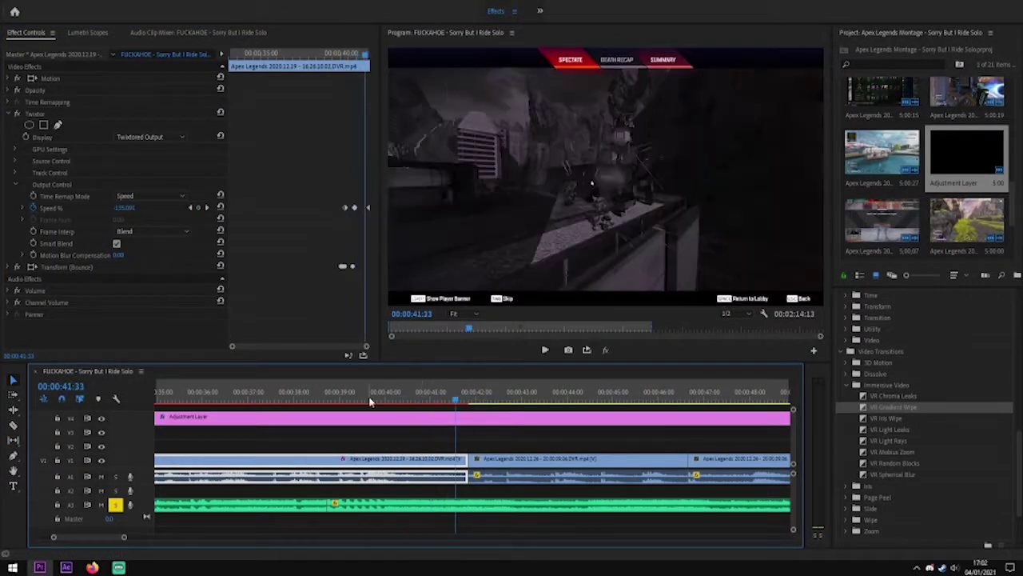
key("space")
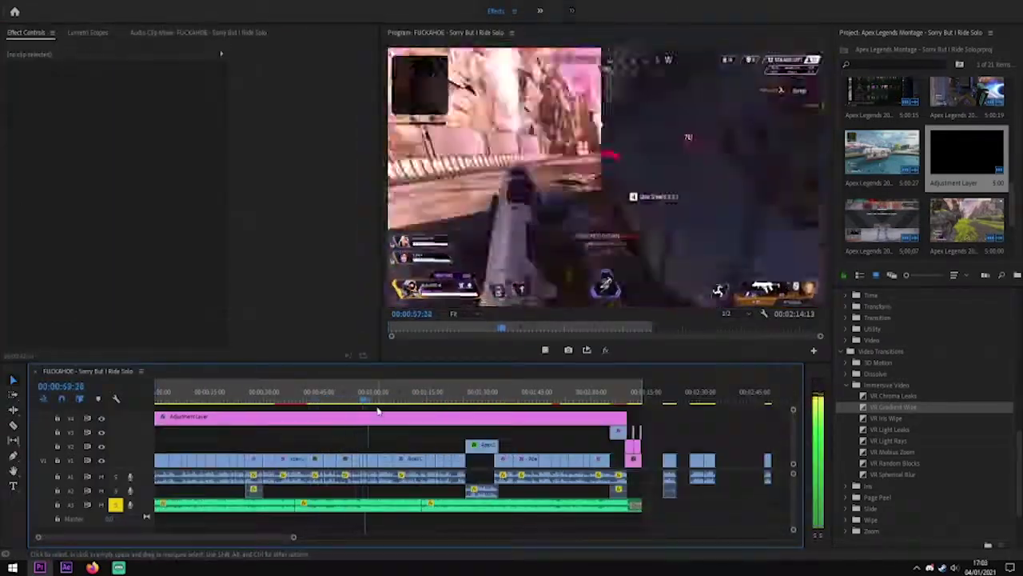
Adjust the Surface Gloss and Surface Material of the Lighting Effects on the long adjustment layer
scroll(419, 542, "down", 2)
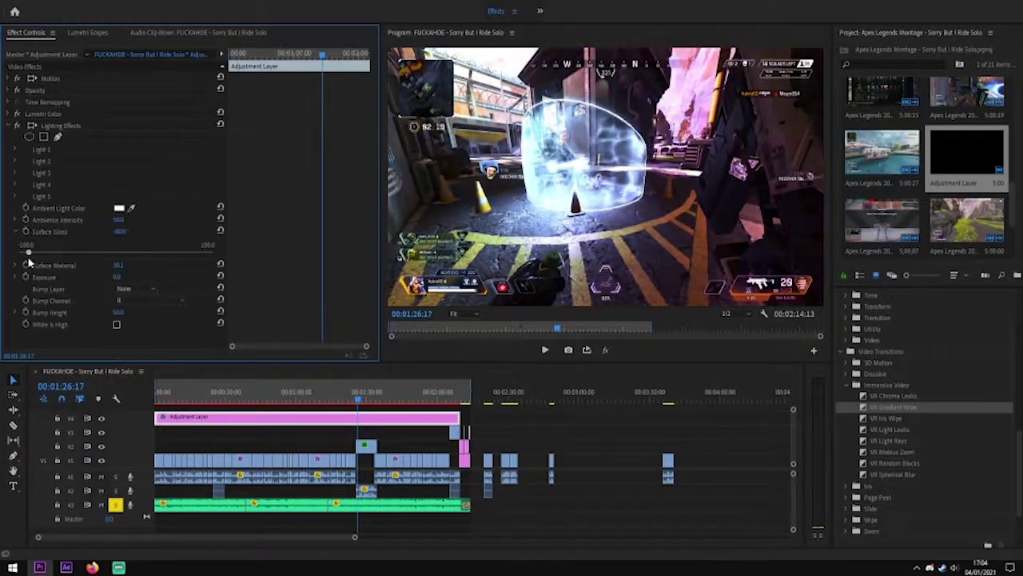
left_click(25, 264)
left_click_drag(48, 252, 132, 252)
left_click_drag(80, 287, 208, 288)
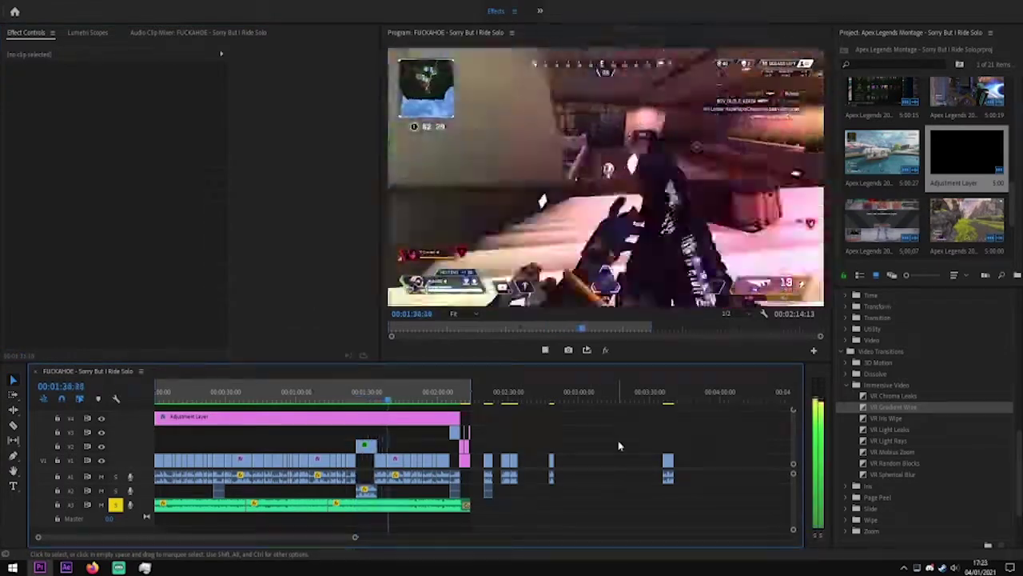
Cut the end of the clip before the 00:01:45:40 cut into short slices with gaps and play back the stutter
key("equal")
key("equal")
key("equal")
key("equal")
left_click(478, 394)
left_click_drag(478, 394, 473, 402)
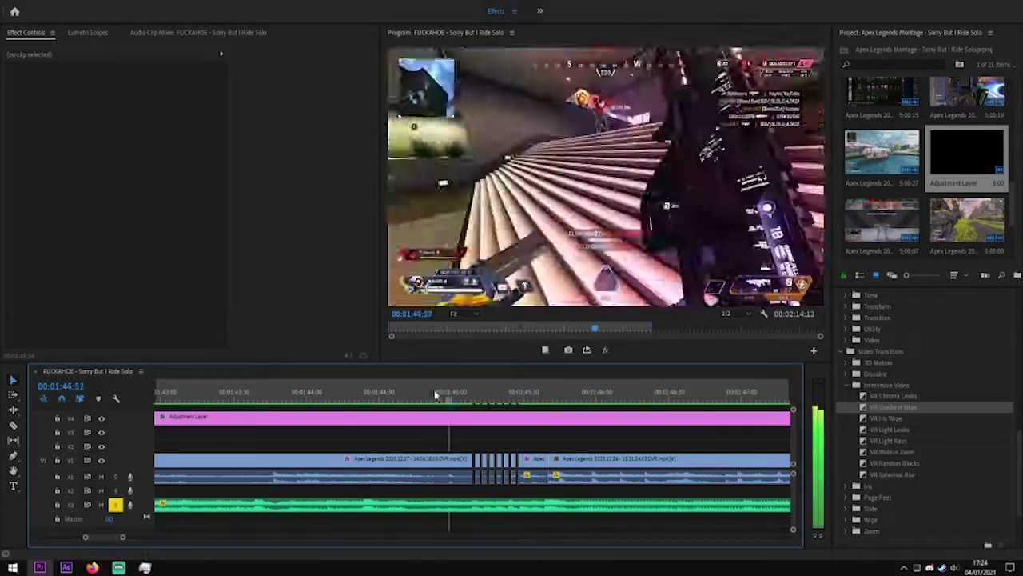
left_click(430, 397)
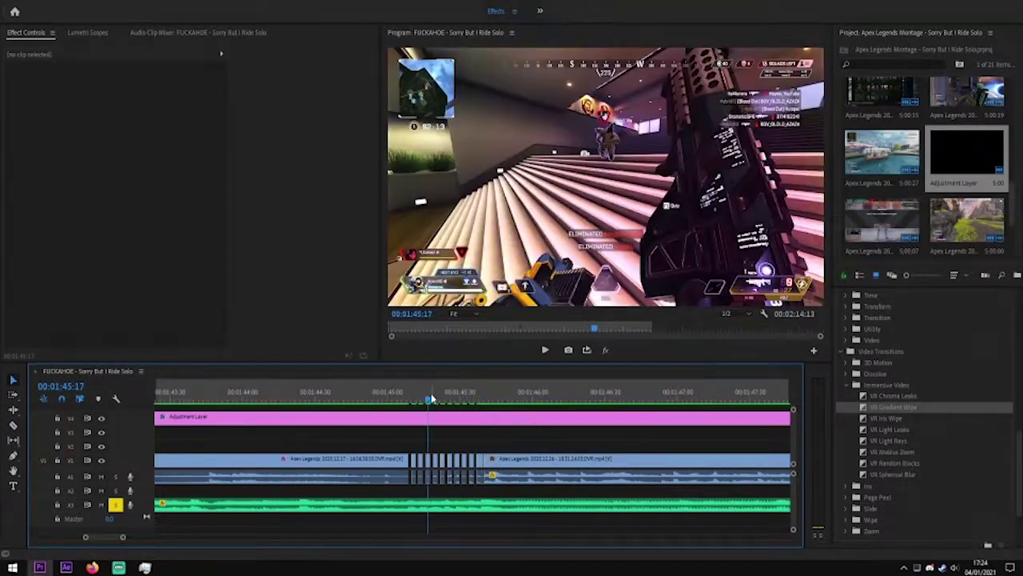
Undo the last slice edits just before the cut near 00:01:45:40
left_click_drag(122, 537, 111, 536)
left_click(566, 460)
left_click(558, 458)
key("minus")
key("ctrl+z")
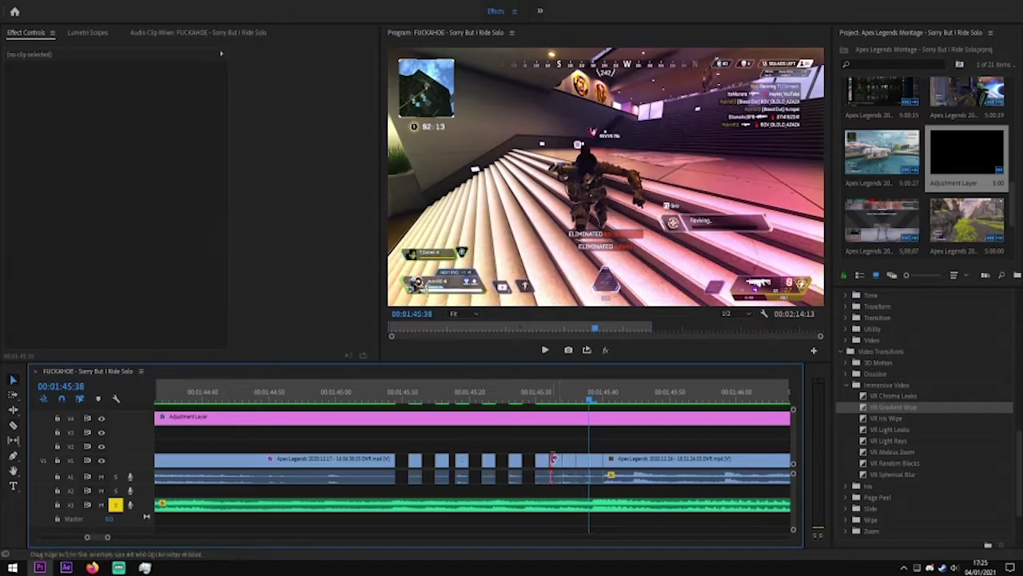
key("ctrl+z")
key("ctrl+z")
key("ctrl+z")
Razor the clip from about 00:01:45:09 up to the next cut into even two-frame slices and close the gaps between them
key("c")
left_click_drag(108, 537, 119, 538)
key("minus")
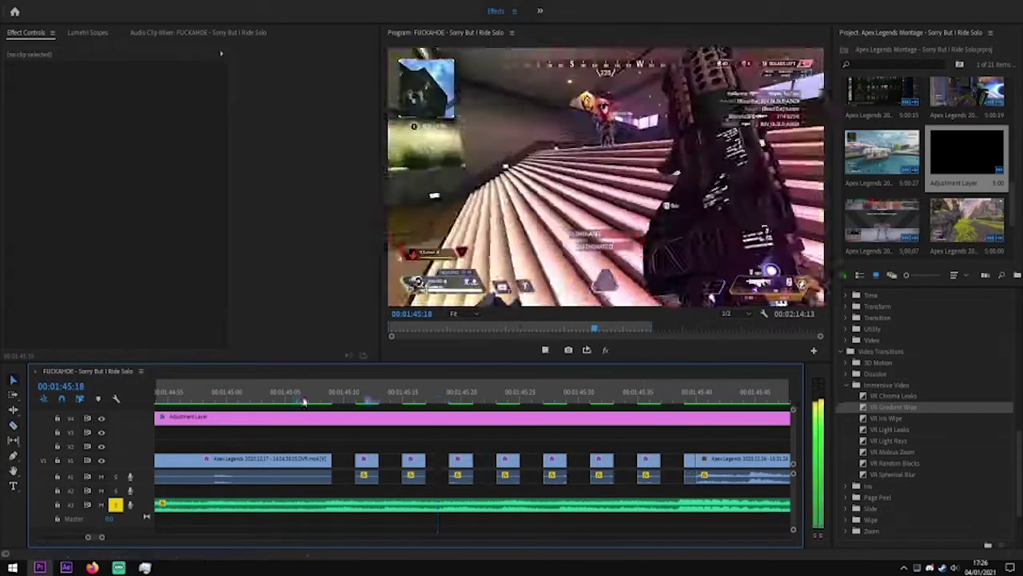
left_click_drag(435, 397, 276, 397)
key("equal")
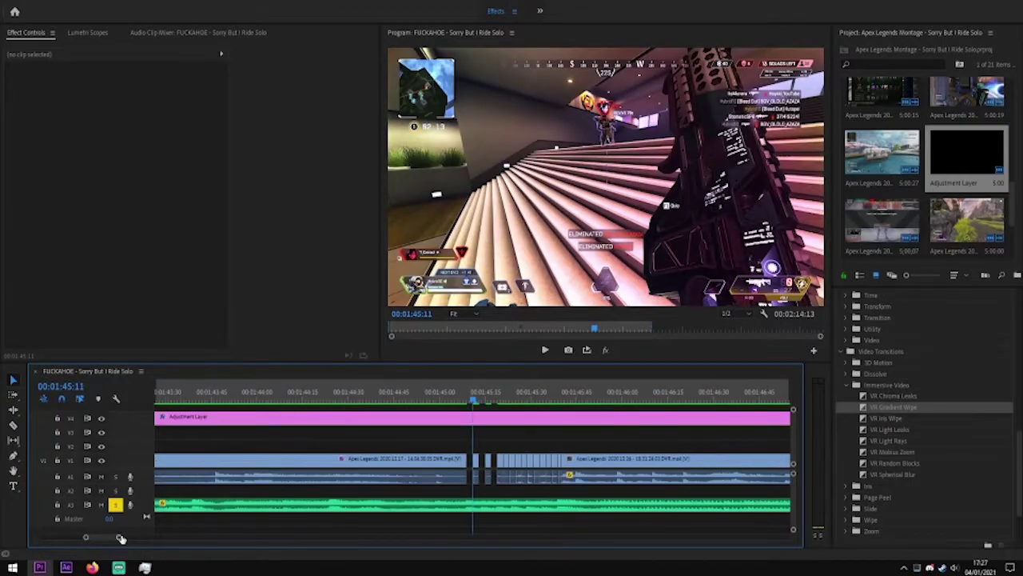
Add Lumetri Color to the first short slice at 00:01:45:10 and lower its Basic Correction exposure
left_click(463, 460)
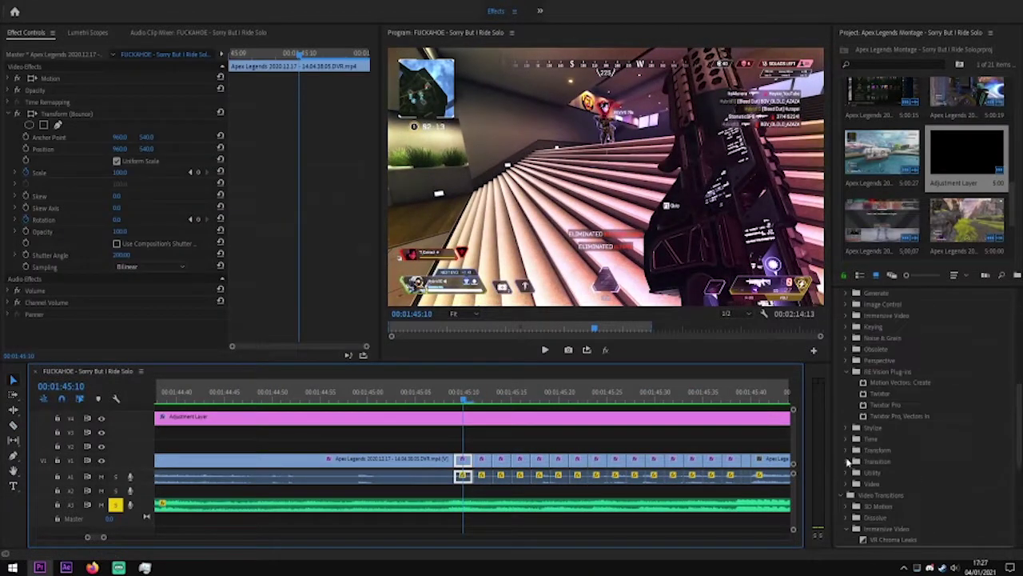
key("minus")
left_click(14, 161)
key("Left")
left_click(116, 278)
left_click(117, 254)
key("Right")
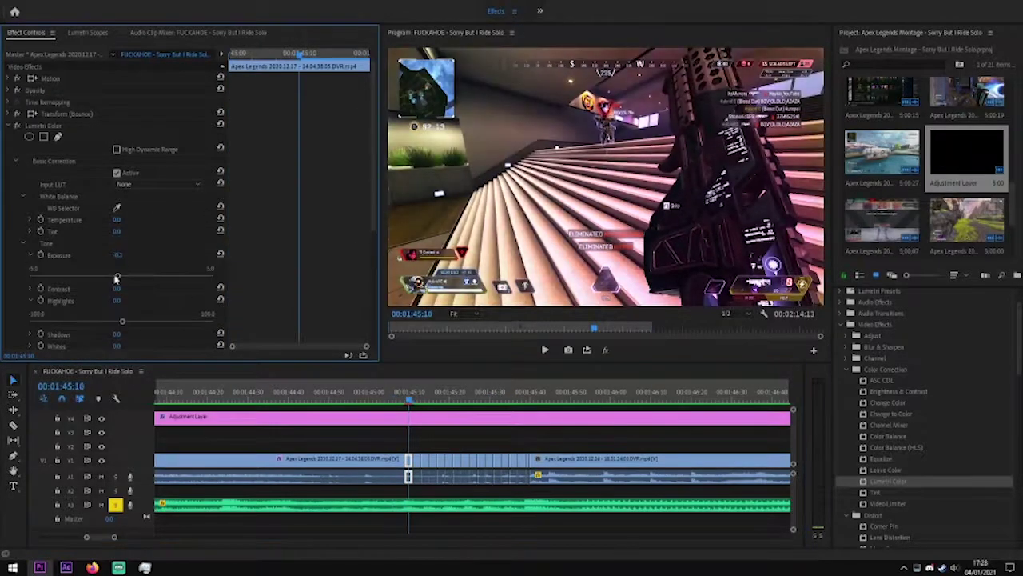
Copy the lowered-exposure Lumetri Color onto every other slice in the stutter section
left_click(18, 113)
key("minus")
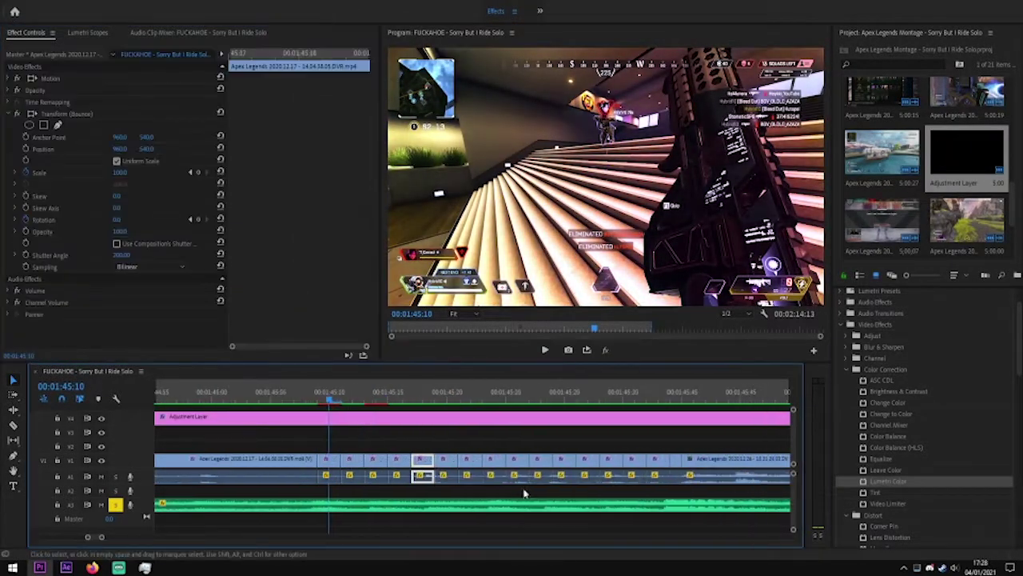
left_click(438, 392)
key("equal")
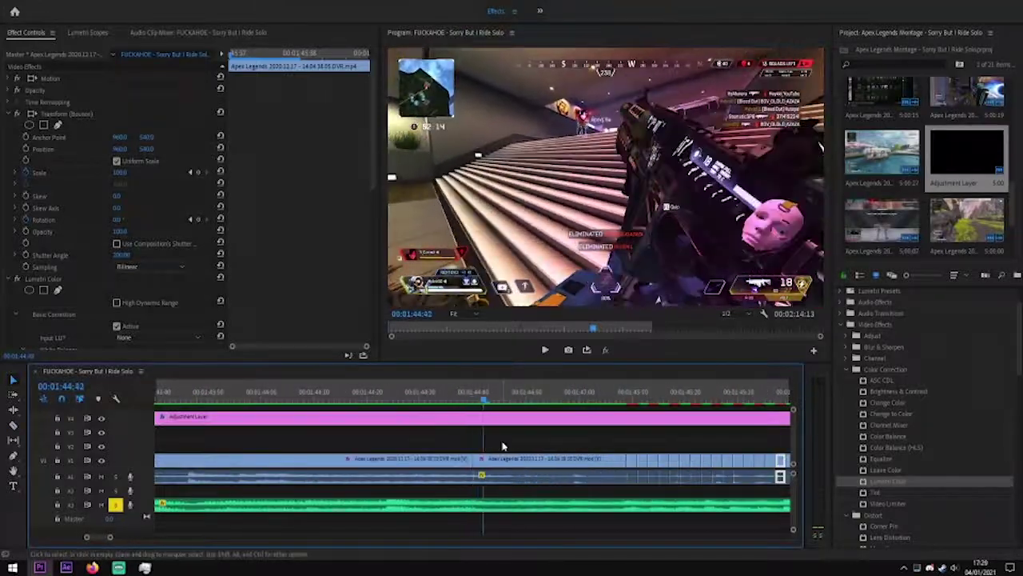
Split the clip from about 00:01:44:40 into progressively shorter slices leading into the stutter section and play it back
left_click(520, 397)
key("space")
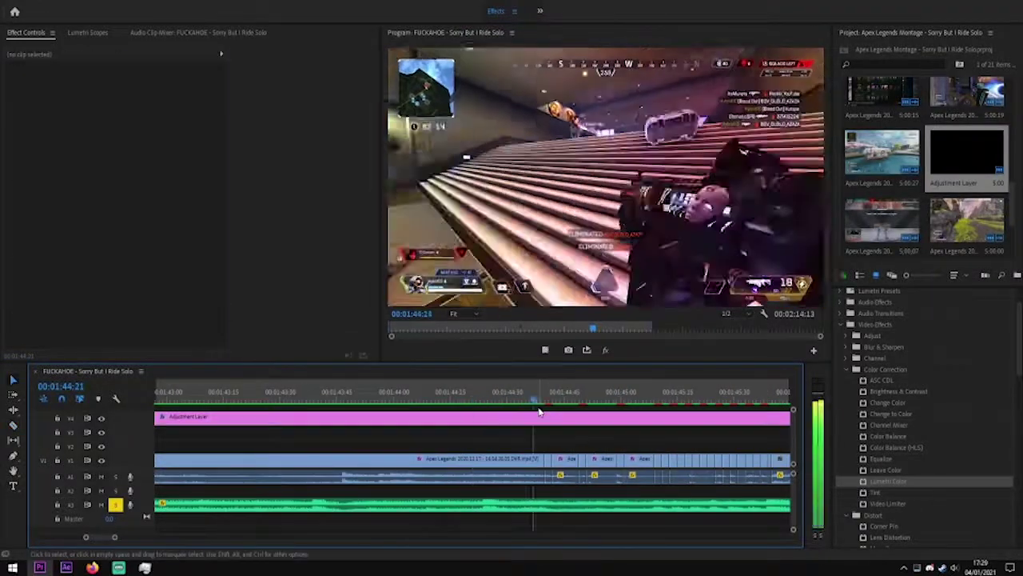
key("minus")
key("minus")
key("minus")
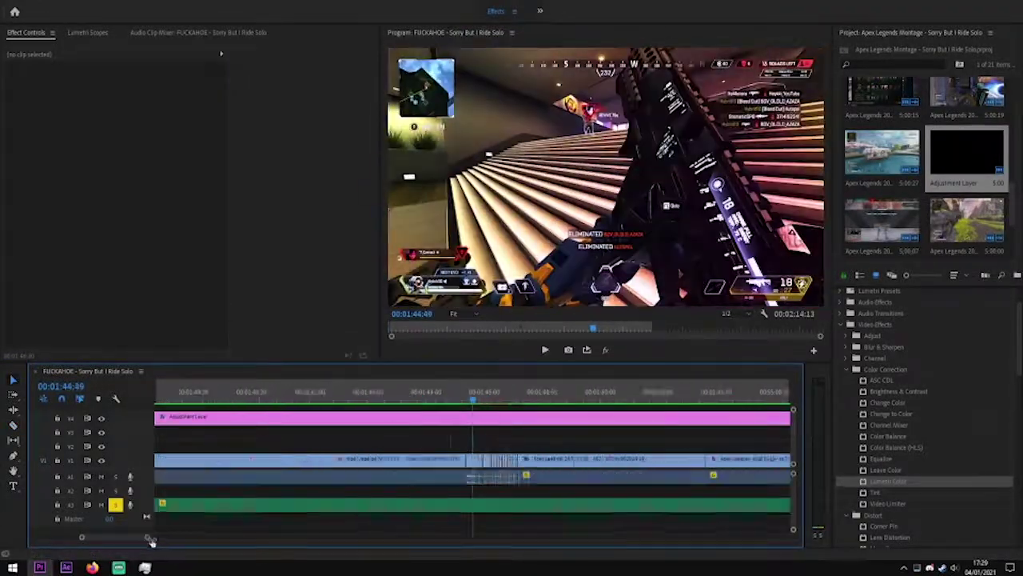
left_click_drag(163, 537, 180, 538)
left_click(336, 458)
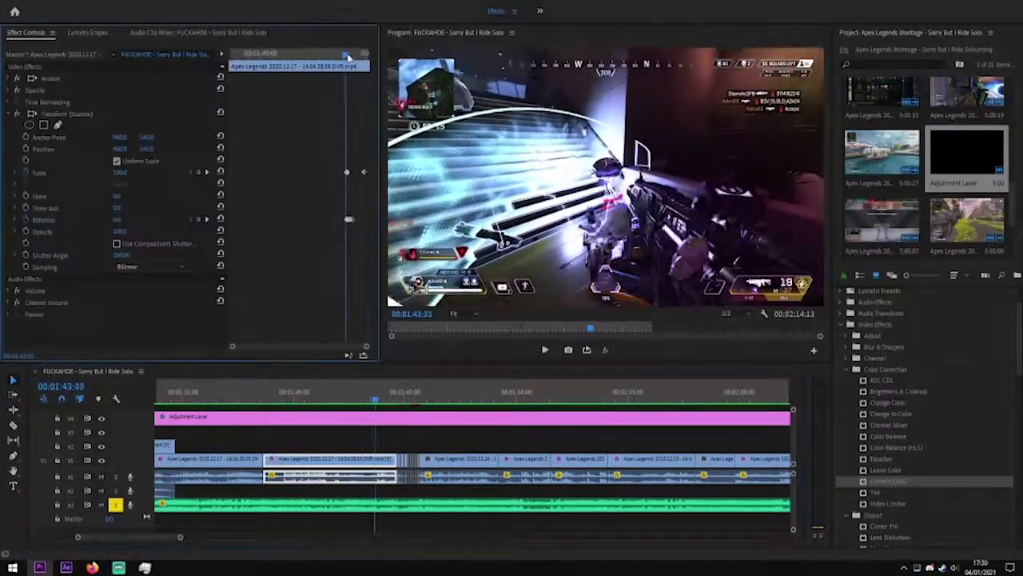
Try the VR Digital Glitch effect on the long adjustment layer
key("space")
left_click_drag(180, 537, 158, 537)
key("space")
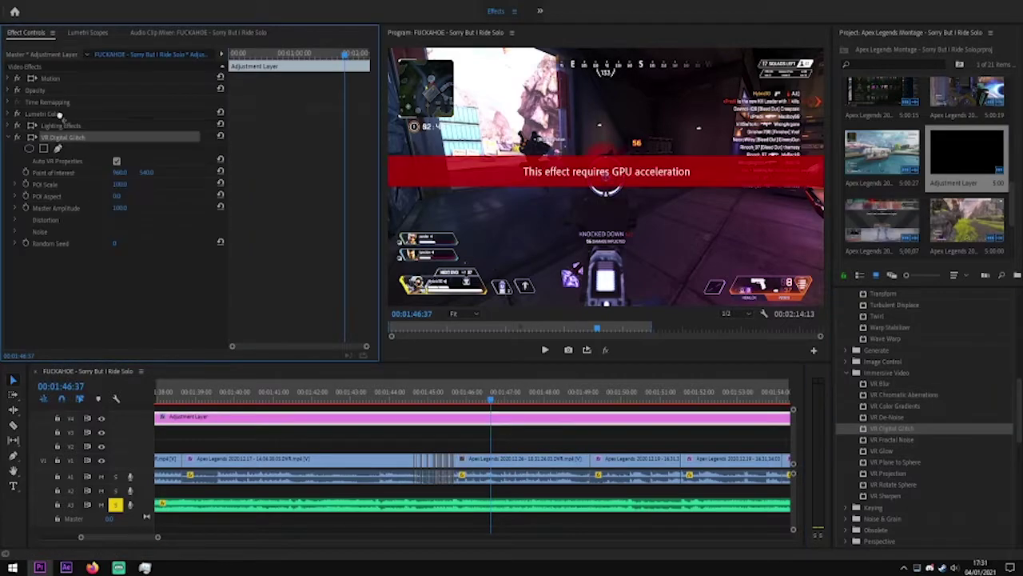
scroll(102, 149, "down", 1)
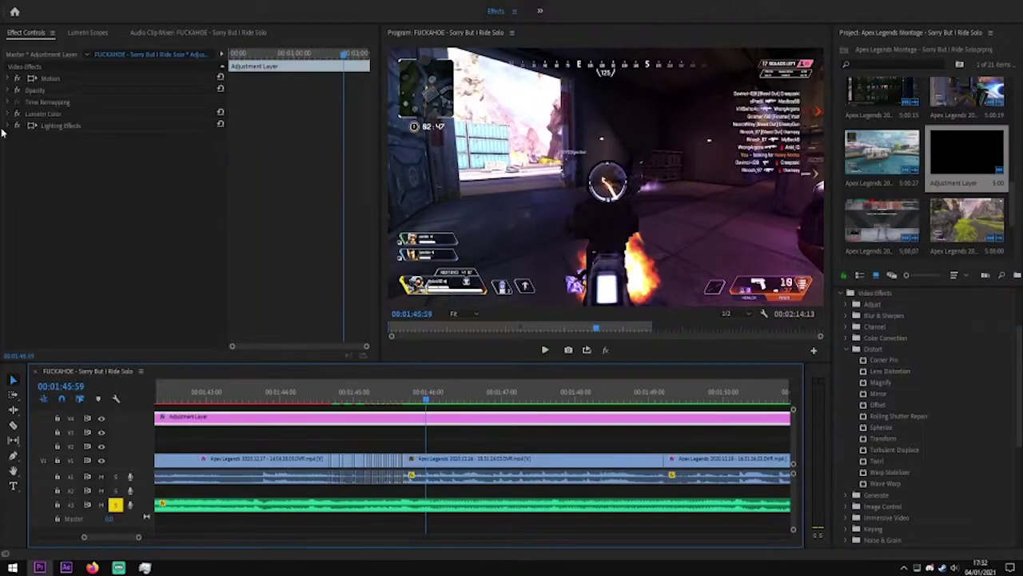
Keyframe Light 1 and Light 2 of the Lighting Effects repeatedly along the whole adjustment layer and play back the result
left_click_drag(160, 541, 362, 541)
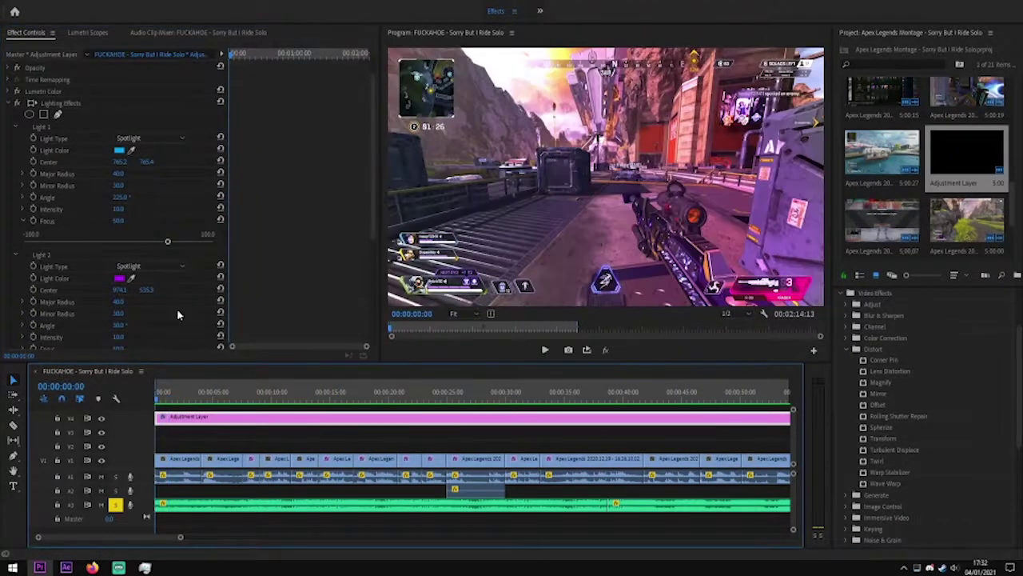
left_click(197, 399)
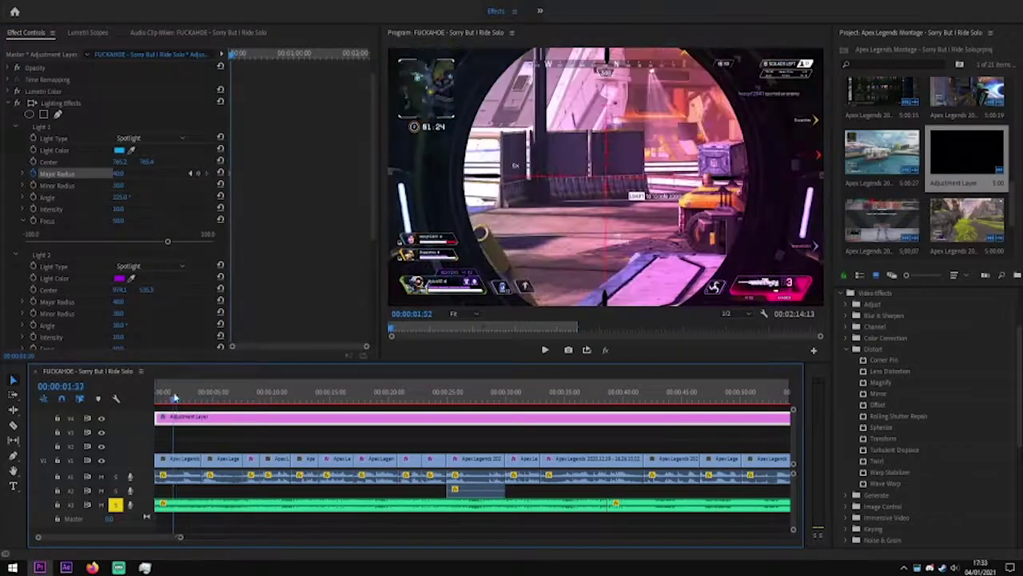
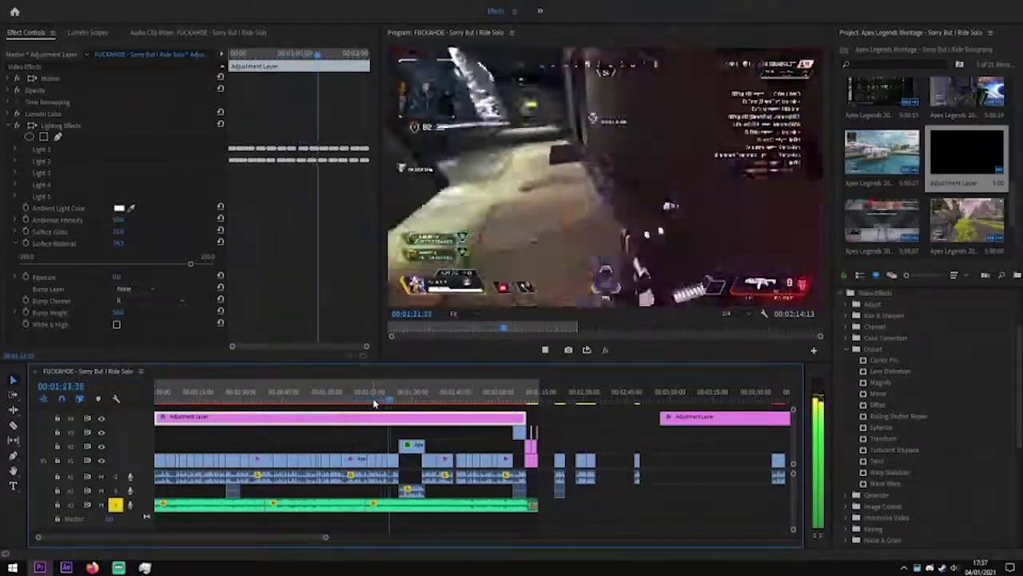
left_click_drag(326, 536, 213, 537)
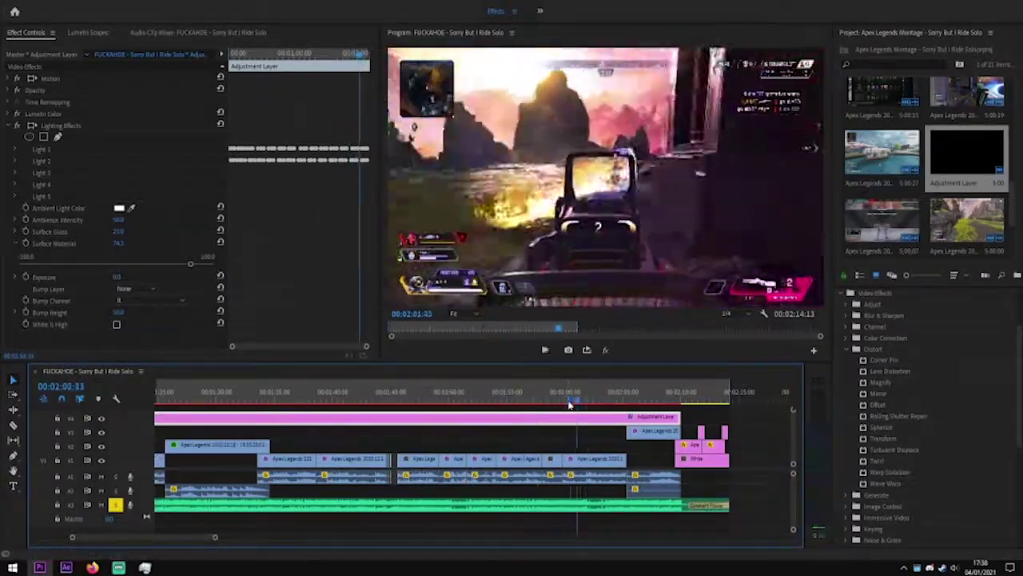
key("=")
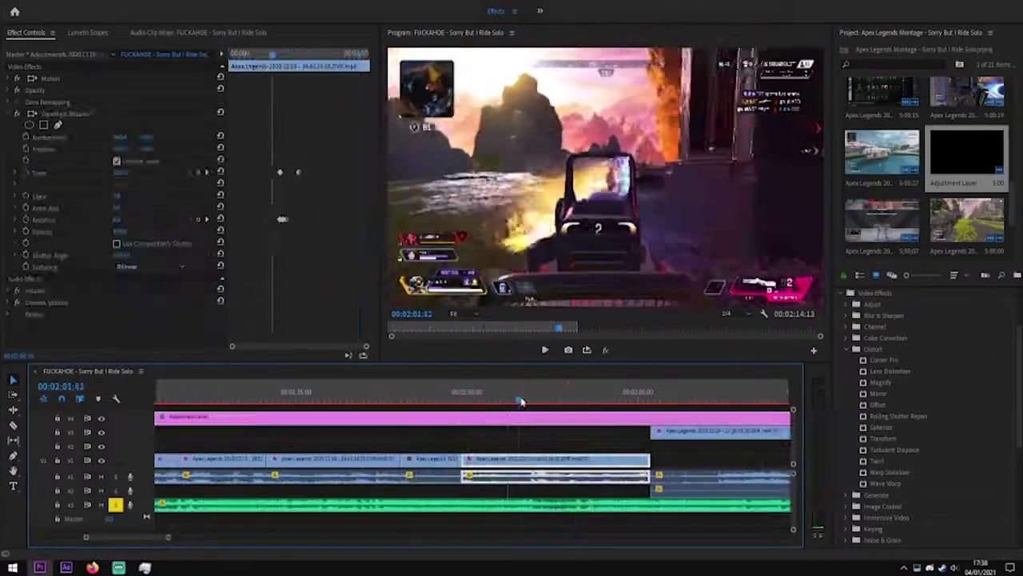
left_click(593, 440)
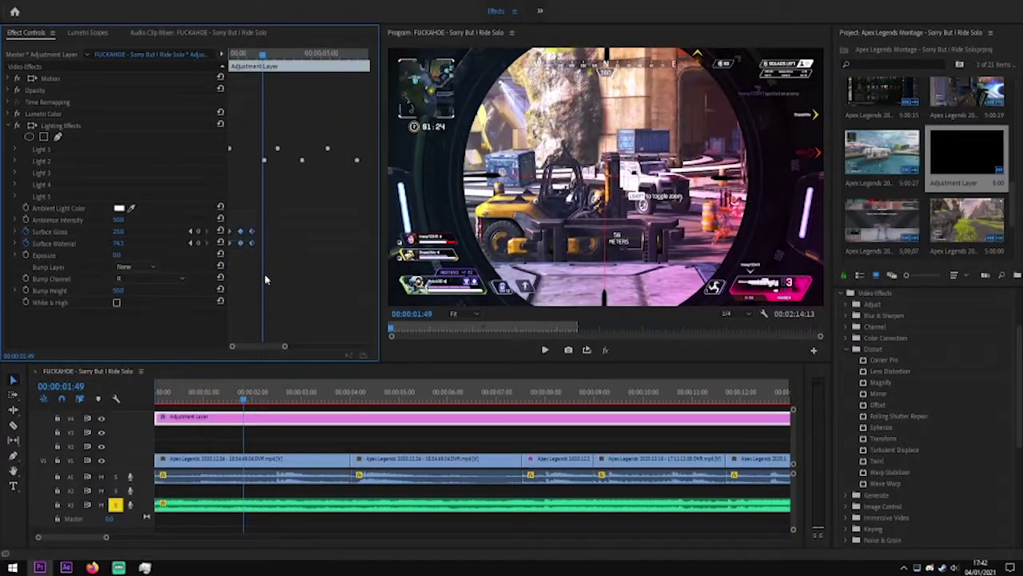
Keyframe the Lighting Effects' Surface Gloss and Surface Material, paste the keyframes along the adjustment layer and play back the montage
left_click_drag(228, 400, 340, 400)
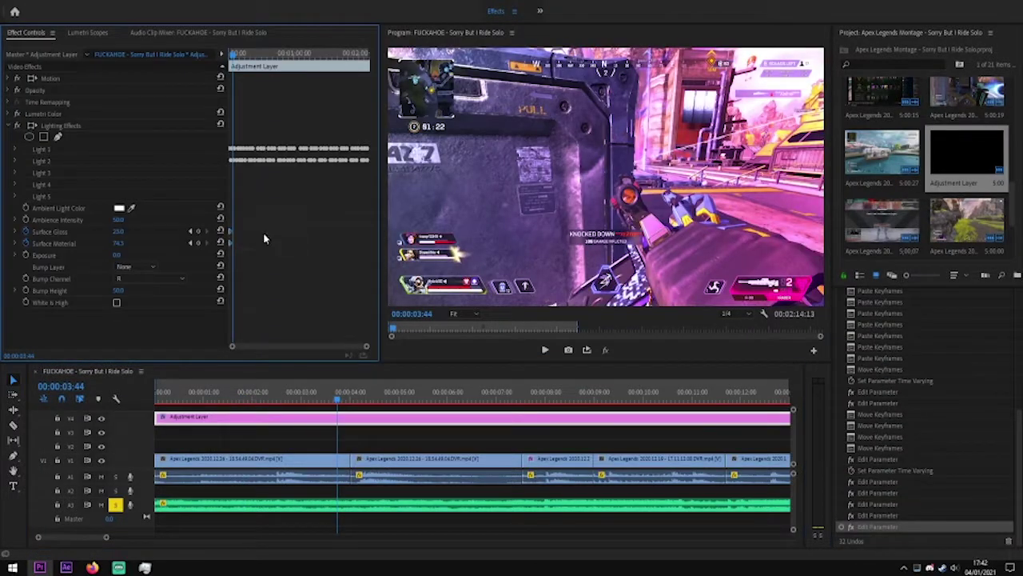
left_click(222, 393)
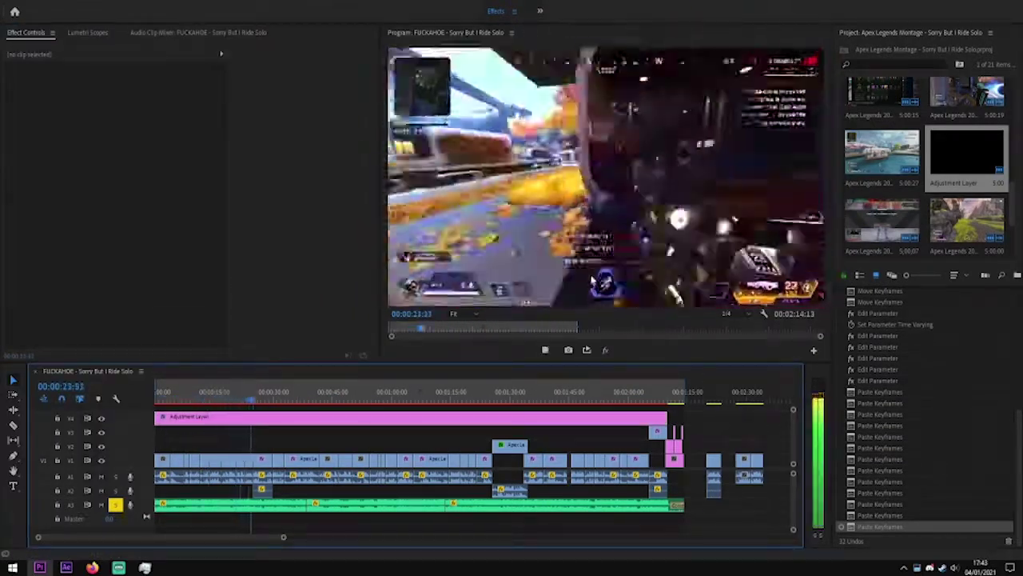
left_click(326, 395)
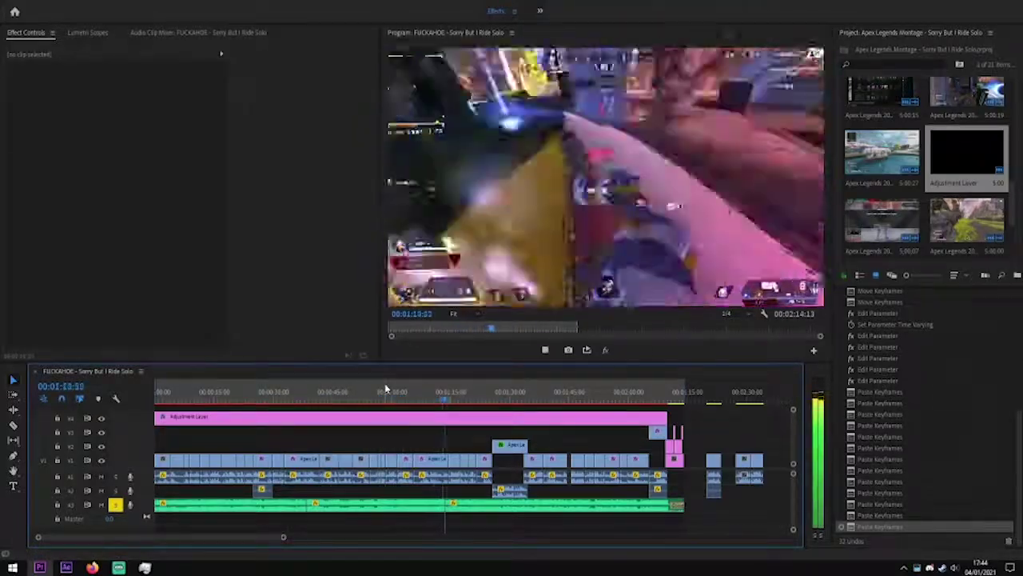
left_click(92, 567)
left_click(594, 403)
key("space")
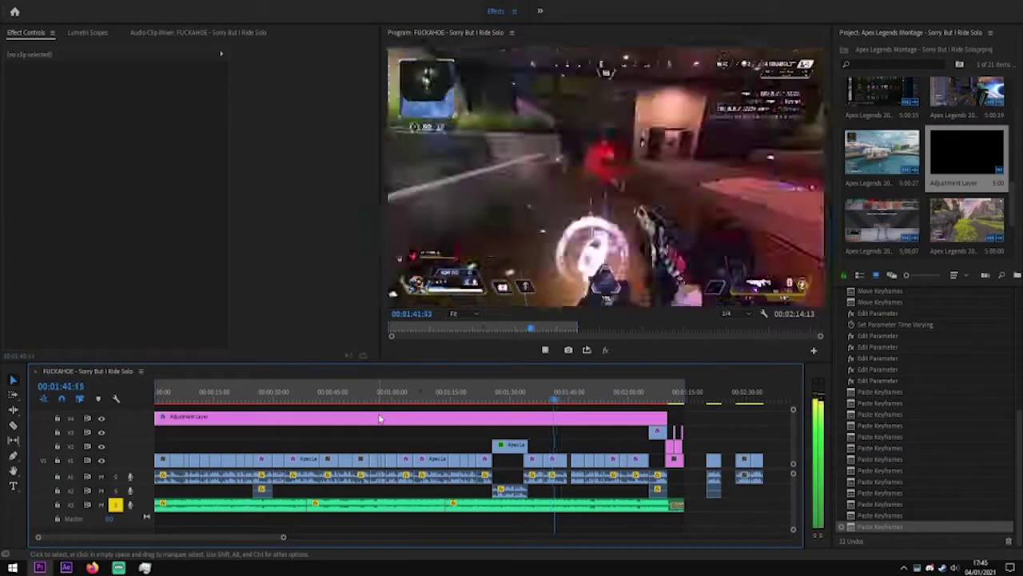
key("shift+7")
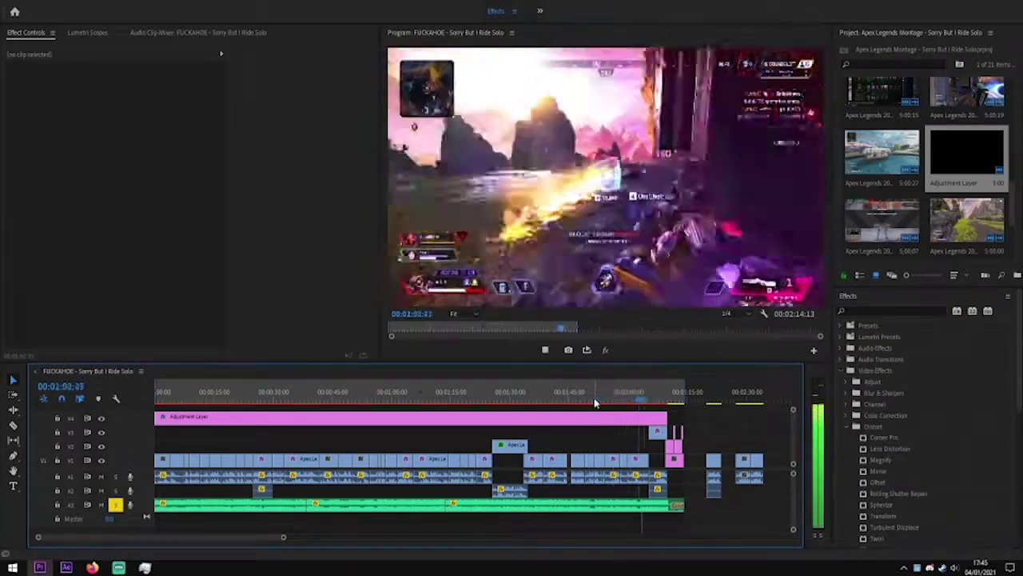
Mute the music track A3 and play back the gameplay audio from the start of the sequence
left_click_drag(283, 536, 240, 539)
left_click(442, 395)
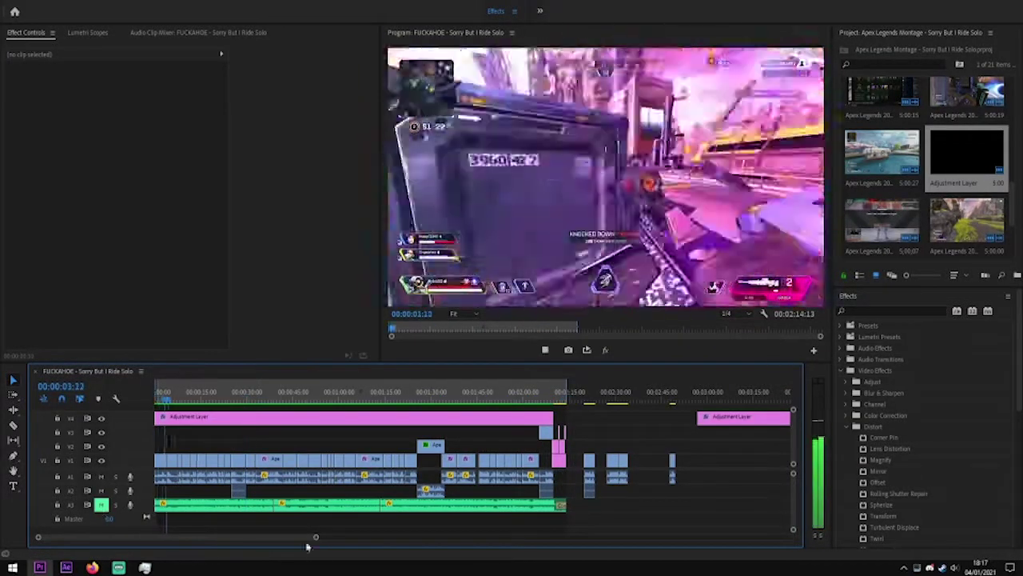
scroll(248, 542, "up", 5)
left_click(429, 398)
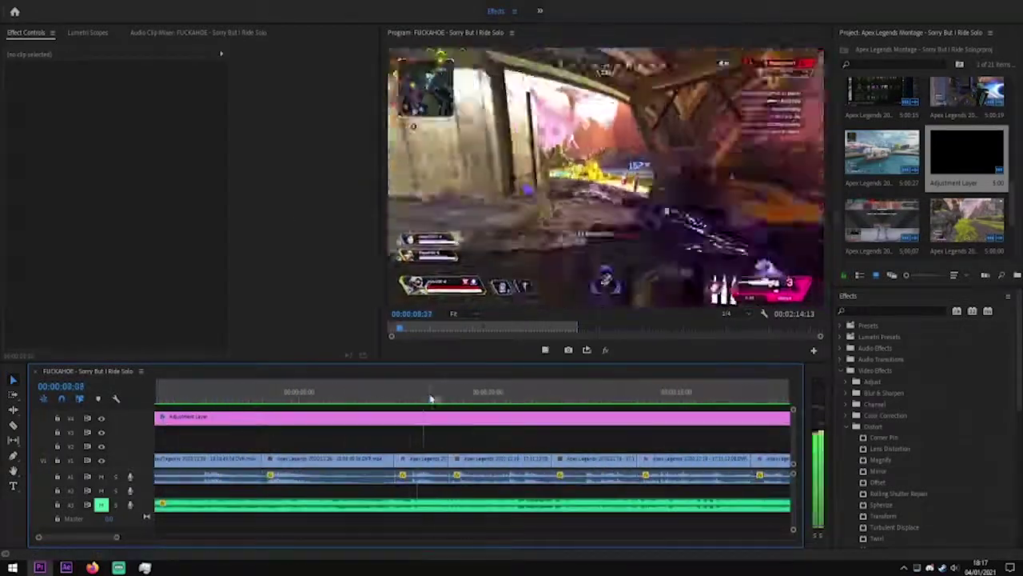
Overlap the gameplay audio clips across A1 and A2 and add Constant Power fades at the cuts up to about 00:00:14
left_click(851, 359)
left_click(857, 370)
left_click_drag(892, 392, 452, 477)
scroll(506, 466, "right", 2)
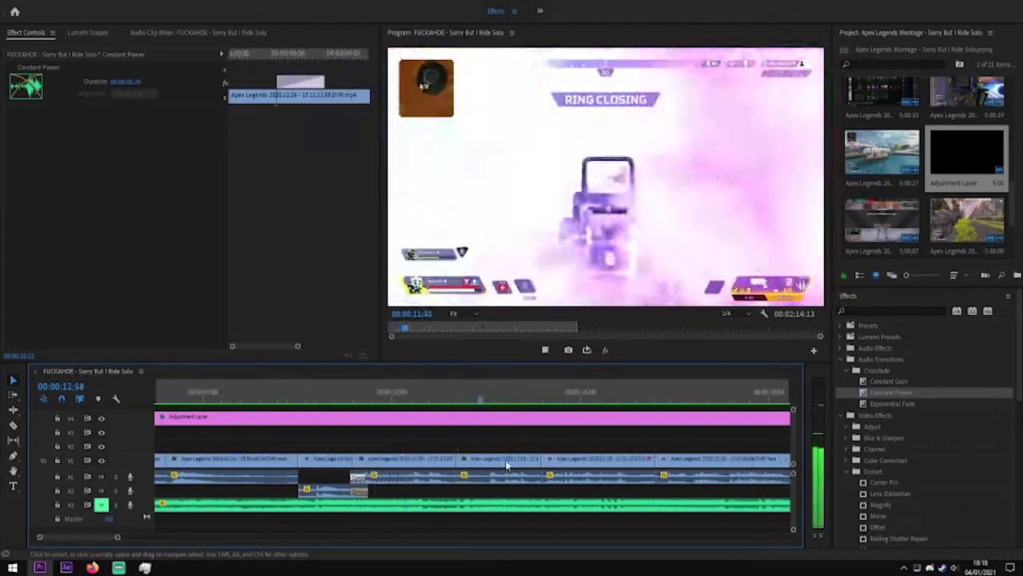
key("space")
scroll(514, 437, "right", 2)
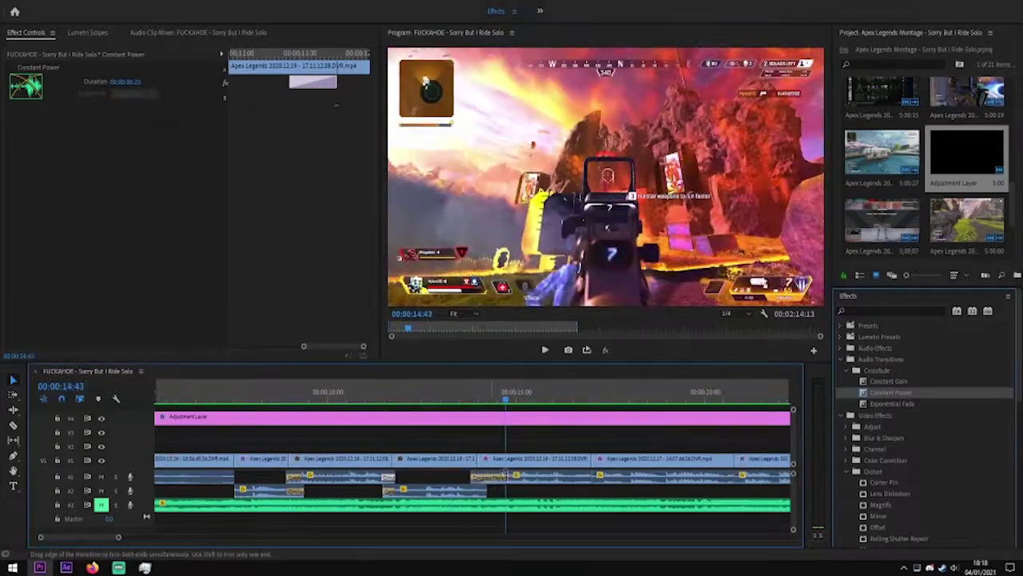
Overlap the audio clips and add Constant Power fades at the cuts between about 00:00:17 and 00:00:25
key("space")
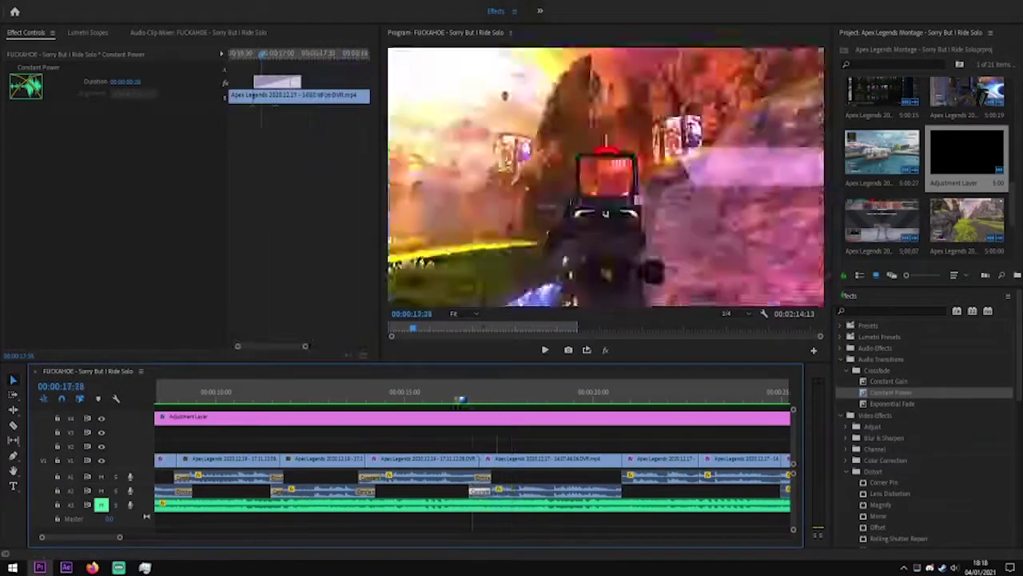
key("space")
left_click(408, 486)
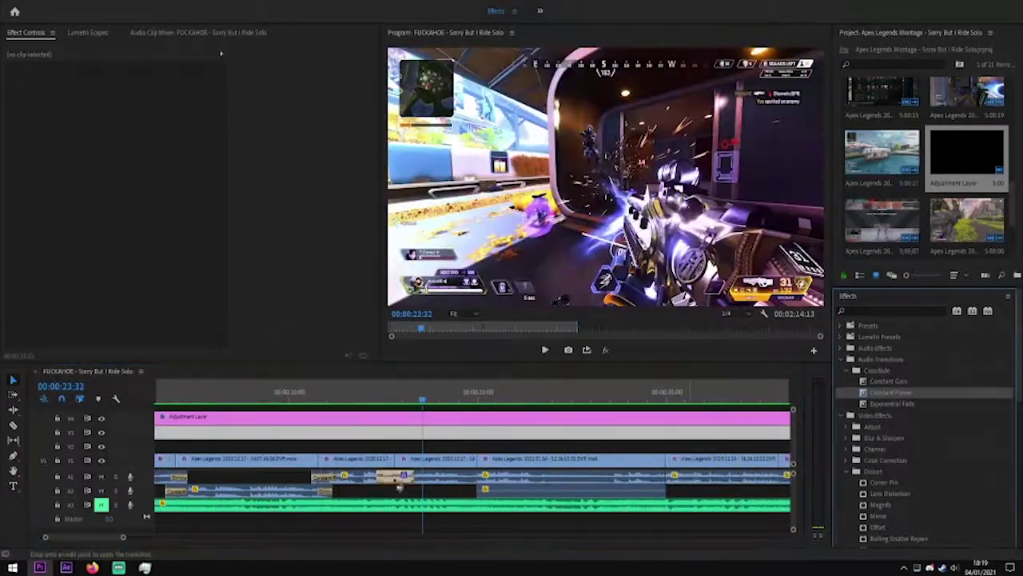
left_click(406, 477)
left_click(424, 477)
left_click(440, 475)
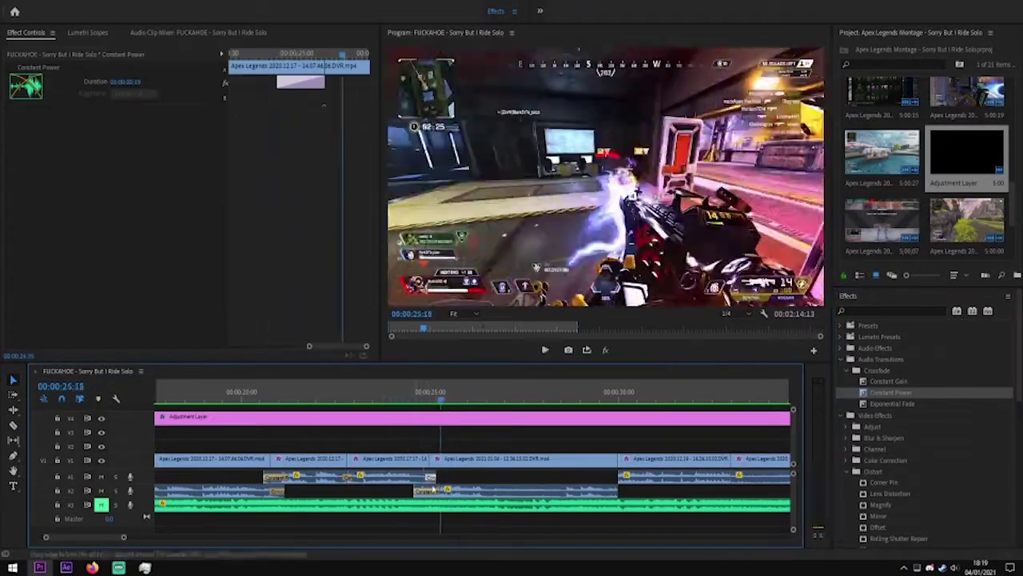
Overlap the gameplay audio clips across A1 and A2 and add Constant Power fades at the cuts between about 00:00:25 and 00:00:42
left_click(447, 478)
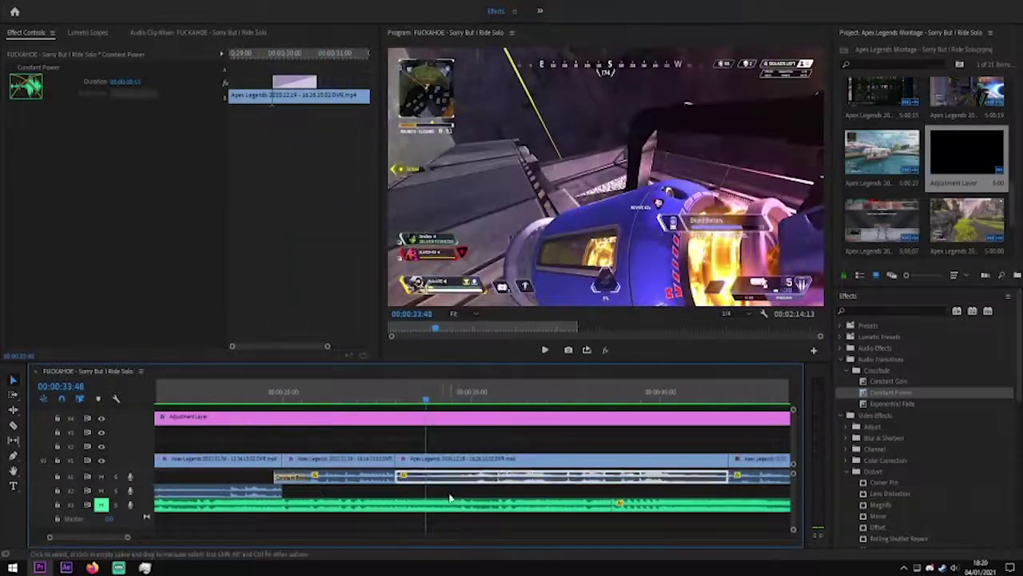
left_click(450, 485)
left_click(478, 492)
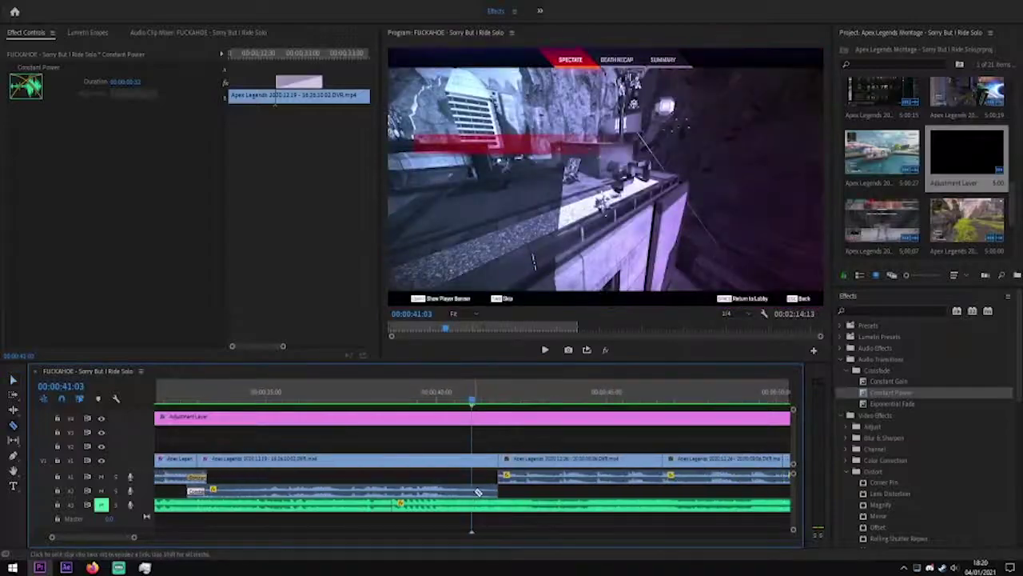
left_click(497, 478)
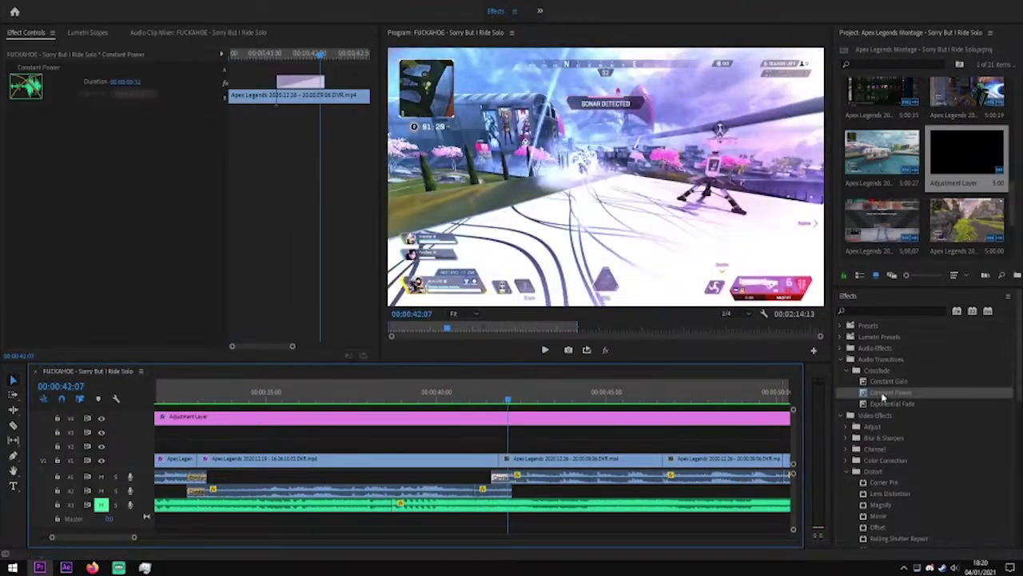
Overlap the gameplay audio clips and add Constant Power fades at the cuts between about 00:00:42 and 00:00:57
left_click(480, 491)
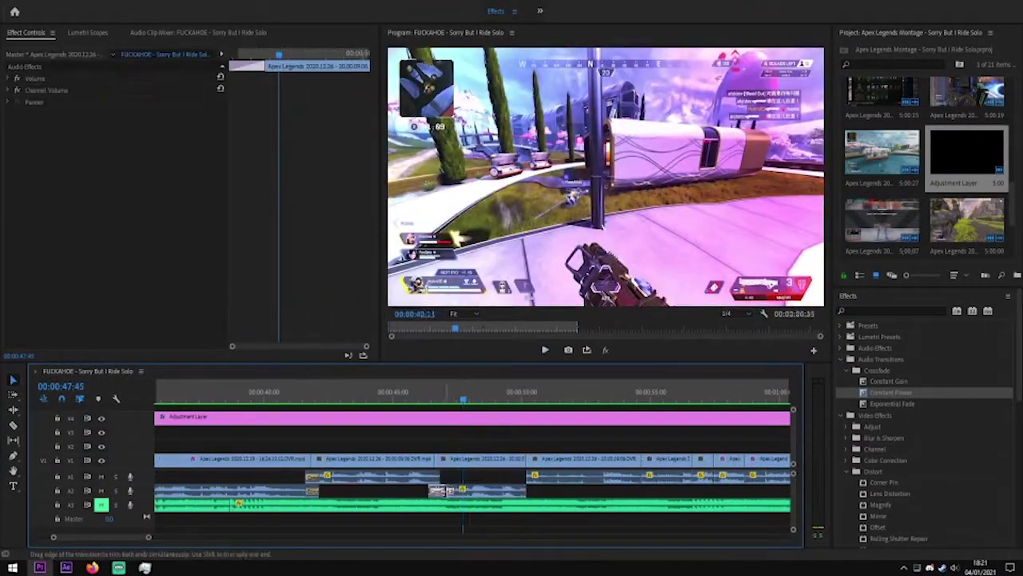
left_click(442, 491)
left_click(480, 478)
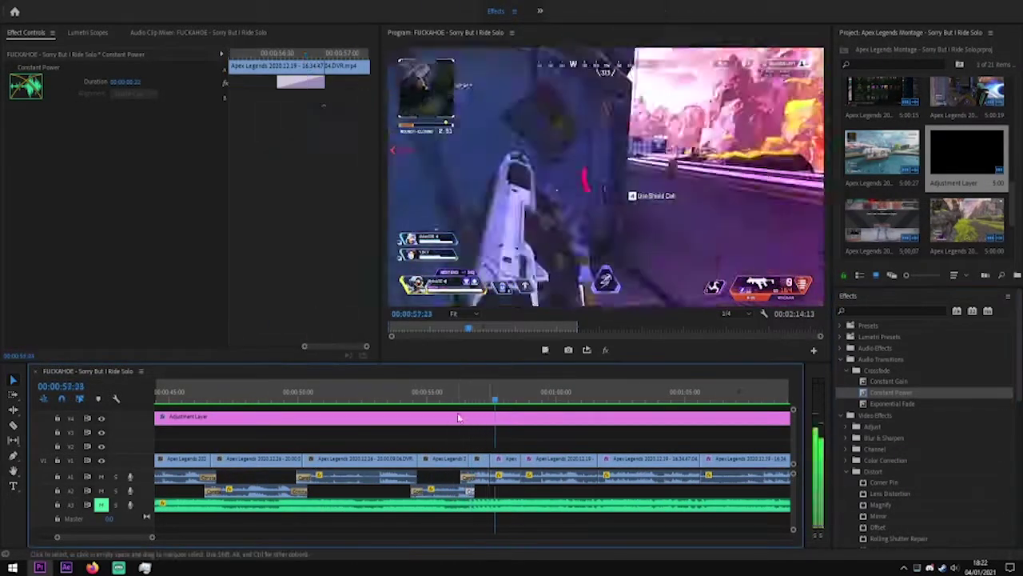
Stagger the audio clips across A1 and A2 with Constant Power fades between about 00:00:57 and 00:01:20, playing back the overlaps
left_click(480, 448)
left_click(544, 484)
left_click(422, 491)
left_click(477, 476)
key("space")
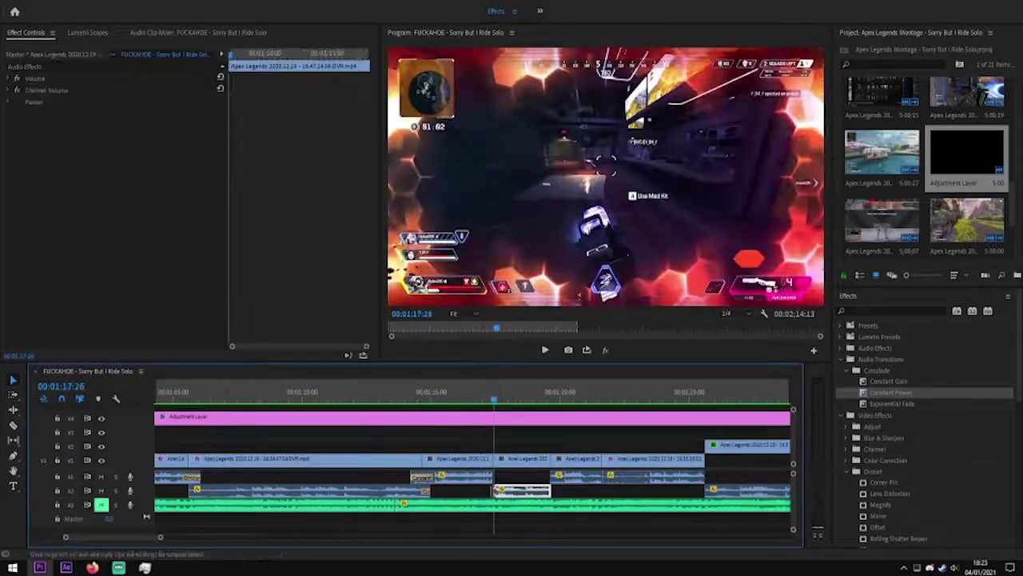
left_click(481, 399)
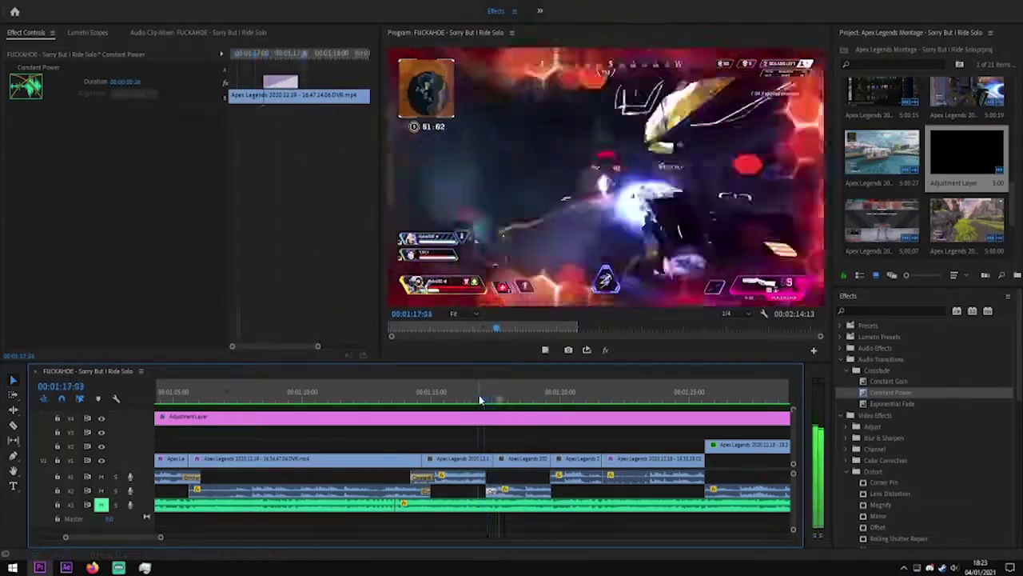
key("space")
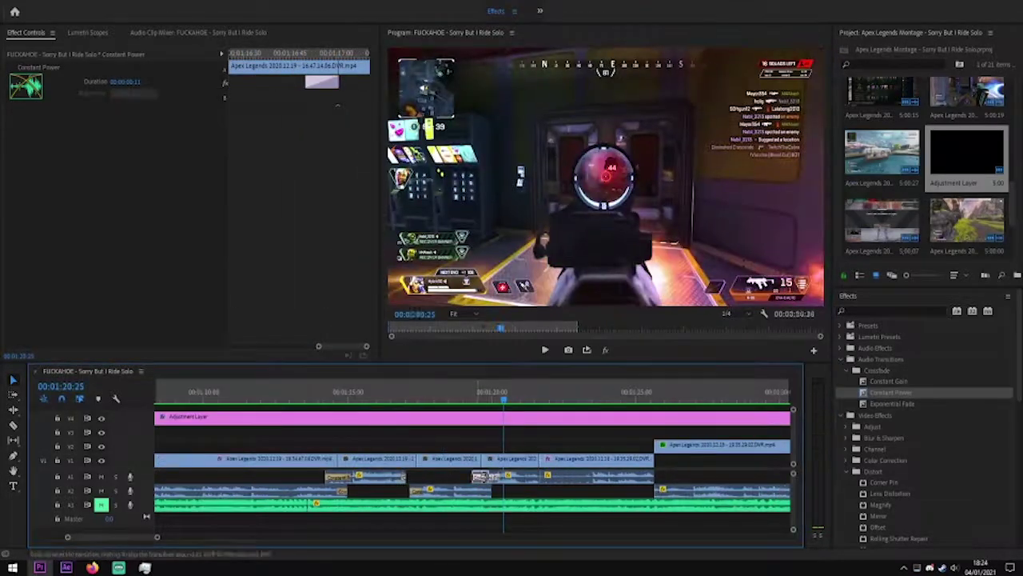
Overlap the audio clips and add Constant Power fades at the cuts between about 00:01:20 and 00:01:50
key("space")
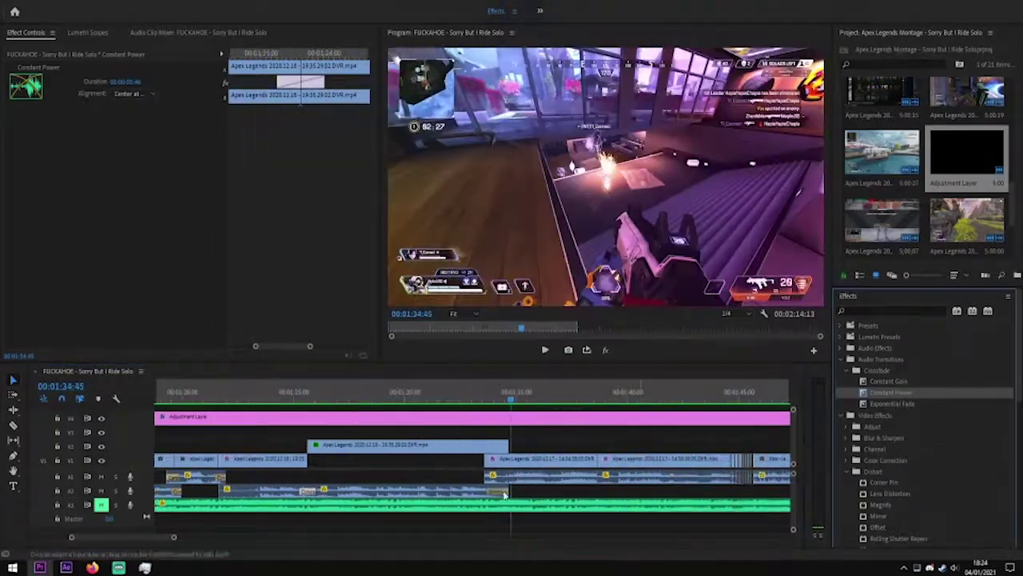
key("space")
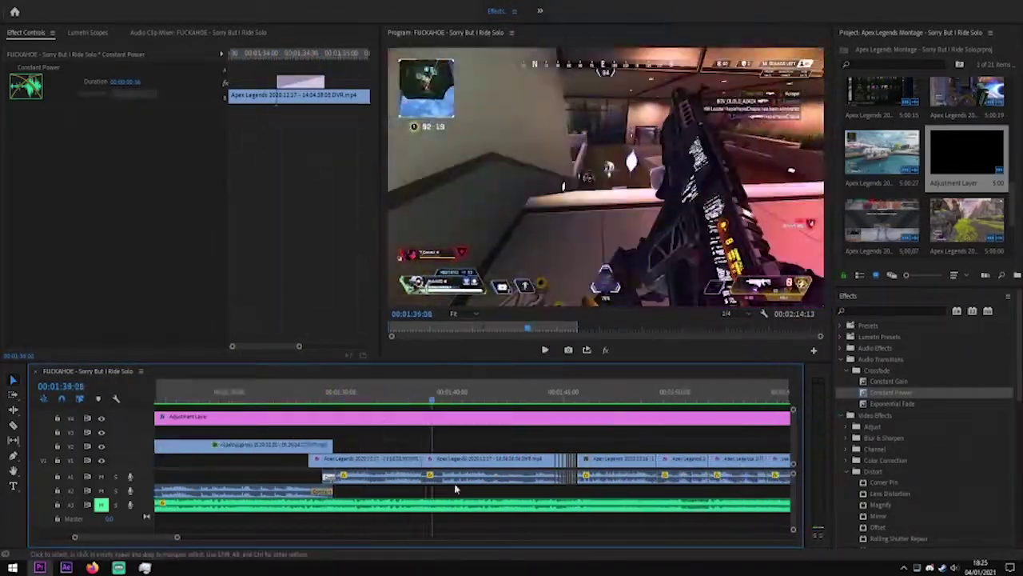
left_click(437, 476)
left_click(437, 490)
key("space")
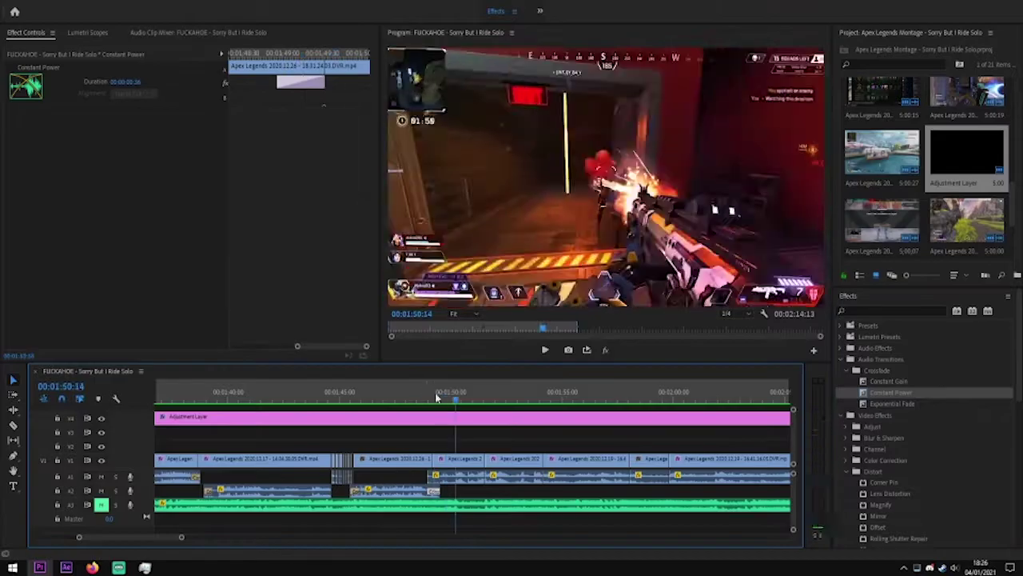
Overlap the remaining gameplay audio clips and add Constant Power fades from about 00:01:50 to the last clip's end near 00:02:10
left_click(478, 459)
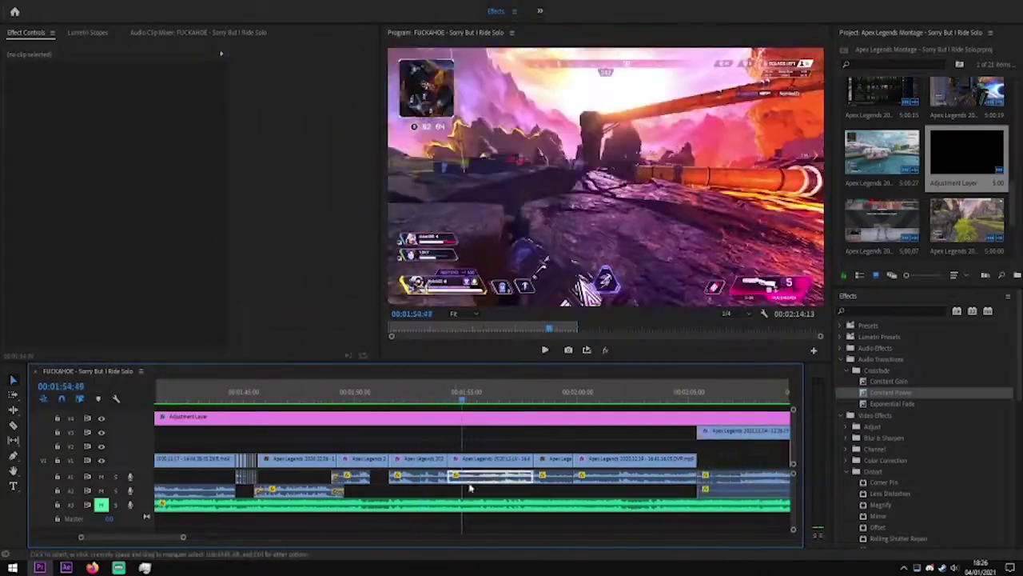
left_click(493, 477)
key("space")
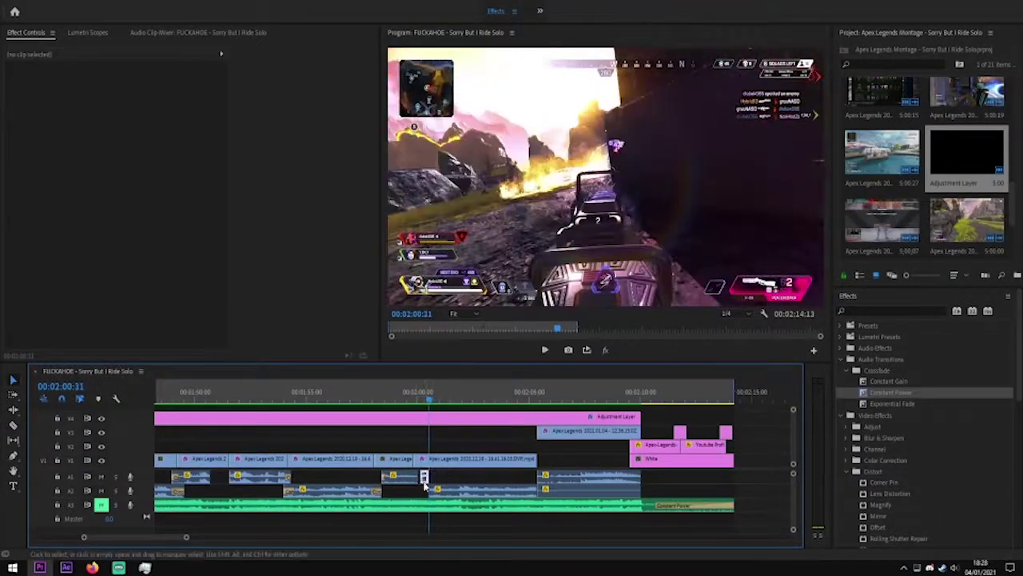
left_click(408, 394)
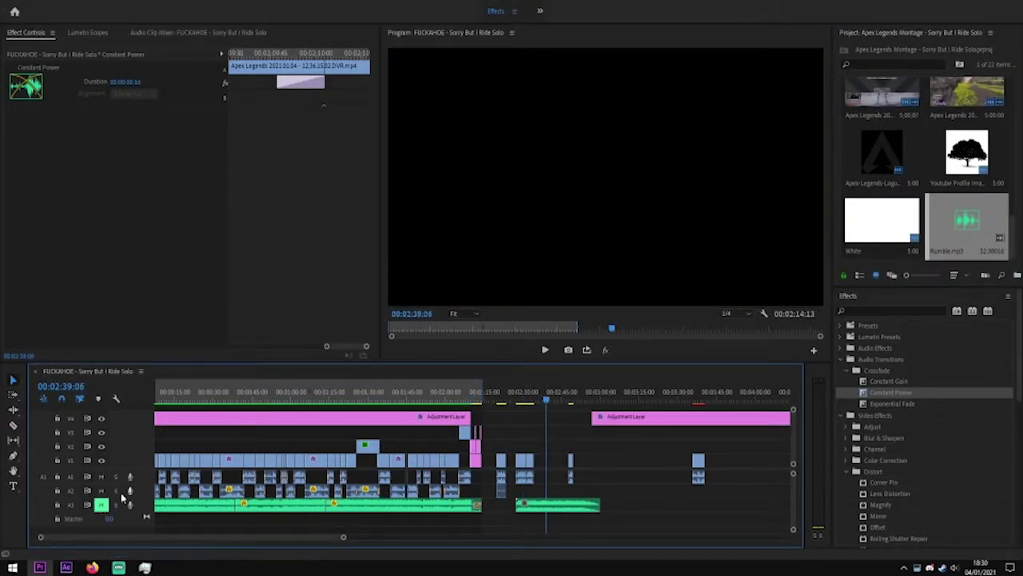
Place Rumble.mp3 on track A4 under the logo ending at about 00:02:10 and unmute the music track A3
left_click_drag(967, 219, 560, 516)
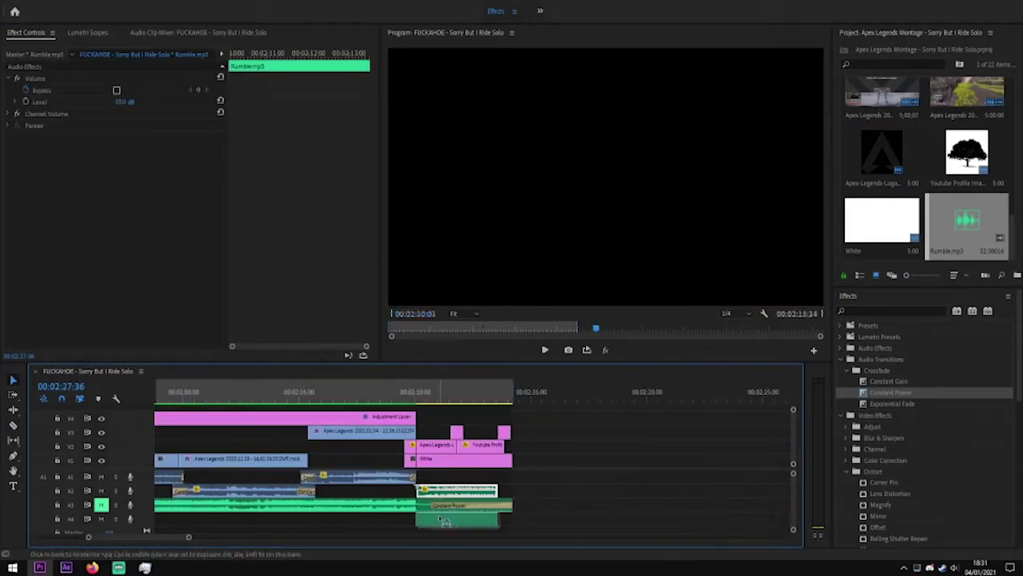
left_click_drag(491, 520, 404, 527)
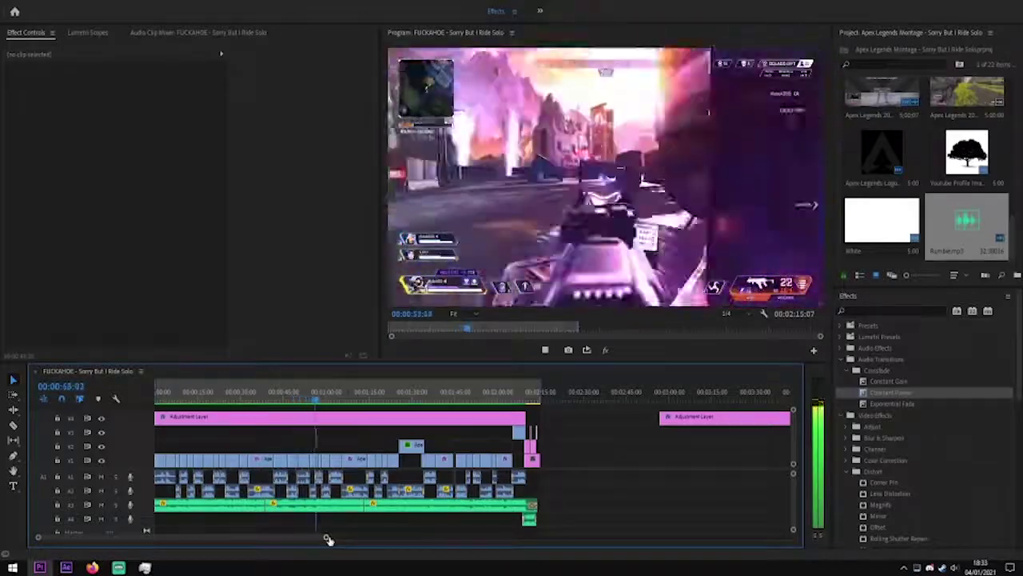
Play back the mix and adjust the volume level of the gameplay audio clips around 00:00:59
left_click(326, 490)
left_click(318, 400)
key("space")
left_click(138, 161)
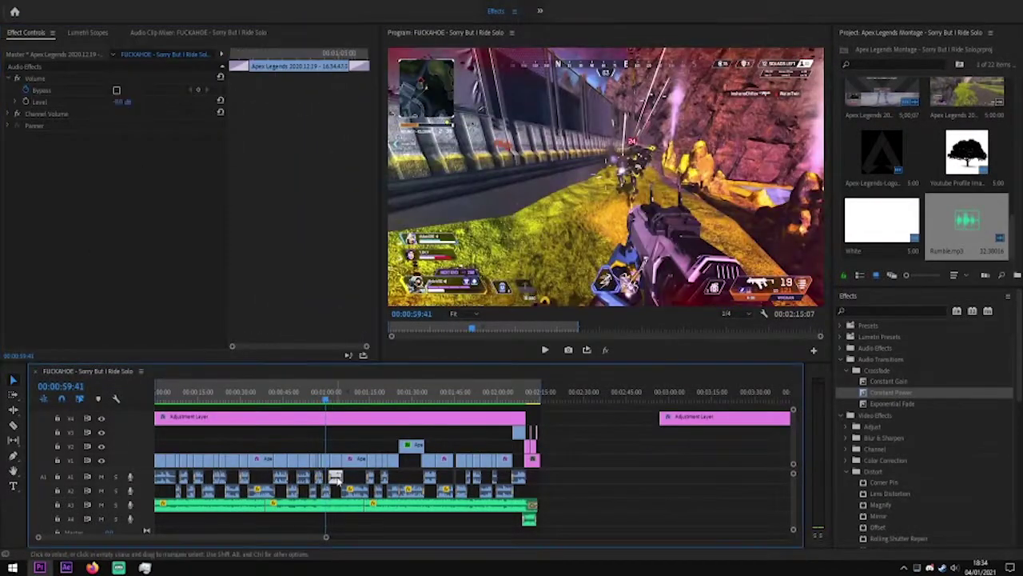
left_click(123, 101)
key("Return")
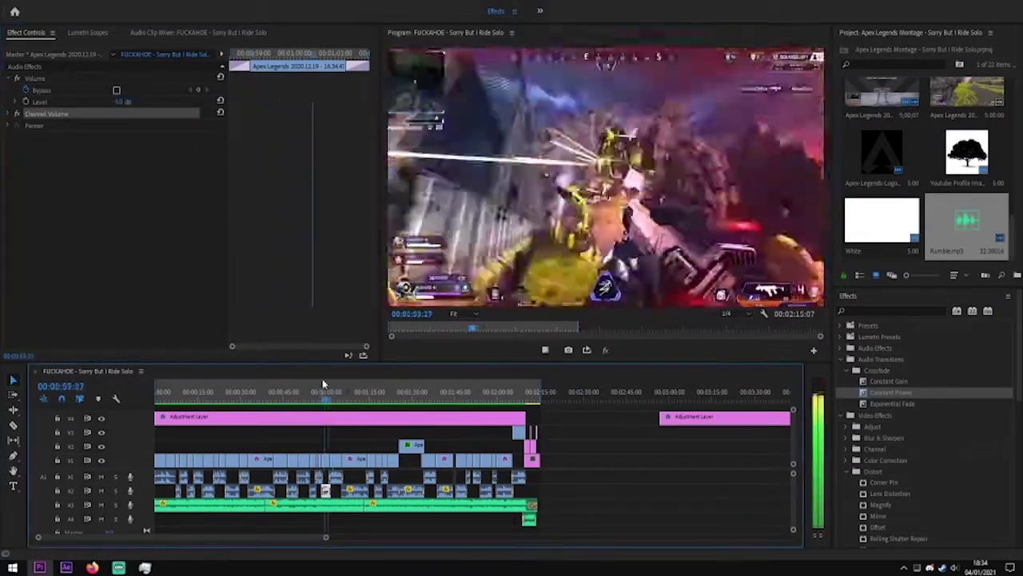
left_click(573, 490)
scroll(574, 491, "down", 2)
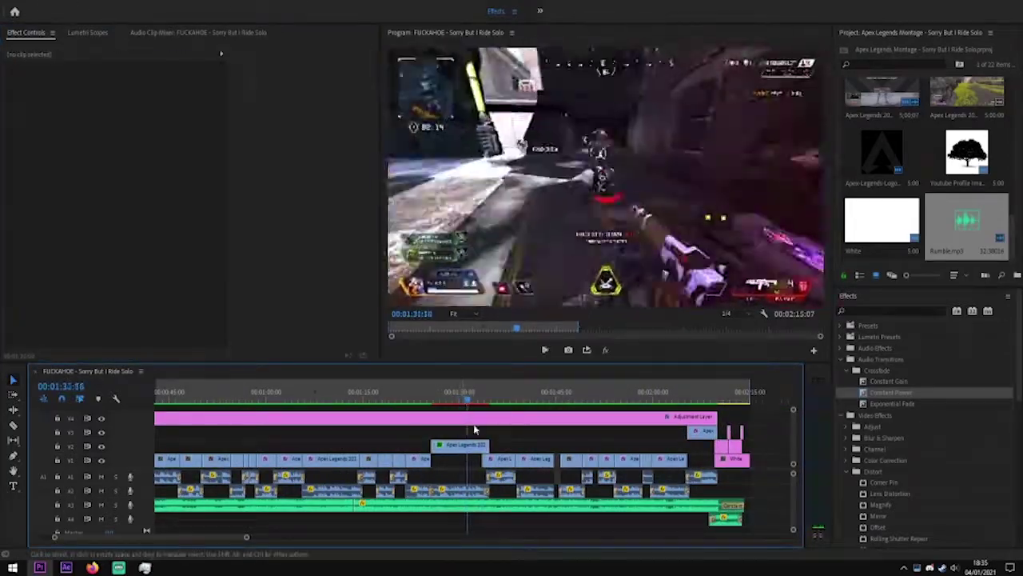
Add a short adjustment layer with Transform on V3 over the cut at 00:00:08:59 and keyframe Scale to 135 at the cut
left_click_drag(246, 537, 265, 543)
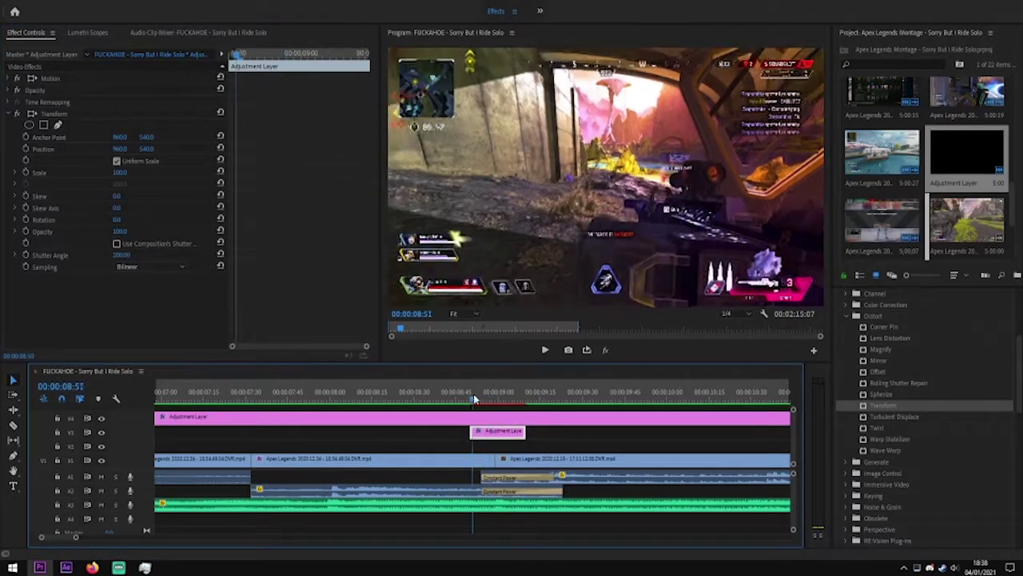
left_click(128, 172)
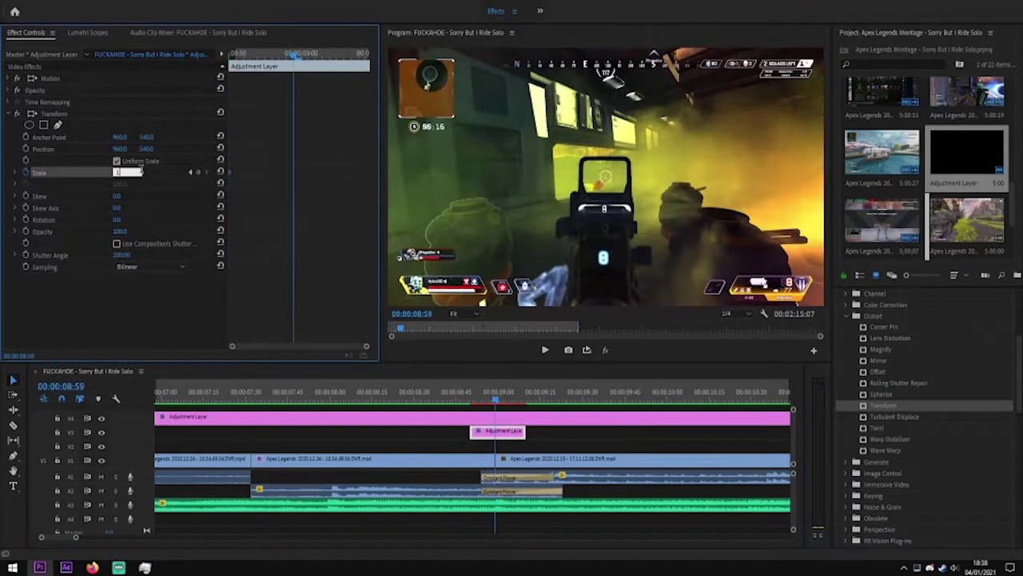
left_click(522, 391)
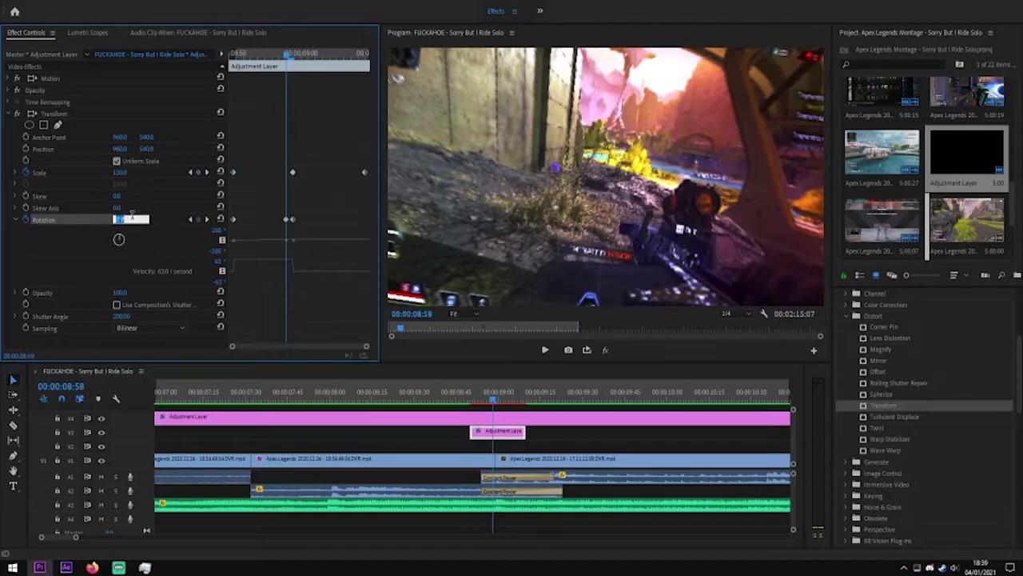
Keyframe the Transform's Rotation around the cut, with -6° at 00:00:08:59, and ease the rotation keyframes
left_click(484, 396)
left_click(25, 224)
left_click_drag(231, 348, 279, 346)
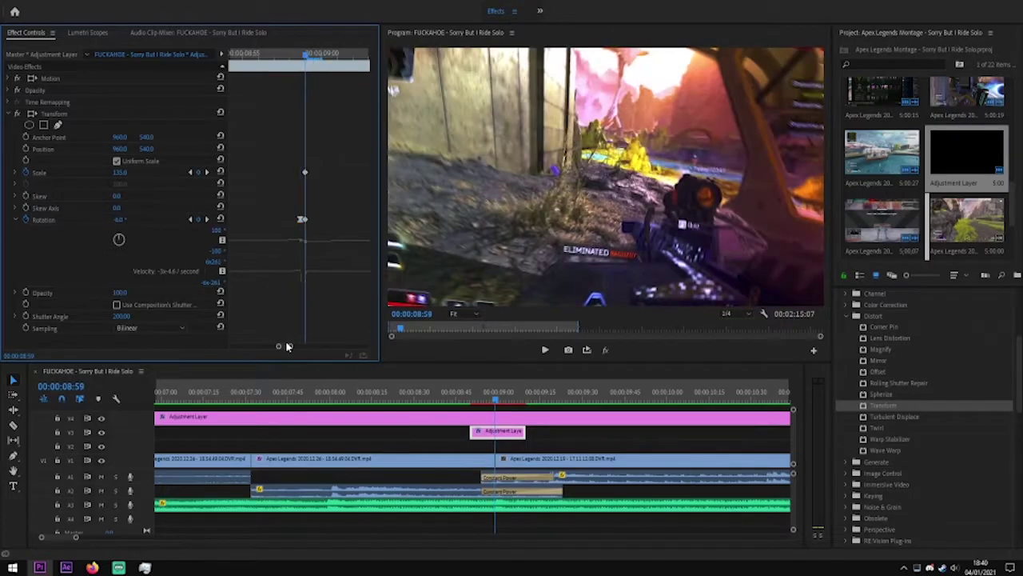
key("backslash")
key("Up")
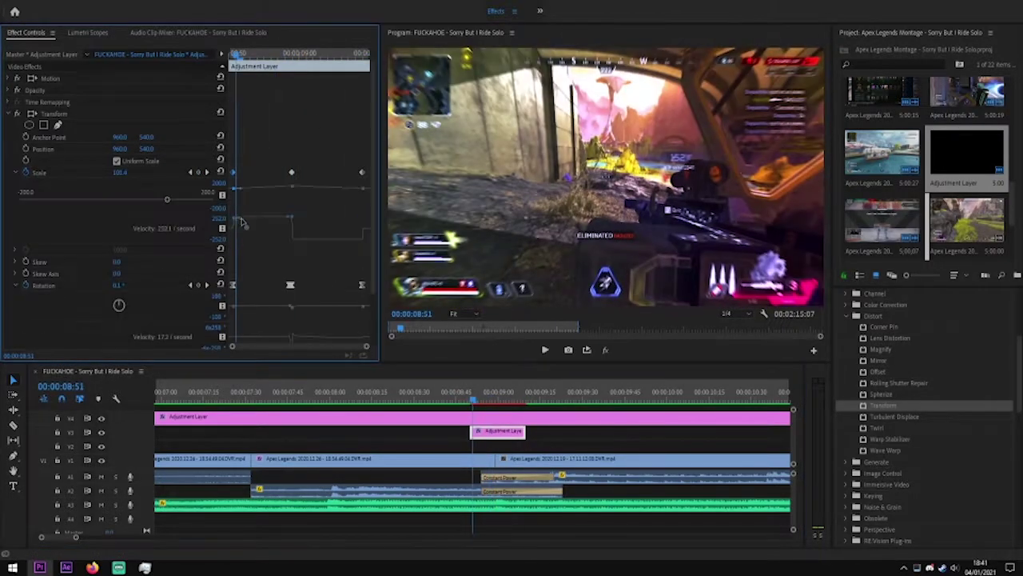
Ease the Scale keyframes and reshape the Scale and Rotation velocity curves on both sides of the cut
key("space")
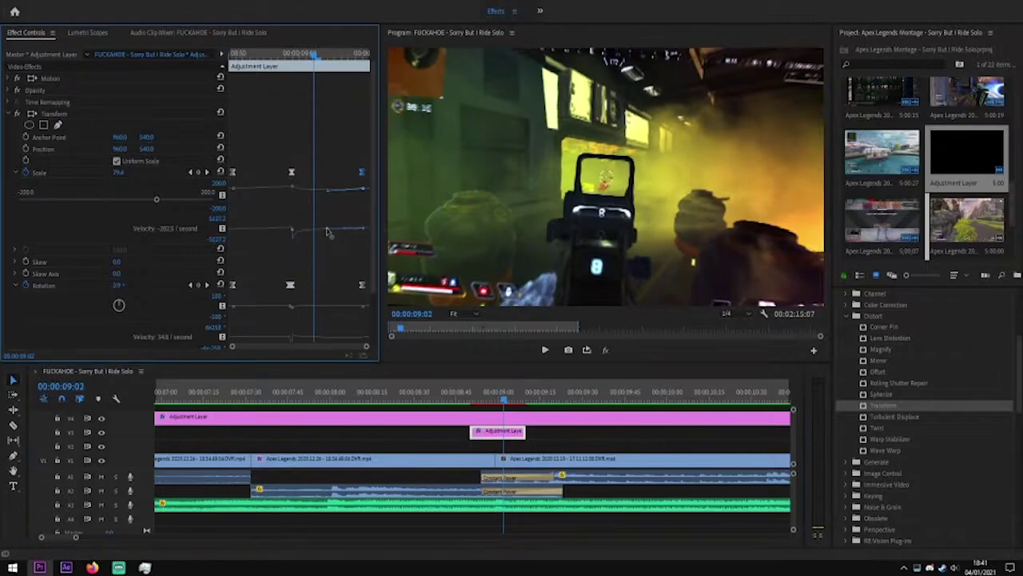
left_click_drag(336, 232, 334, 238)
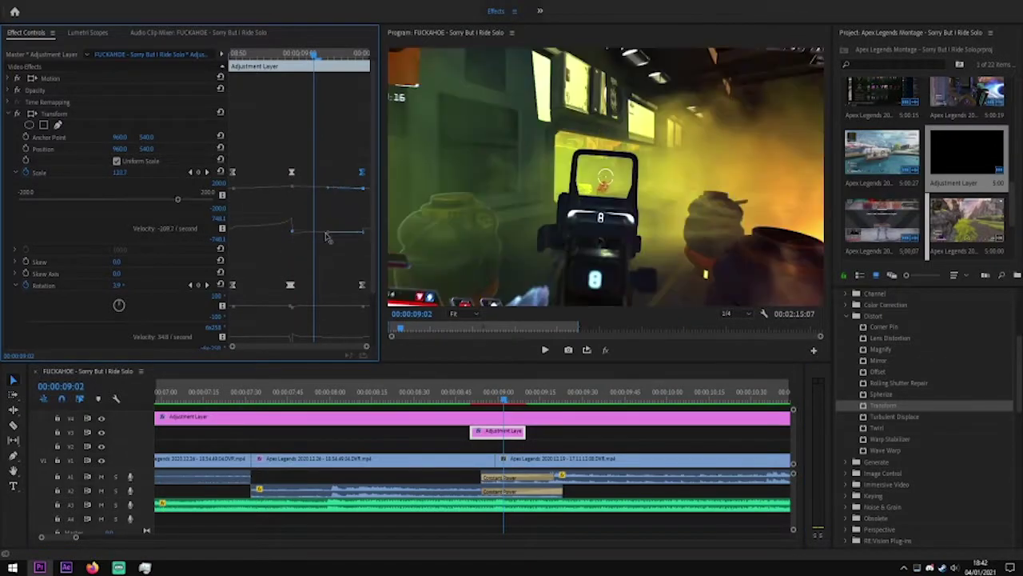
scroll(327, 234, "down", 1)
left_click(317, 304)
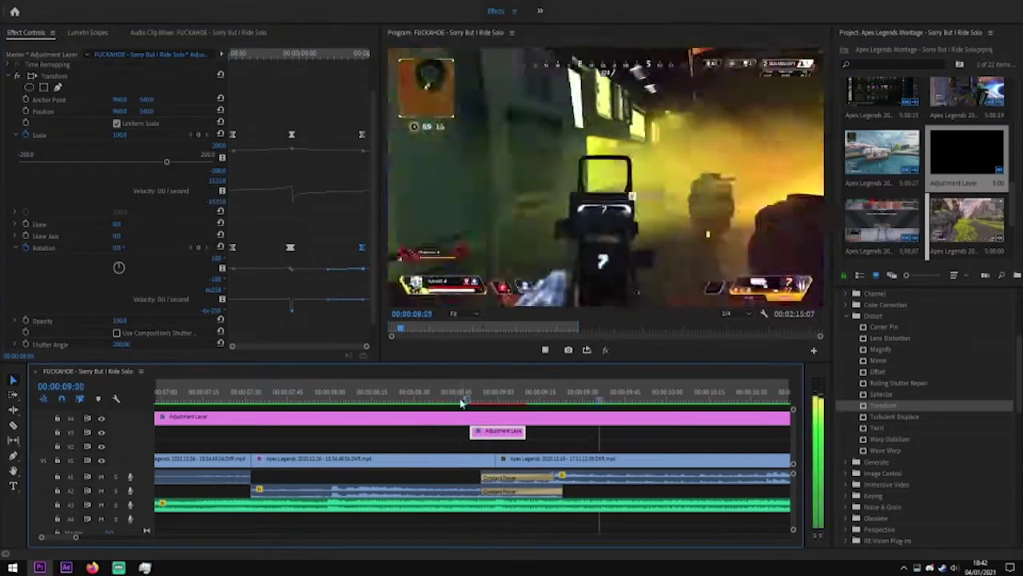
Play back the transition, lengthen the adjustment layer and move its ending Scale and Rotation keyframes further from the cut
key("equal")
left_click_drag(271, 399, 383, 404)
key("space")
key("minus")
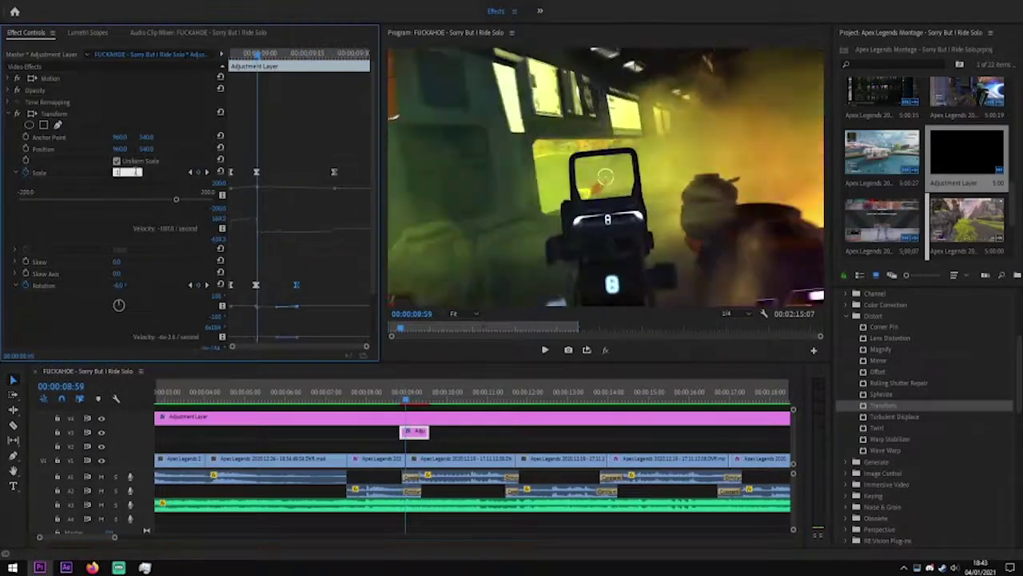
Reduce the transition at the 00:00:08:59 cut by setting Scale to 115 and Rotation to -5°, and smooth the velocity curves
left_click(189, 285)
key("space")
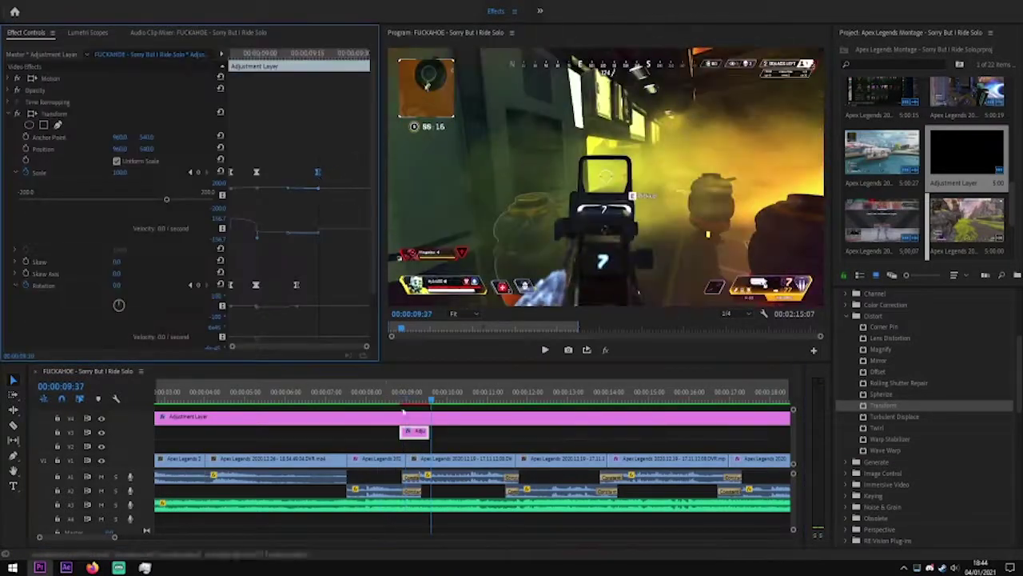
left_click(402, 397)
left_click(304, 250)
scroll(305, 250, "down", 1)
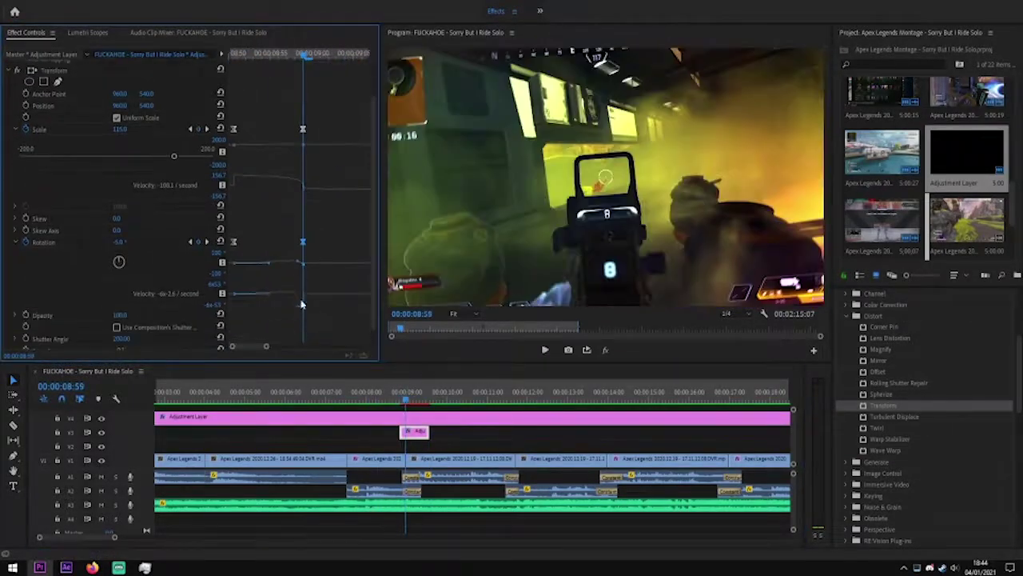
Play back the softened transition and revise the Rotation keyframes at 00:00:08:58 and 00:00:08:59
left_click(407, 400)
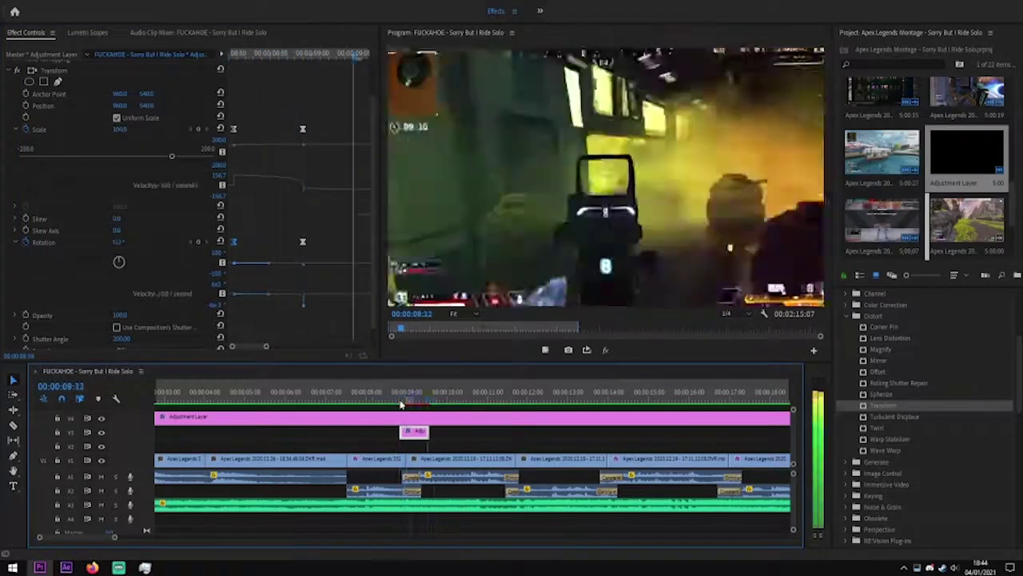
left_click(297, 52)
left_click(122, 241)
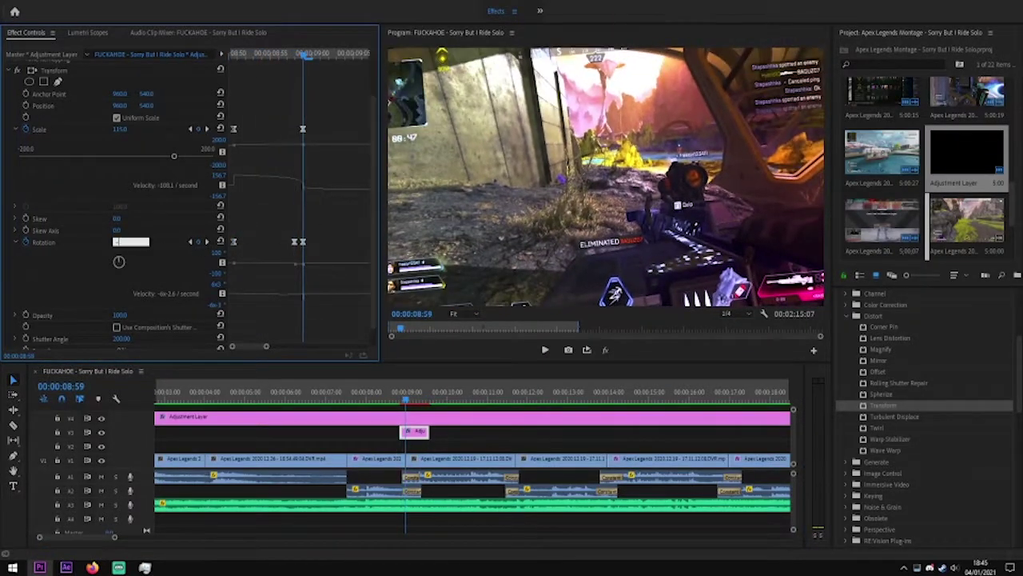
left_click(402, 408)
key("space")
Fine-tune the Rotation value at 00:00:08:58, reshape the Scale velocity curve into the cut and play back the result
left_click(128, 241)
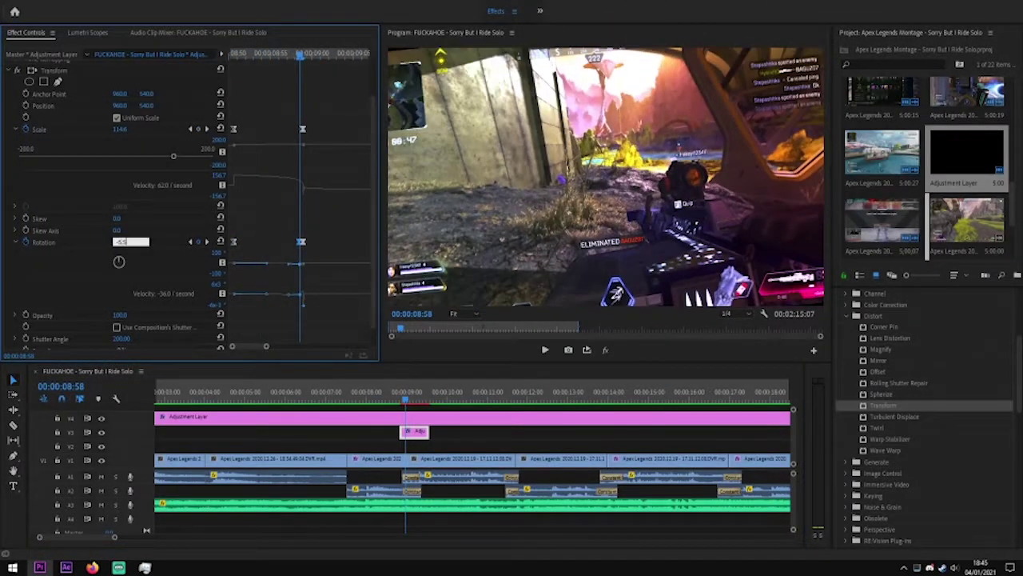
left_click(400, 392)
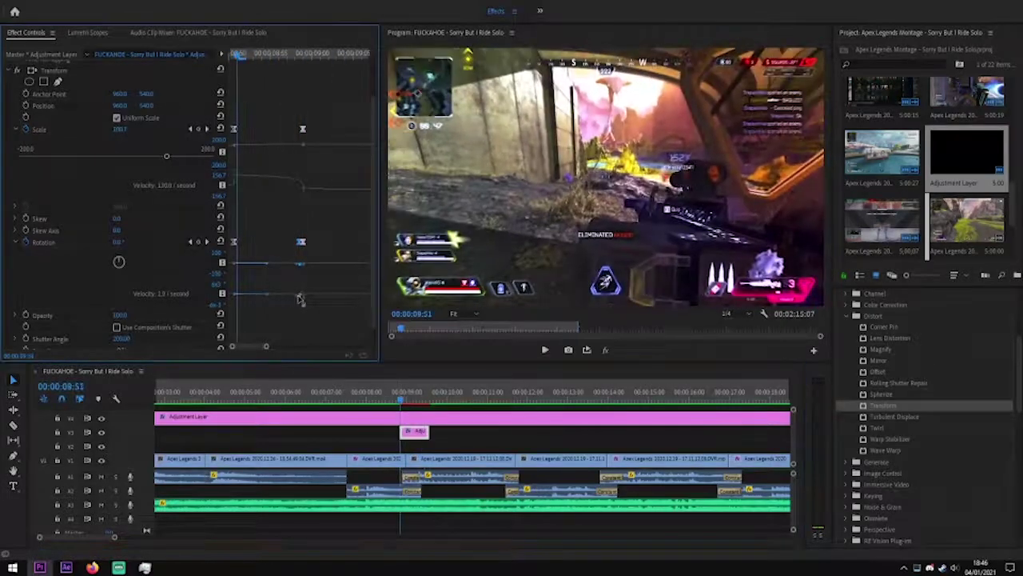
key("space")
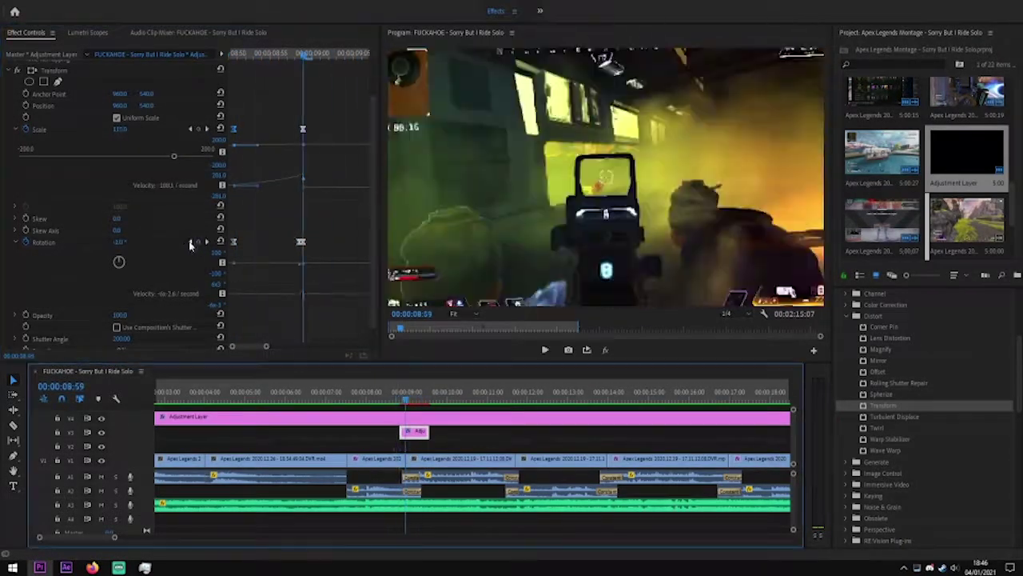
Add a Split slide transition between the two video clips at the cut near 00:00:17:00 and cue it for review
key("minus")
left_click(304, 537)
key("equal")
scroll(880, 416, "down", 5)
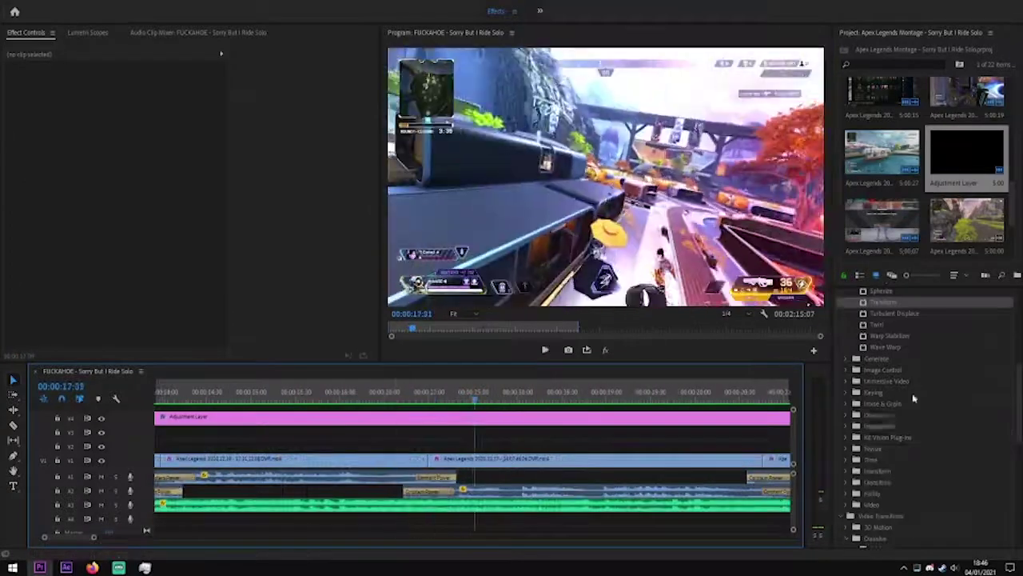
left_click(846, 428)
left_click_drag(884, 439, 438, 463)
left_click(395, 408)
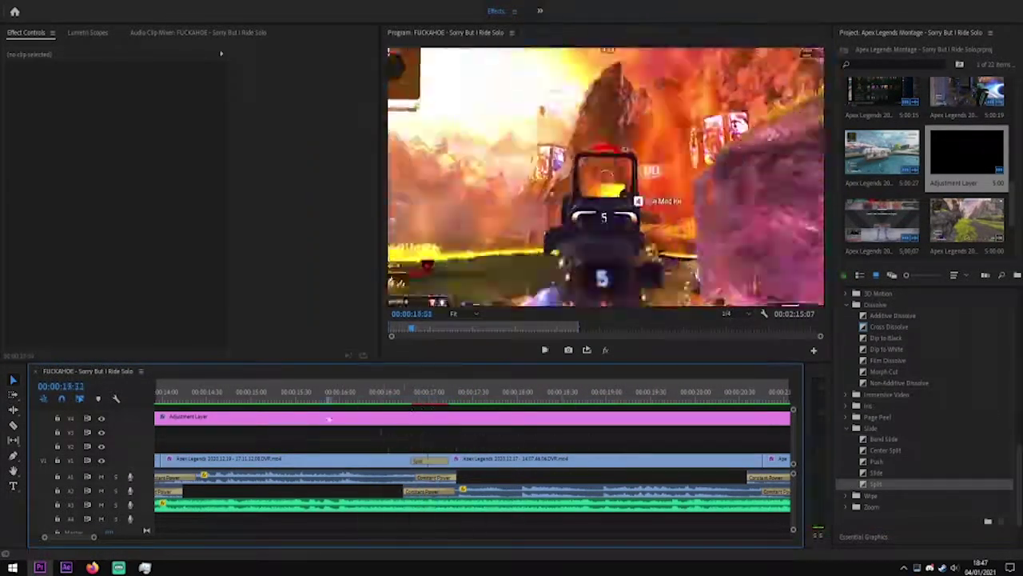
Browse the Wipe transitions, select Paint Splatter and play back the montage
left_click(856, 427)
left_click(856, 439)
scroll(920, 416, "down", 2)
left_click(888, 451)
left_click(132, 541)
key("space")
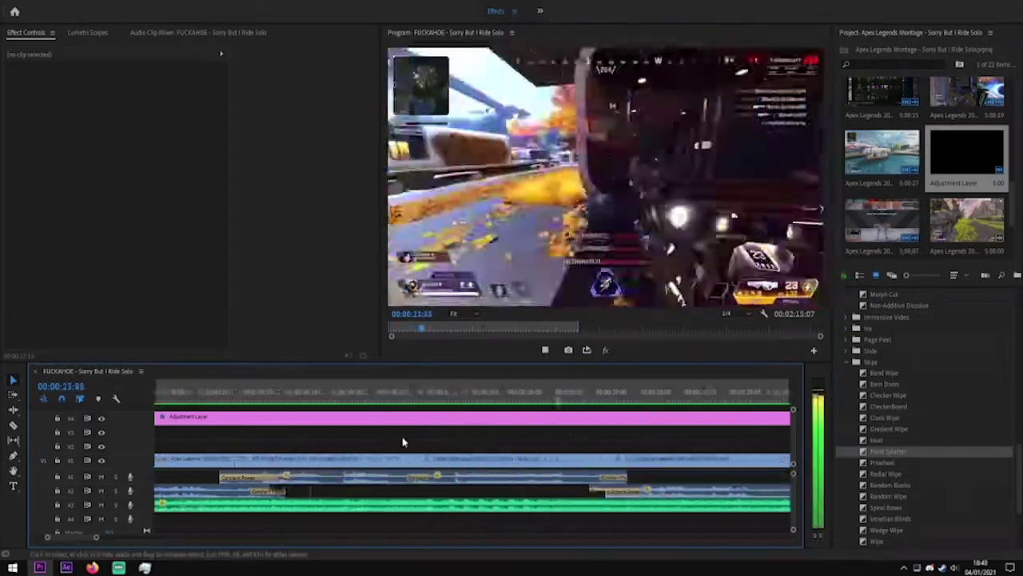
Apply a Cross Dissolve to the video cut near 00:00:30:08
scroll(888, 448, "up", 4)
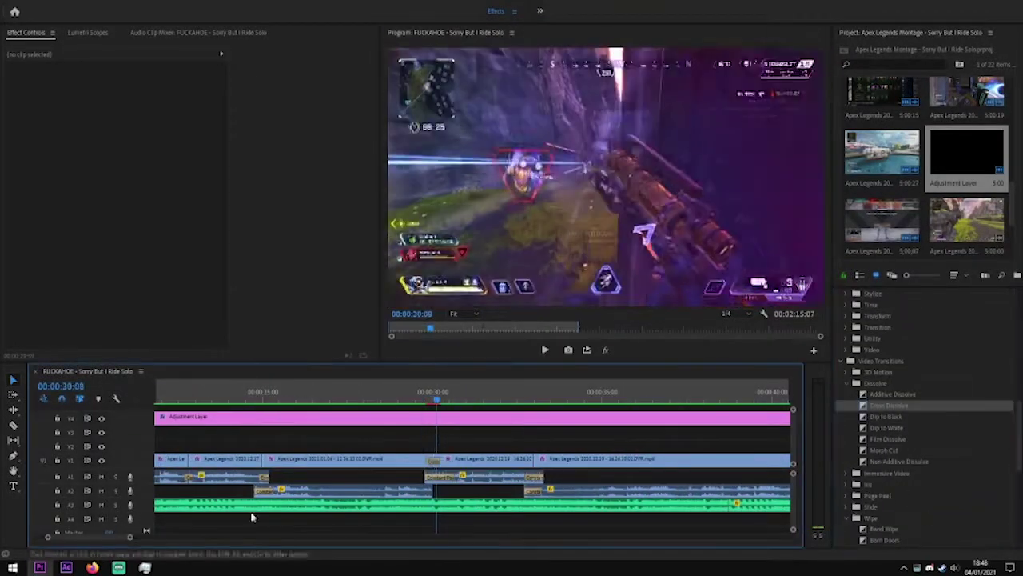
left_click_drag(888, 405, 463, 459)
key("minus")
Apply a Dip to Black transition to the video cut near 00:00:41:40 and play it back
scroll(920, 416, "down", 3)
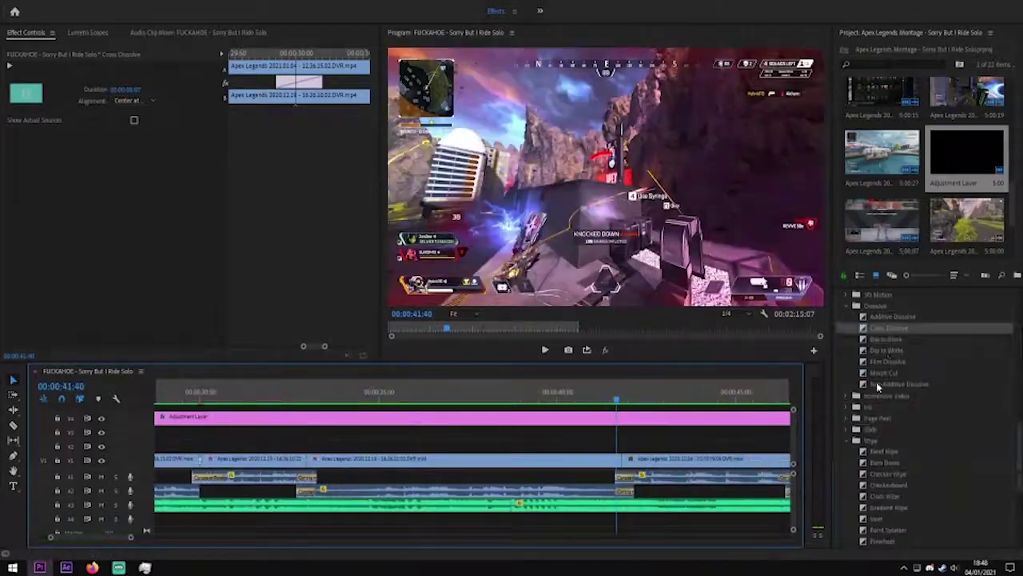
left_click_drag(886, 339, 622, 459)
left_click(622, 461)
key("space")
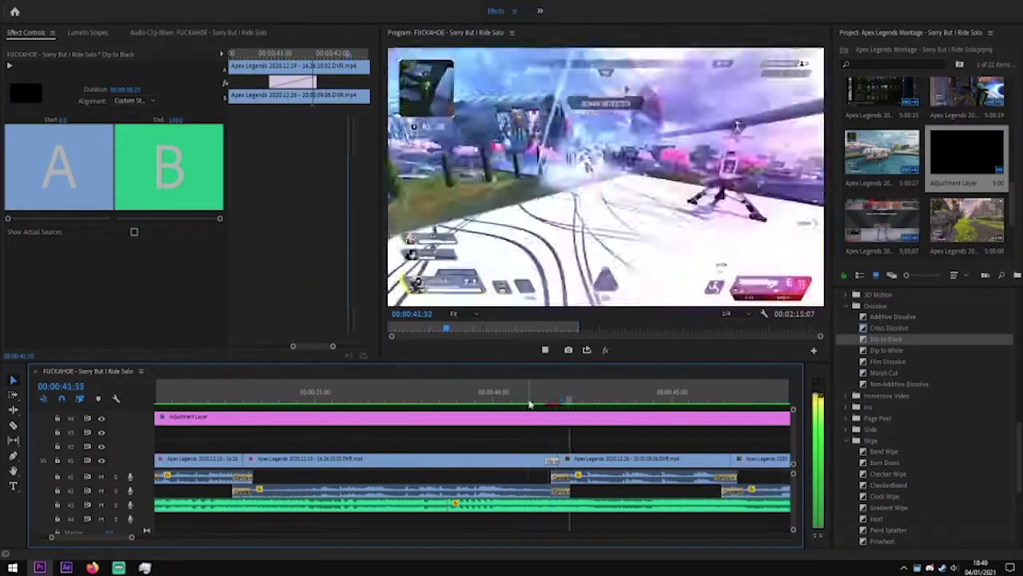
Try a Wipe transition on the video cut near 00:01:14:40
key("minus")
key("minus")
left_click(475, 434)
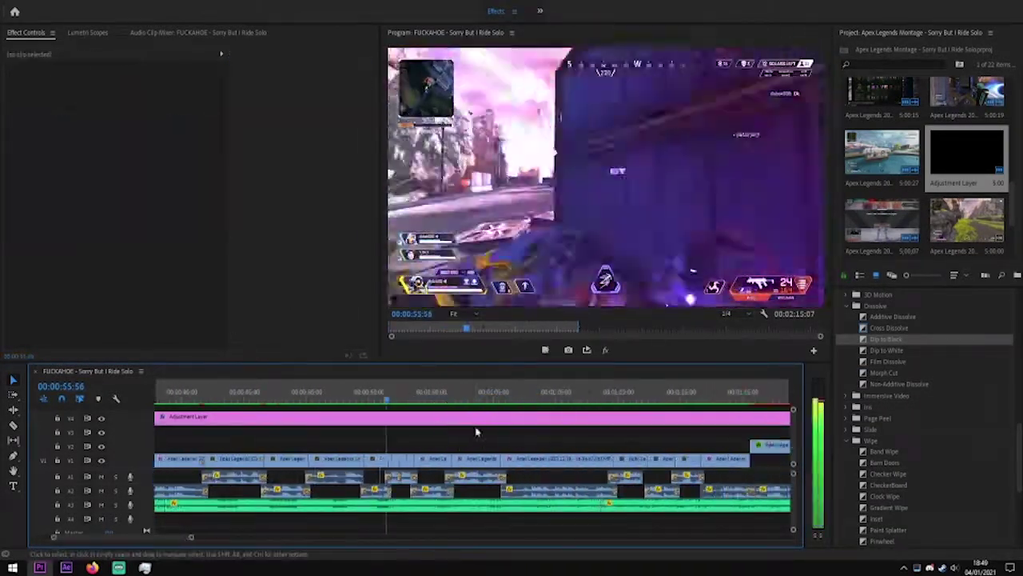
key("equal")
key("equal")
key("equal")
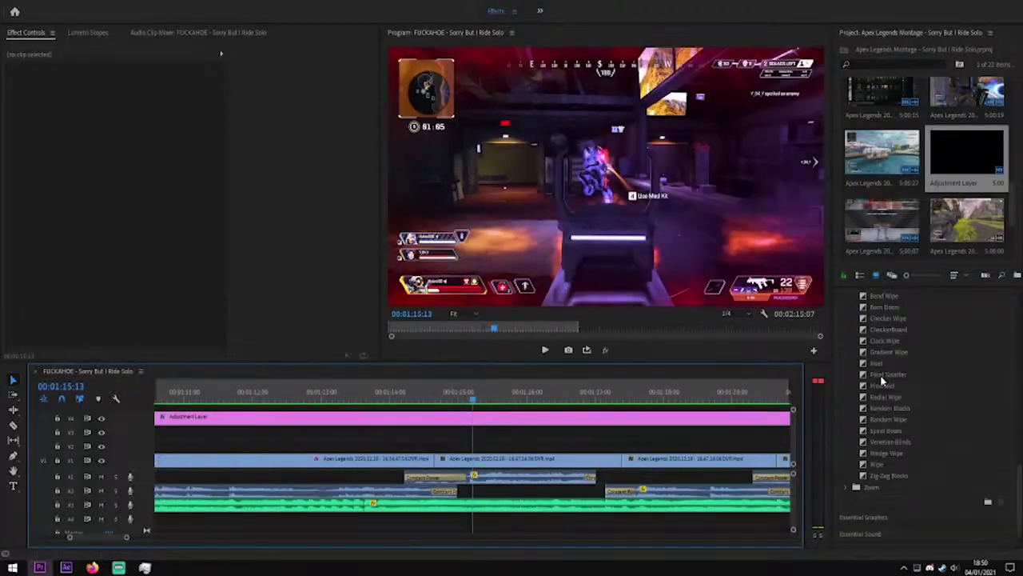
left_click(431, 402)
scroll(873, 376, "down", 3)
left_click_drag(877, 463, 433, 462)
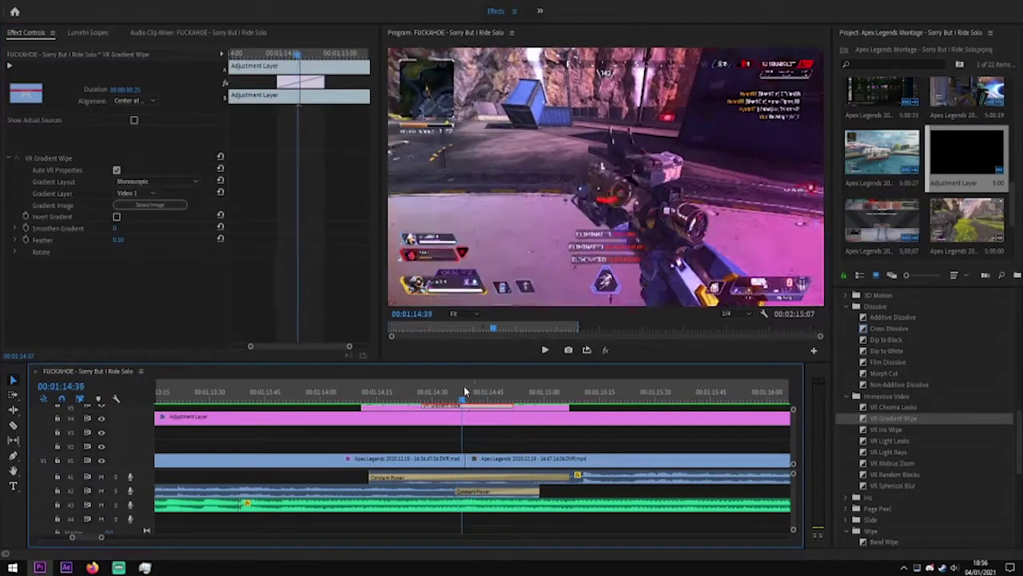
Scrub through the VR Gradient Wipe near 00:01:14:40 and return to the short Transform adjustment layer earlier in the montage
left_click(464, 392)
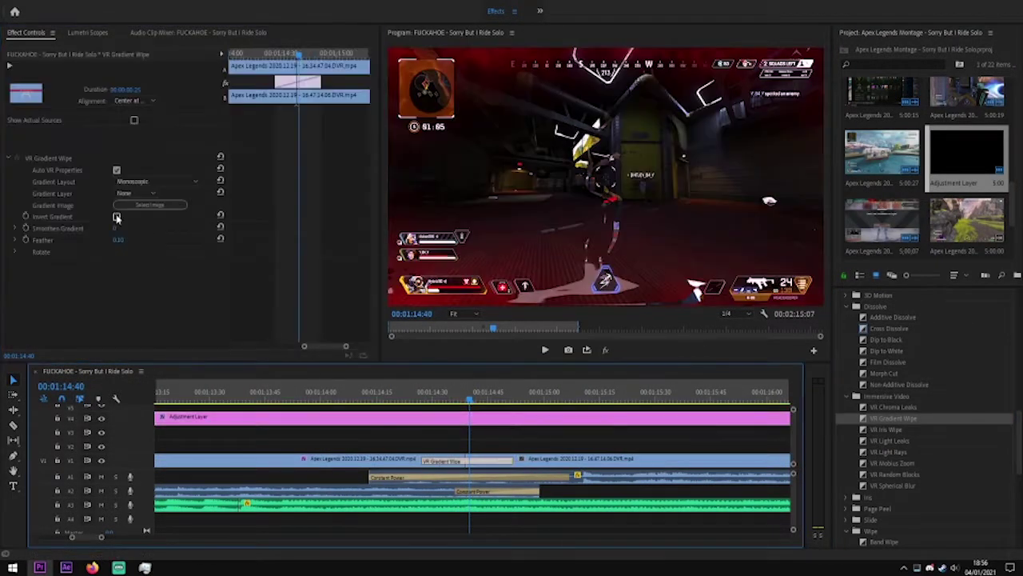
left_click(438, 392)
left_click_drag(438, 393, 392, 397)
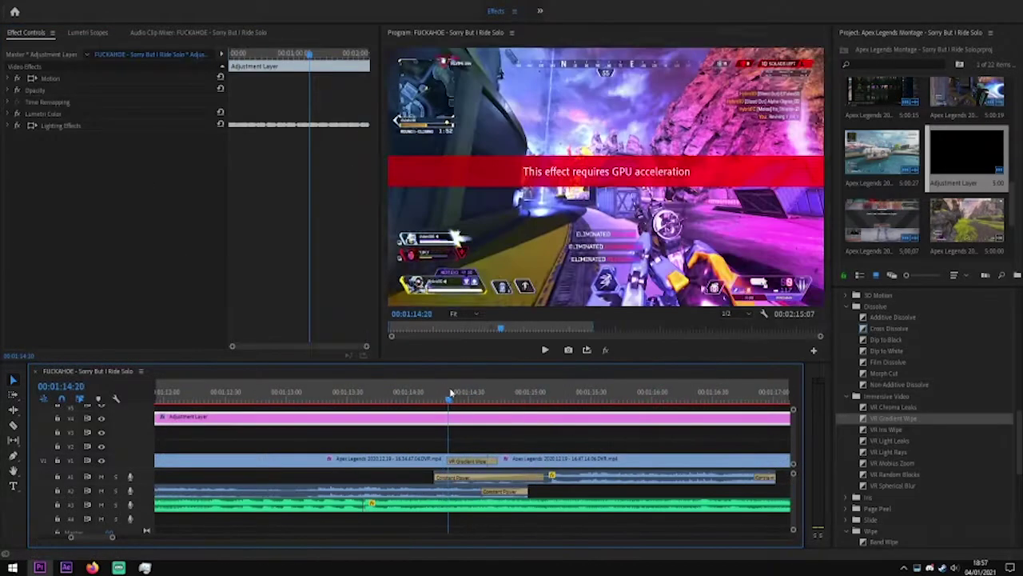
left_click_drag(450, 394, 320, 394)
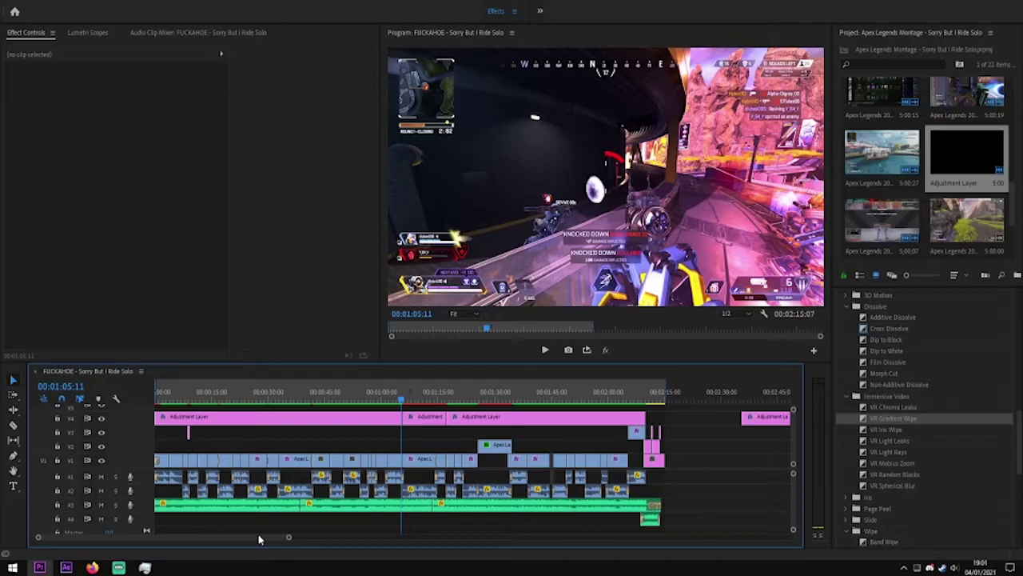
left_click_drag(339, 536, 286, 539)
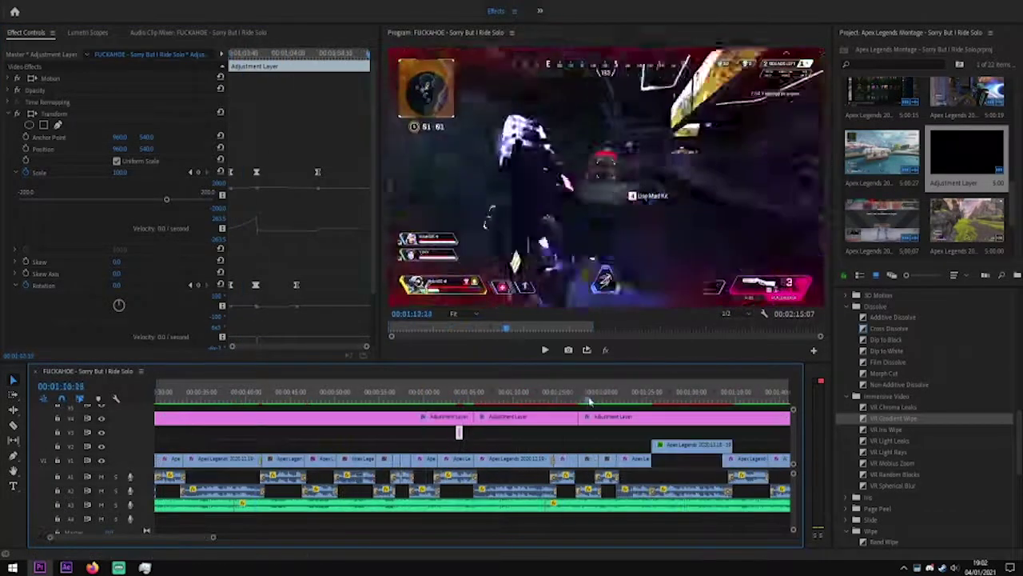
left_click(460, 399)
Rework the Scale and Rotation keyframes of the clip's second Transform (Bounce) effect around 00:01:29:11 to 00:01:29:55 and play back the bounce
scroll(472, 438, "up", 2)
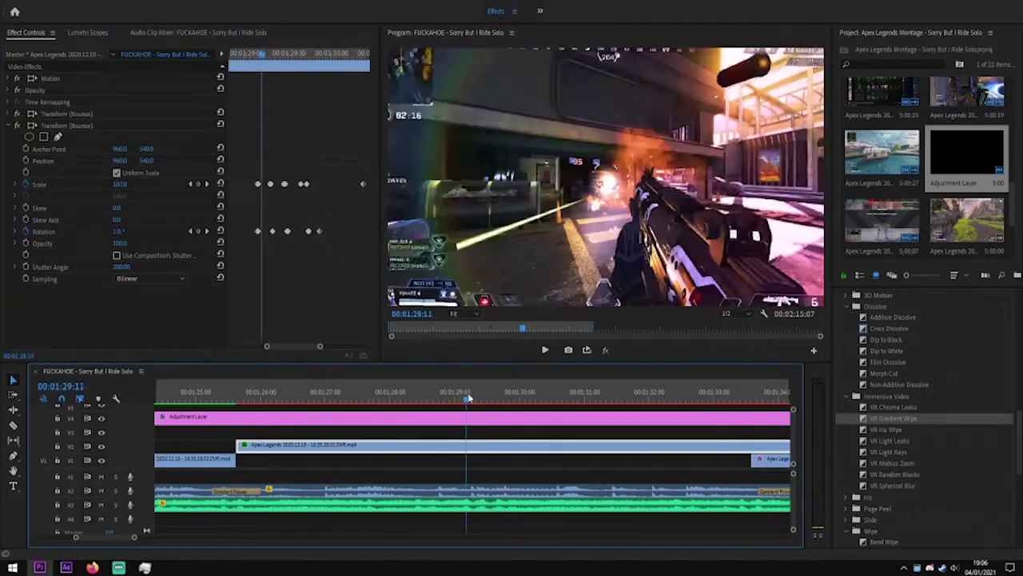
left_click(446, 400)
left_click_drag(450, 404, 498, 403)
left_click(272, 177)
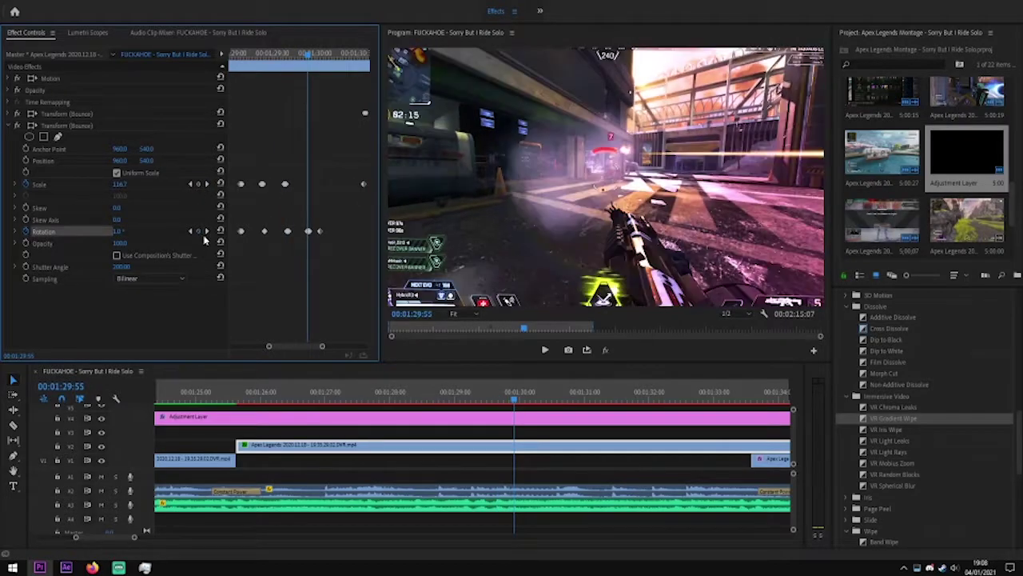
left_click_drag(437, 395, 502, 404)
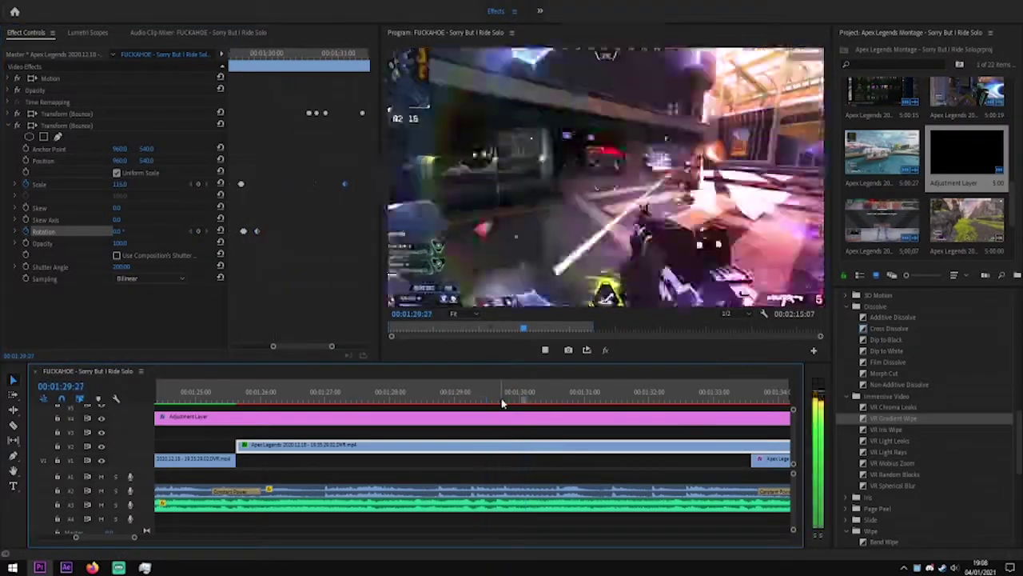
left_click(267, 527)
key("minus")
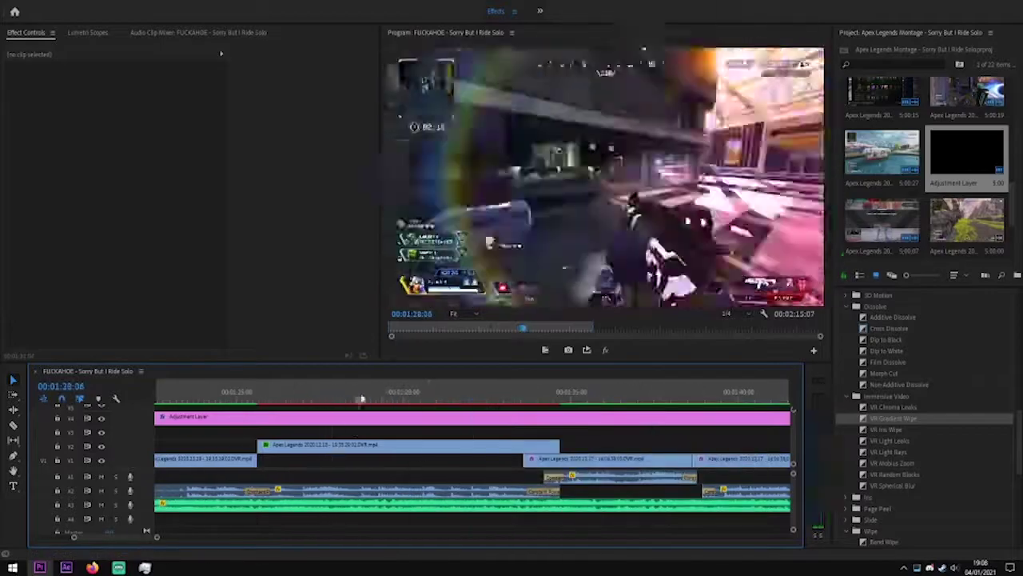
Scrub through the whole montage for thumbnail moments and export a still frame
key("backslash")
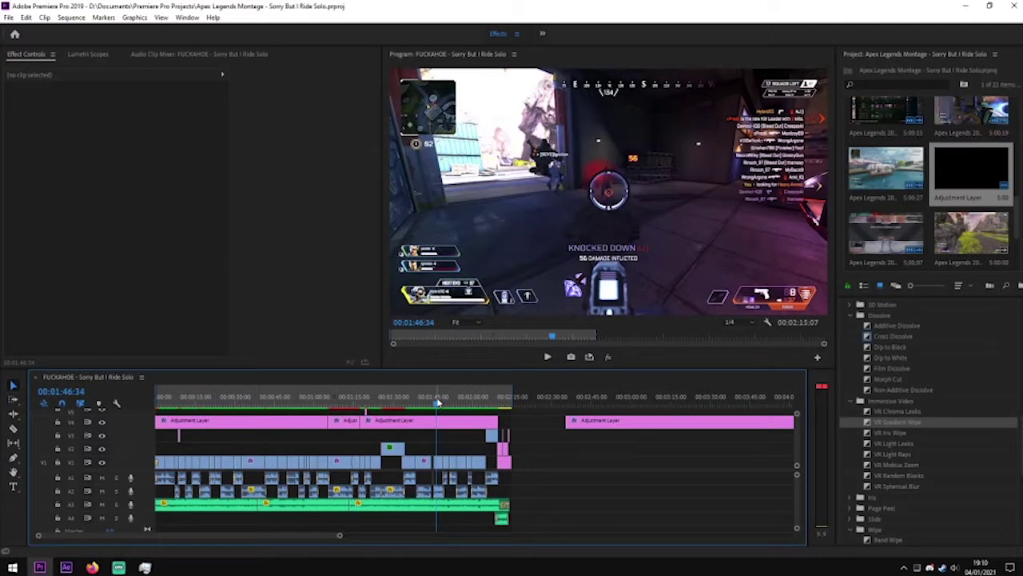
left_click_drag(437, 402, 318, 422)
key("=")
left_click_drag(432, 402, 490, 409)
left_click(571, 357)
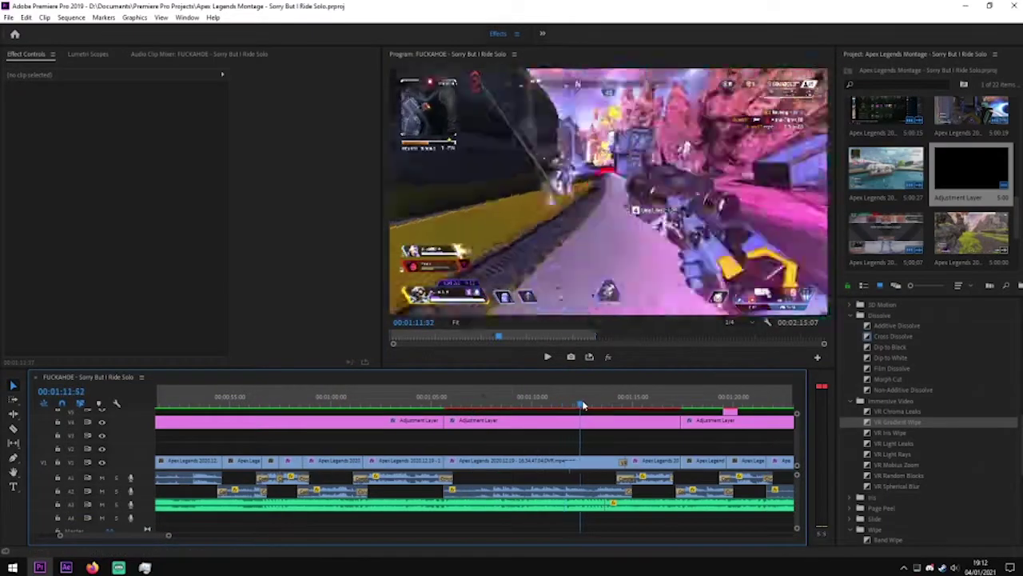
left_click_drag(166, 540, 186, 536)
left_click_drag(297, 406, 497, 402)
mouse_move(638, 394)
left_mouse_down()
mouse_move(628, 393)
mouse_move(651, 389)
mouse_move(621, 389)
left_mouse_up()
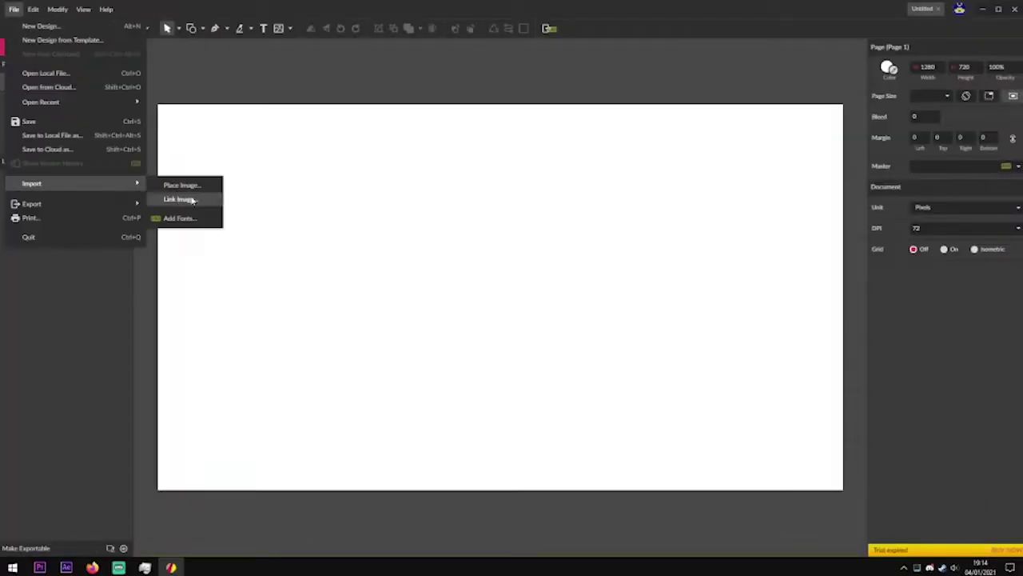
Switch to Gravit Designer and import the gameplay stills onto the blank 1280 × 720 page
left_click(183, 199)
double_click(115, 194)
left_click(13, 8)
mouse_move(77, 192)
left_click(181, 185)
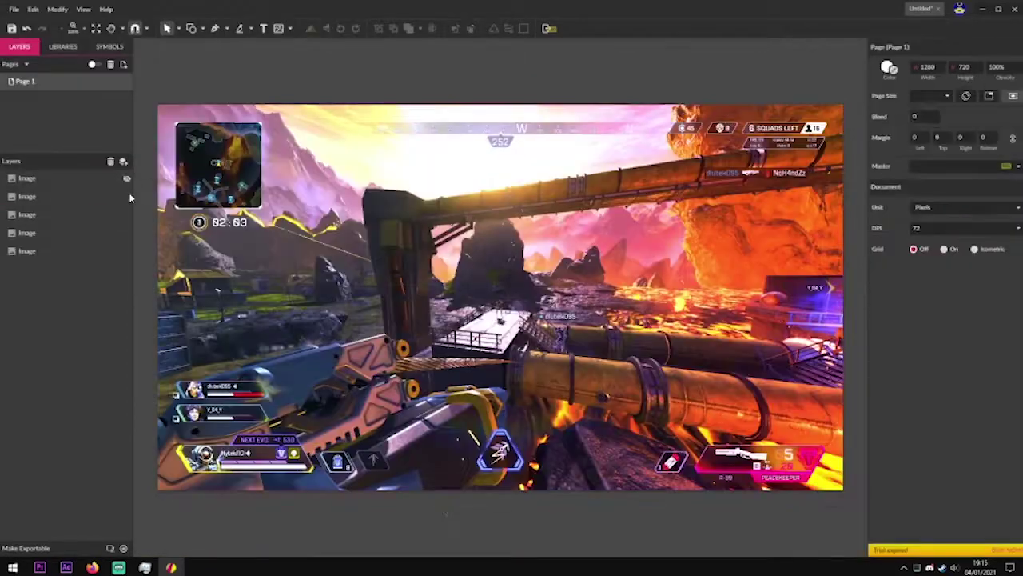
Toggle the visibility of the image layers to compare the imported gameplay stills
left_click(126, 251)
left_click(126, 251)
left_click(127, 233)
left_click(306, 314)
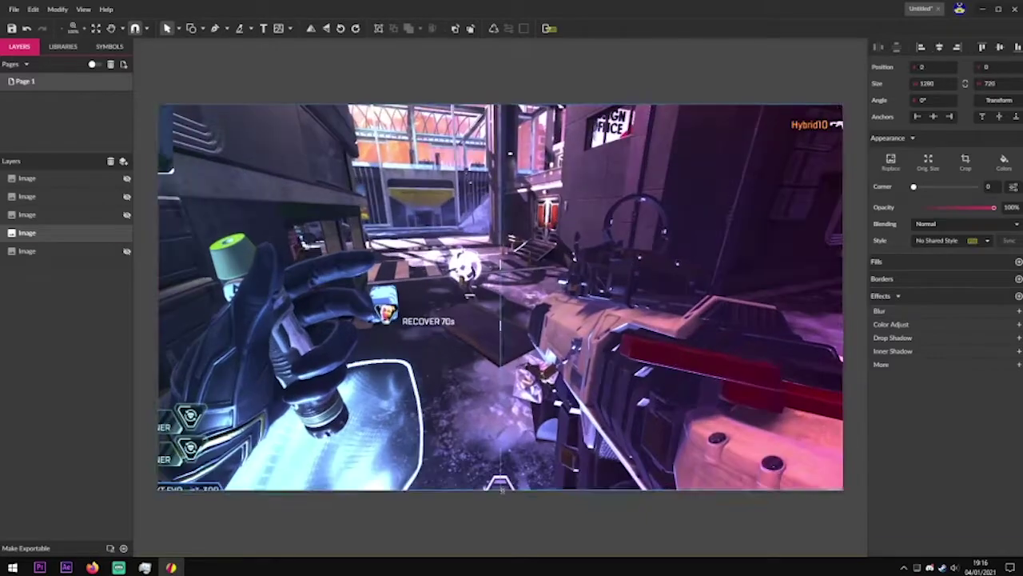
left_click(126, 214)
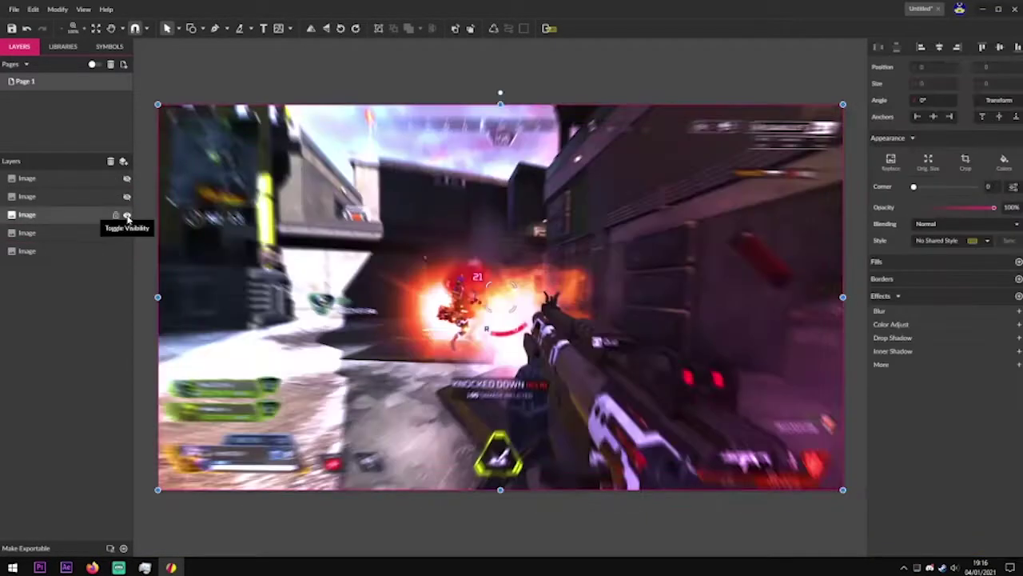
Save the design in the Thumbnails folder as "Apex Montage 8 - Sorry But I Ride Solo"
key("ctrl+s")
double_click(127, 145)
left_click(182, 164)
type("Apex Montage 8 - Sorry But I Ride Solo")
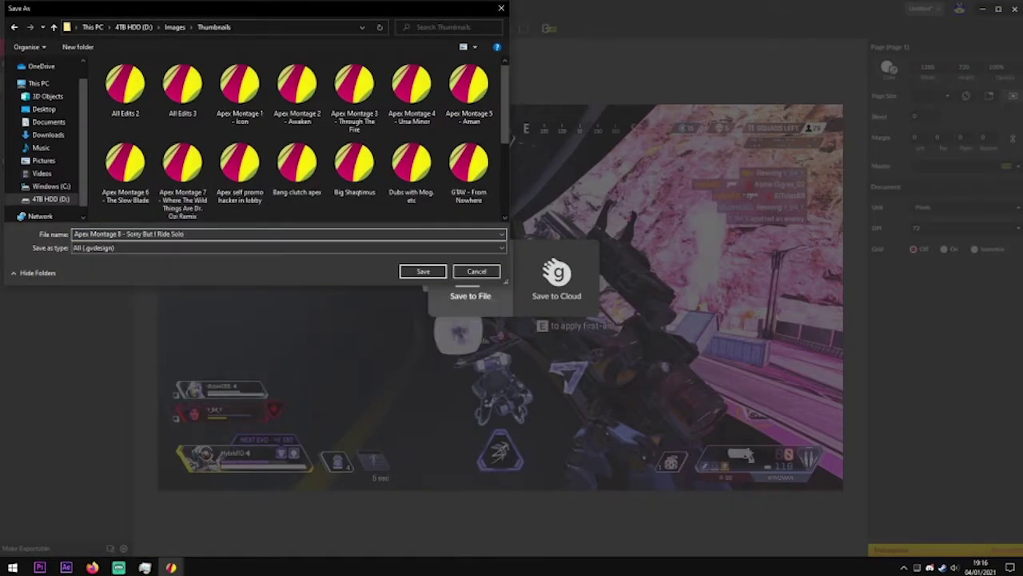
key("Return")
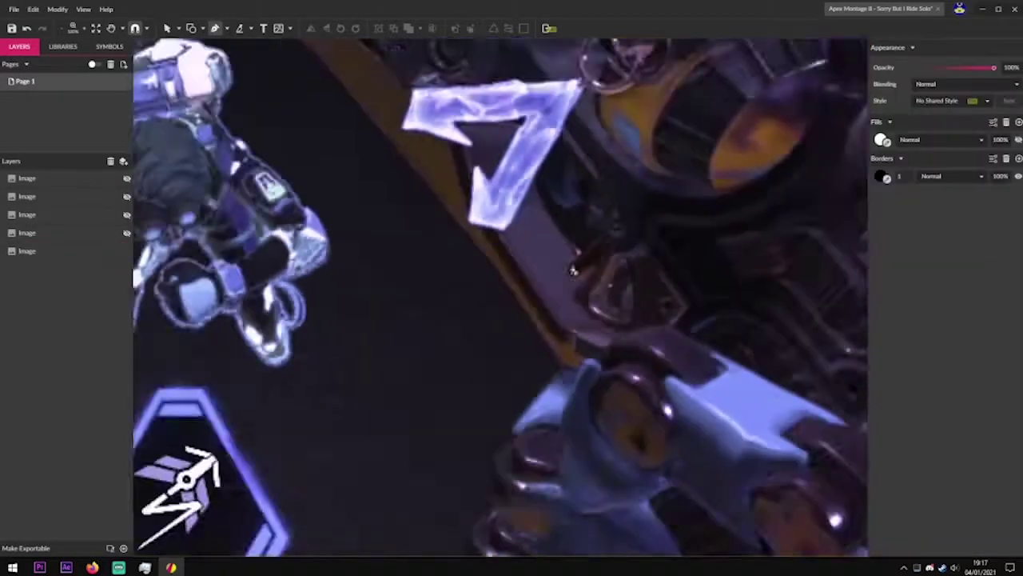
Start a Pen path along the weapon edge beside the blue arrow marker, with no fill and a green 0.2 border
left_click(527, 154)
left_click(544, 197)
left_click(566, 231)
left_click(882, 331)
left_click(927, 429)
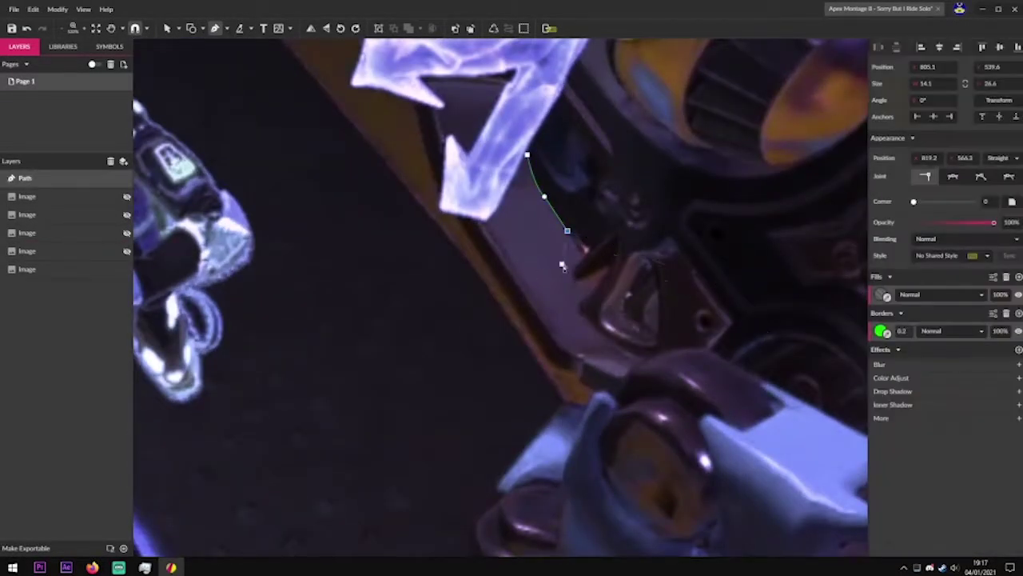
Continue the path around the small hook-shaped notch in the weapon's edge with straight and curved points
scroll(540, 276, "up", 5)
left_click(498, 308)
left_click(520, 343)
left_click(605, 304)
scroll(537, 399, "up", 2)
left_click_drag(378, 346, 378, 391)
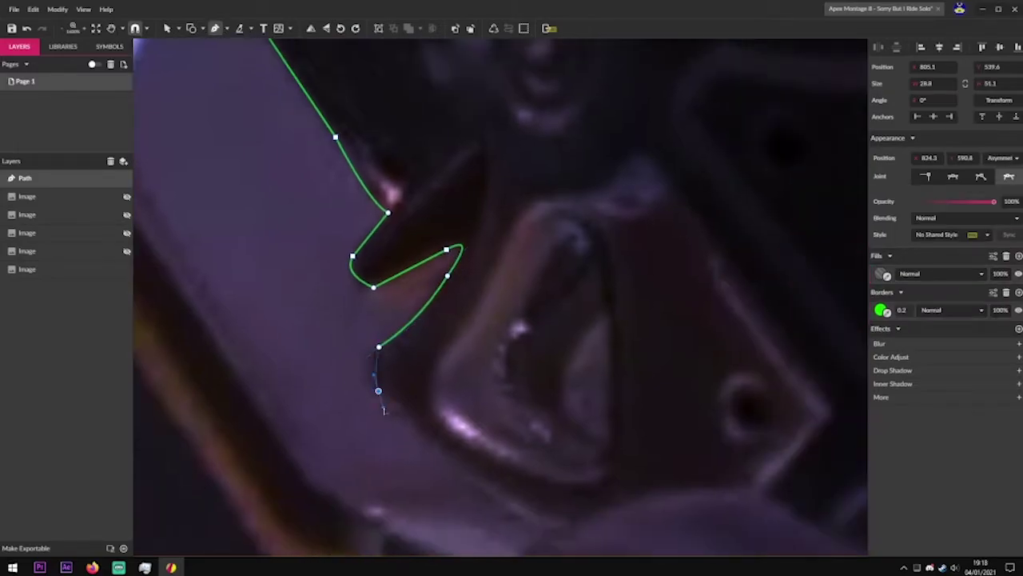
Trace the path from the notch down to the glove and around the tip of its thumb
scroll(378, 391, "down", 2)
left_click(539, 373)
scroll(559, 360, "left", 3)
scroll(608, 335, "down", 2)
left_click(610, 339)
left_click(649, 304)
left_click(638, 324)
left_click_drag(621, 319, 592, 340)
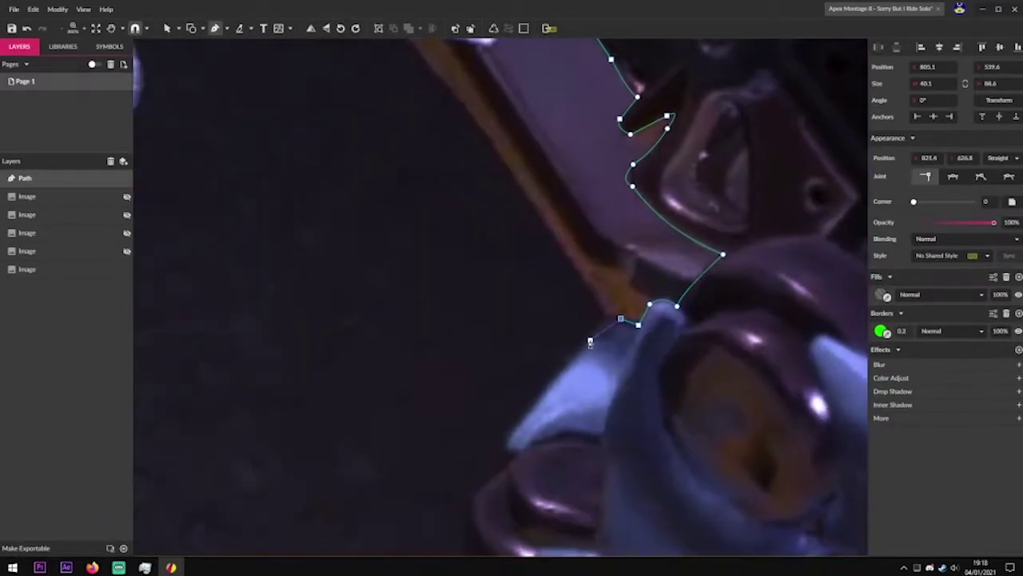
Extend the outline down the outer edge of the glove to the bottom edge of the page
scroll(593, 340, "down", 3)
scroll(593, 339, "left", 2)
left_click(587, 278)
left_click(548, 343)
scroll(548, 343, "down", 2)
left_click(531, 337)
scroll(498, 428, "down", 5)
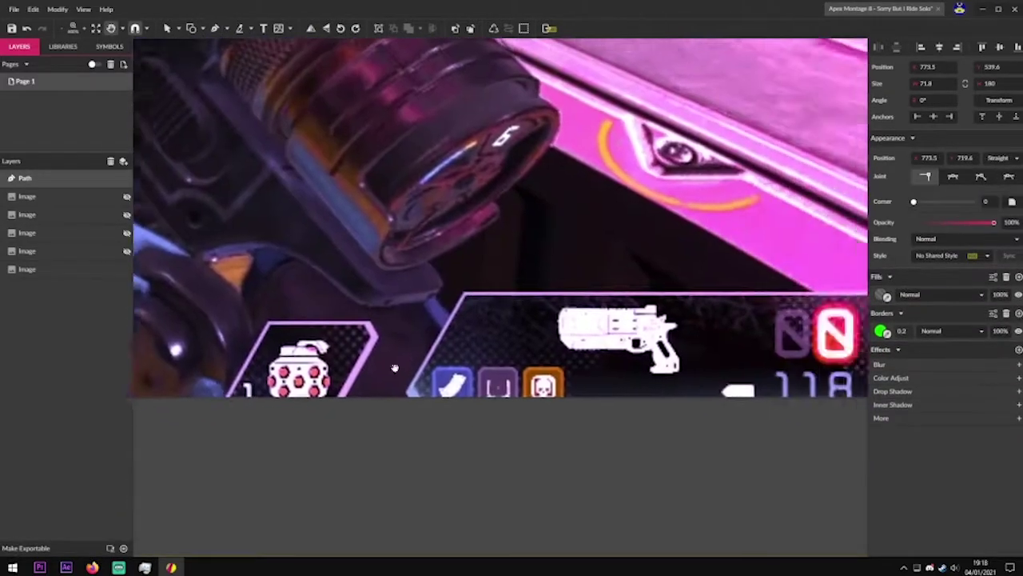
Carry the outline along the weapon's lower side and curve it around the rim of the cylinder marked 6
scroll(480, 360, "up", 3)
left_click(360, 504)
left_click(374, 480)
left_click(379, 452)
left_click(340, 411)
left_click_drag(534, 292, 528, 302)
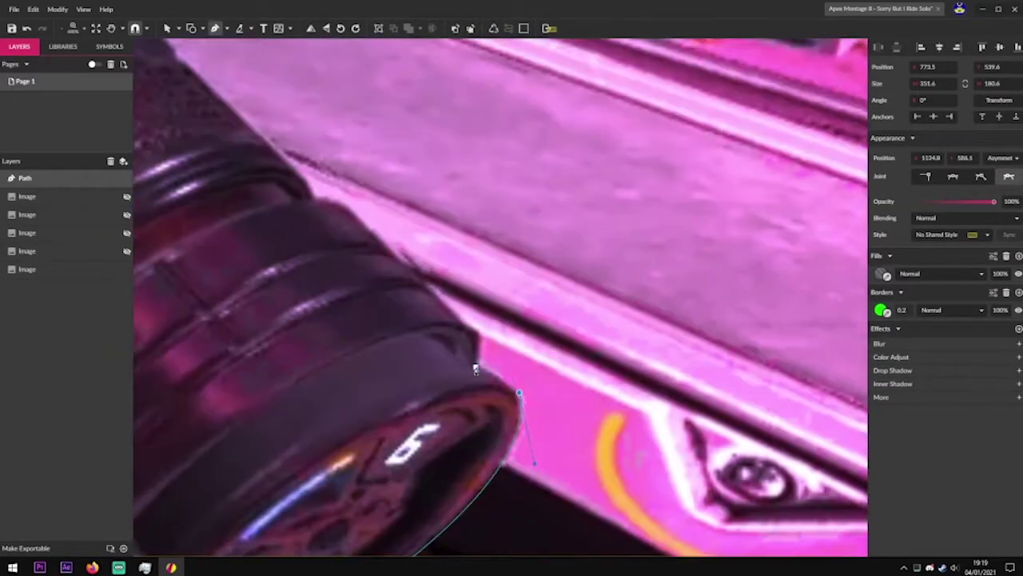
Trace the outline up from the cylinder along the dark, stepped edge of the weapon's body against the pink background
scroll(472, 366, "up", 3)
left_click(398, 375)
scroll(522, 323, "up", 3)
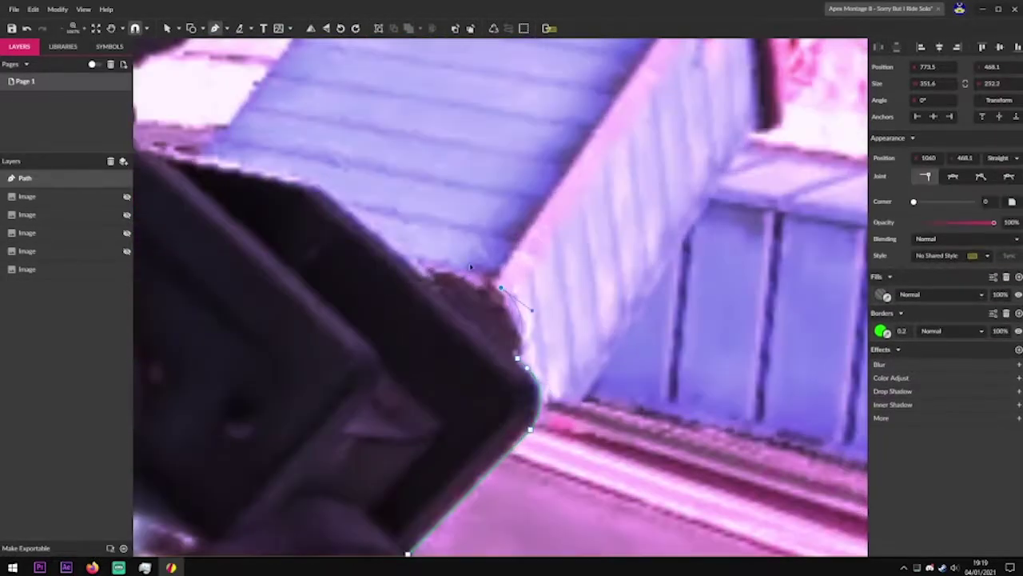
left_click(426, 327)
scroll(579, 409, "up", 3)
left_click(574, 308)
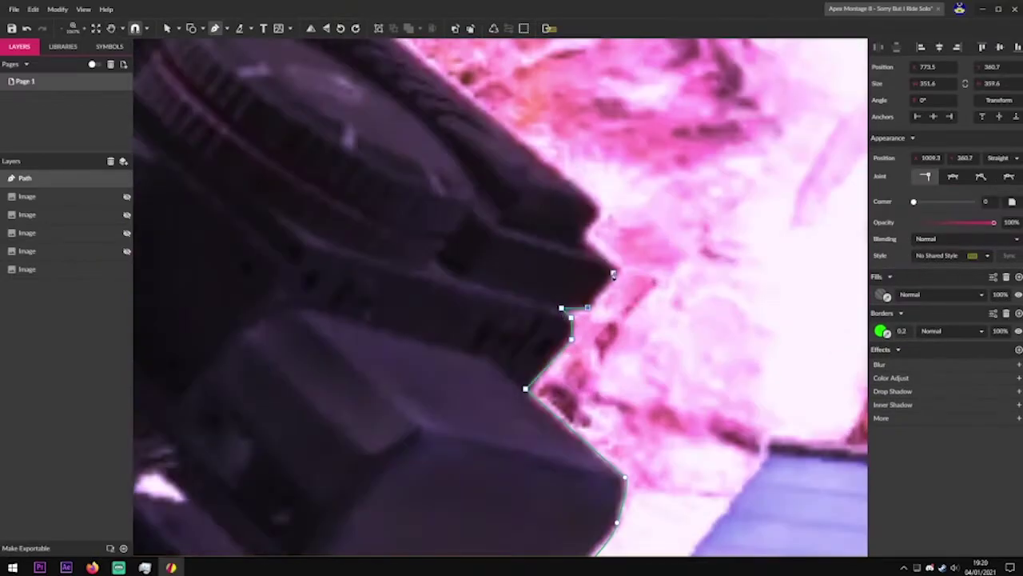
Trace the outline around the upright sight with the red spot and down through the gap to the neighbouring post's base
scroll(606, 318, "up", 3)
left_click(524, 356)
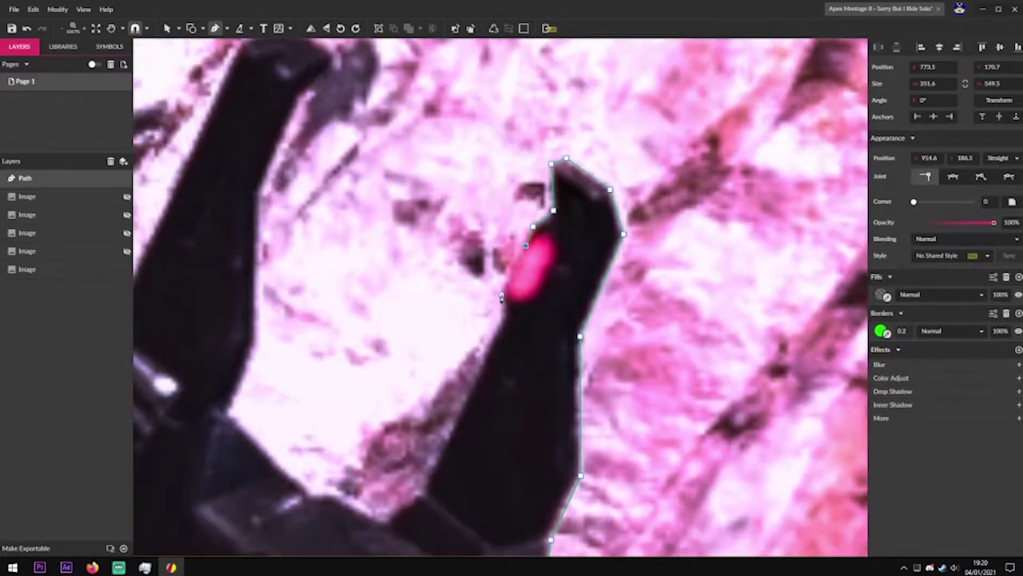
scroll(502, 298, "left", 3)
left_click(431, 390)
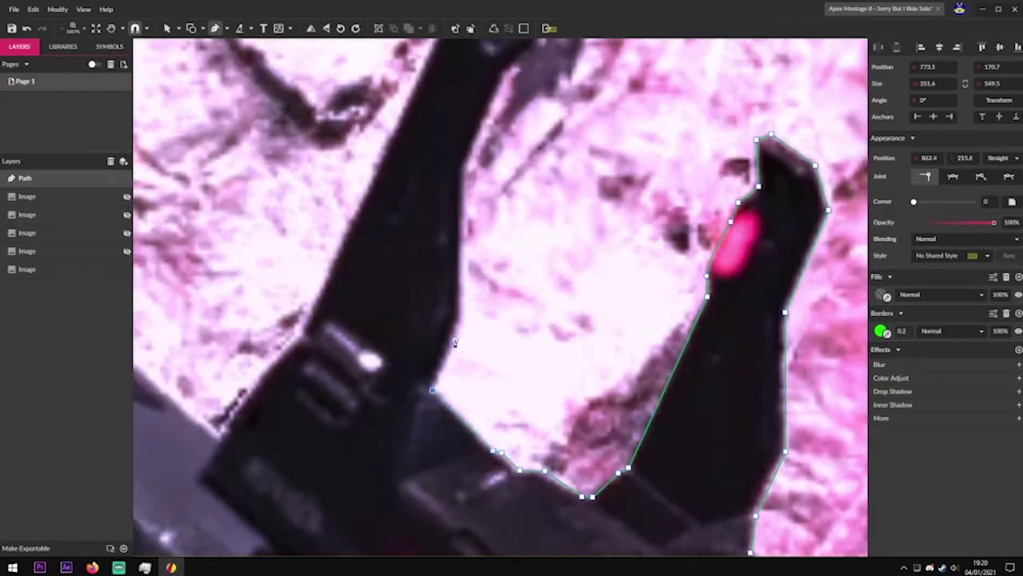
Carry the outline around the second upright post, along the barrel's upper edge and over its tip
scroll(416, 322, "left", 5)
left_click(487, 363)
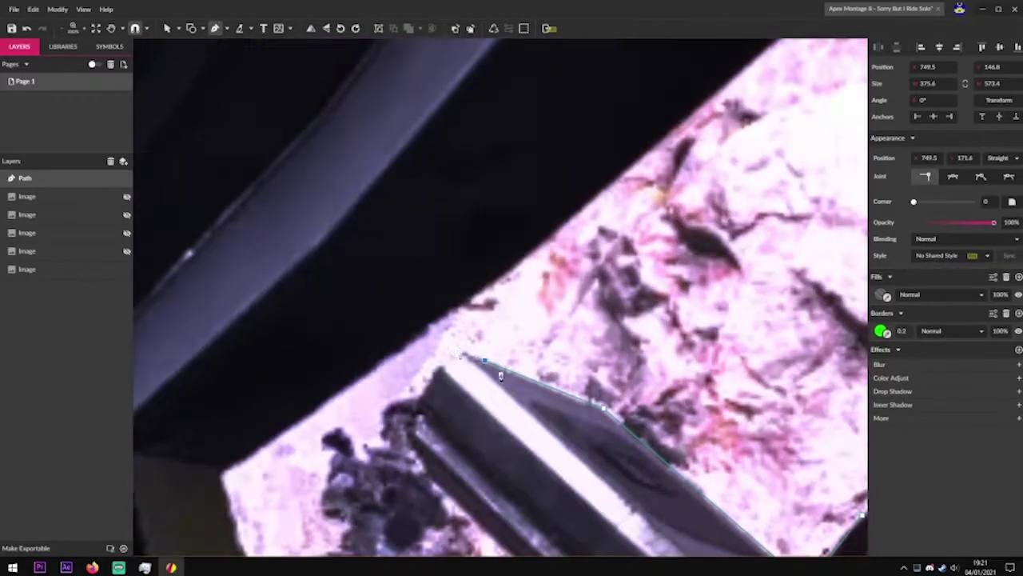
scroll(538, 289, "down", 5)
left_click(553, 337)
Extend the outline down the strut, around the large metal cylinder's outer rim and over the angular block to its handle
scroll(387, 291, "left", 5)
scroll(387, 290, "down", 4)
left_click(401, 350)
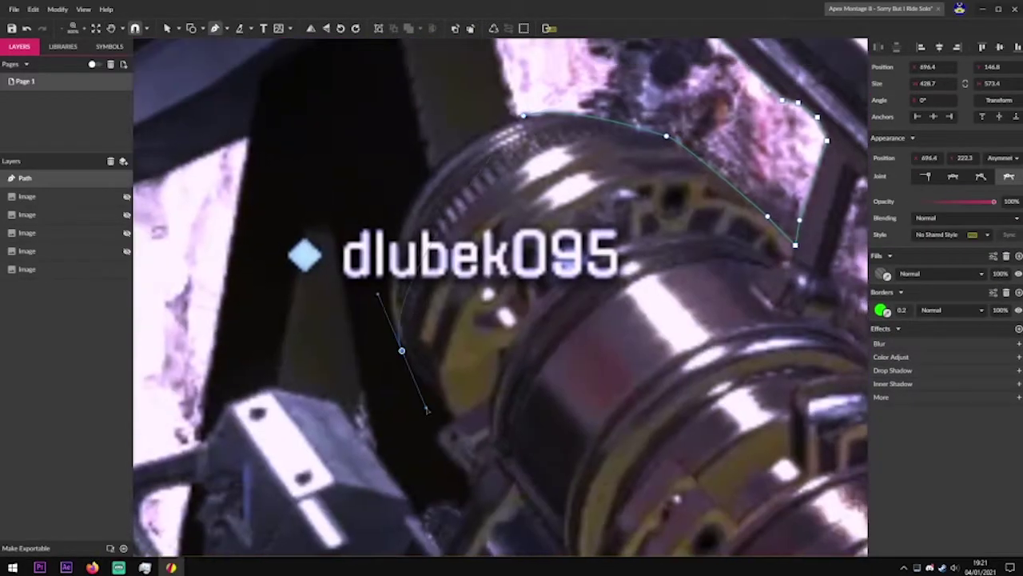
scroll(471, 335, "down", 5)
scroll(471, 334, "left", 3)
left_click(518, 317)
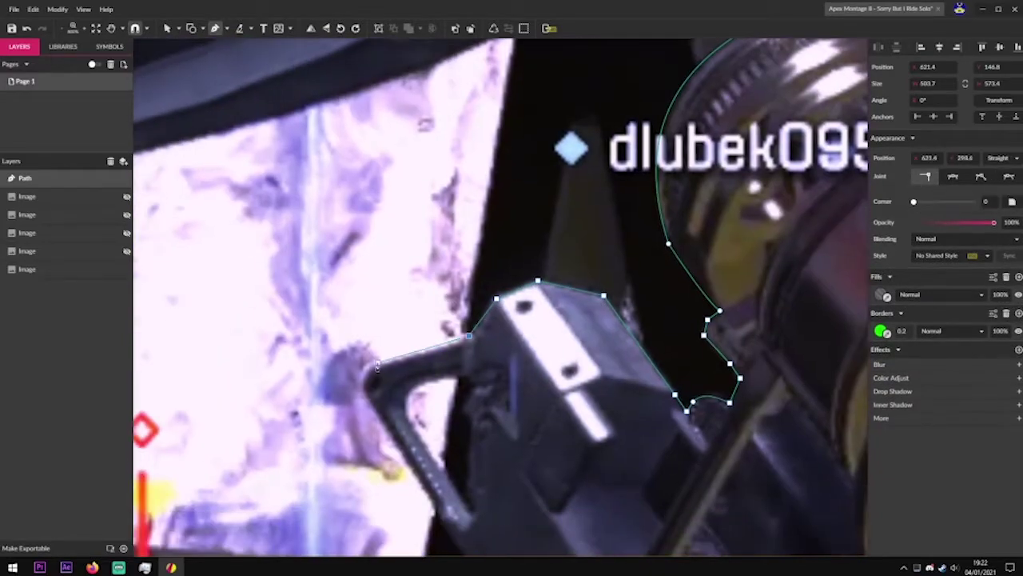
Finish the outline along the weapon's dark lower edge, around the small notch and the glowing blue 7-shaped charm
scroll(404, 362, "down", 5)
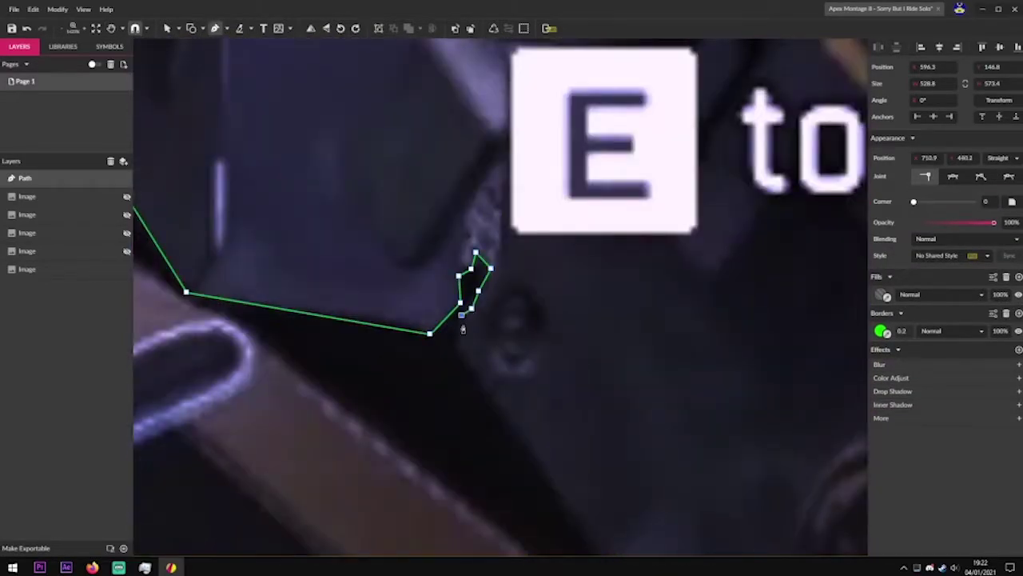
left_click(464, 352)
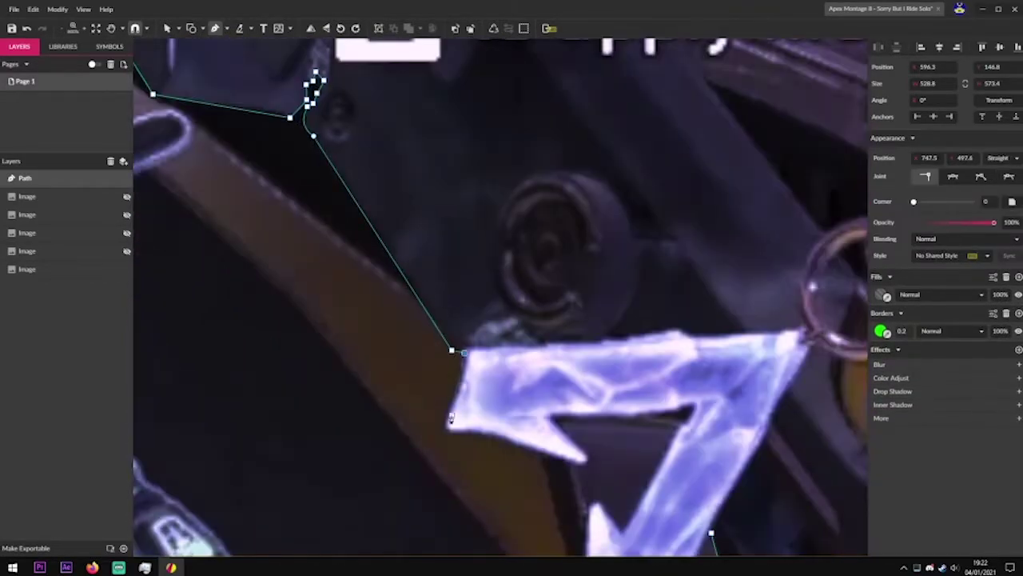
left_click_drag(446, 422, 478, 434)
left_click(463, 356)
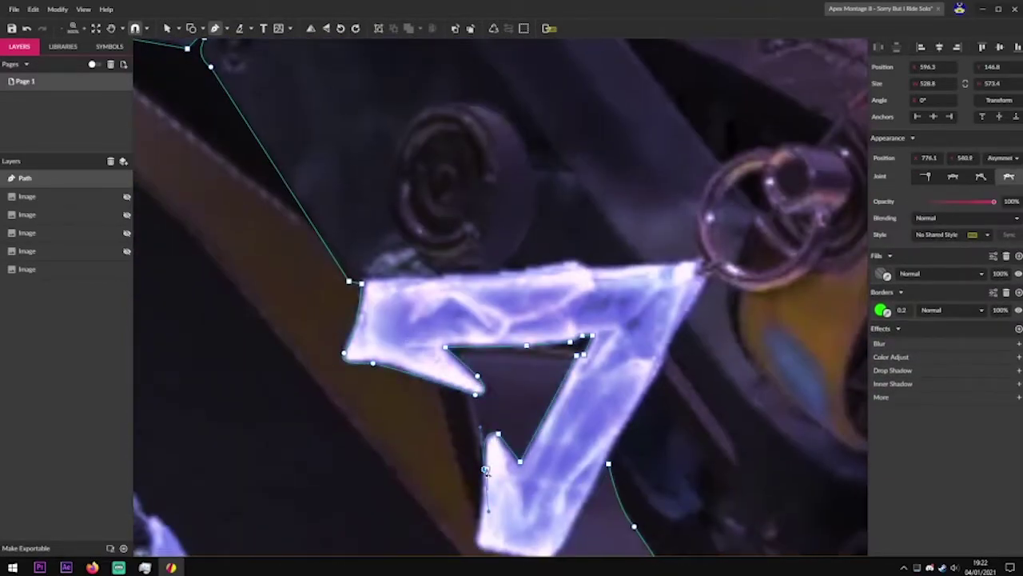
scroll(479, 360, "down", 4)
scroll(581, 428, "down", 5)
key("Escape")
Remove the finished weapon outline's green border and mask the image with the outline
scroll(580, 429, "up", 3)
left_click(883, 296)
key("Escape")
key("ctrl+alt+m")
Trace a new path around the pink gap between the barrel and the cylinders, from the strut along the cylinder rims
scroll(561, 484, "up", 5)
key("p")
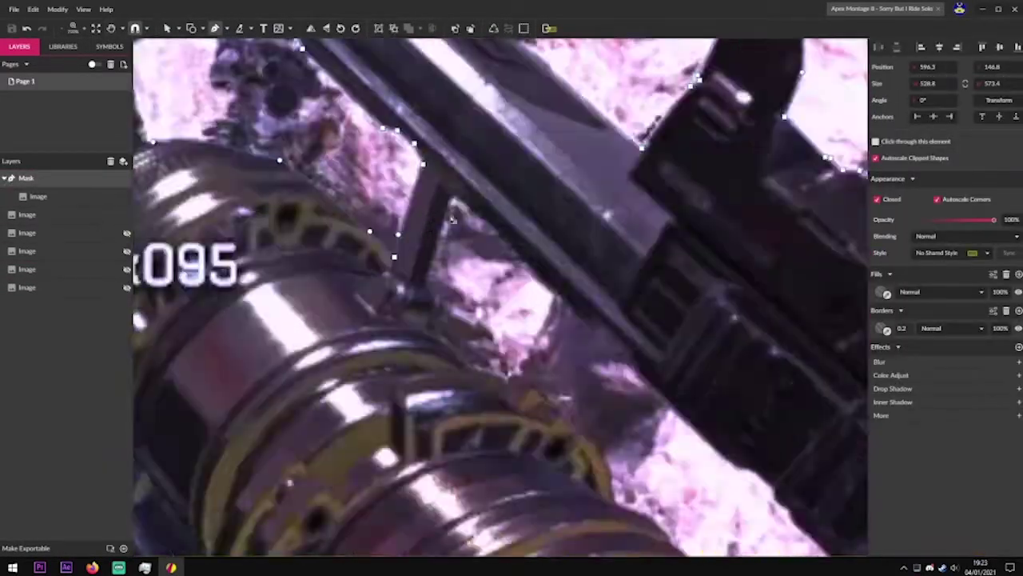
left_click(362, 149)
left_click(344, 208)
left_click(404, 278)
scroll(487, 396, "down", 3)
left_click(512, 383)
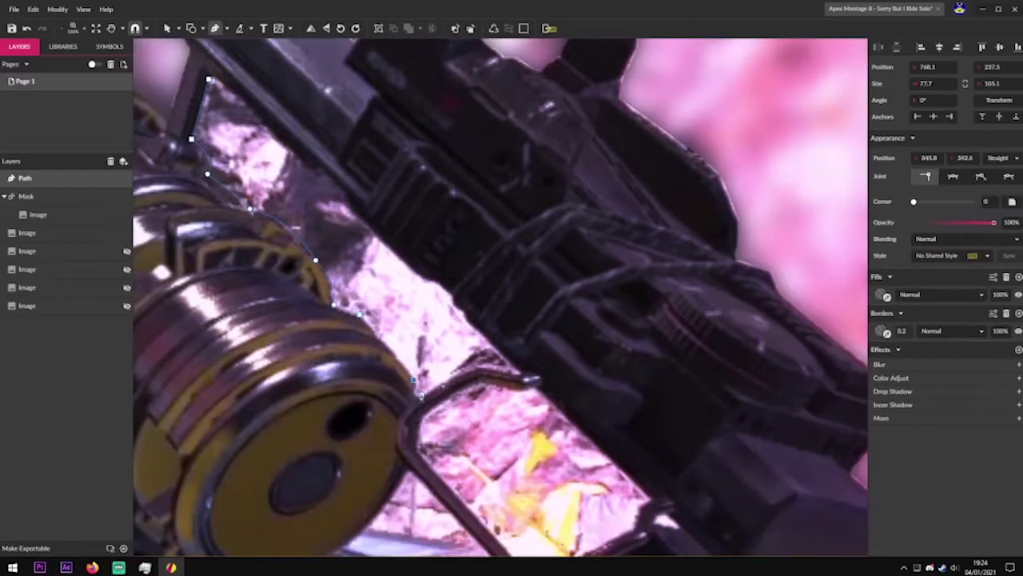
Place the gap path inside the weapon mask and trace the opening framed by the metal bracket
left_click(578, 351)
left_click(617, 381)
left_click(668, 443)
left_click(567, 450)
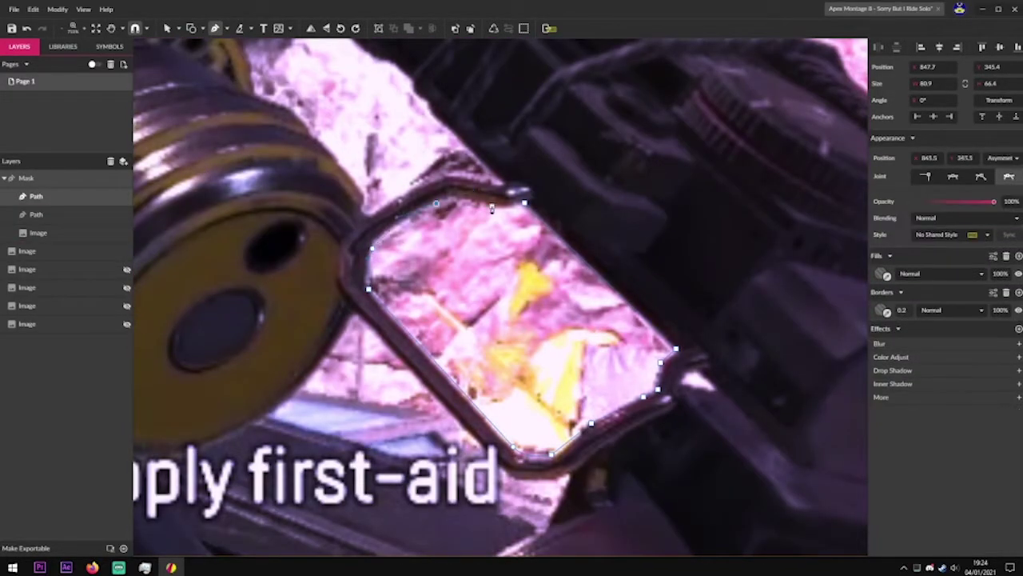
Trace the remaining background gap below the metal bracket, from the yellow cylinder's edge to the weapon's body
left_click(354, 311)
scroll(354, 360, "left", 2)
scroll(427, 324, "down", 5)
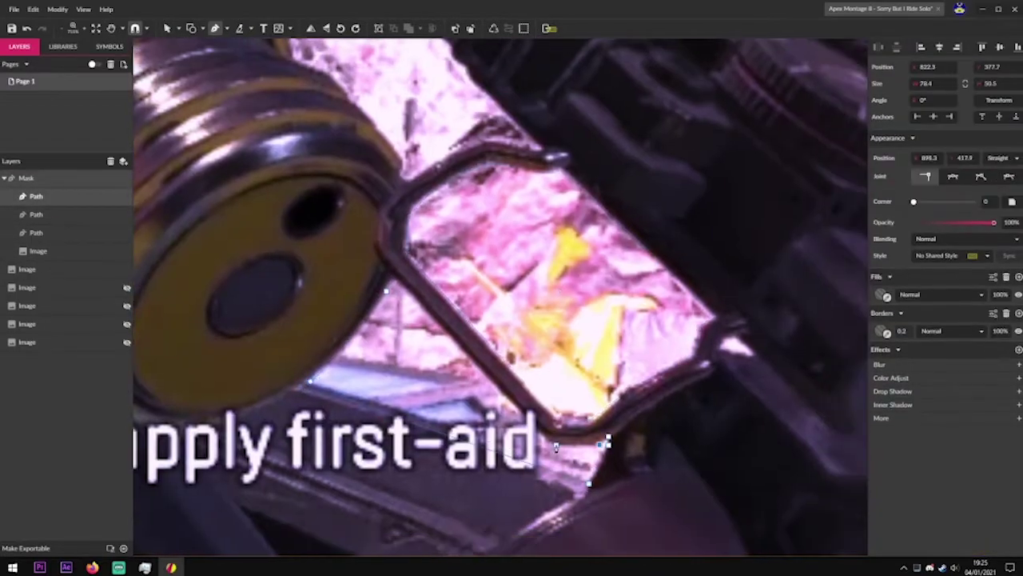
key("Escape")
Place an image copy under the grenade icon's outline, blur the copy and mask it to that shape
scroll(362, 428, "up", 5)
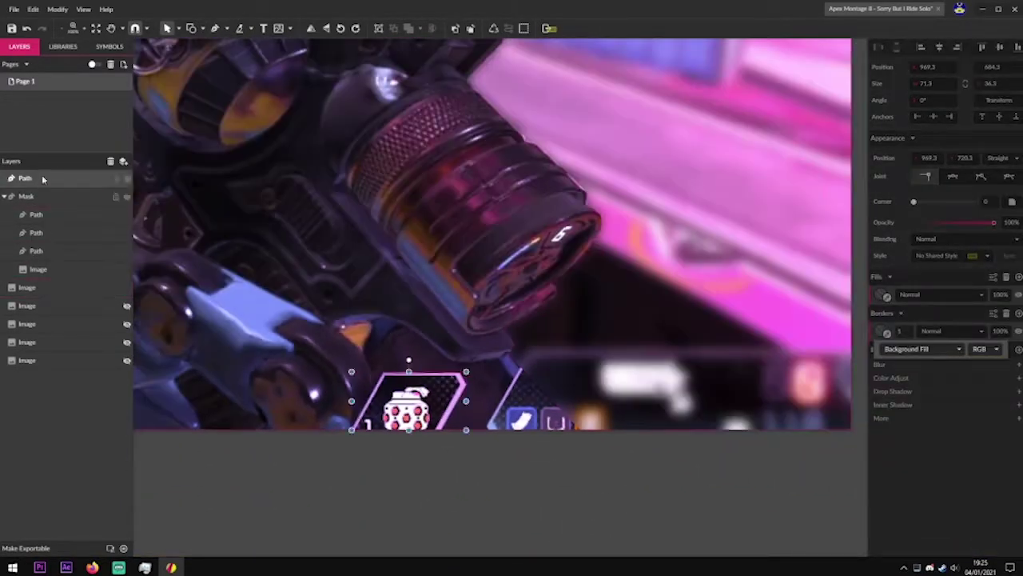
left_click_drag(27, 287, 42, 205)
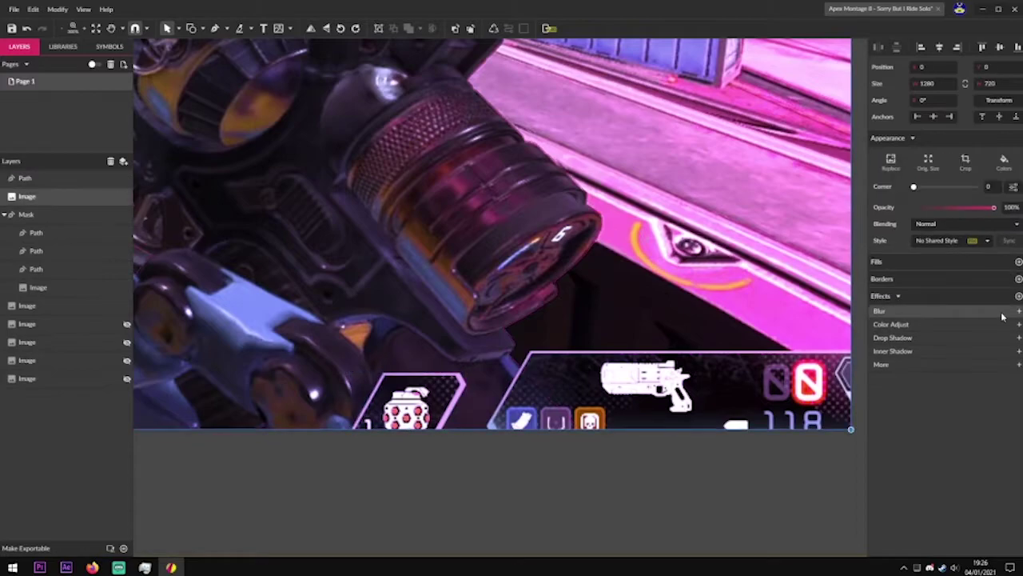
left_click(880, 311)
left_click_drag(880, 338, 907, 359)
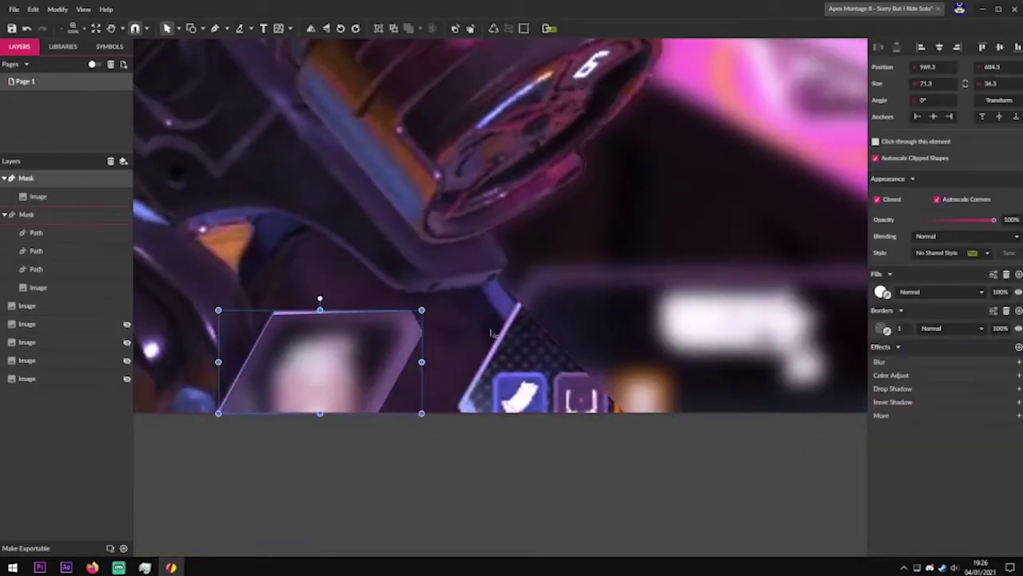